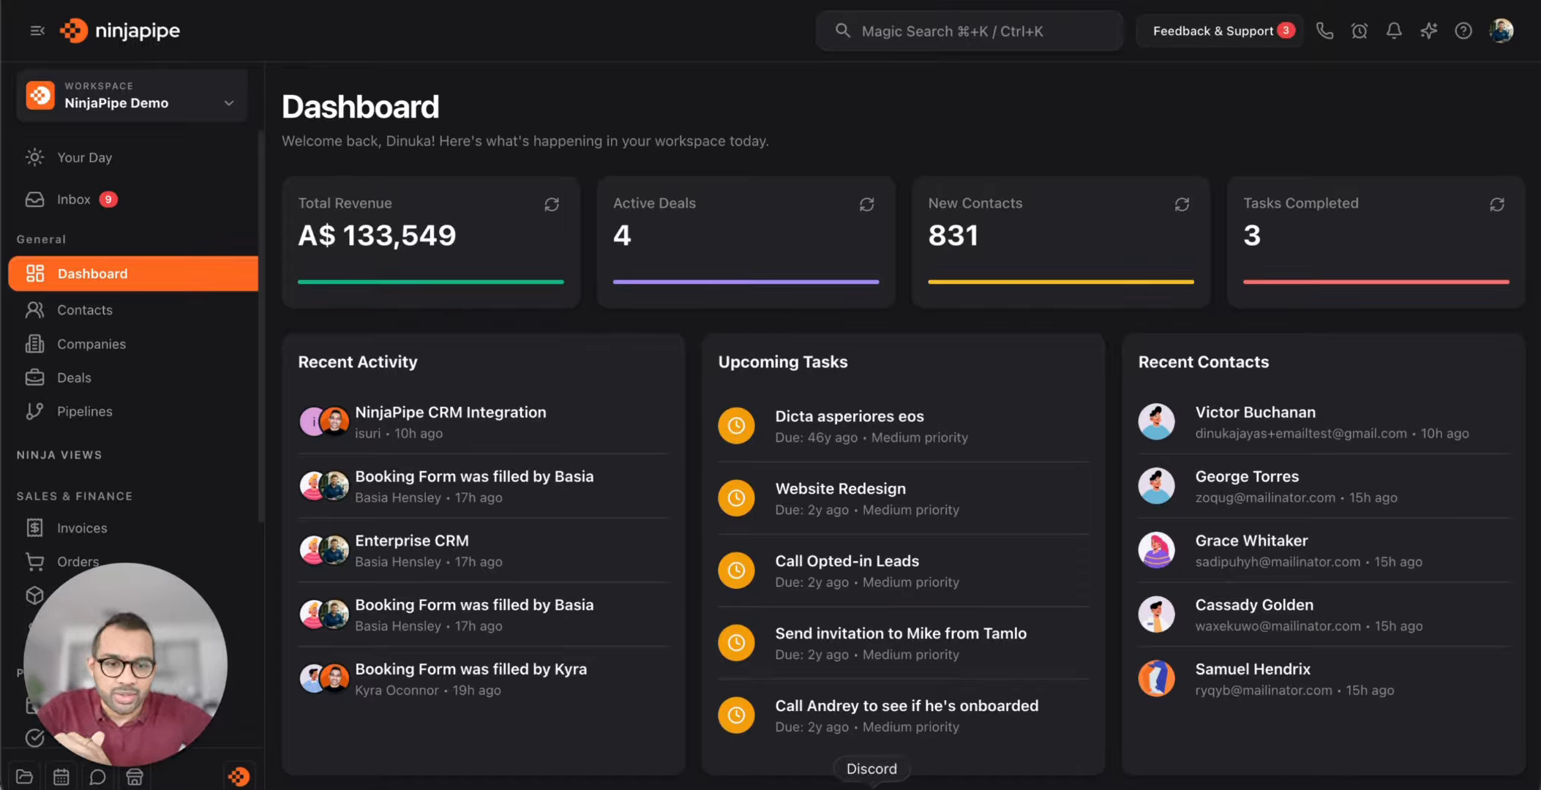
# Go from All Contacts to the Databins page listing 25 active data bins
pyautogui.click(1176, 784)
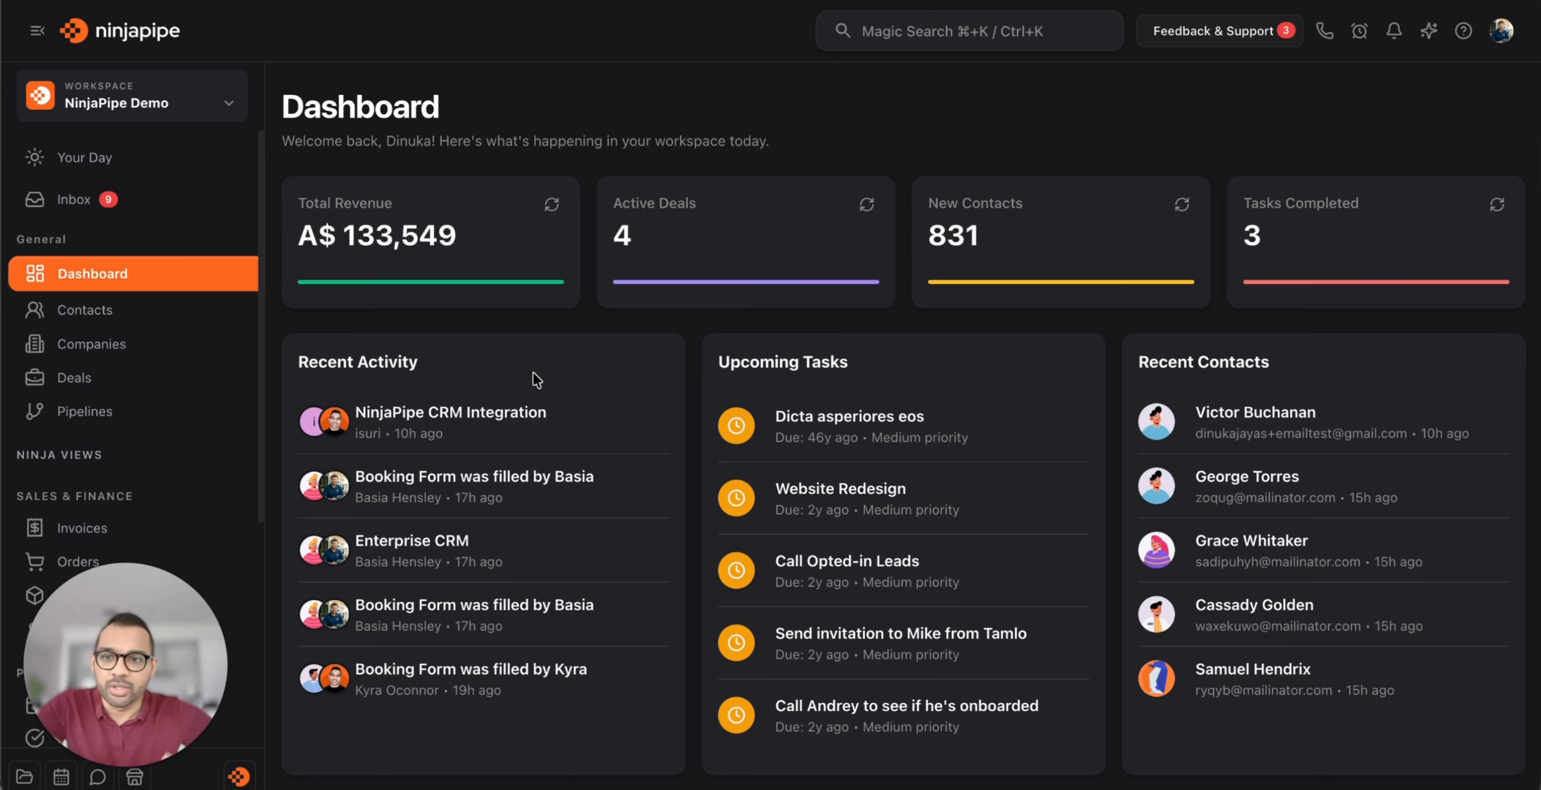
pyautogui.click(125, 320)
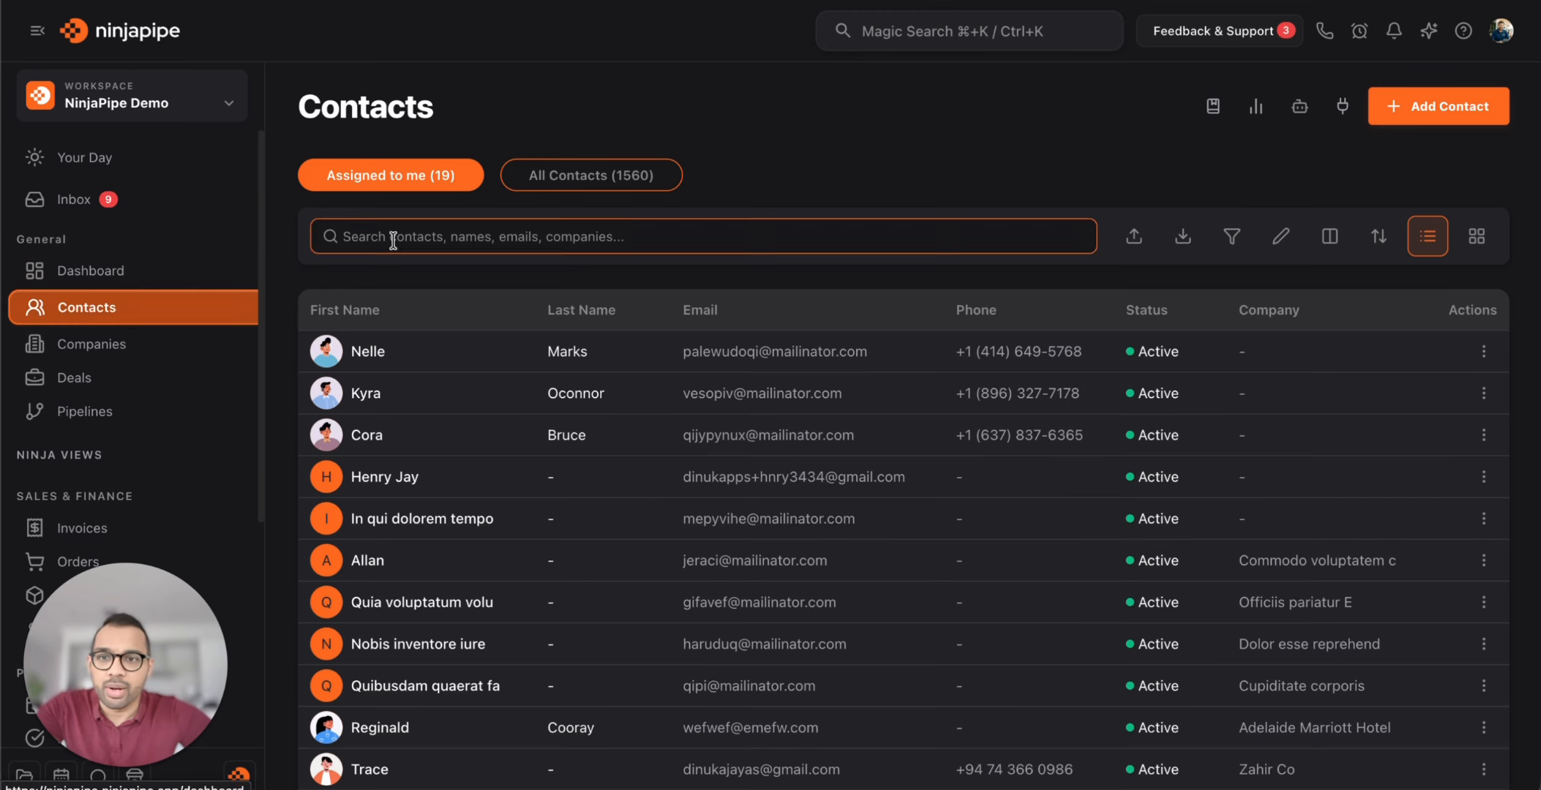
pyautogui.click(624, 178)
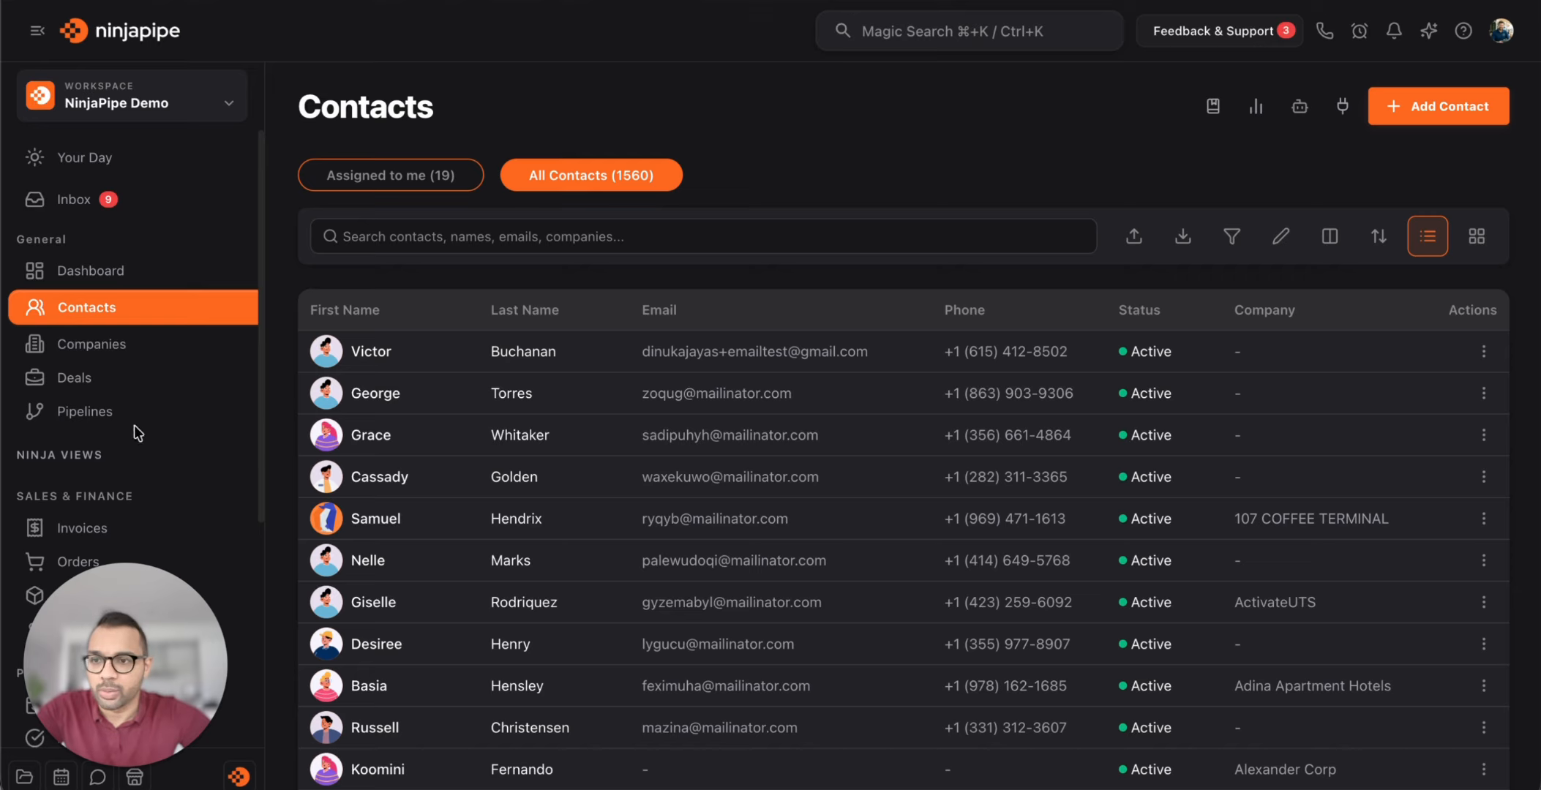
pyautogui.scroll(-1, 134, 427)
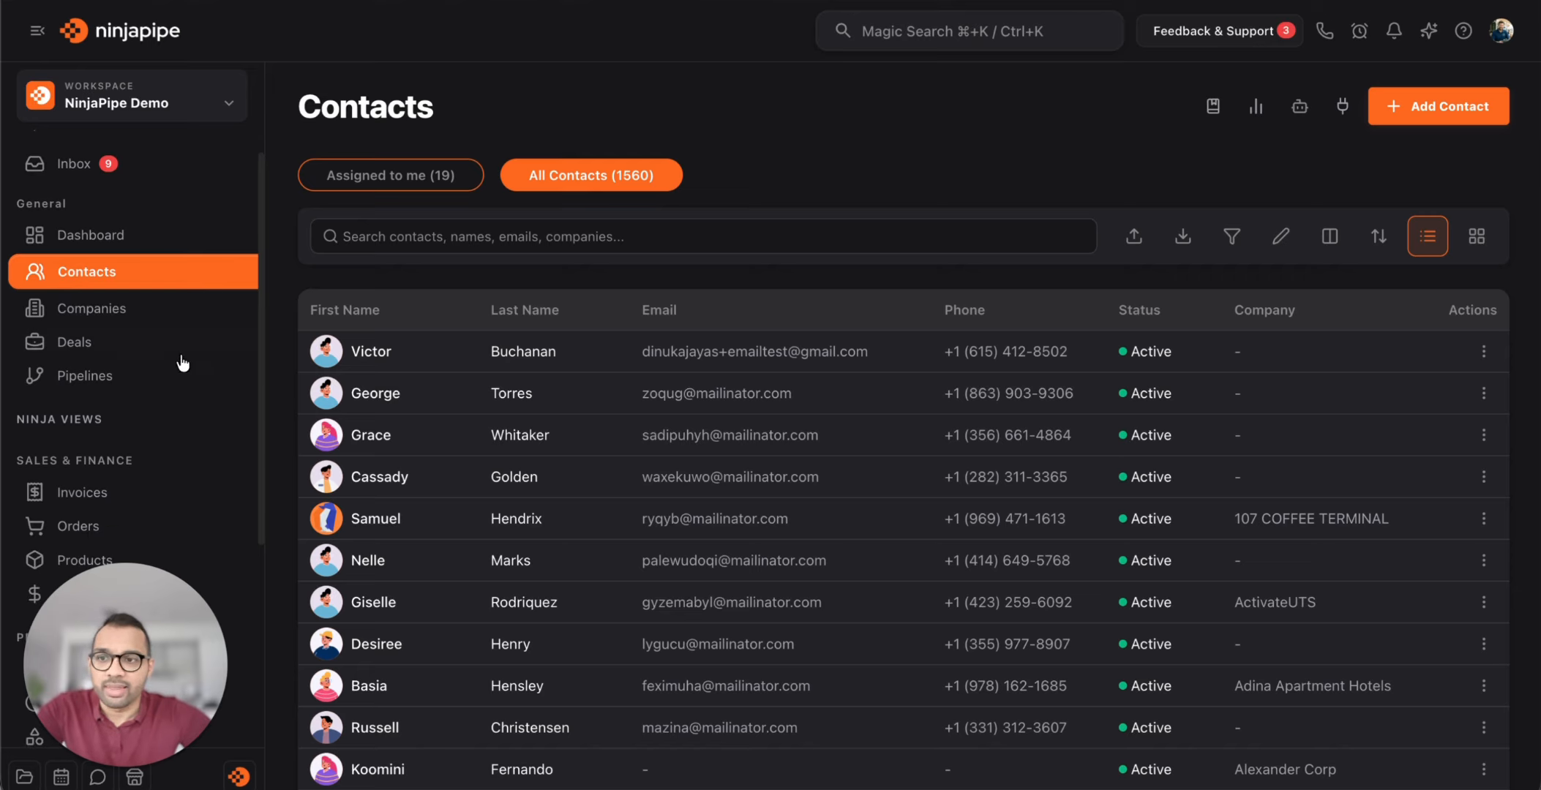
pyautogui.scroll(-5, 175, 371)
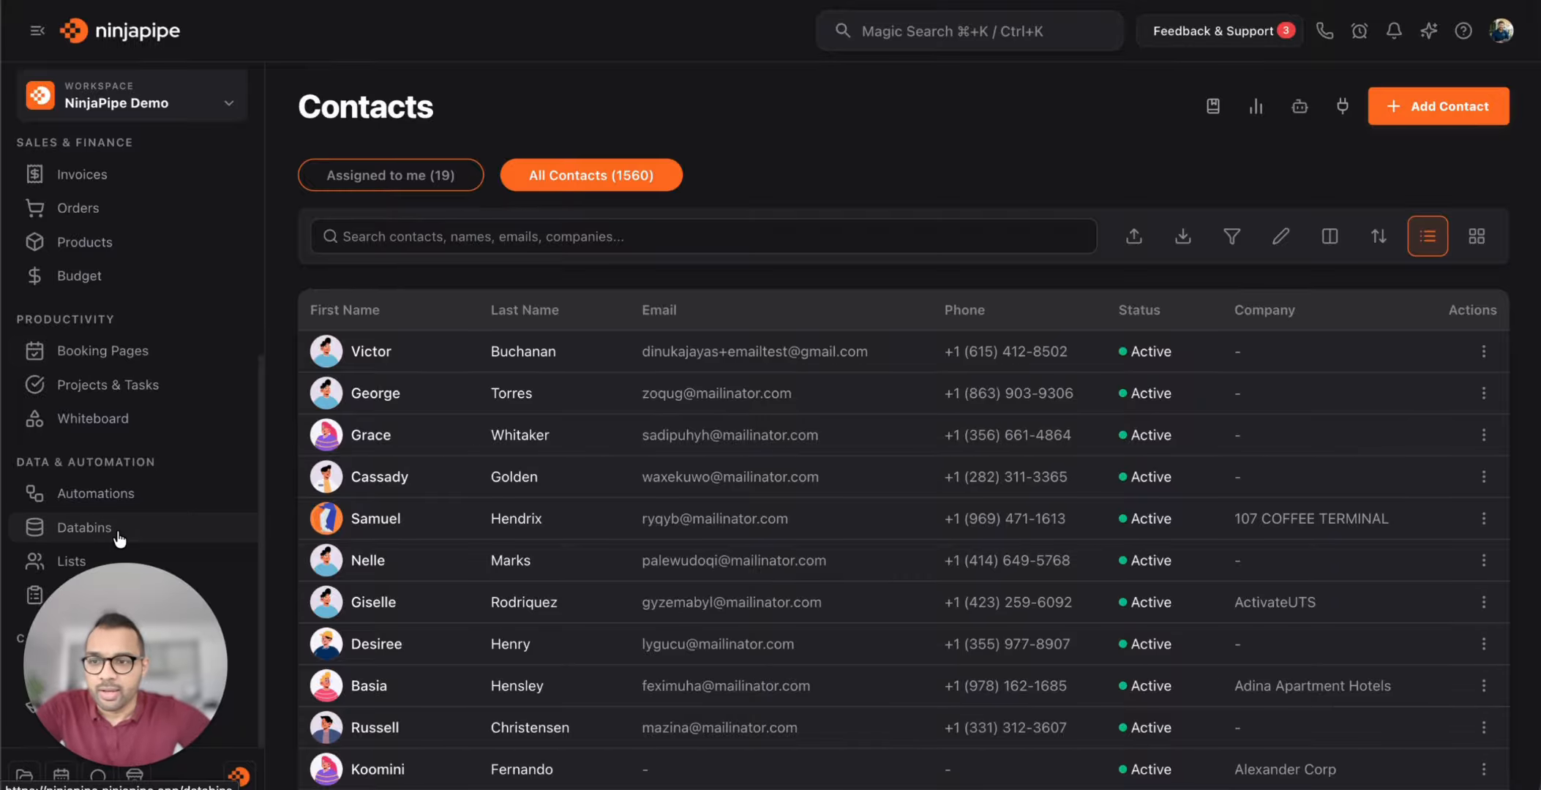
pyautogui.moveTo(165, 626); pyautogui.dragTo(1390, 179)
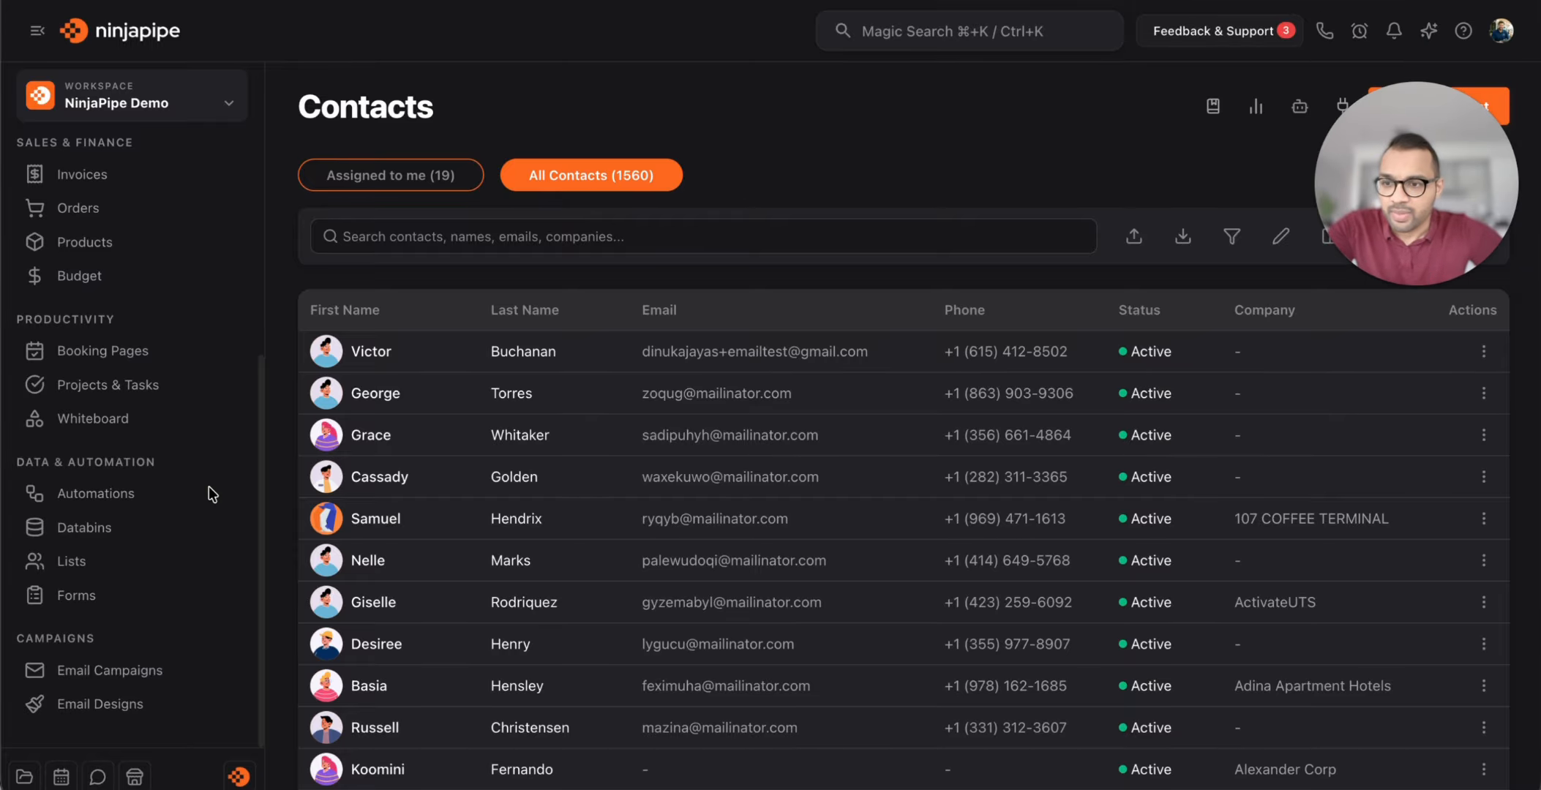
pyautogui.scroll(-2, 86, 550)
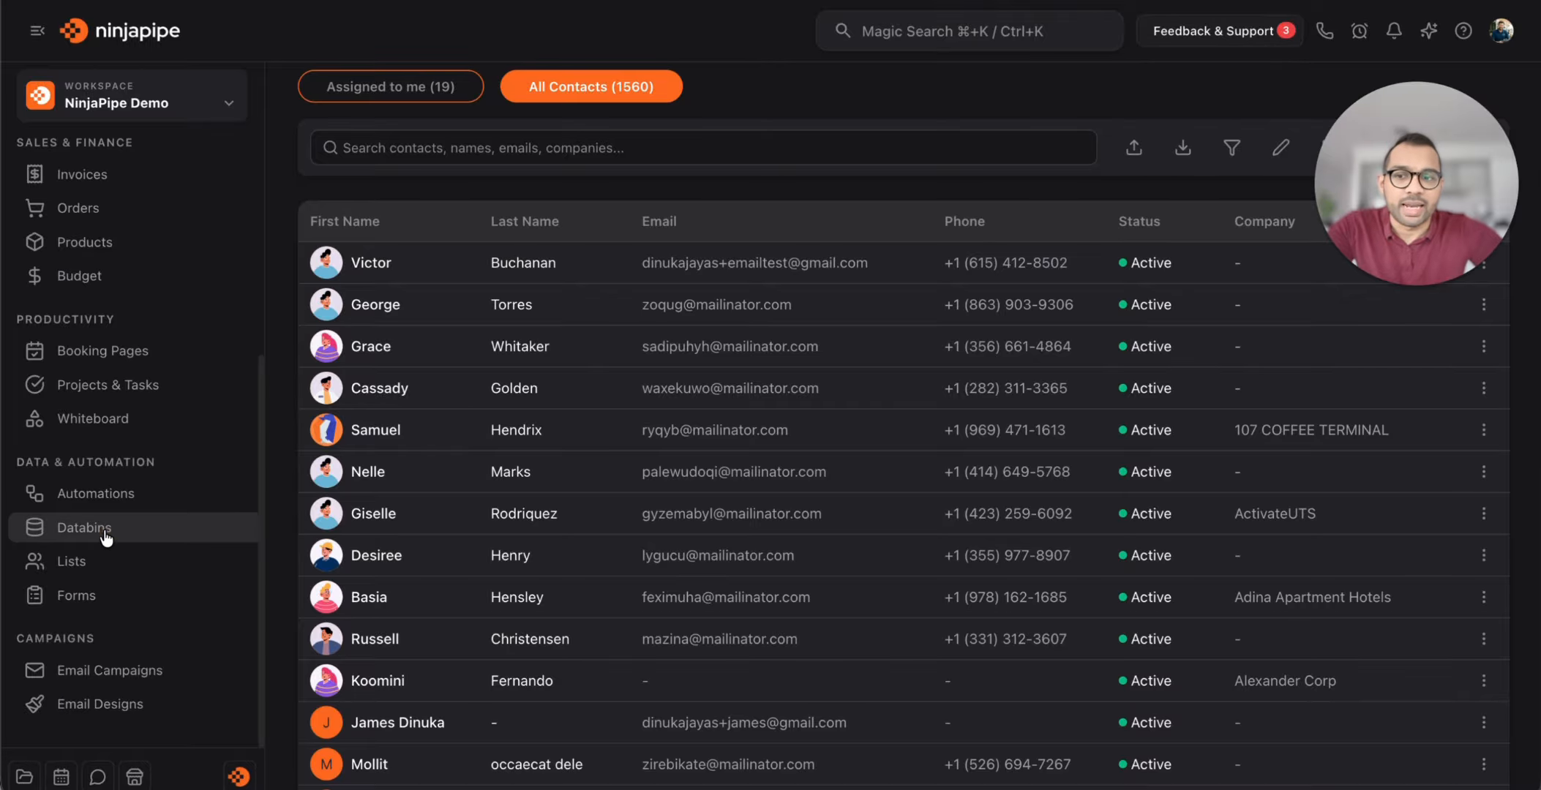
pyautogui.click(109, 536)
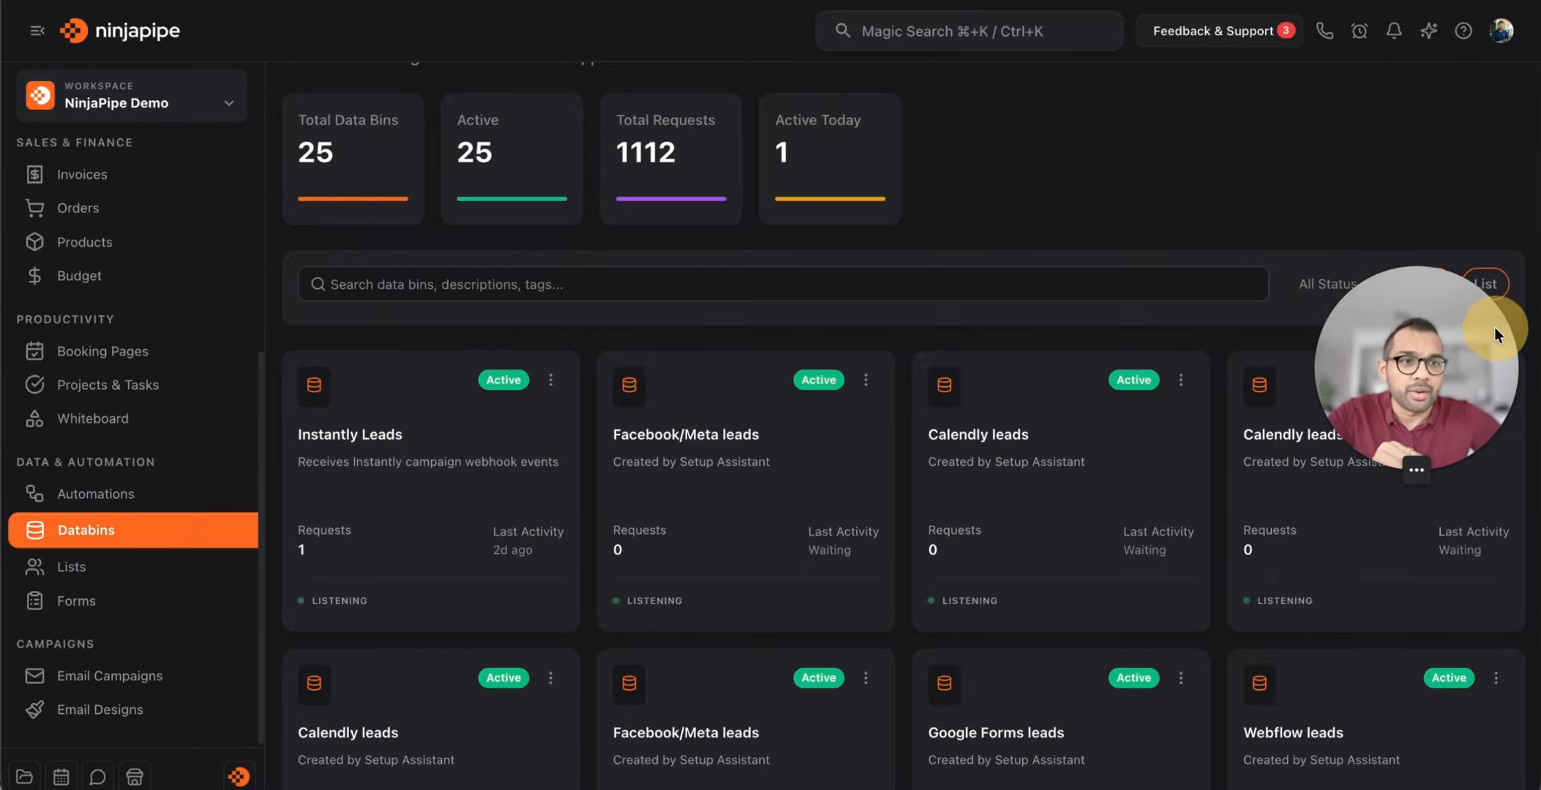
pyautogui.scroll(3, 1214, 296)
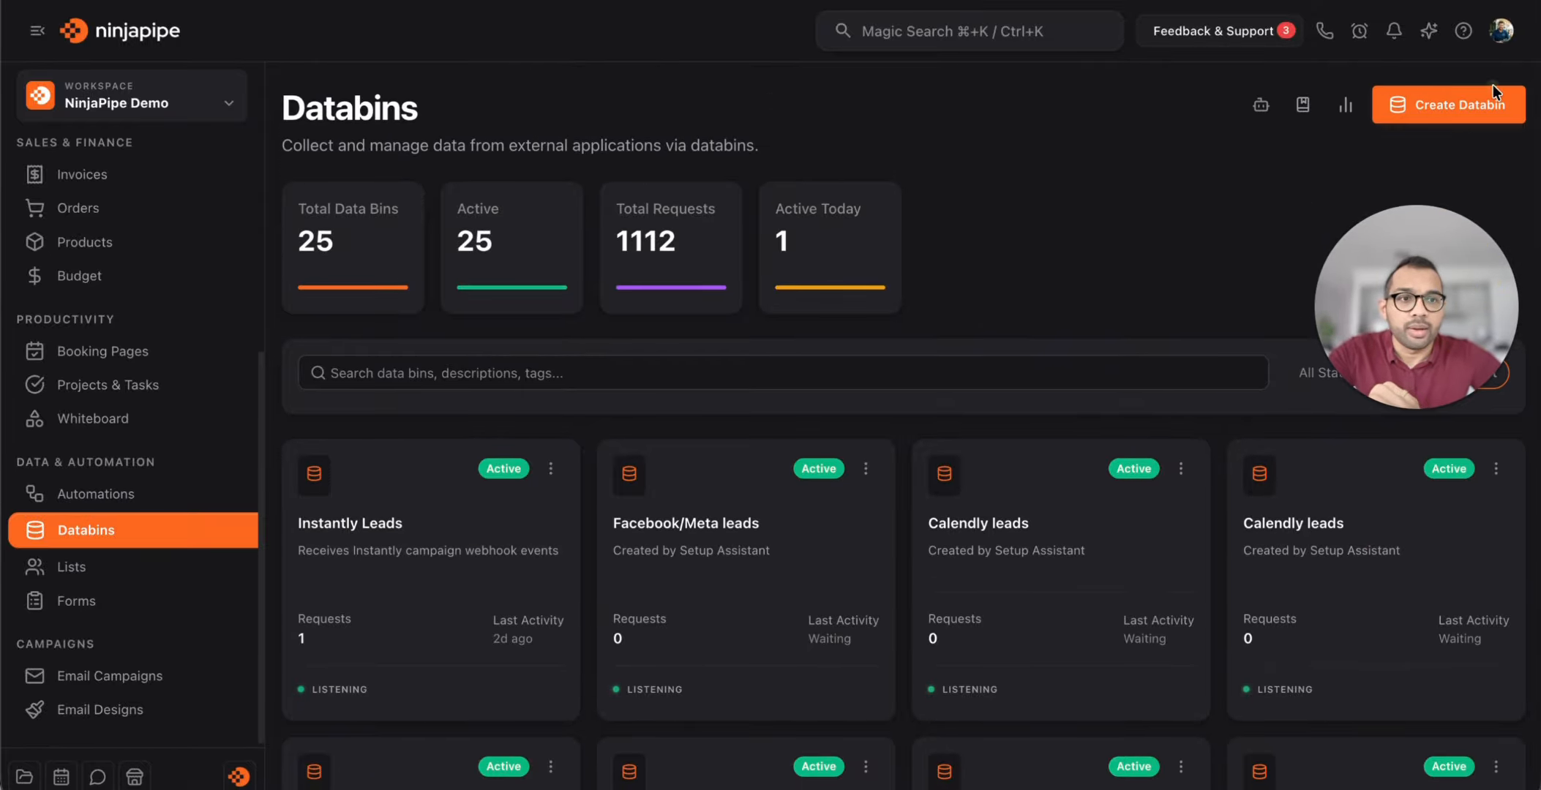
# Create a data bin named 'New Leads from landing page' and open its details
pyautogui.click(1493, 97)
pyautogui.click(729, 269)
pyautogui.write('Ne')
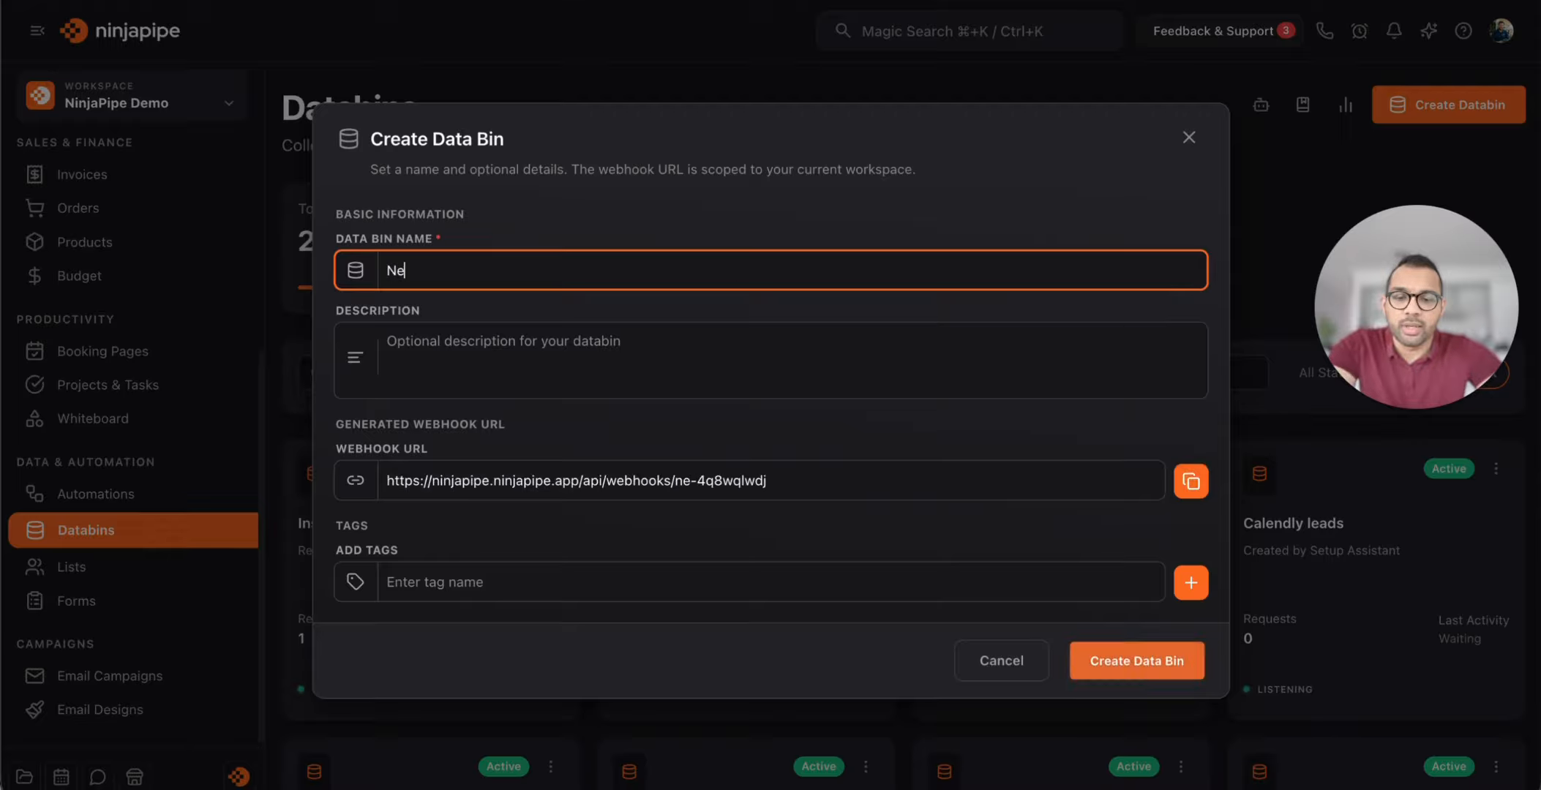
pyautogui.write('w Leads from landing page')
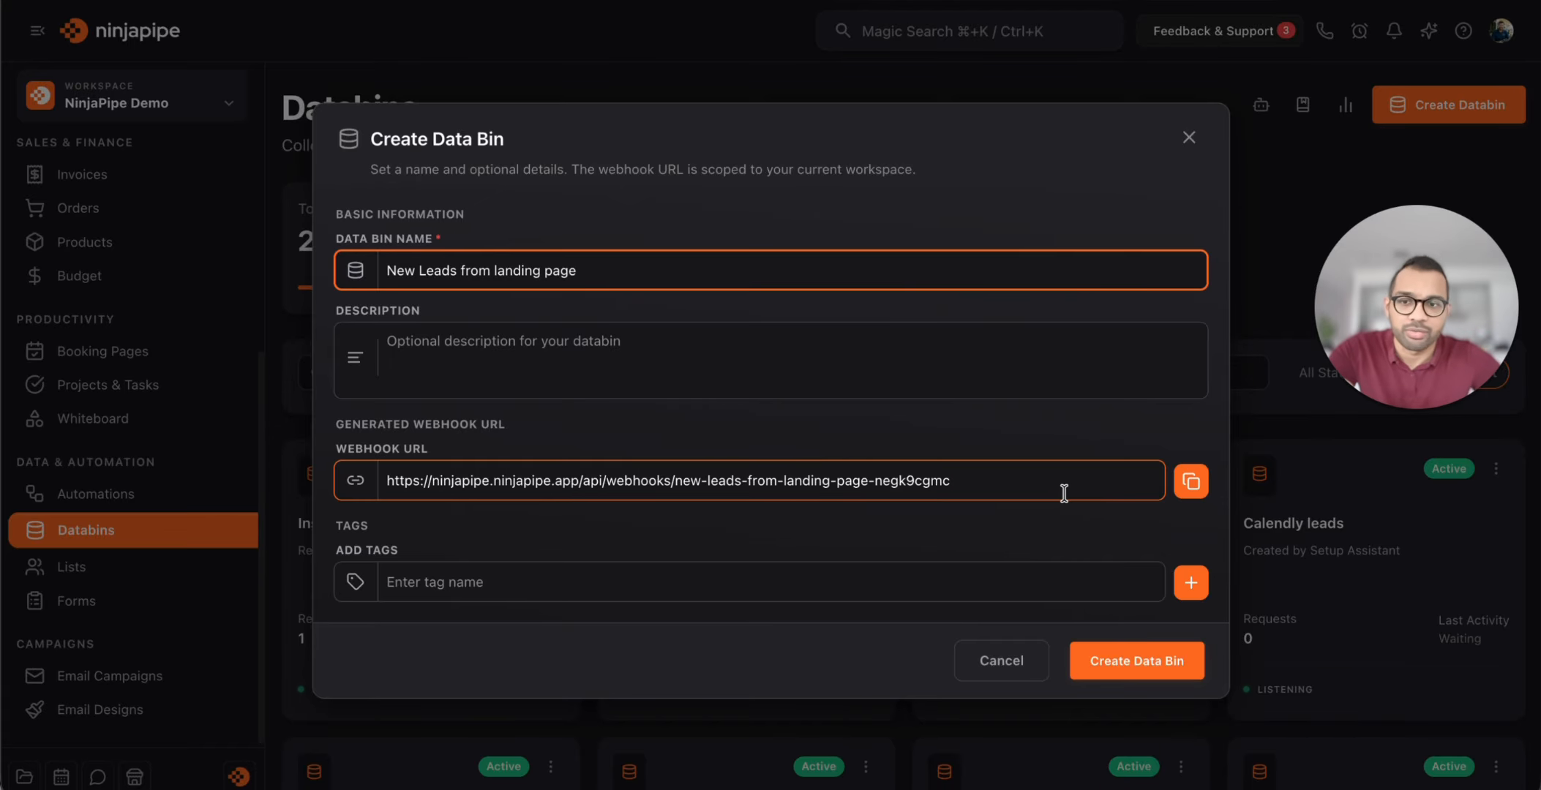
pyautogui.click(1144, 680)
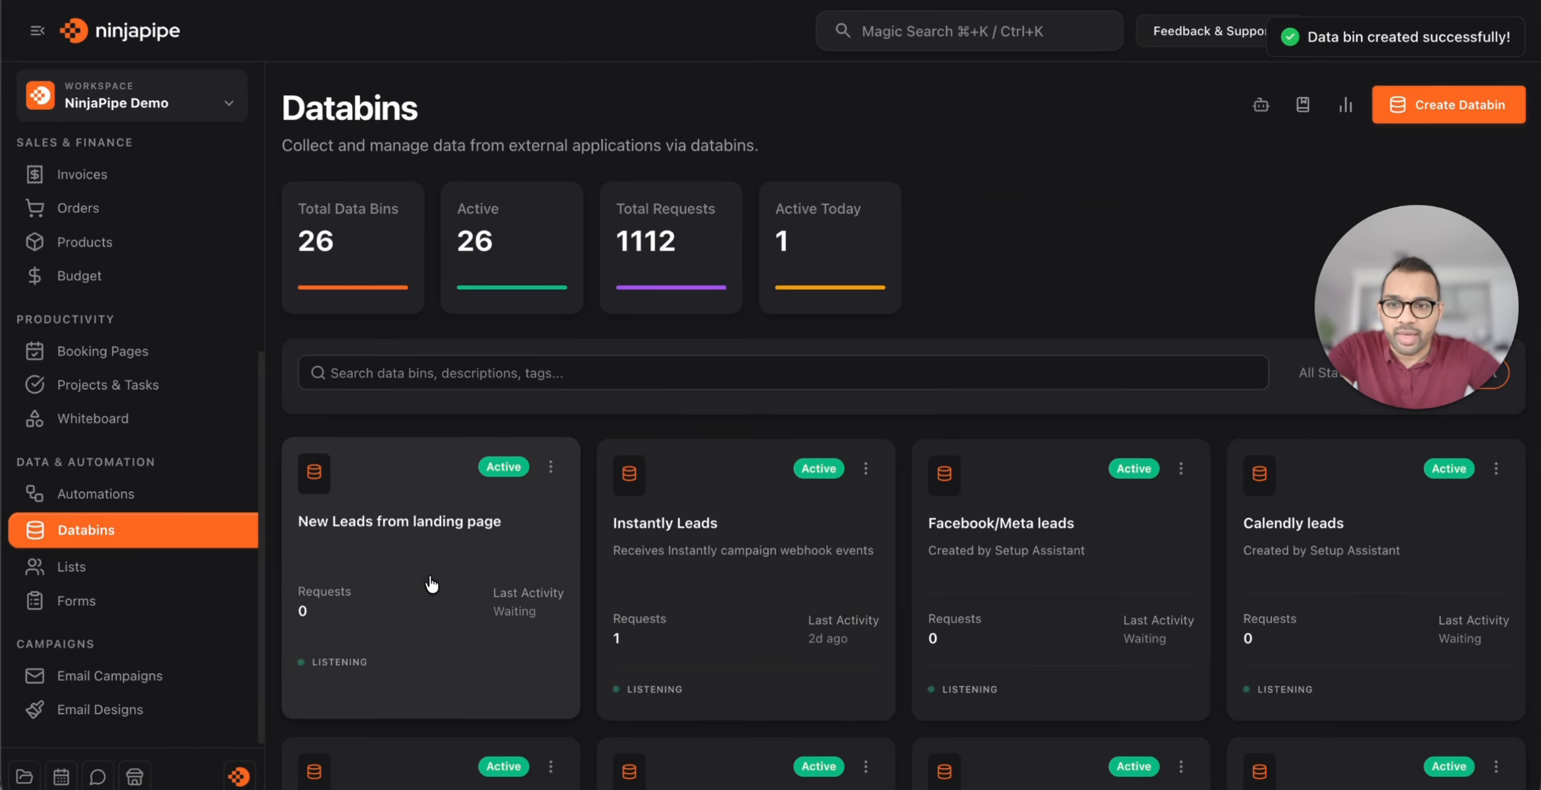
pyautogui.click(433, 577)
# Copy the bin's webhook URL, check it by pasting into the search box, then clear it
pyautogui.scroll(-4, 600, 557)
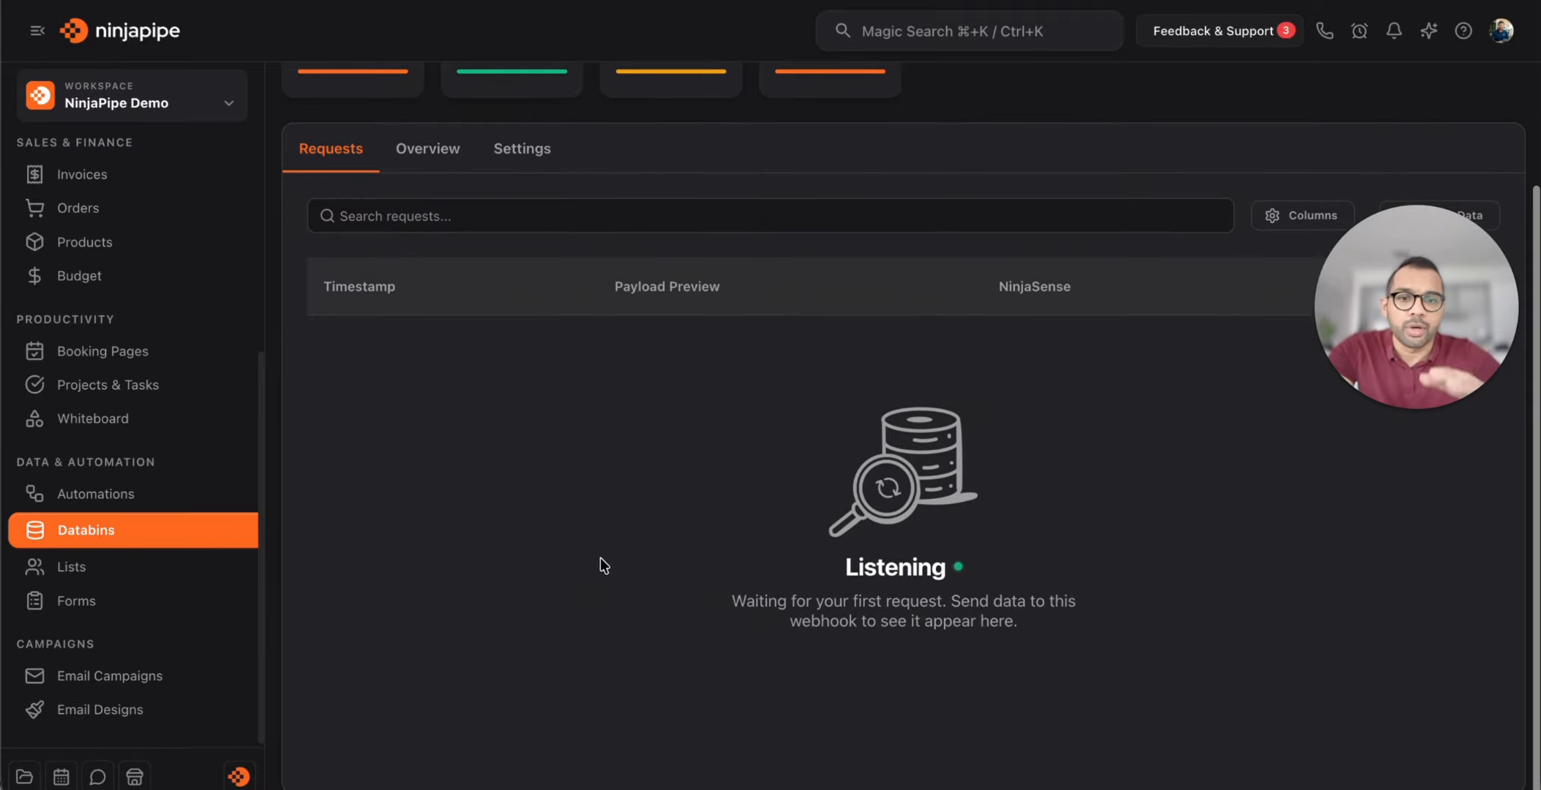
pyautogui.scroll(4, 599, 558)
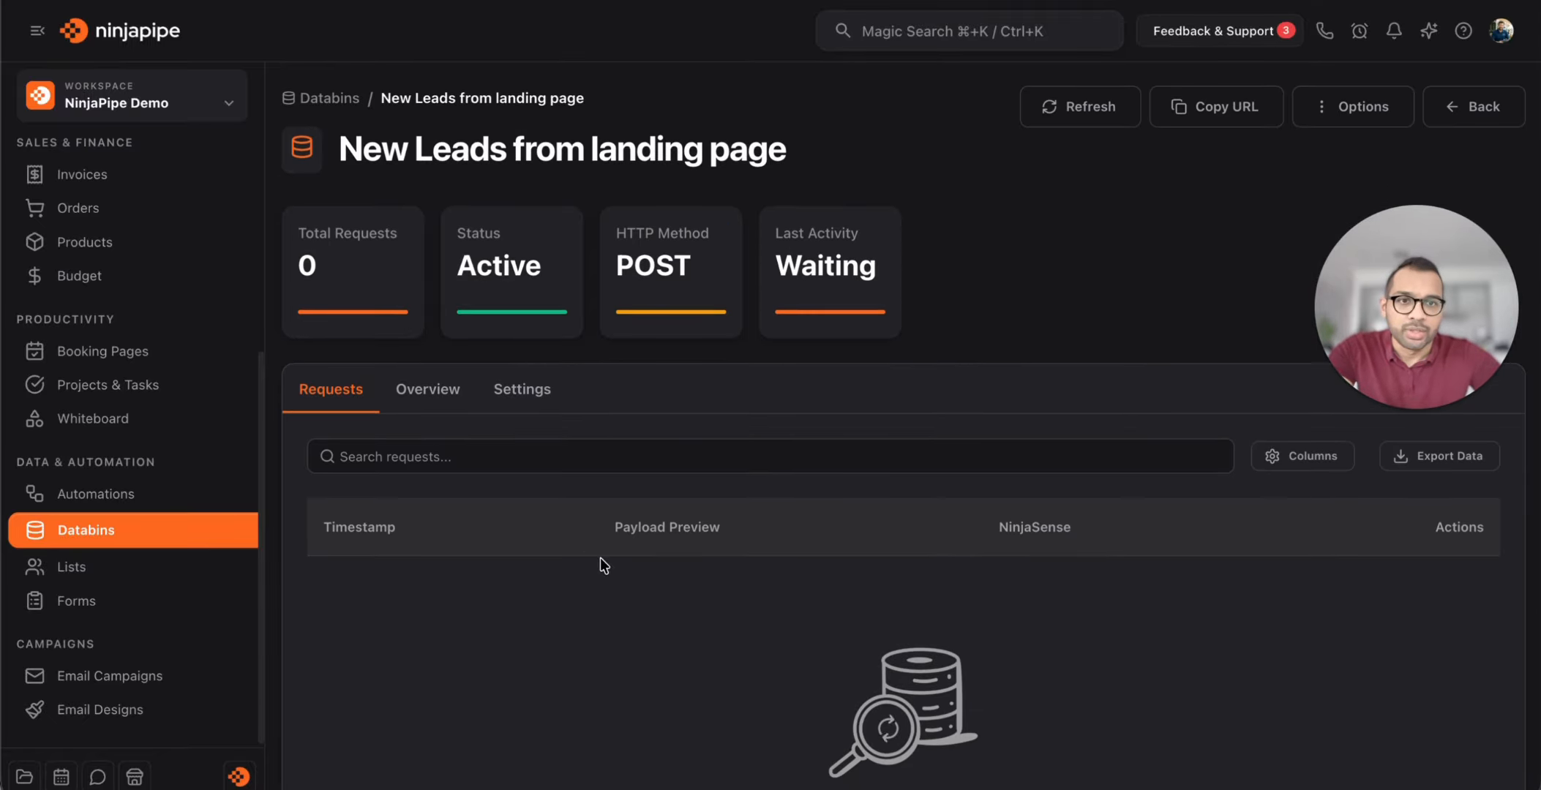
pyautogui.click(1192, 115)
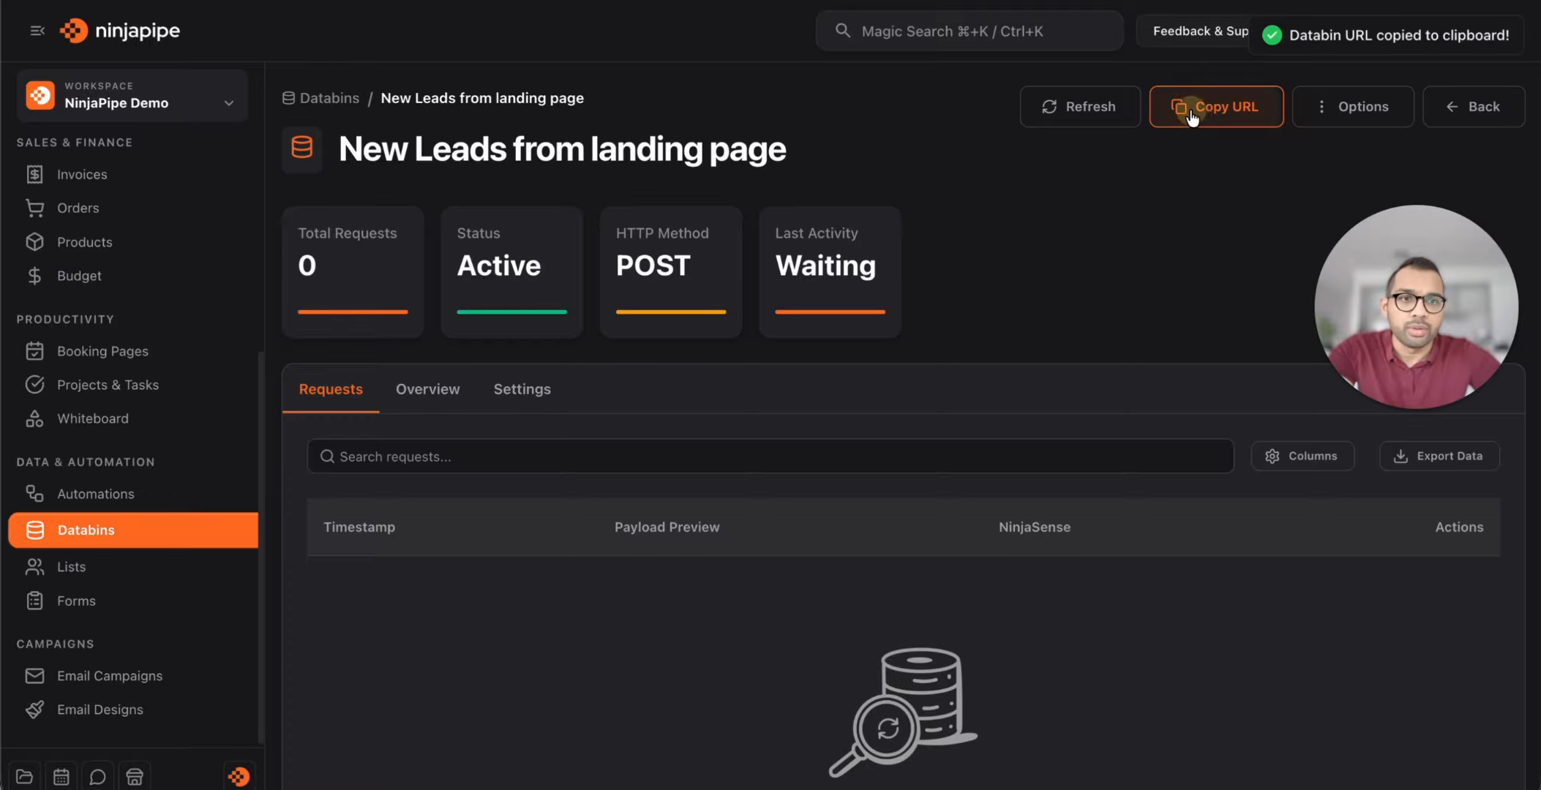
pyautogui.click(652, 465)
pyautogui.press('super+v')
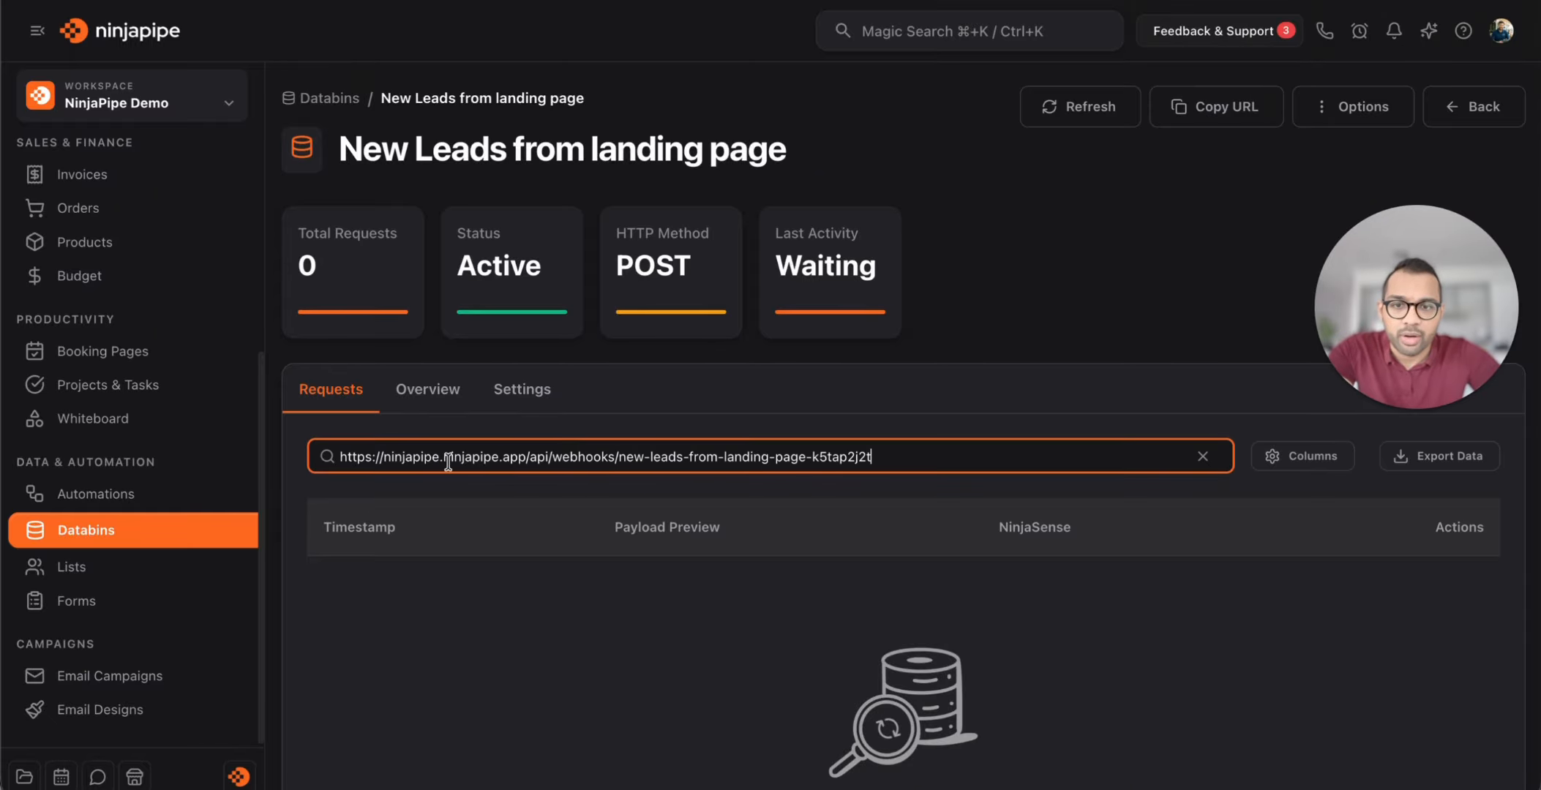
pyautogui.press('super+a')
pyautogui.press('BackSpace')
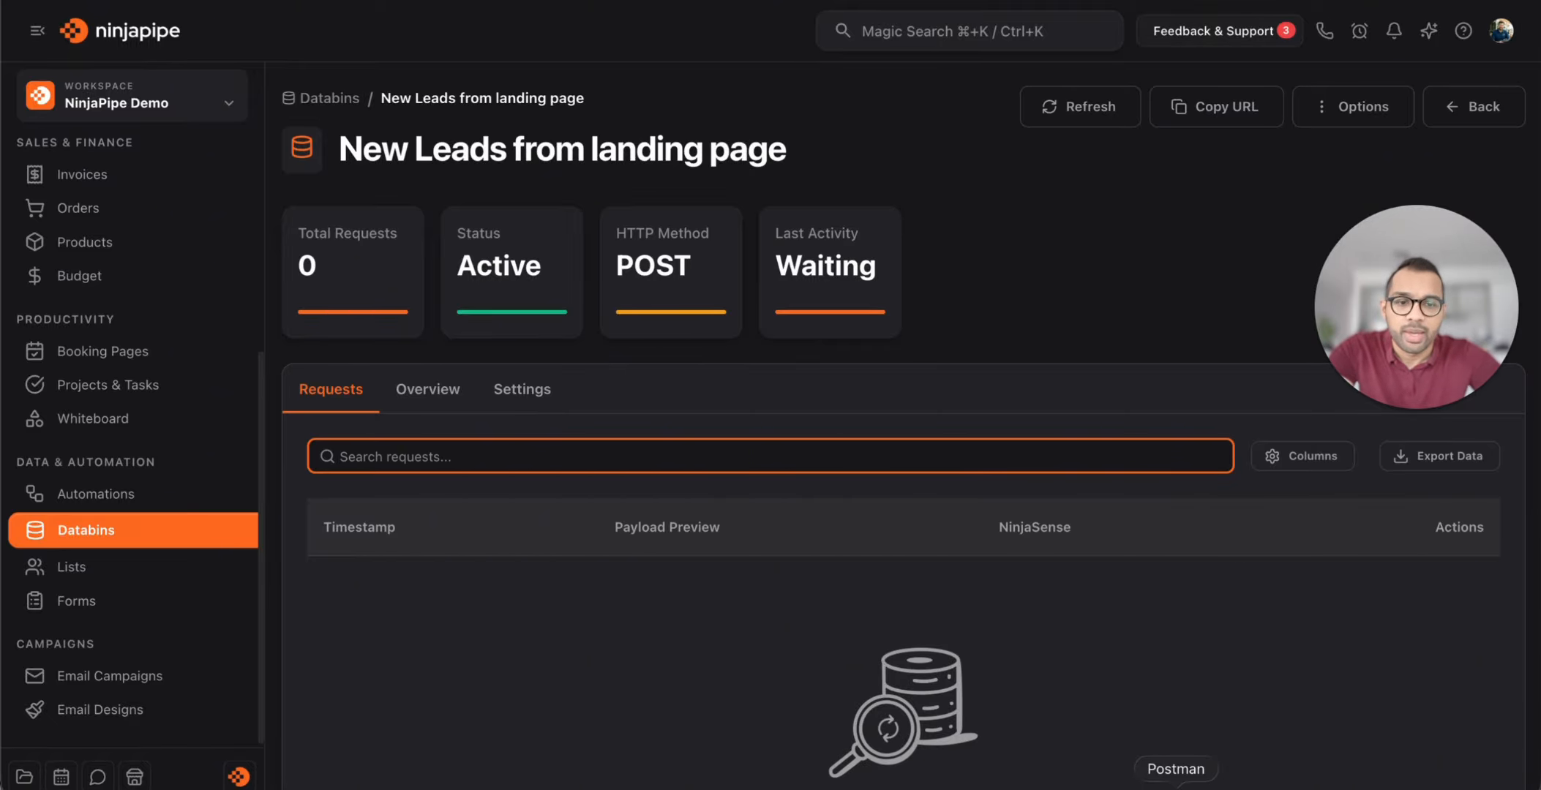
pyautogui.click(1169, 783)
# Send Postman's POST request to the pasted webhook URL, getting 200 OK
pyautogui.click(756, 118)
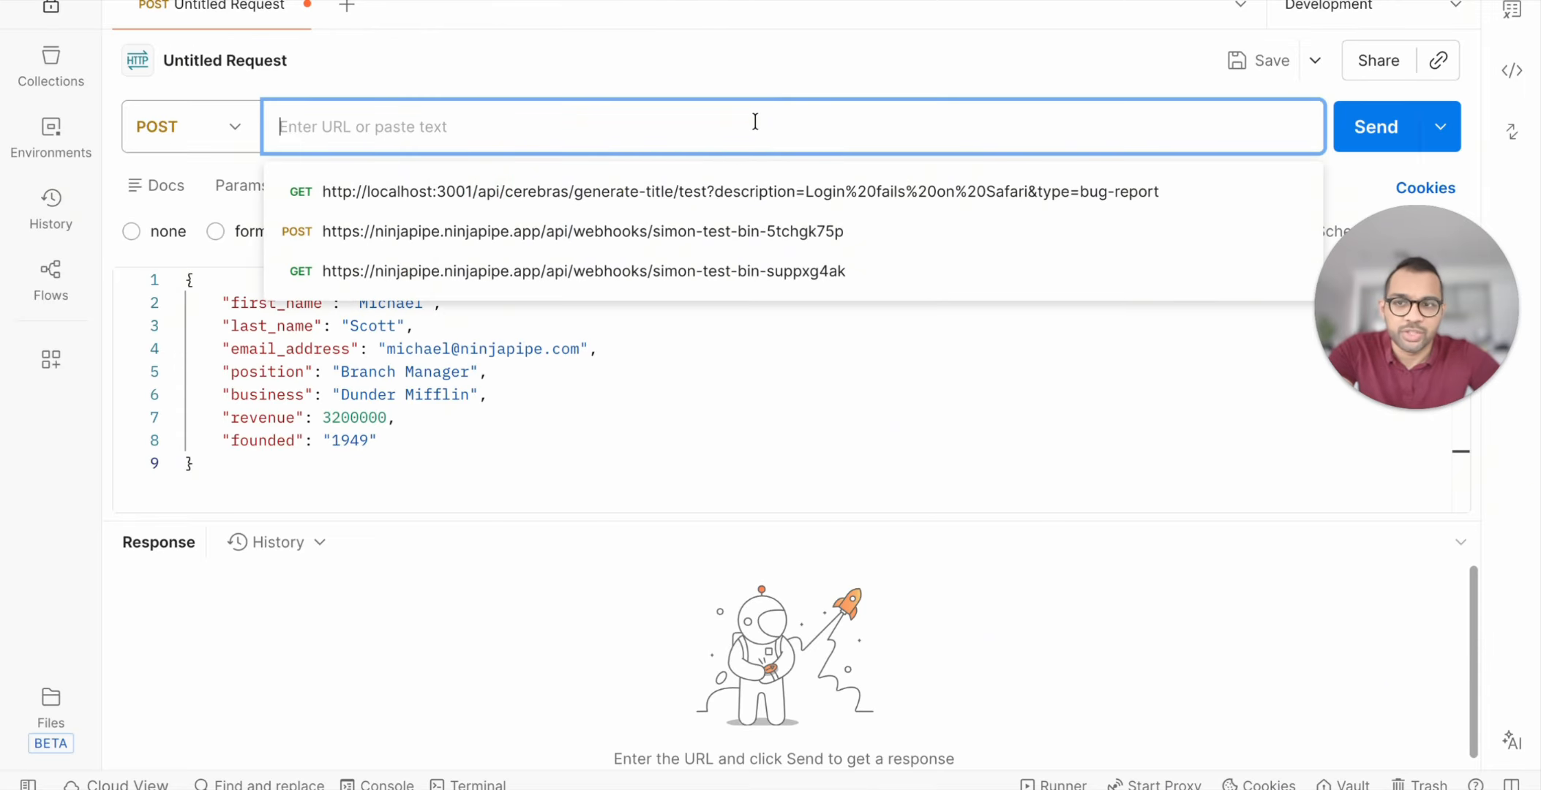
pyautogui.press('super+v')
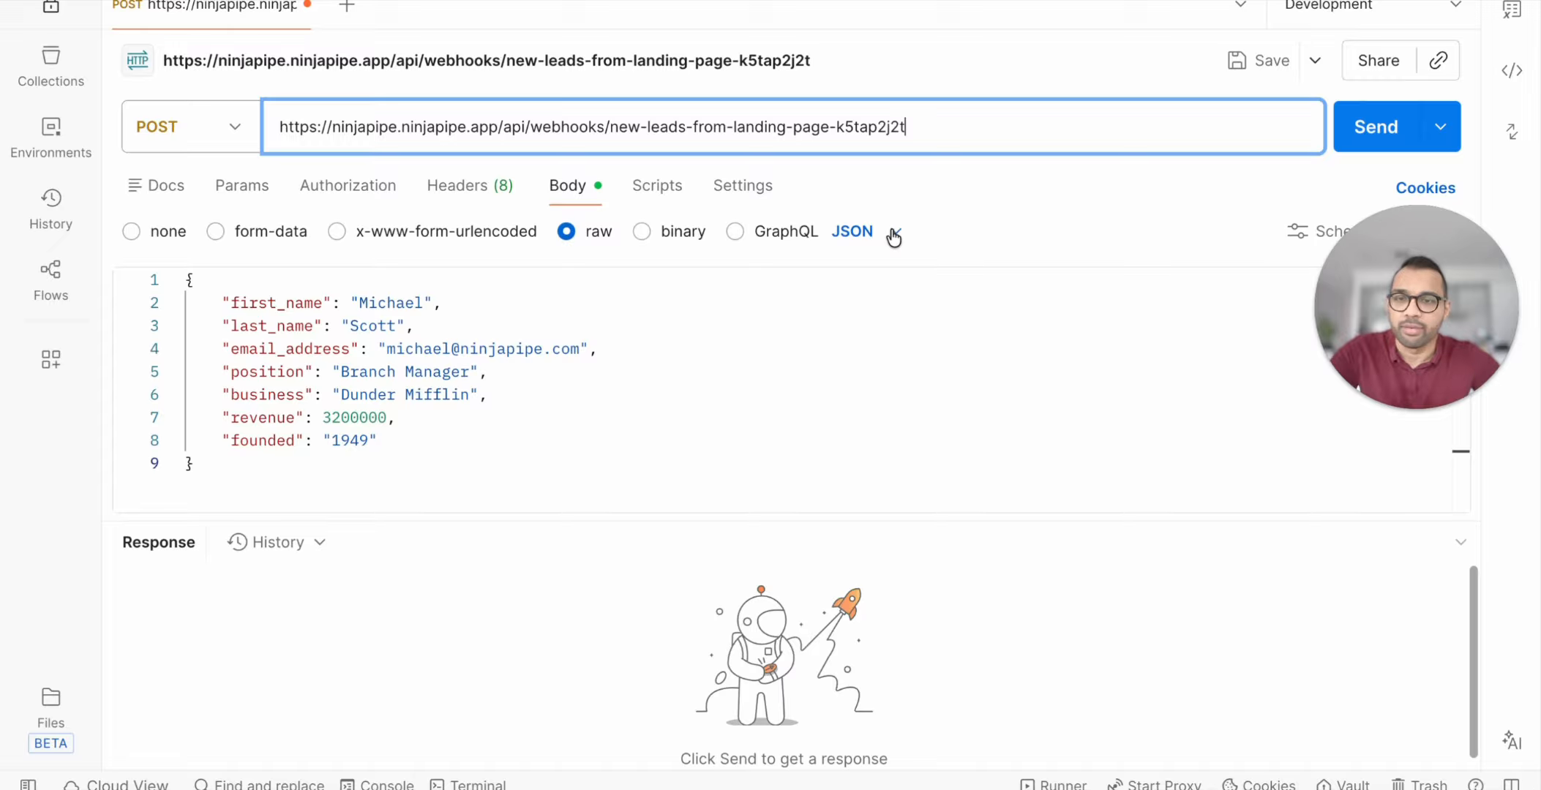
pyautogui.click(1376, 128)
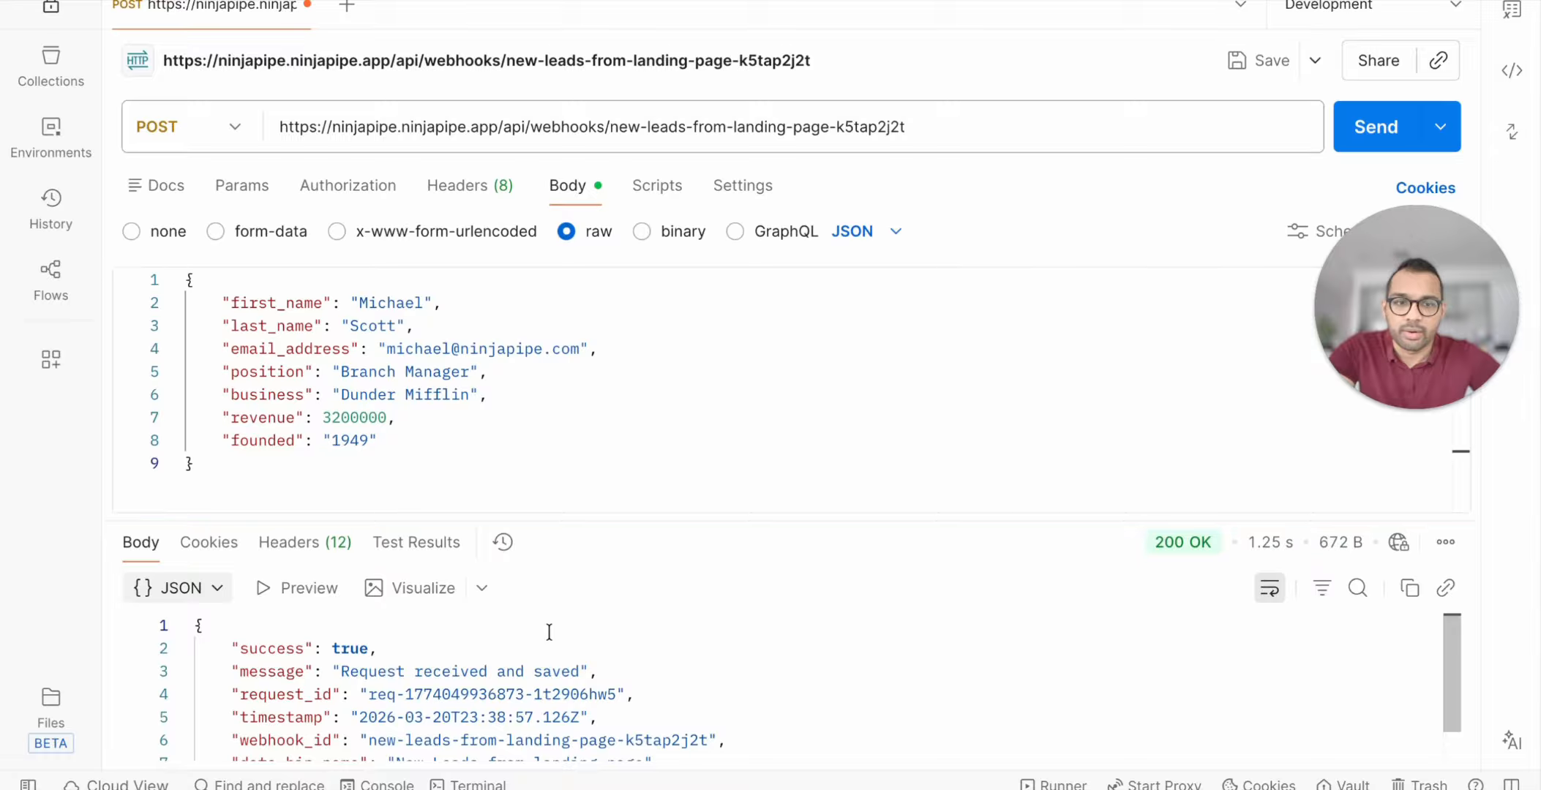
pyautogui.press('super+Tab')
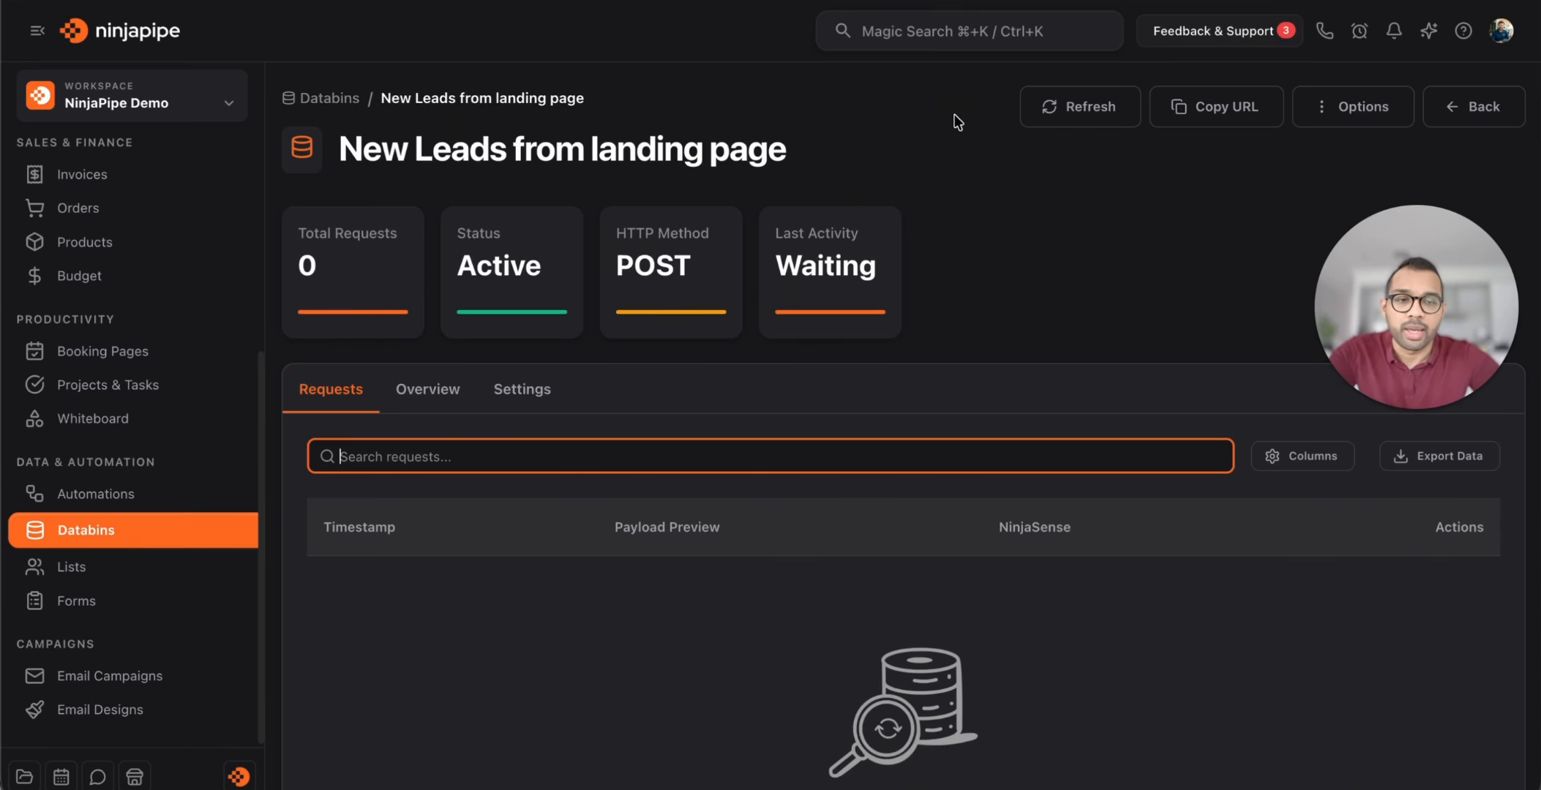
# Refresh the data bin and view the received lead request's JSON payload
pyautogui.moveTo(1438, 265); pyautogui.dragTo(1438, 165)
pyautogui.click(1069, 116)
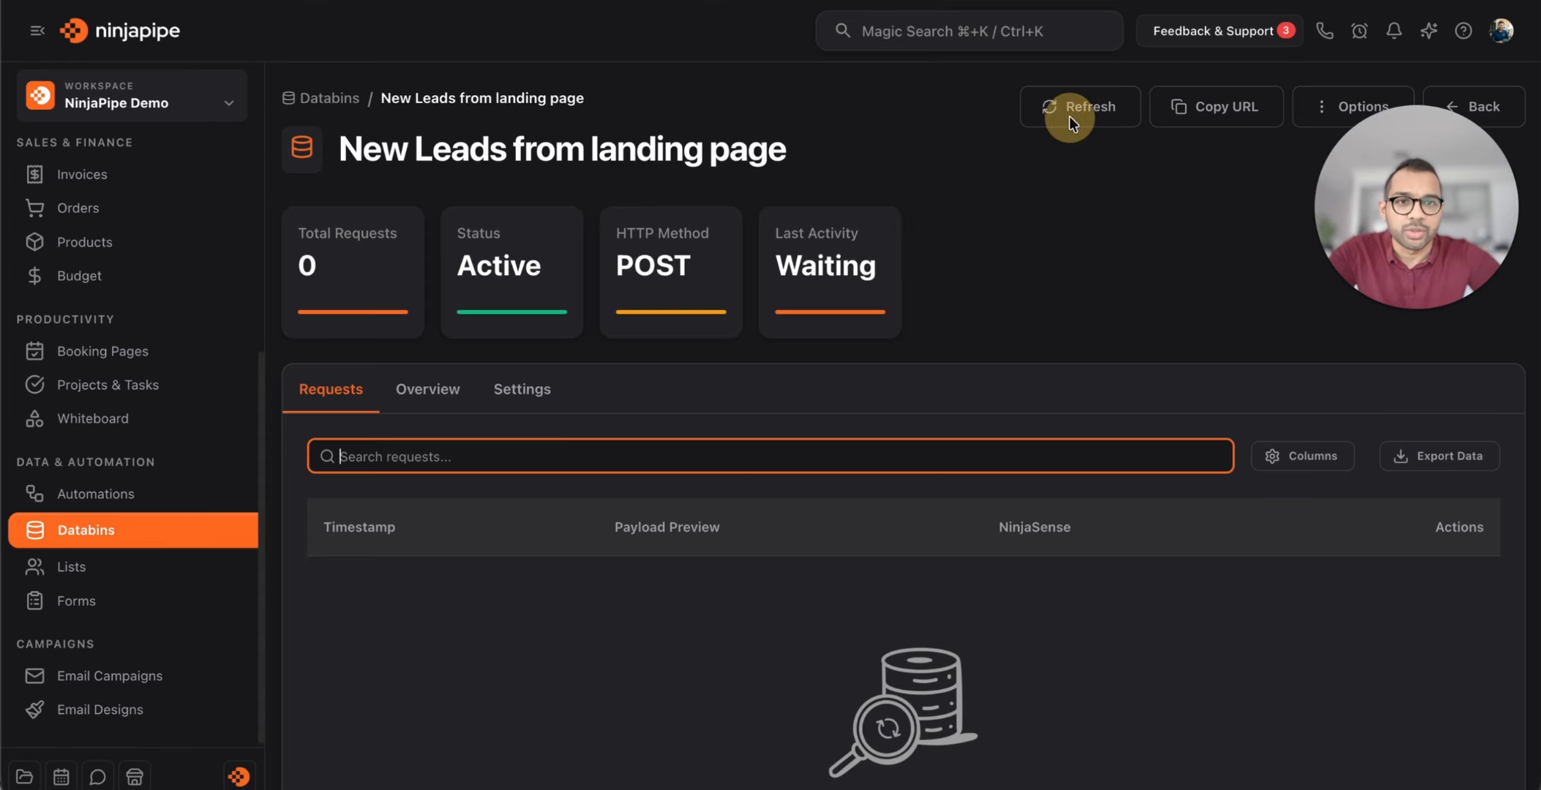
pyautogui.click(1069, 115)
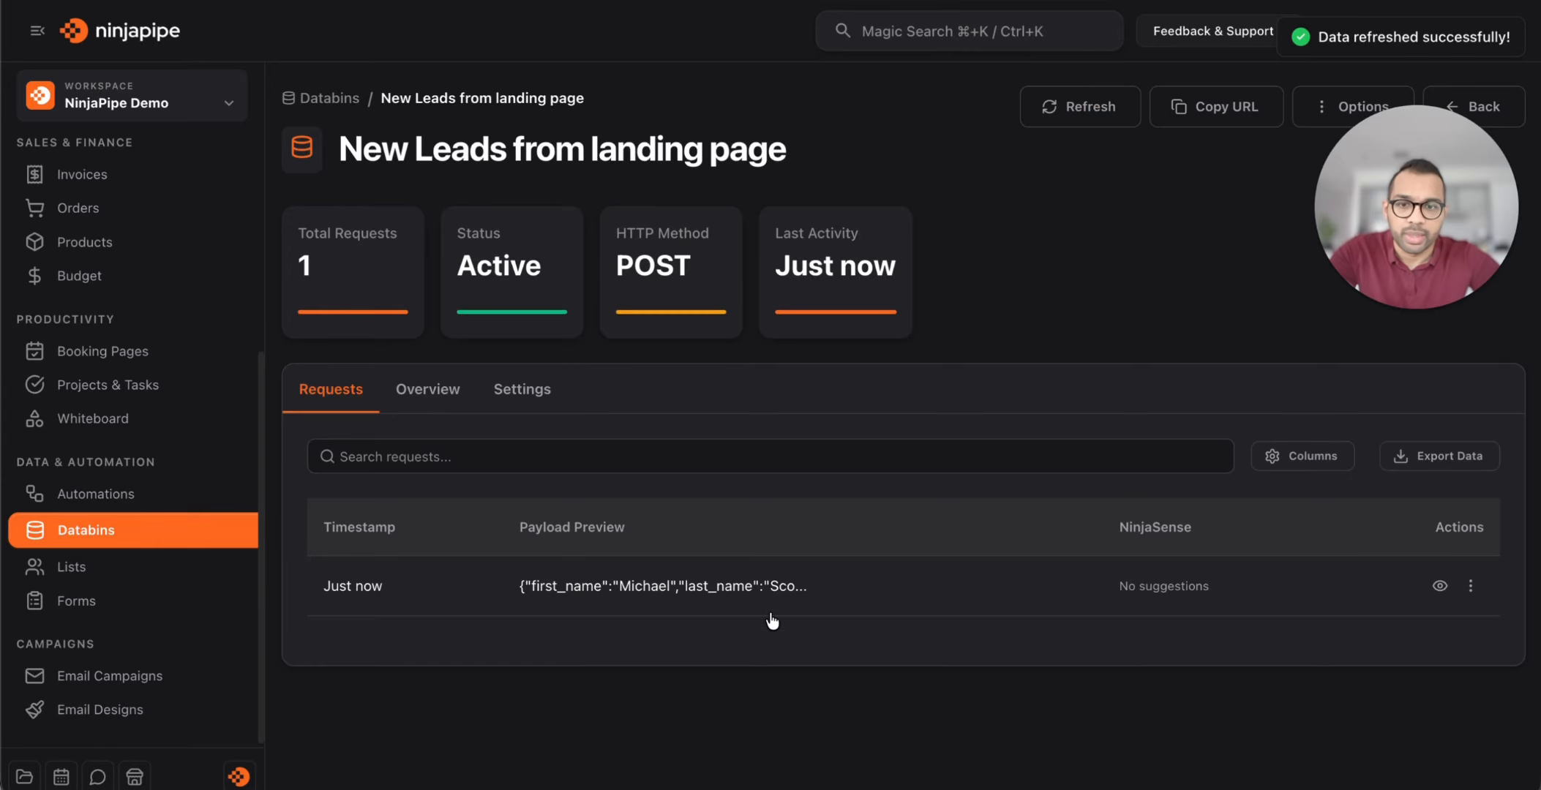
pyautogui.click(1439, 586)
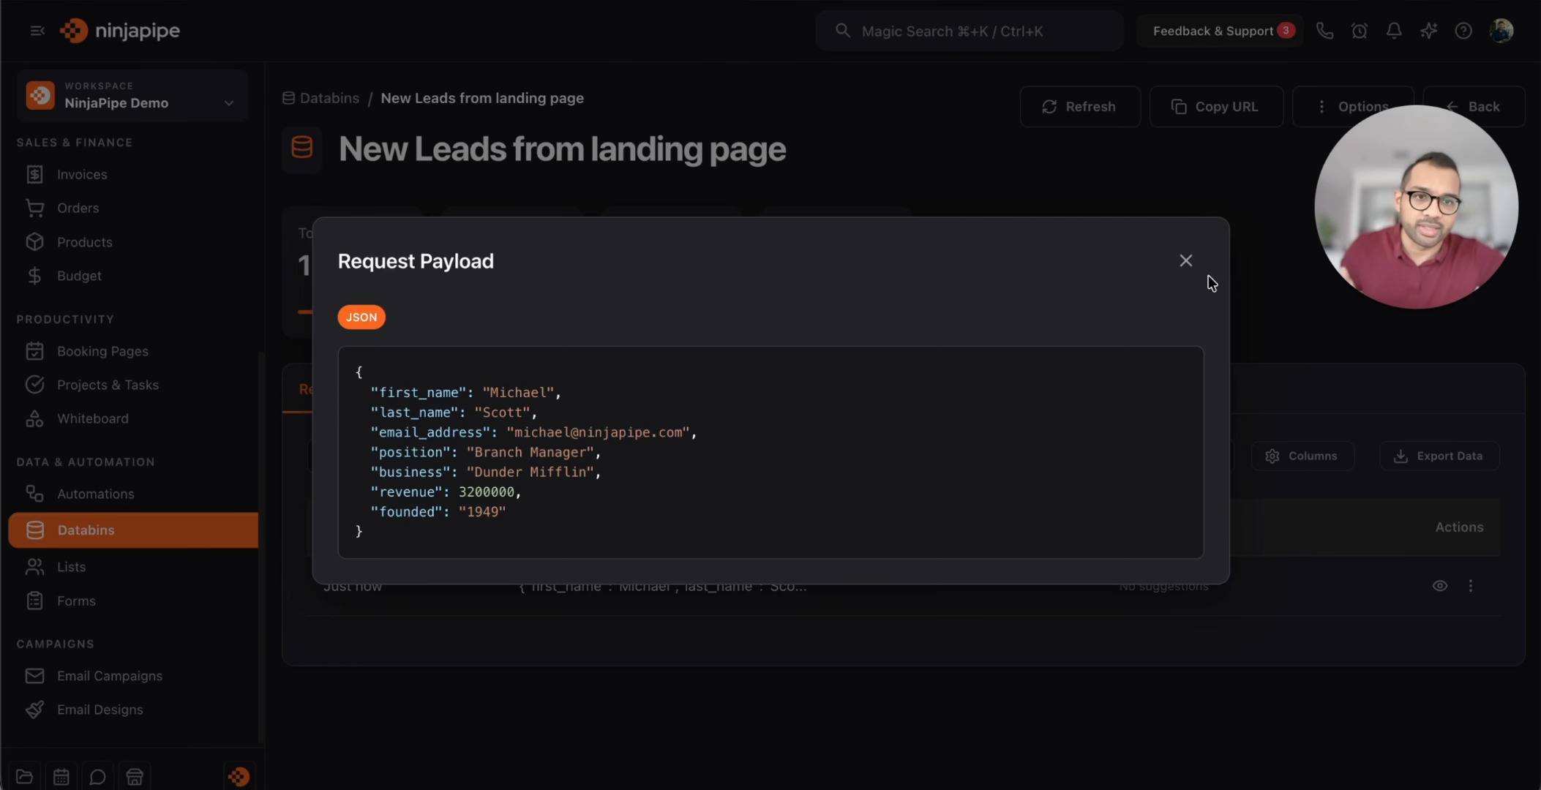
pyautogui.click(1185, 263)
# Bring up the Create New Automation dialog on the Automations page
pyautogui.click(502, 443)
pyautogui.click(95, 496)
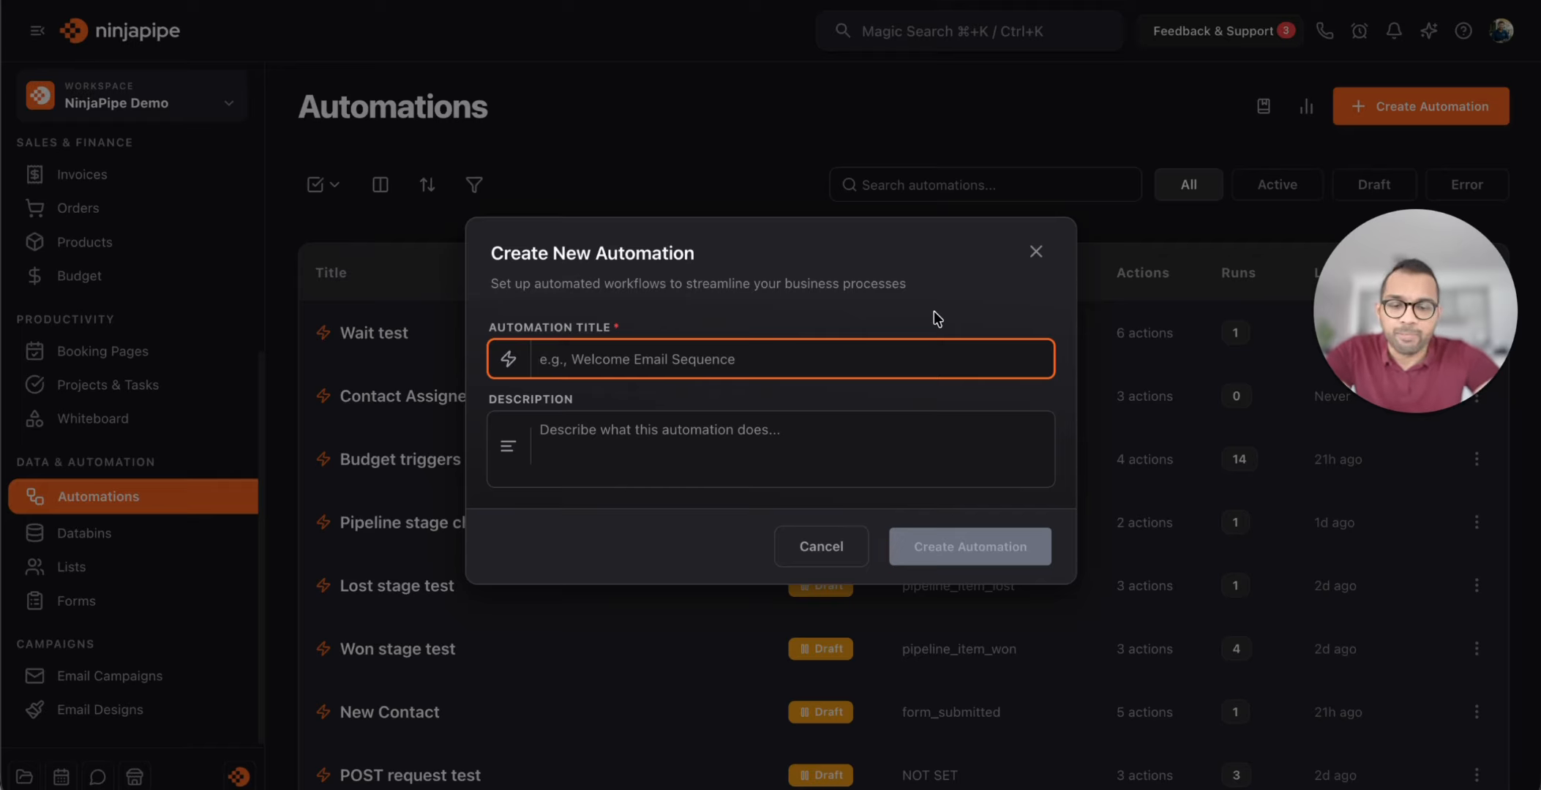
# Title the automation 'New Leads -> CRM', replacing 'from Landing Page', and create it
pyautogui.write('New Leade')
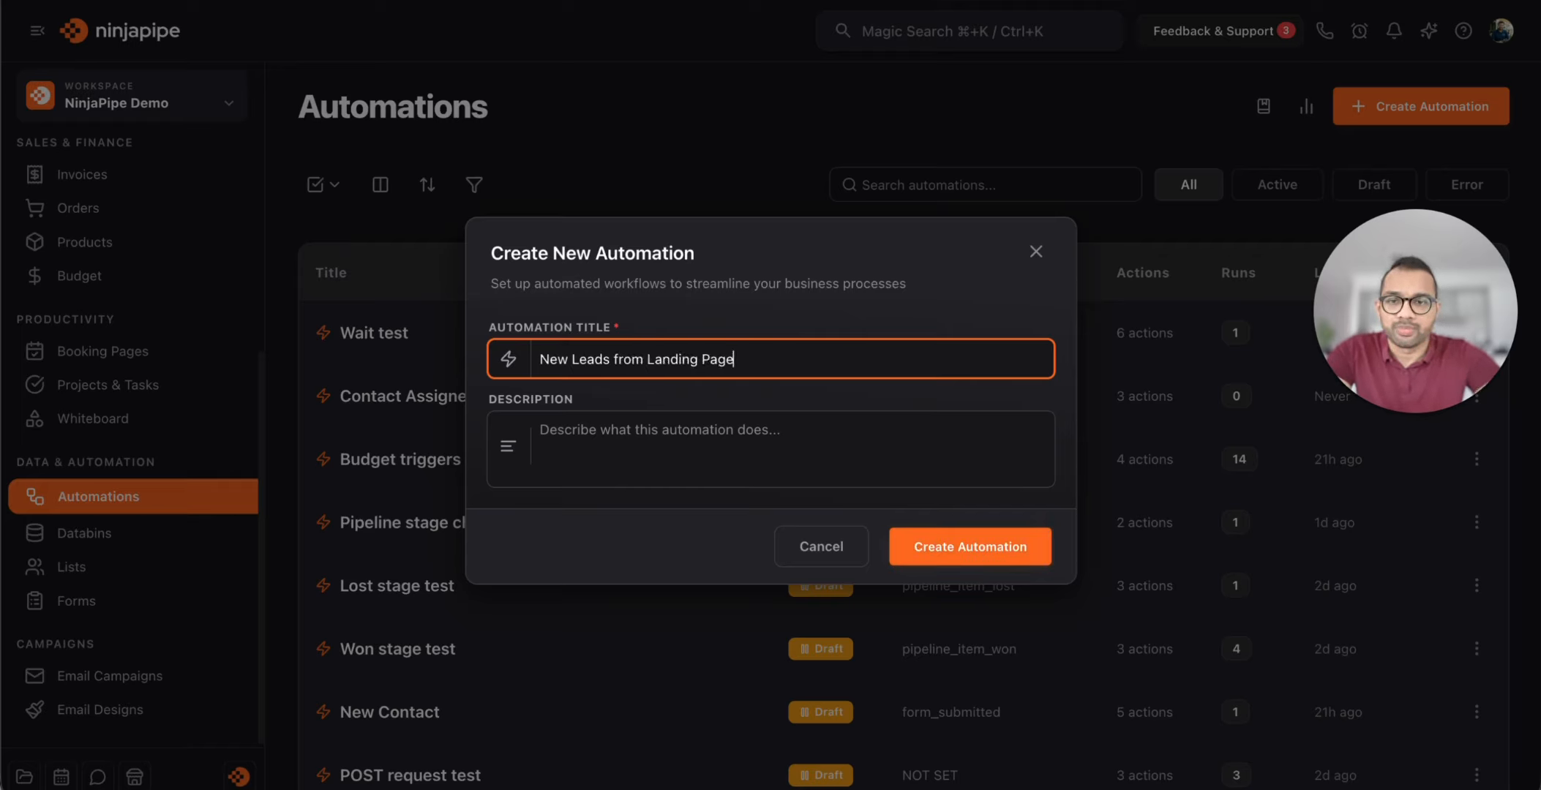
pyautogui.moveTo(613, 361); pyautogui.dragTo(841, 359)
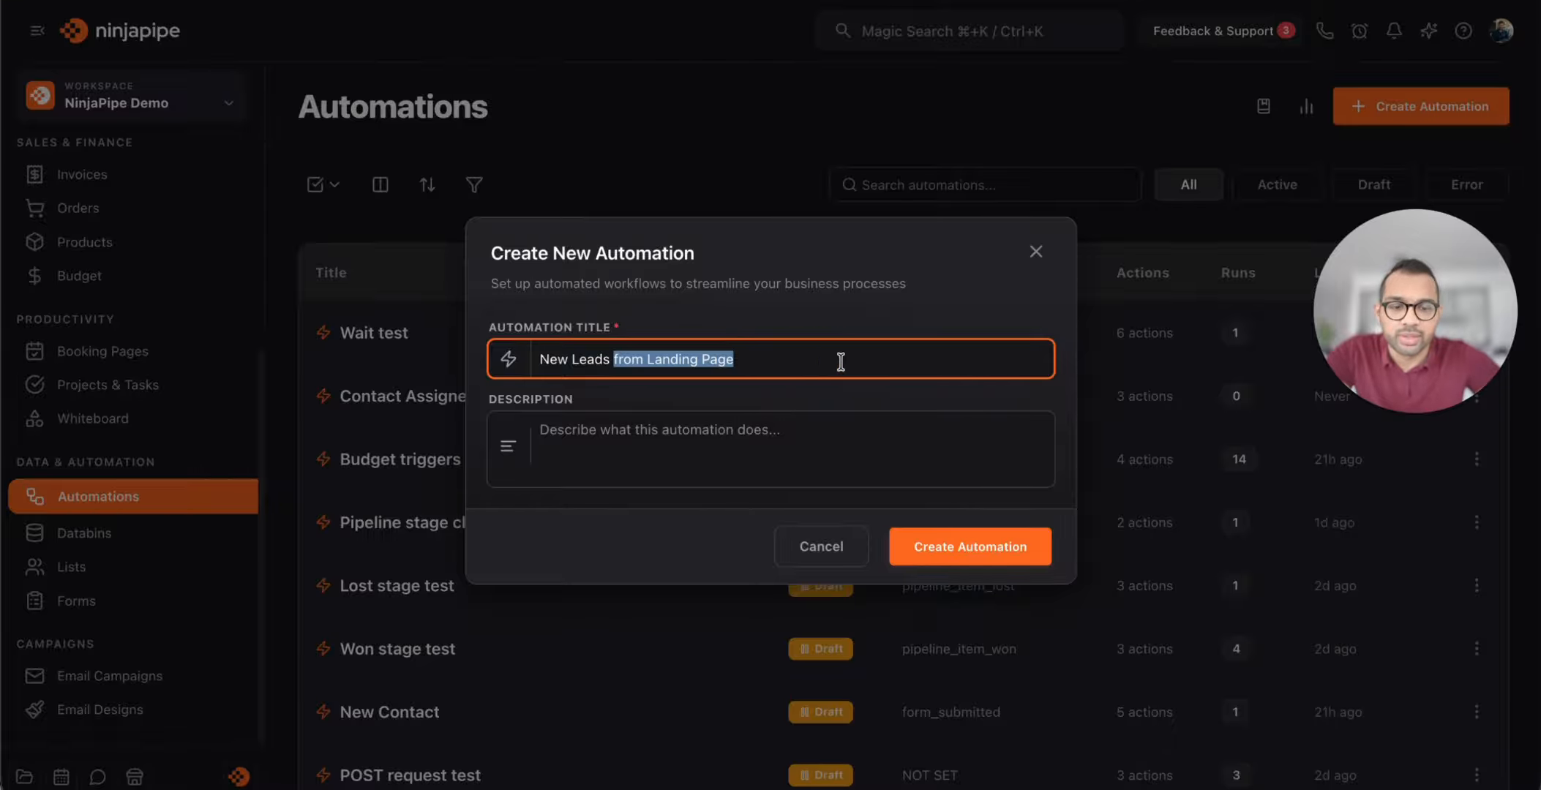
pyautogui.write('-')
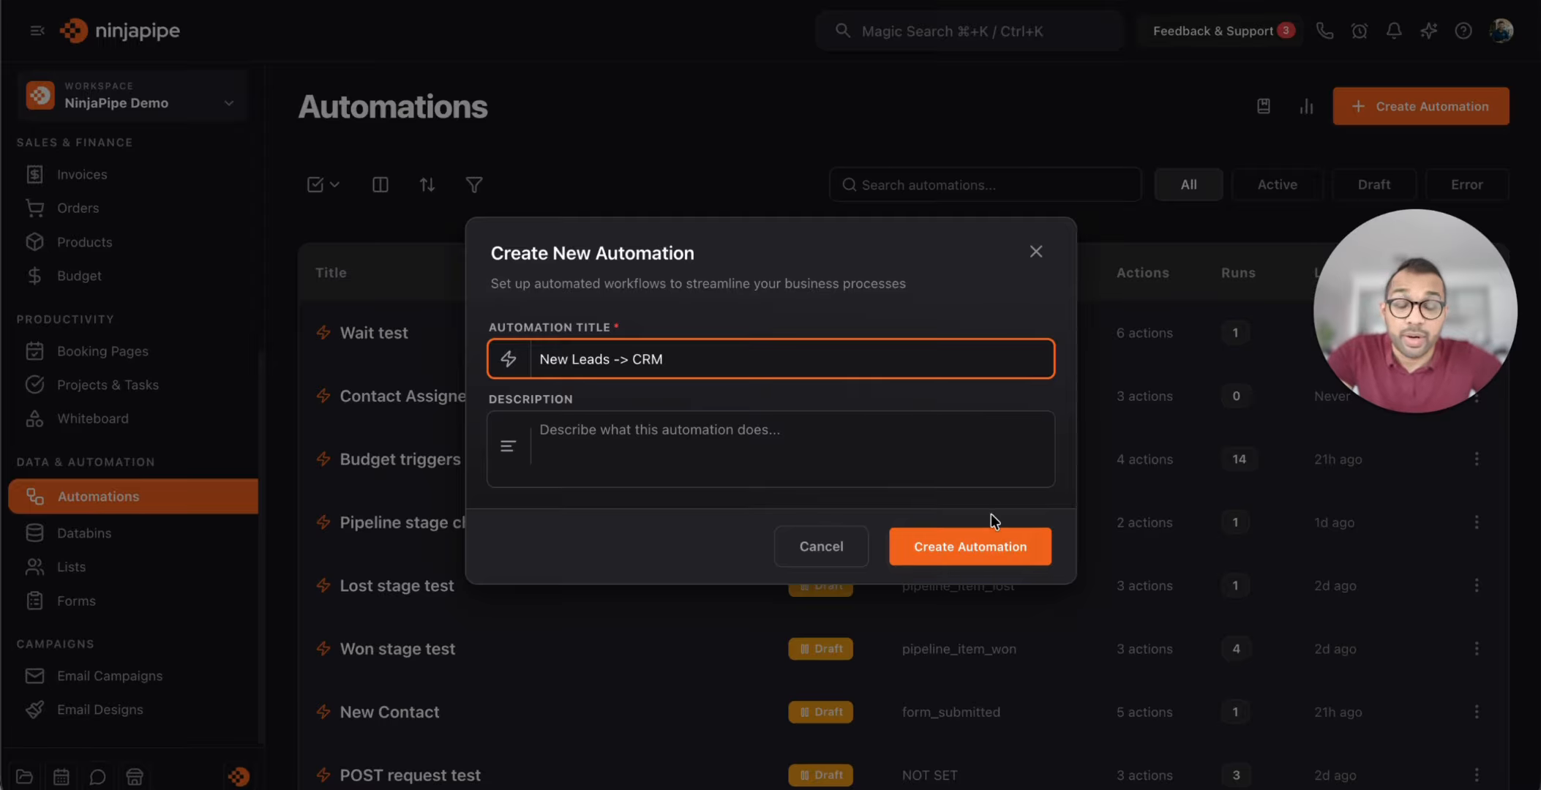
pyautogui.click(996, 549)
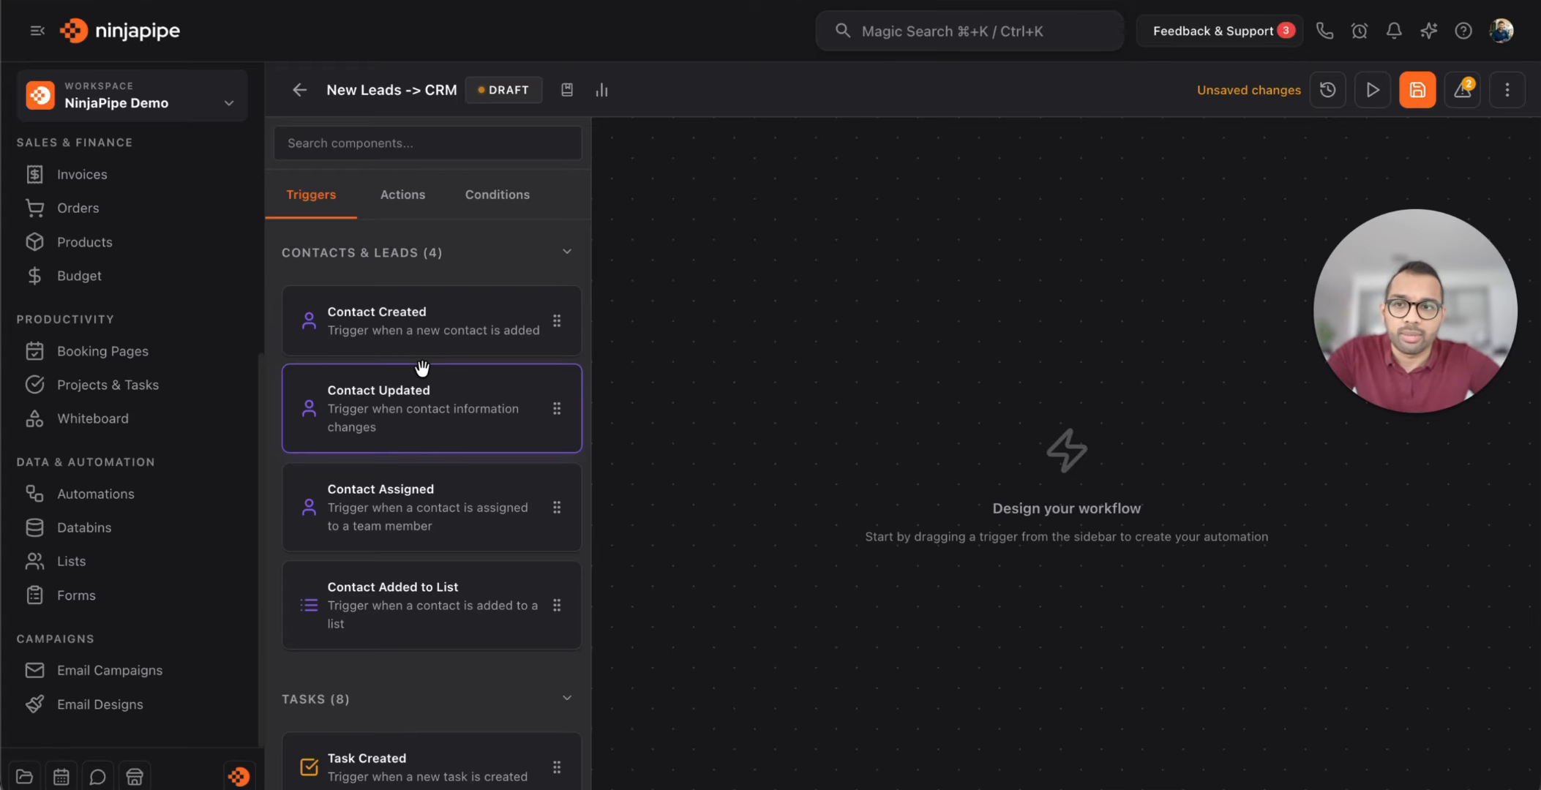
pyautogui.click(37, 29)
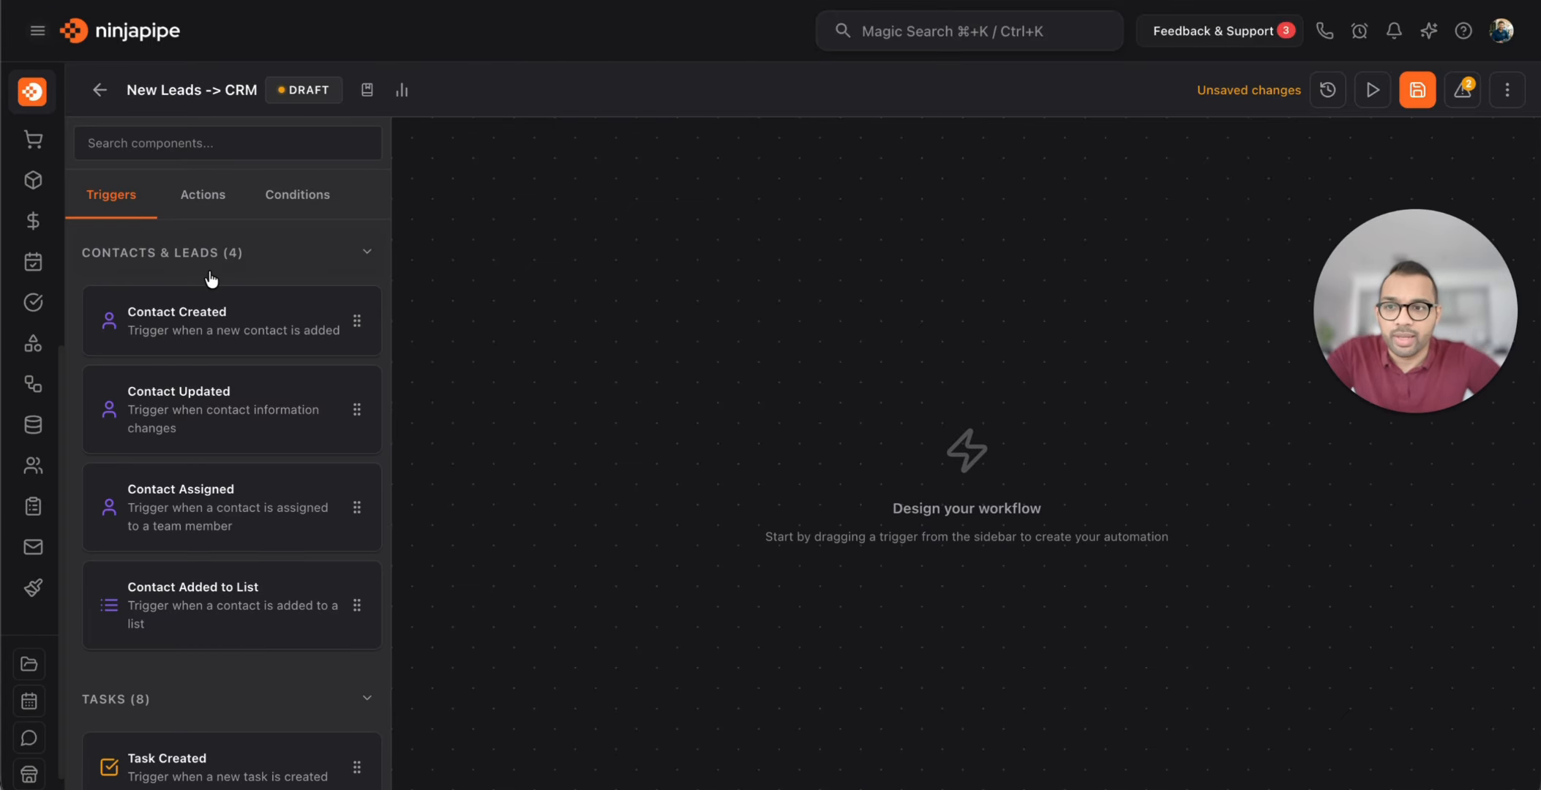
pyautogui.scroll(-20, 180, 474)
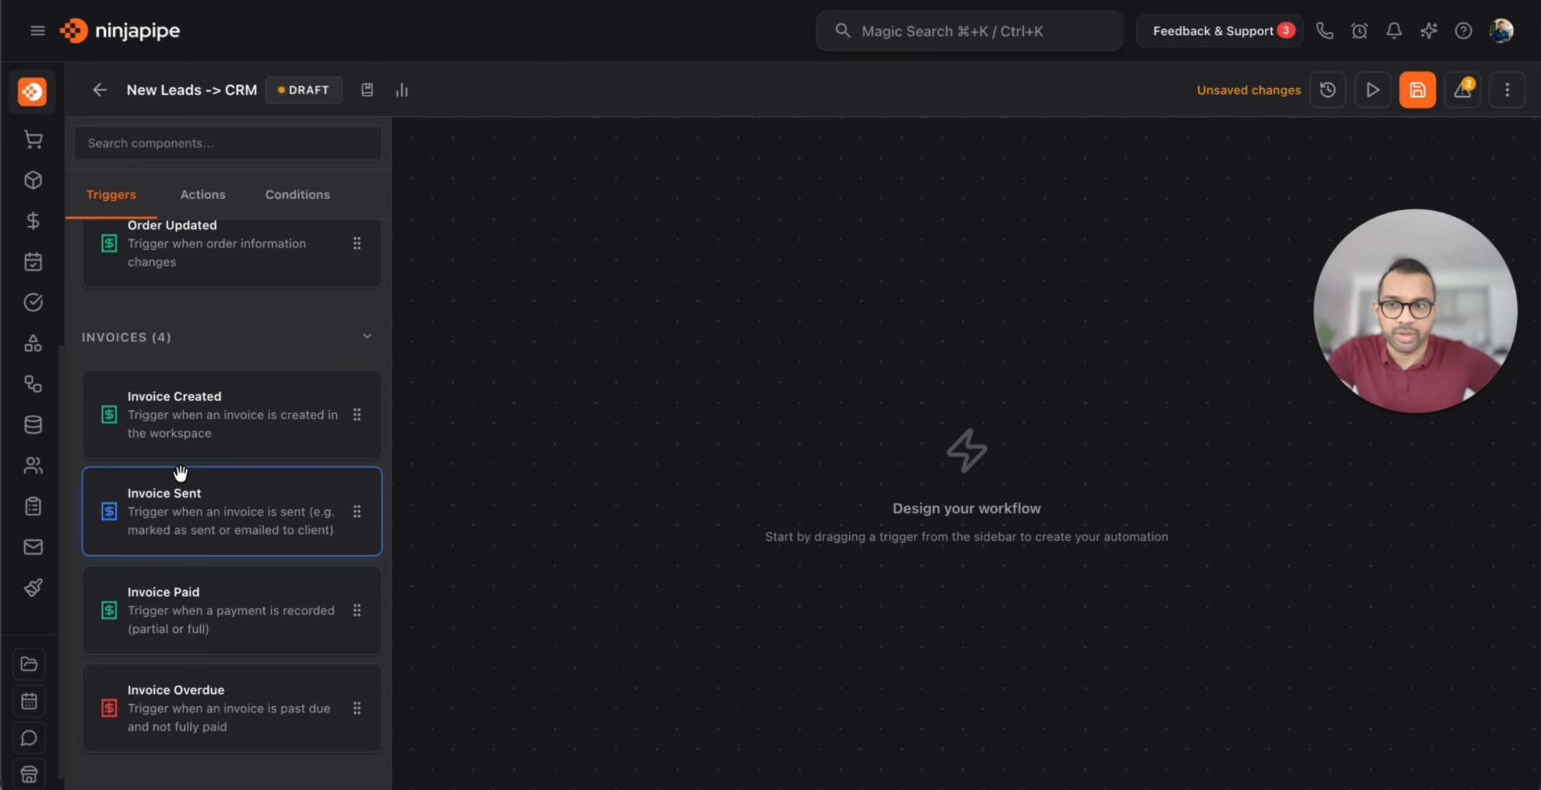
pyautogui.scroll(4, 226, 423)
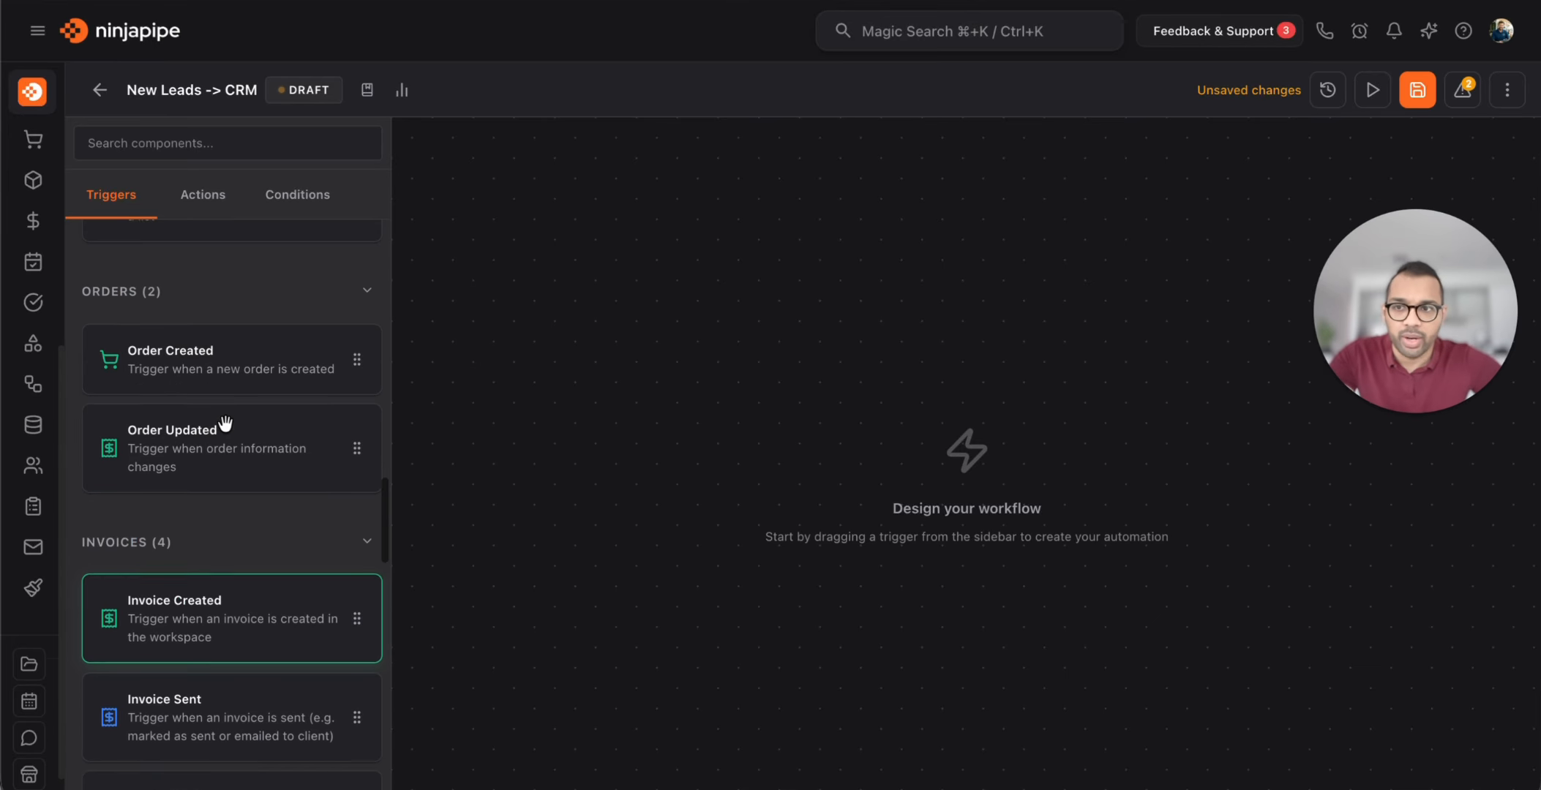
pyautogui.scroll(11, 226, 423)
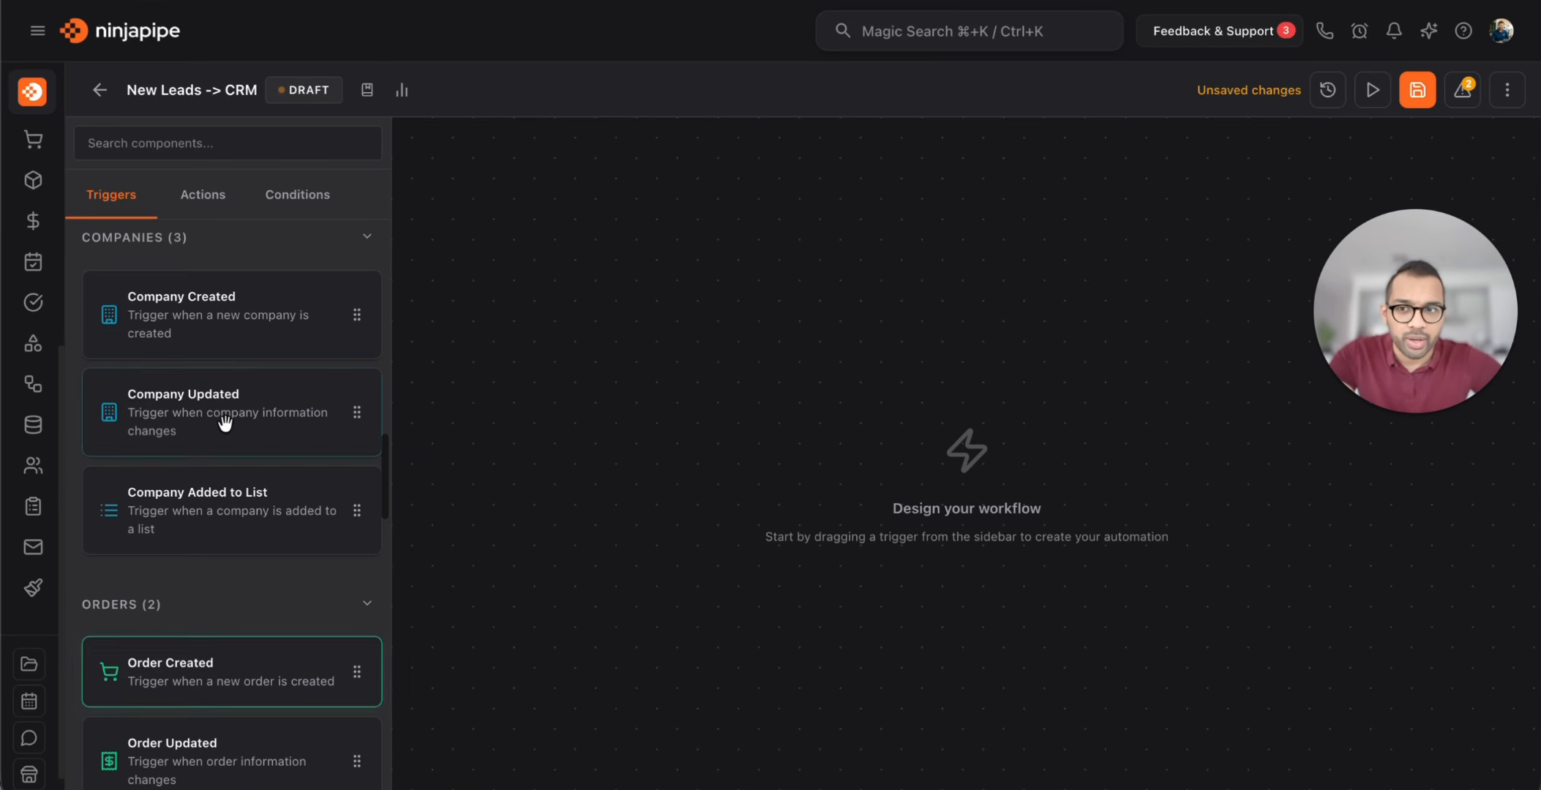
pyautogui.scroll(7, 225, 423)
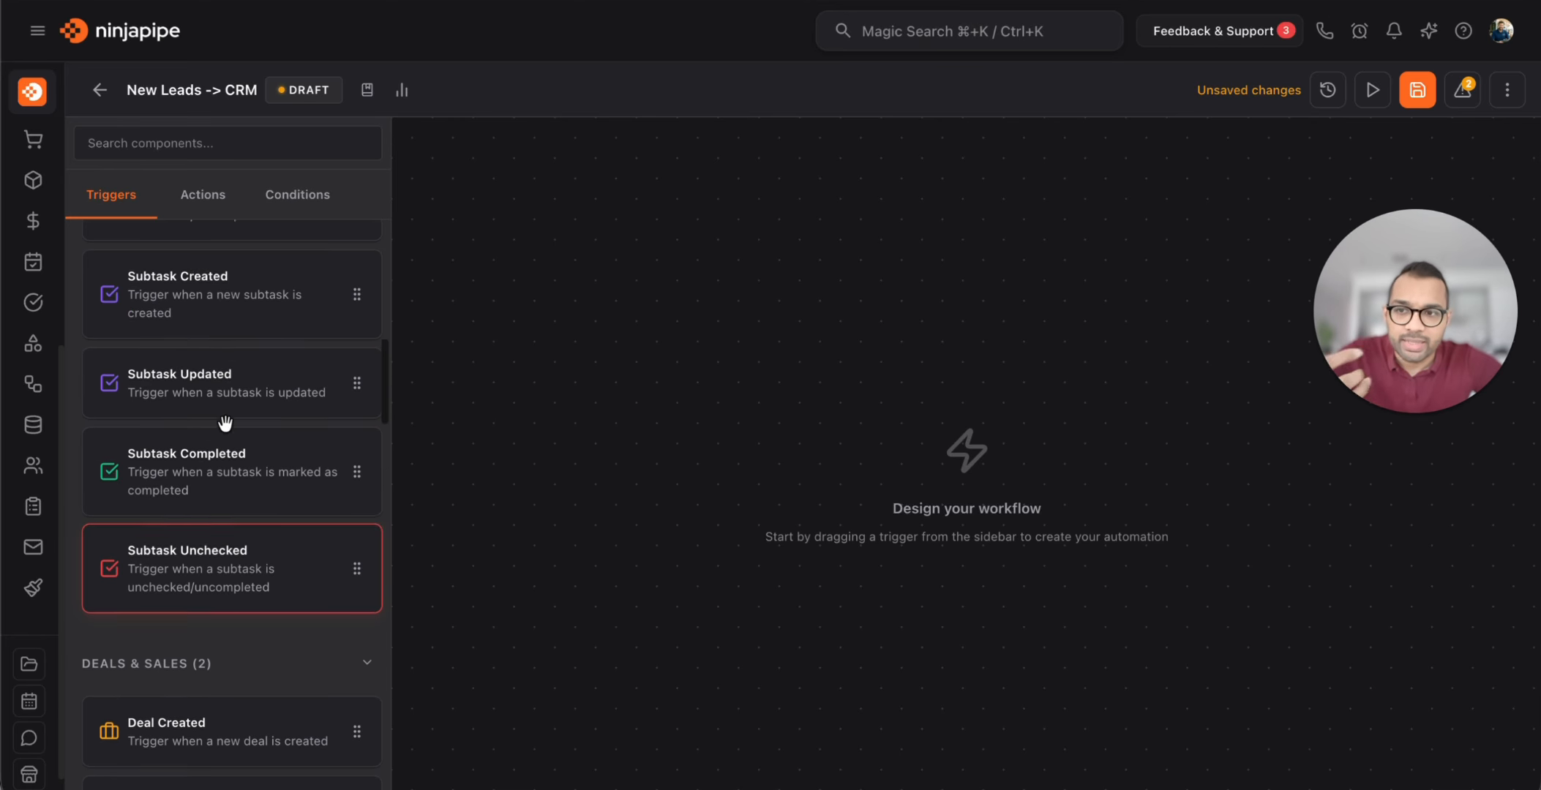
pyautogui.scroll(7, 199, 478)
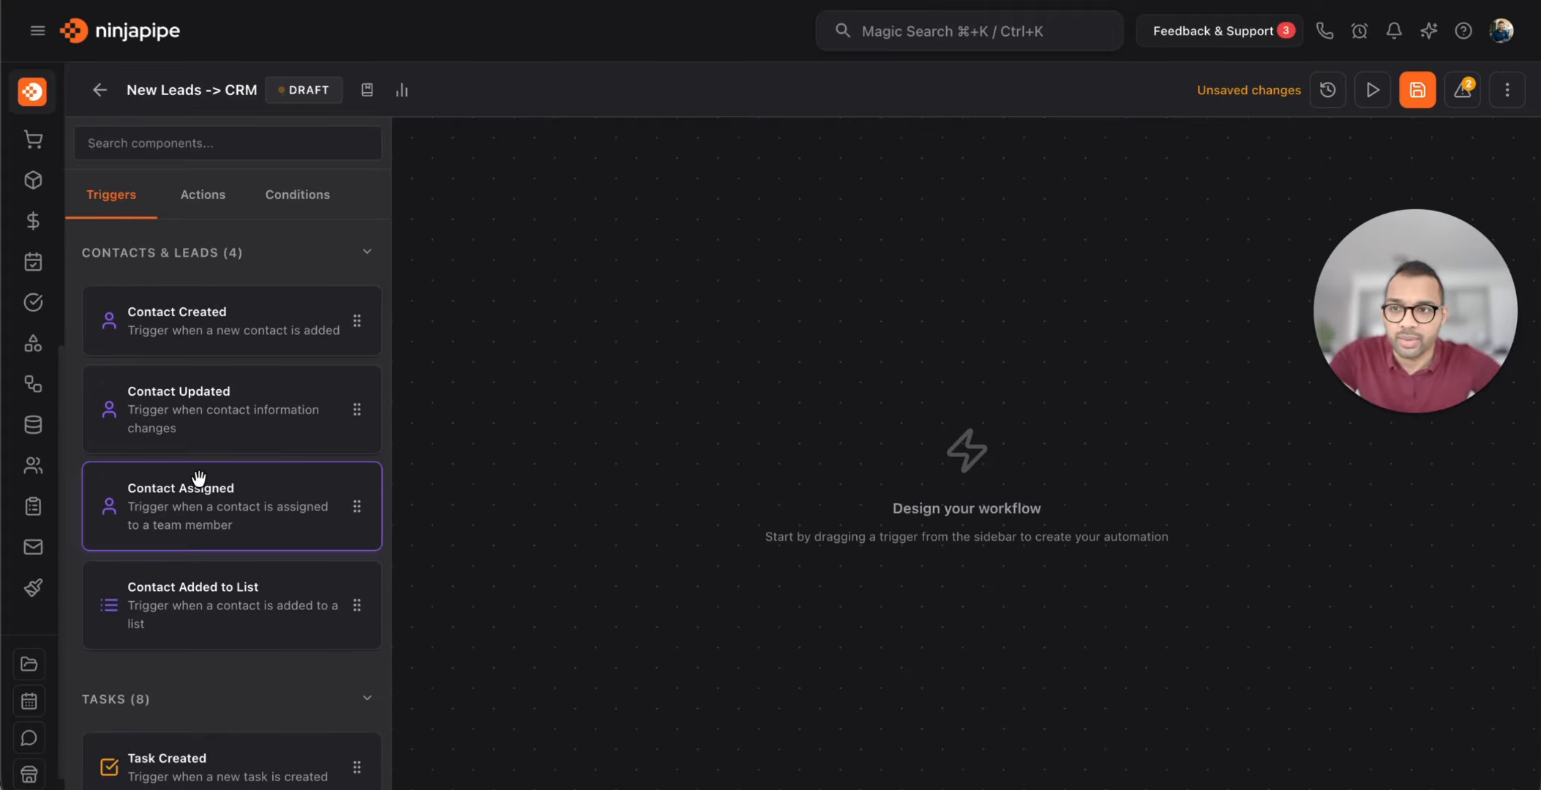
pyautogui.scroll(-20, 209, 324)
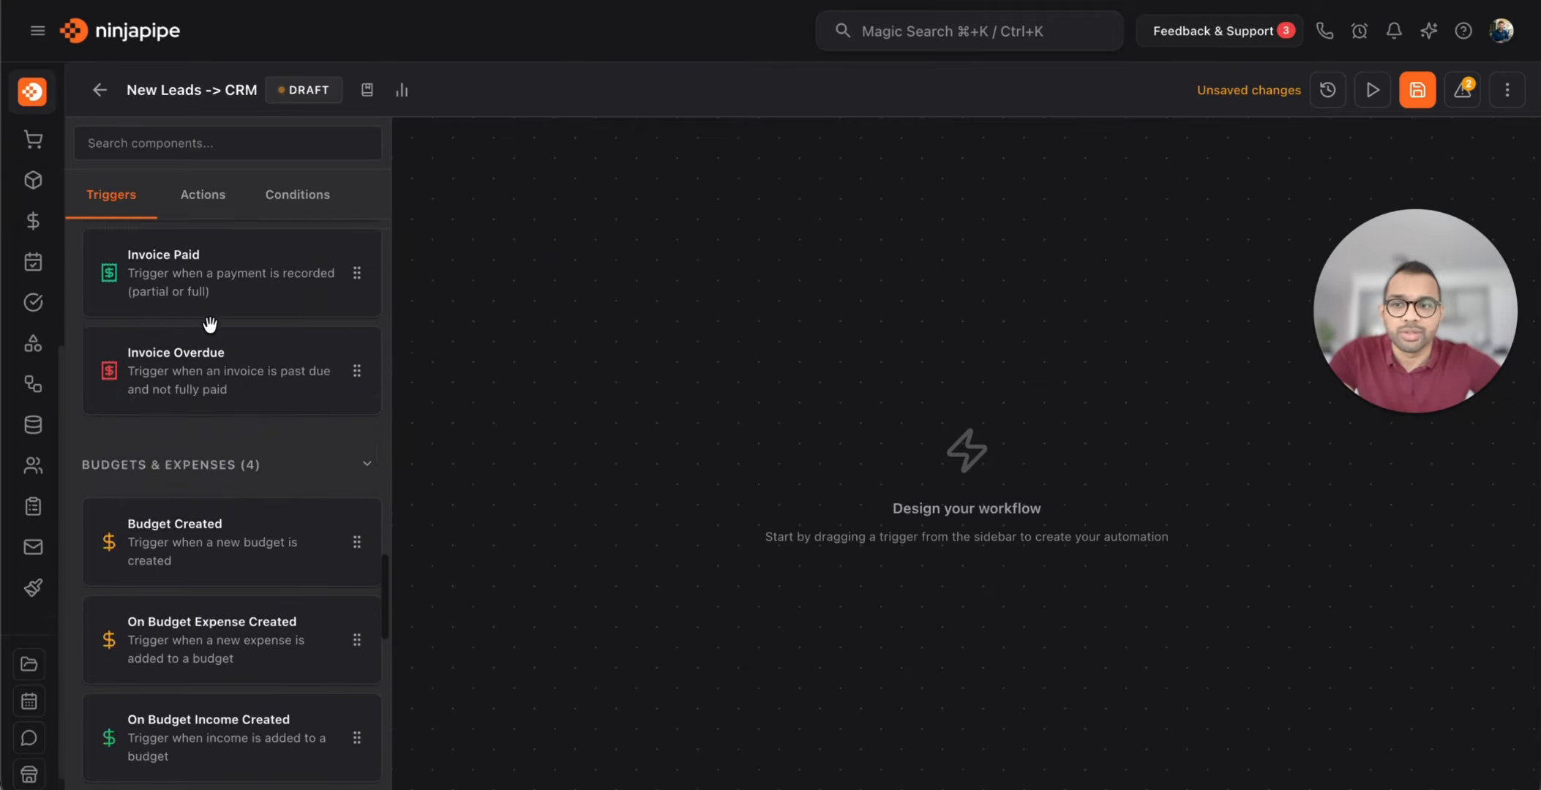
pyautogui.scroll(16, 212, 333)
pyautogui.scroll(4, 212, 333)
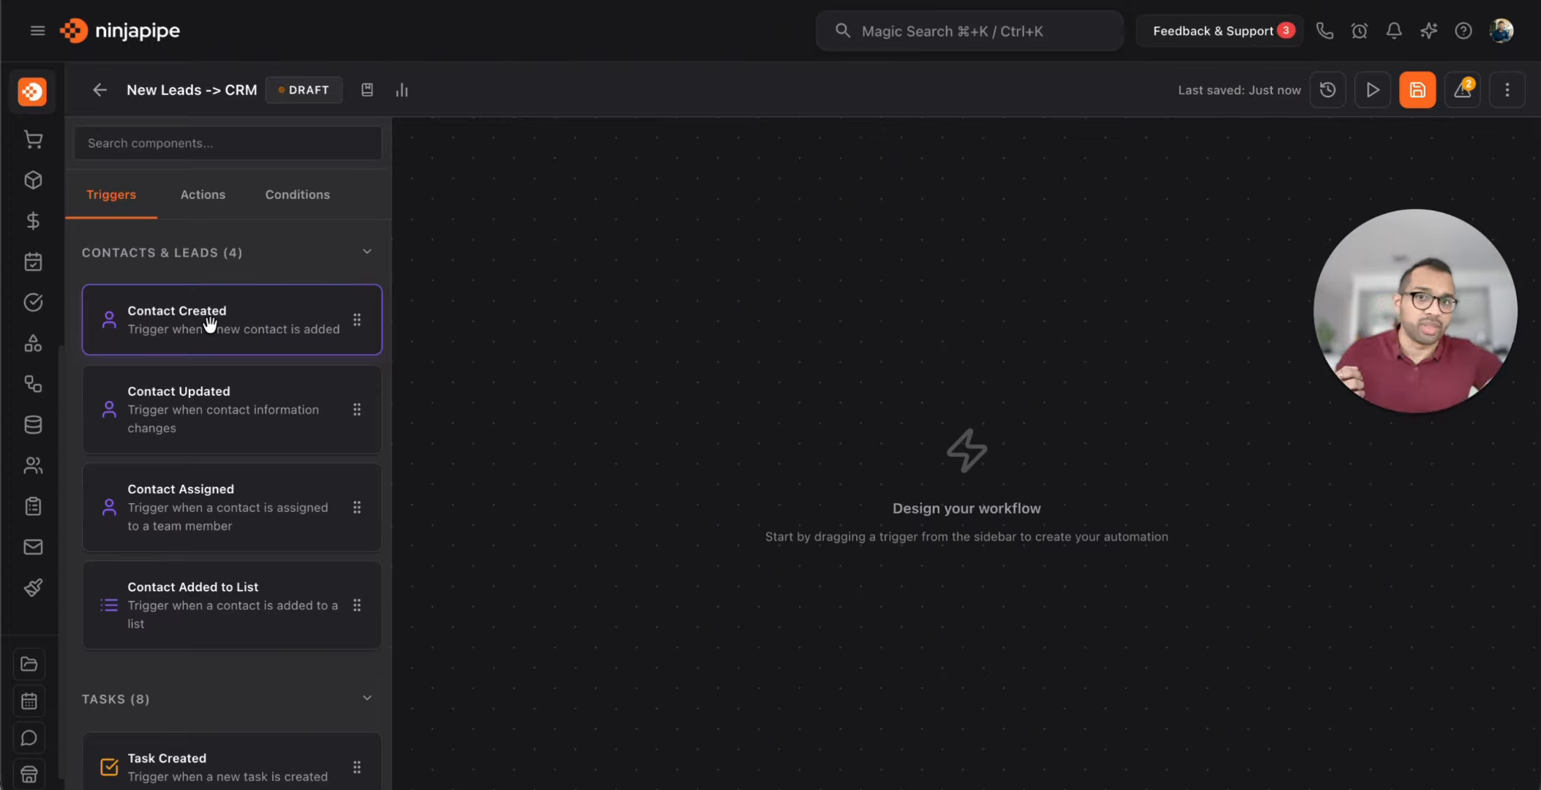
pyautogui.moveTo(180, 322); pyautogui.dragTo(918, 243)
# Add the On Databin Received trigger watching the 'New Leads from landing page' bin
pyautogui.click(237, 144)
pyautogui.write('datab')
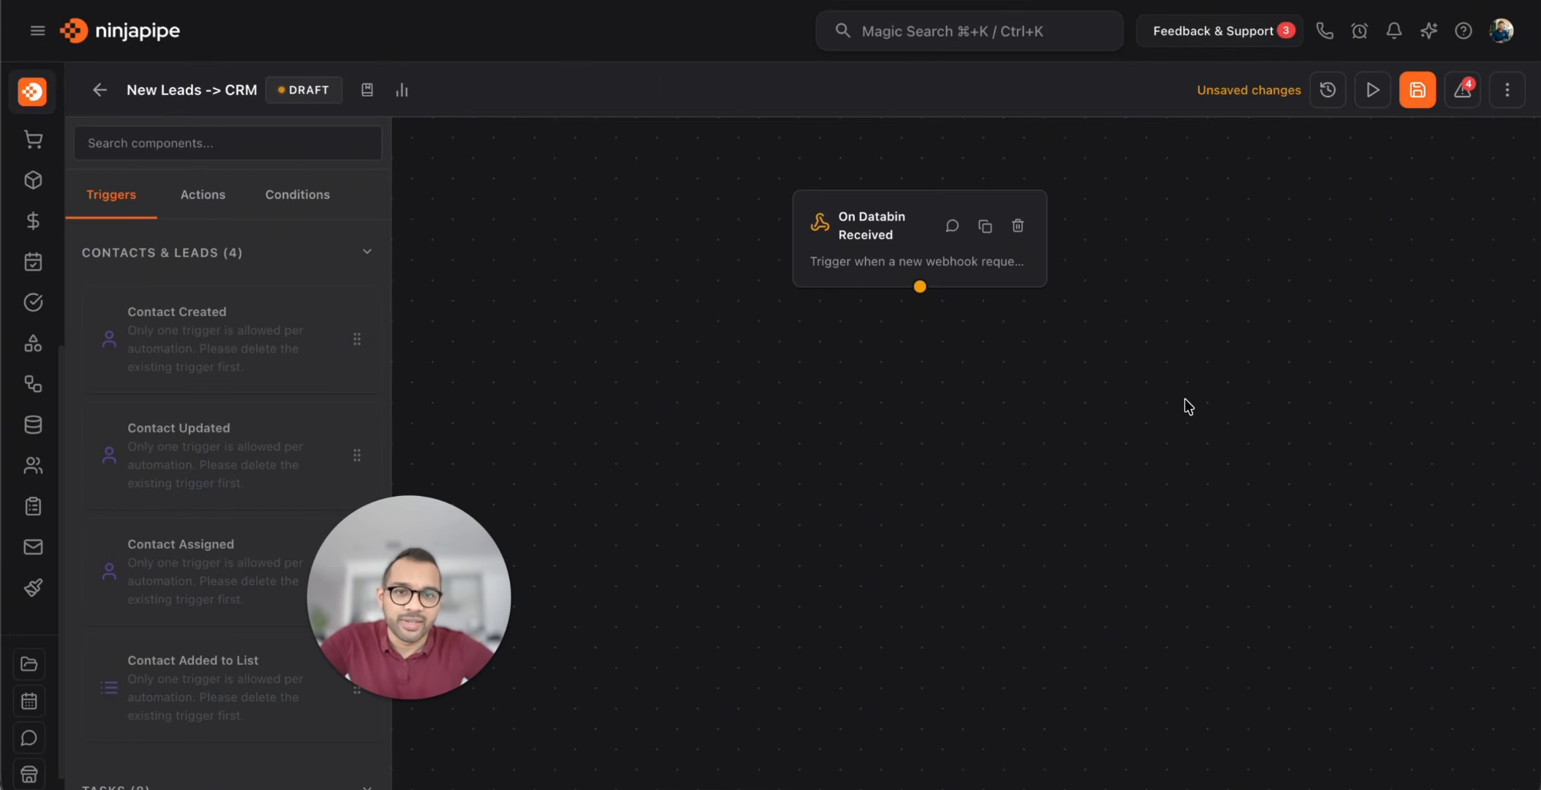
pyautogui.click(893, 261)
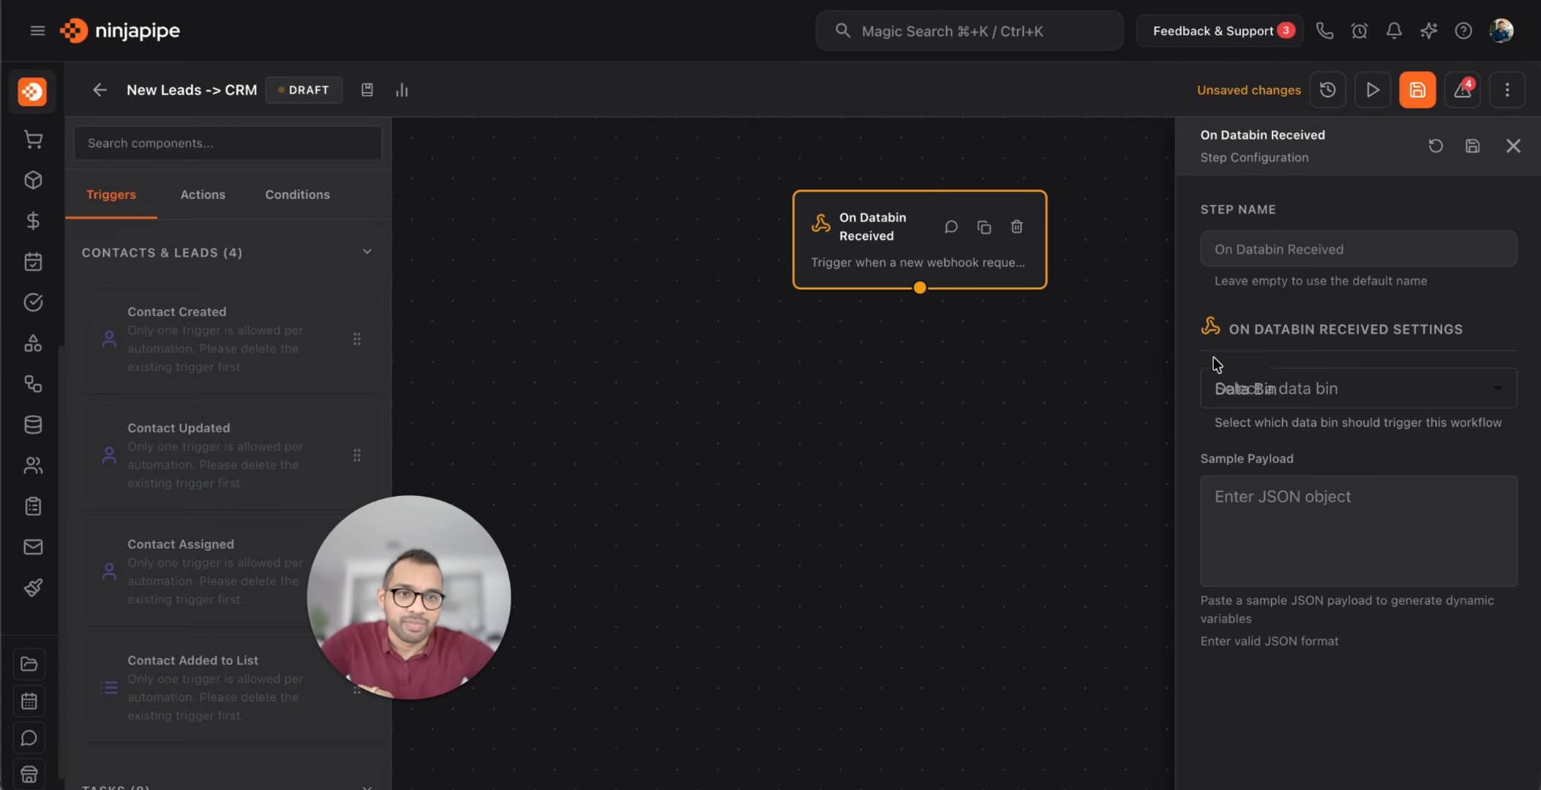
pyautogui.click(1329, 370)
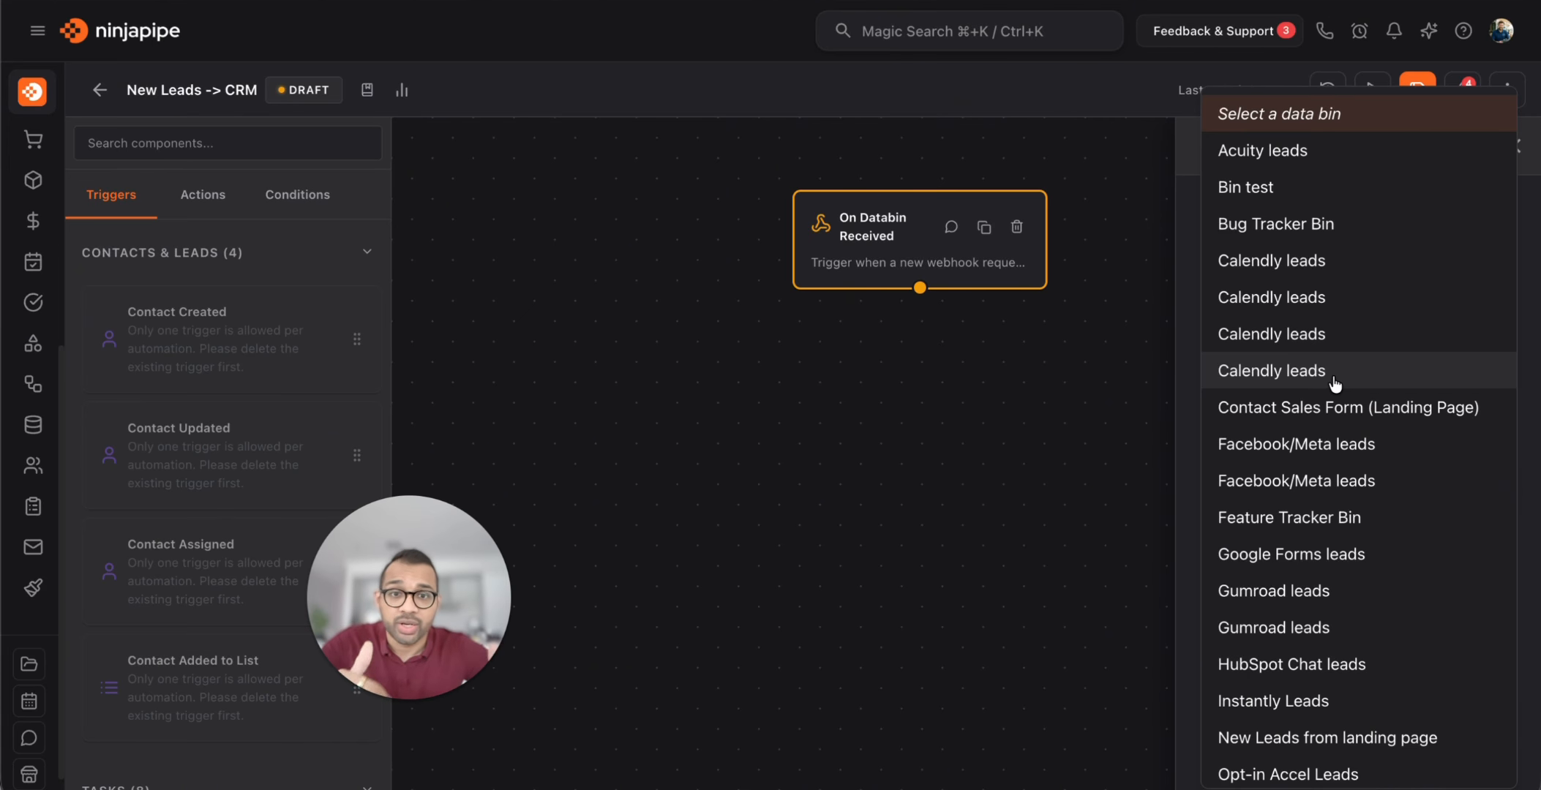
pyautogui.scroll(-2, 1334, 553)
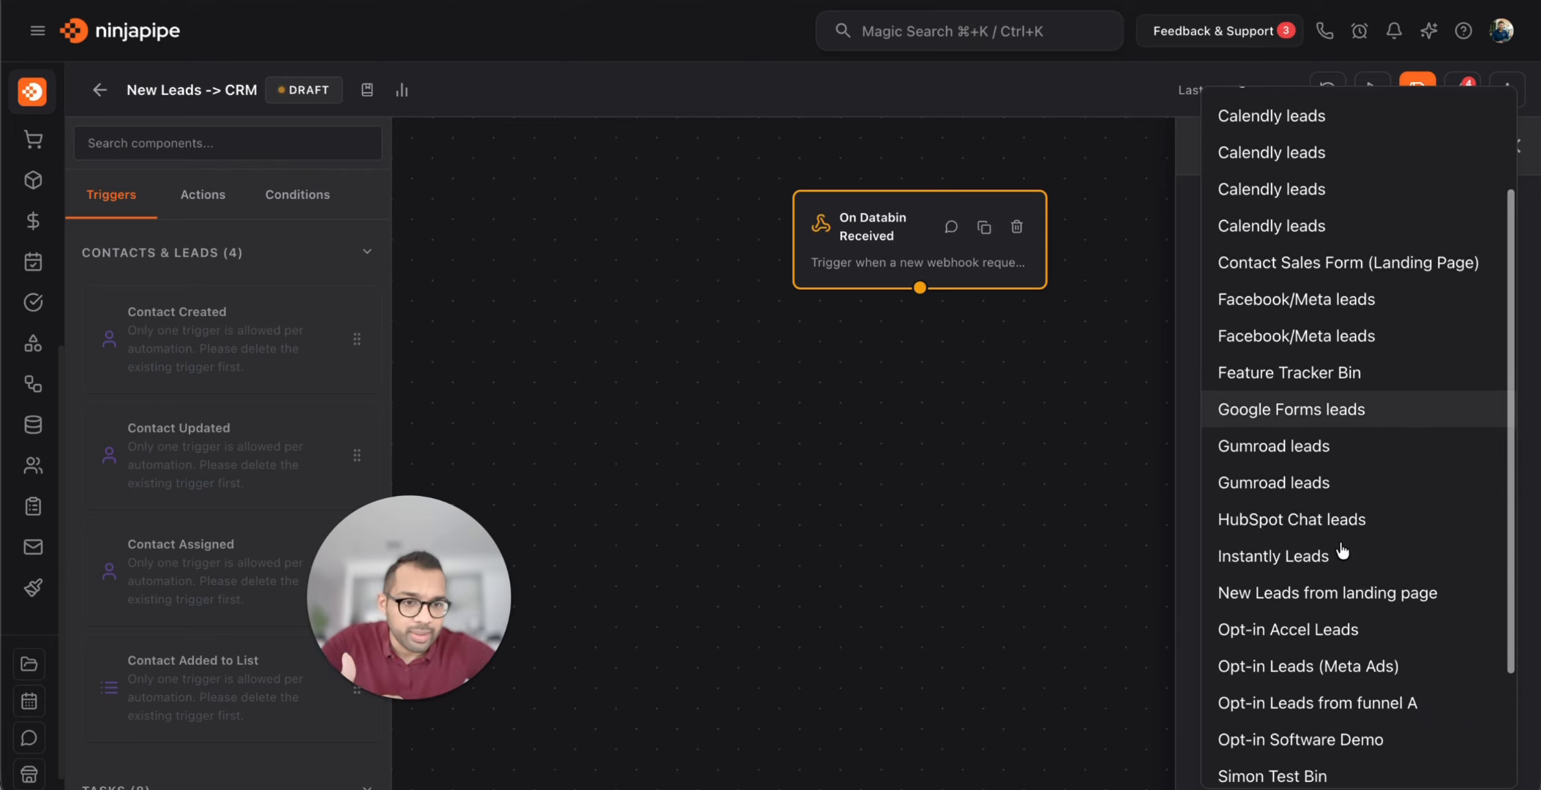
pyautogui.click(1347, 605)
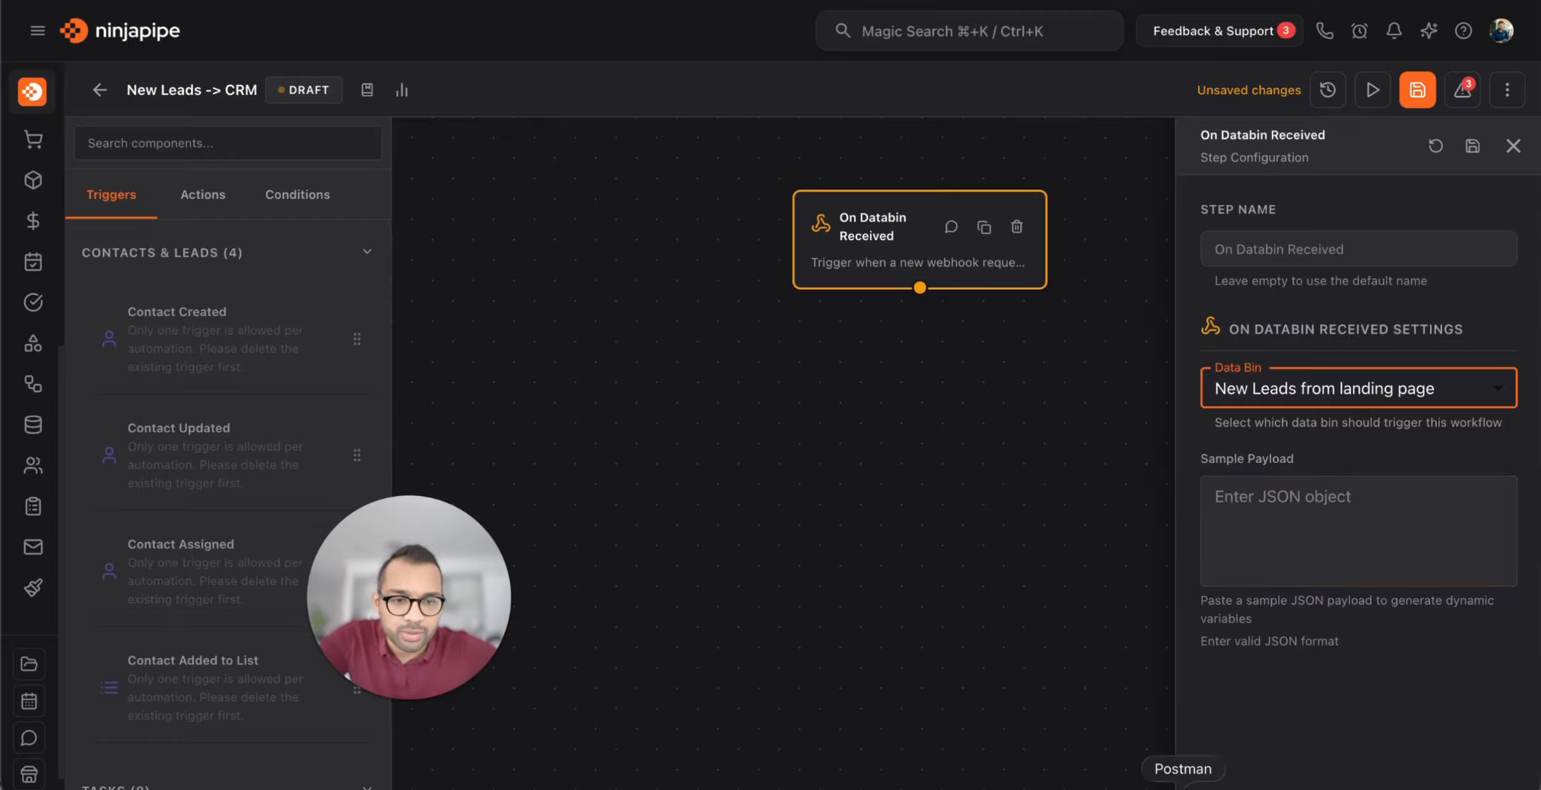
# Paste the Postman lead JSON into the trigger's Sample Payload and close its settings
pyautogui.click(1169, 781)
pyautogui.click(761, 461)
pyautogui.press('super+a')
pyautogui.press('super+c')
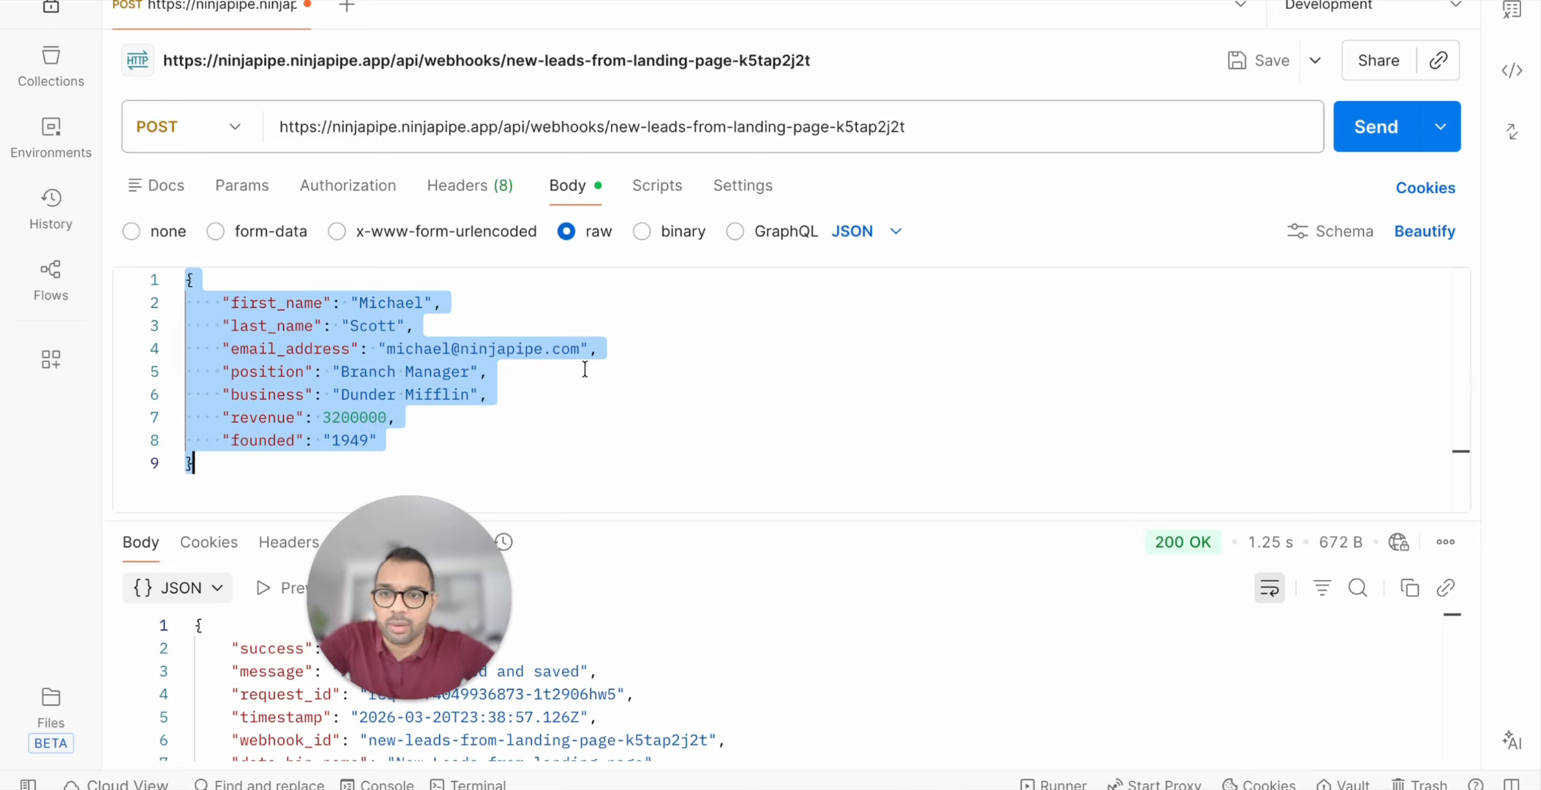
pyautogui.press('super+Tab')
pyautogui.click(1473, 571)
pyautogui.press('super+v')
pyautogui.scroll(5, 1396, 521)
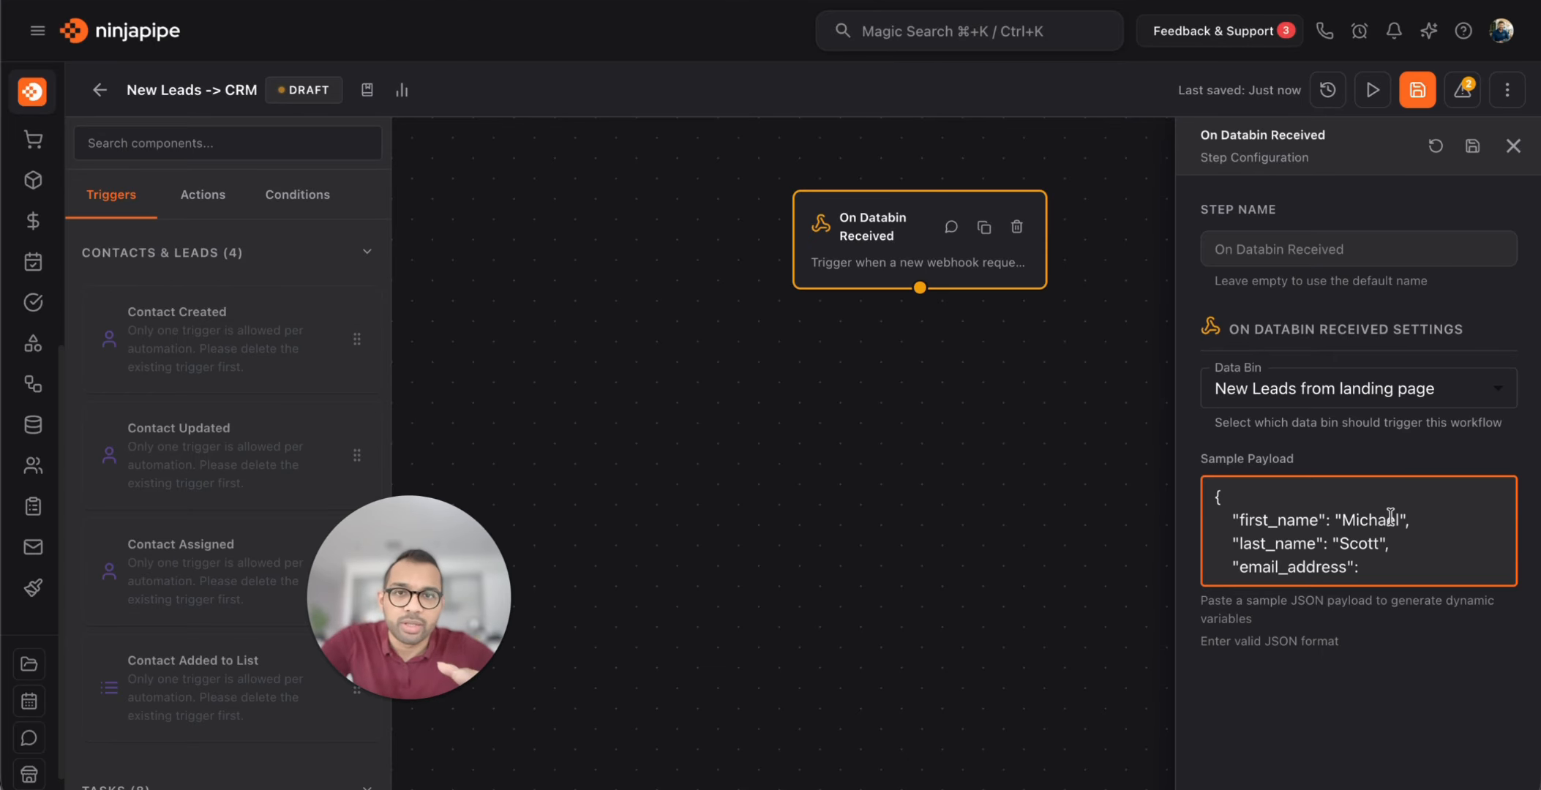
pyautogui.moveTo(1031, 445); pyautogui.dragTo(849, 487)
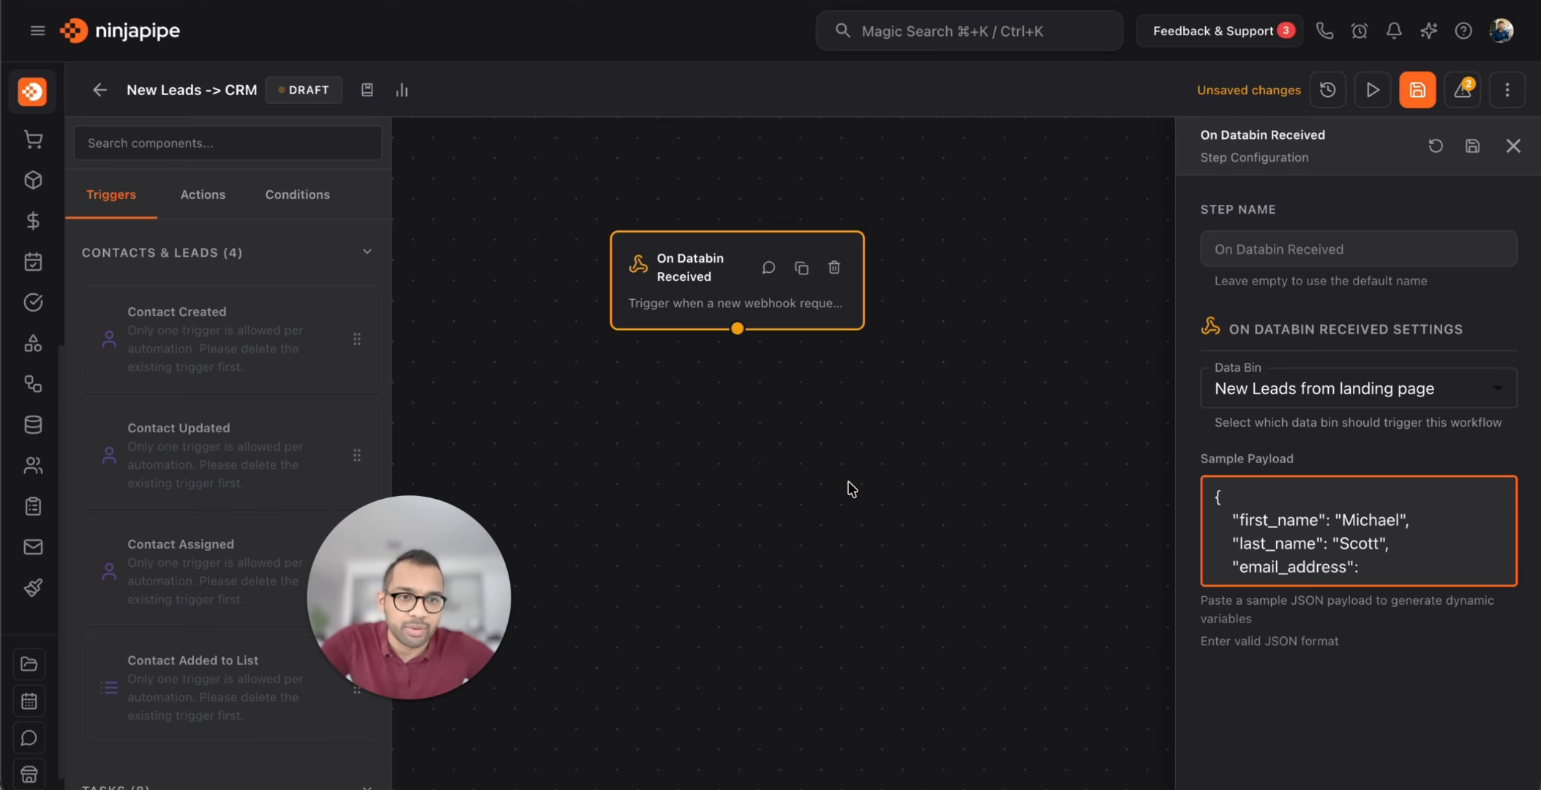
pyautogui.click(1473, 146)
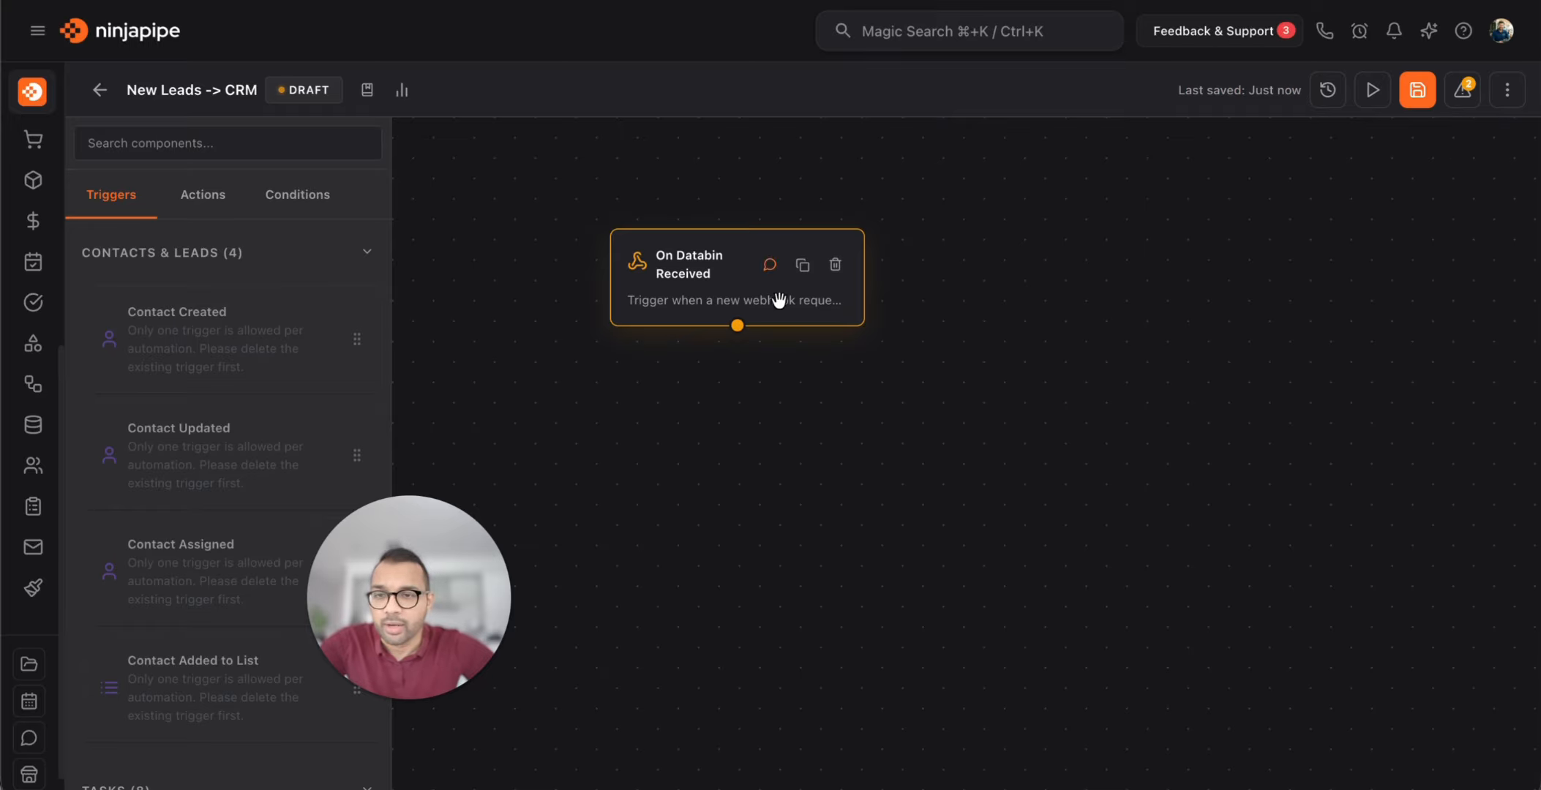
# Place a Create Contact action below the trigger, connect them, and open its settings
pyautogui.click(223, 208)
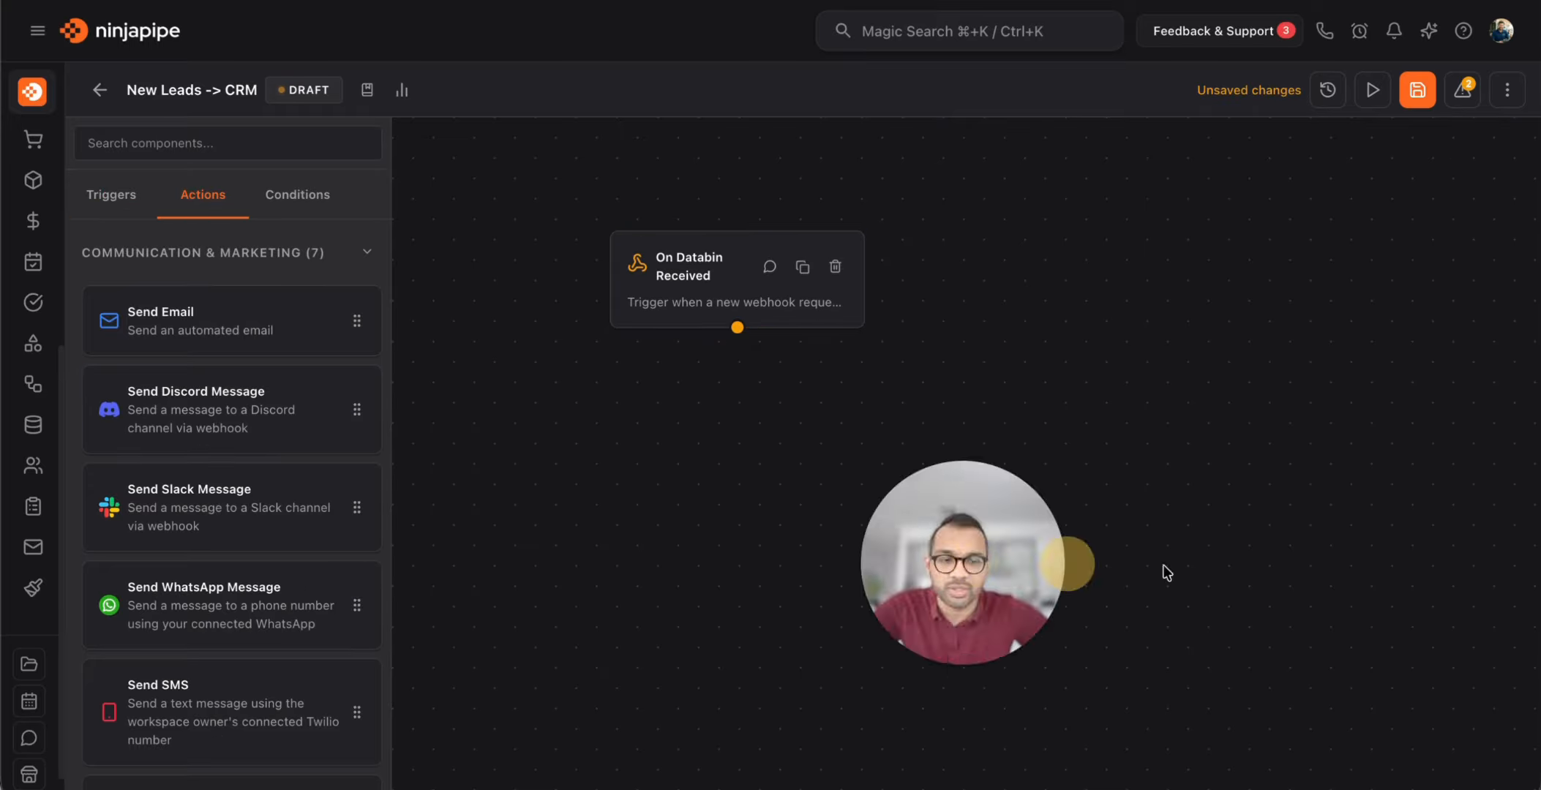
pyautogui.scroll(-3, 247, 321)
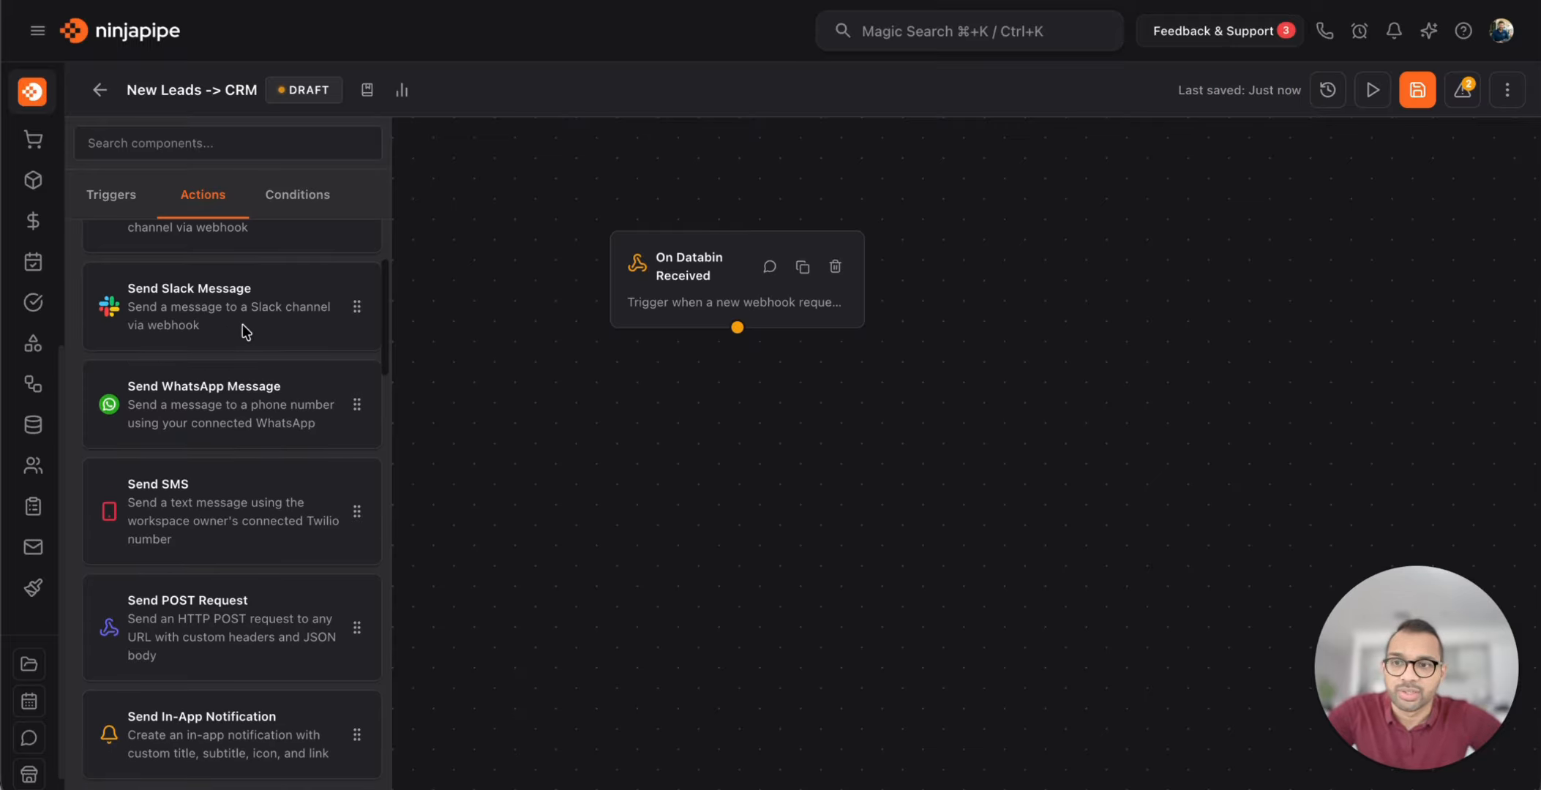
pyautogui.scroll(-10, 229, 388)
pyautogui.scroll(-5, 229, 389)
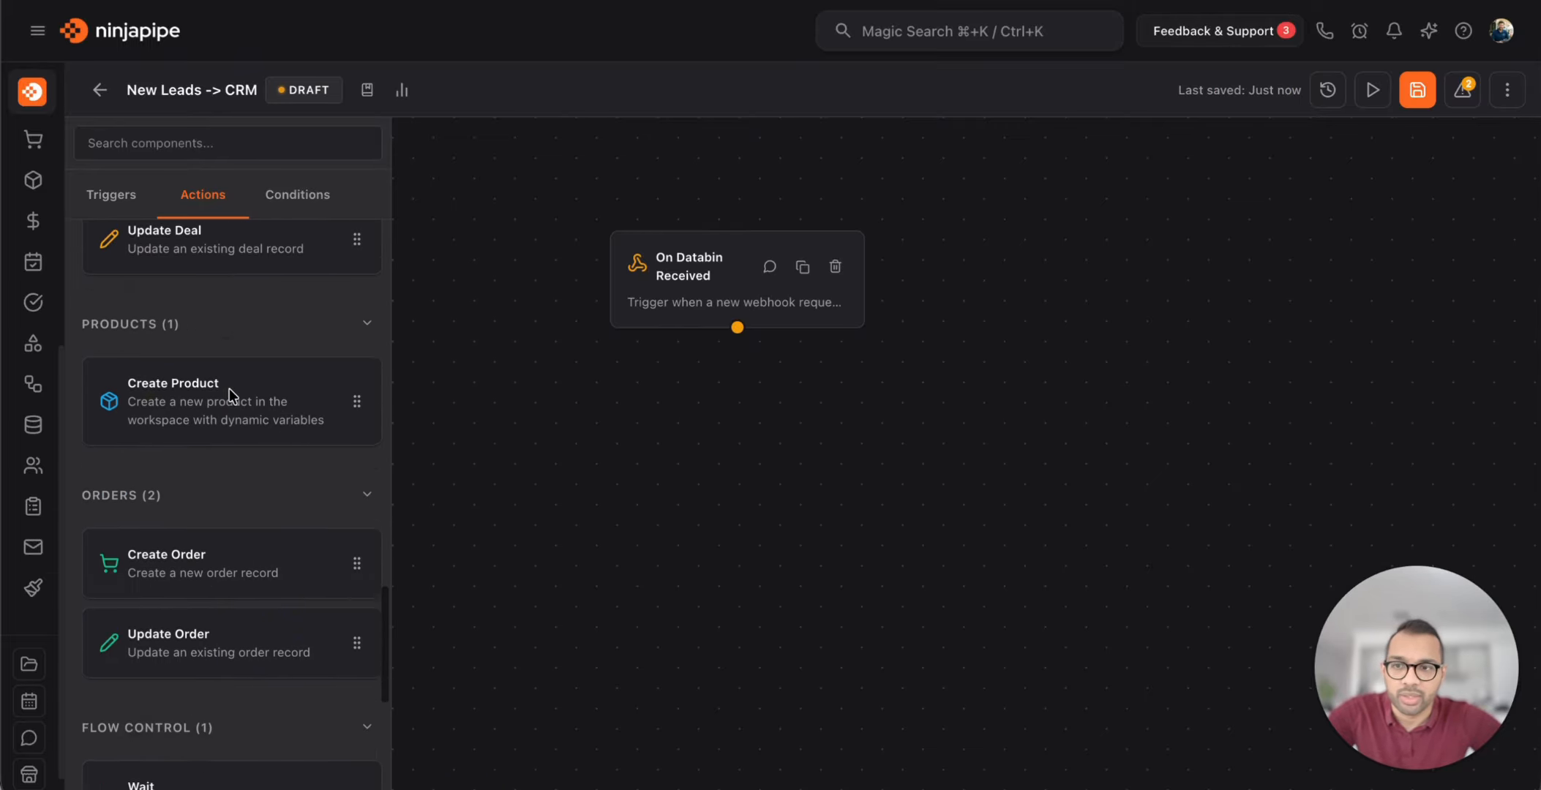
pyautogui.scroll(15, 229, 389)
pyautogui.scroll(-8, 231, 395)
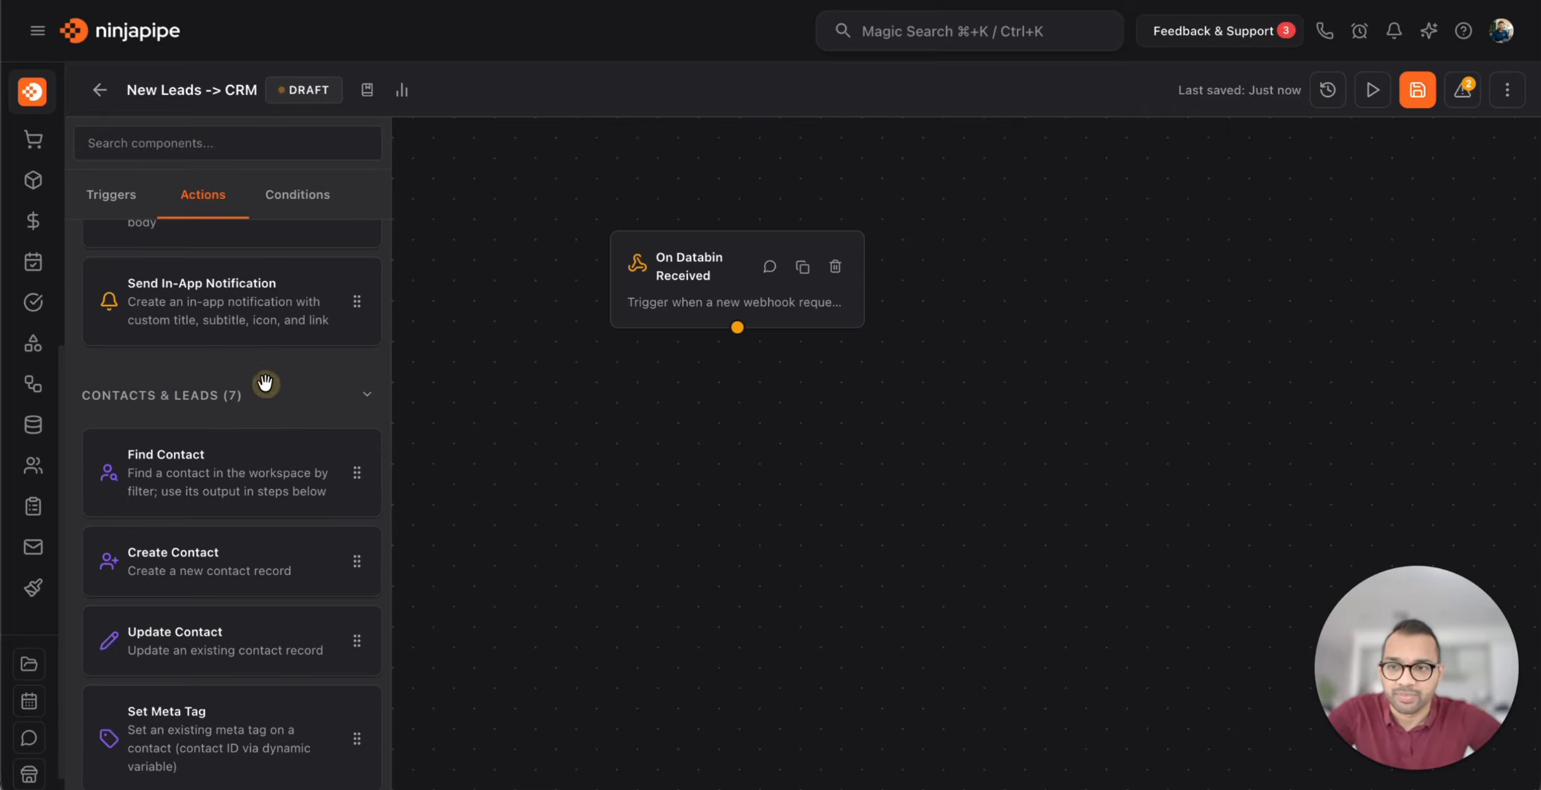
pyautogui.moveTo(156, 571); pyautogui.dragTo(683, 439)
pyautogui.moveTo(737, 330); pyautogui.dragTo(729, 487)
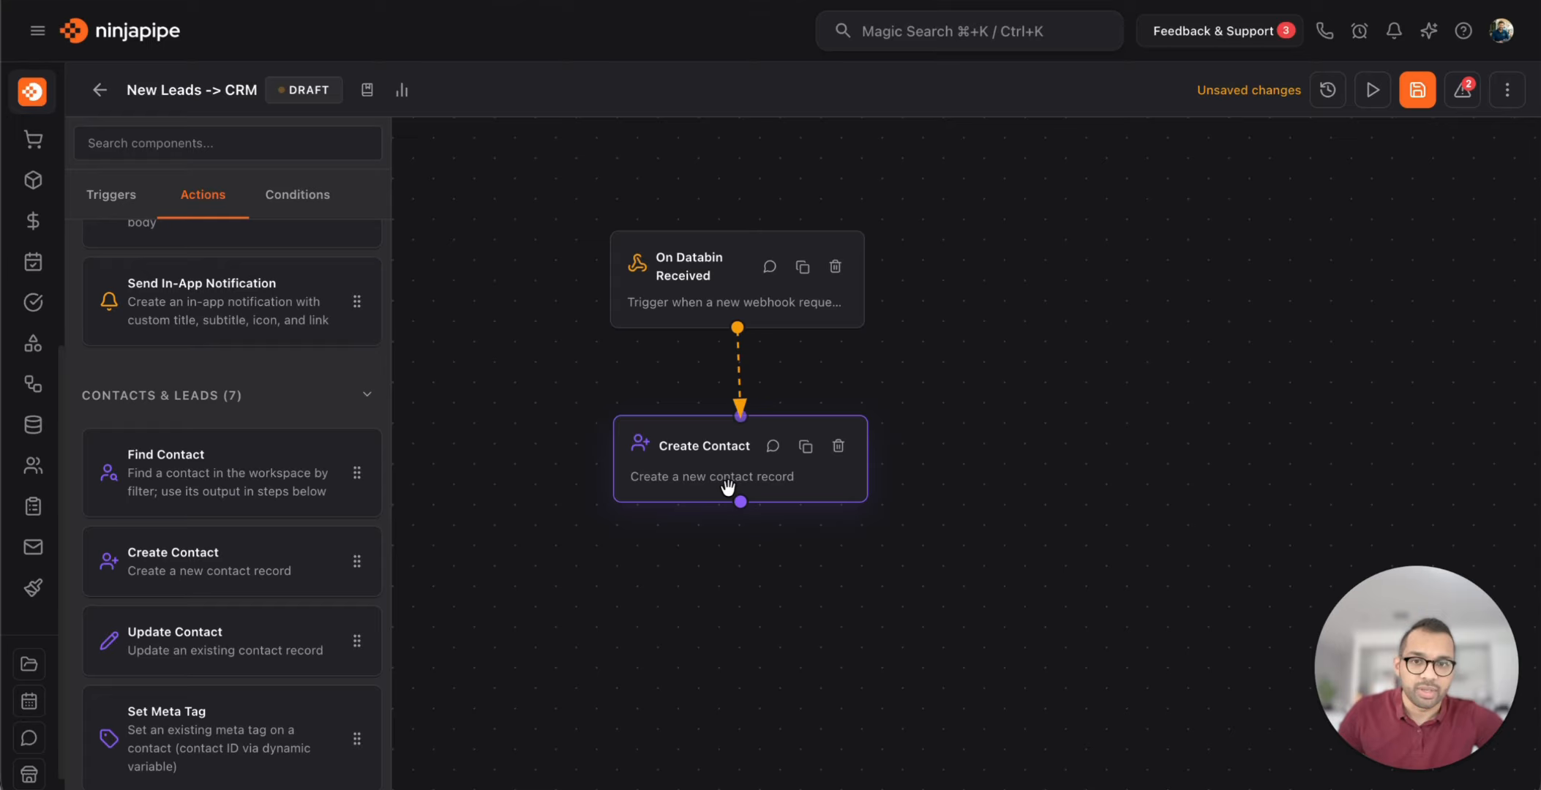
pyautogui.click(708, 477)
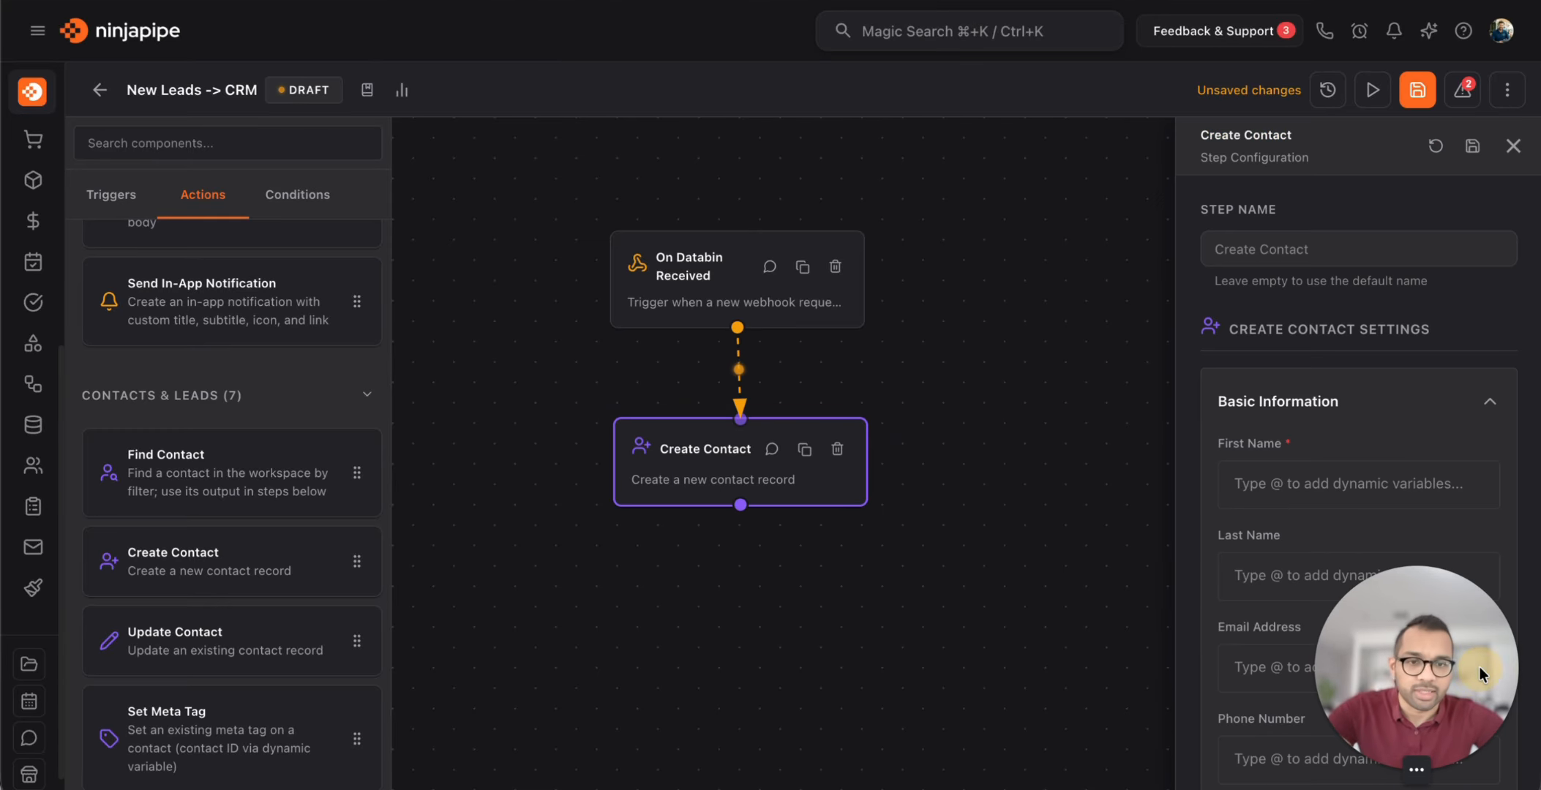
# Map the contact's First Name to the Databin.first_name variable
pyautogui.moveTo(1478, 667); pyautogui.dragTo(167, 748)
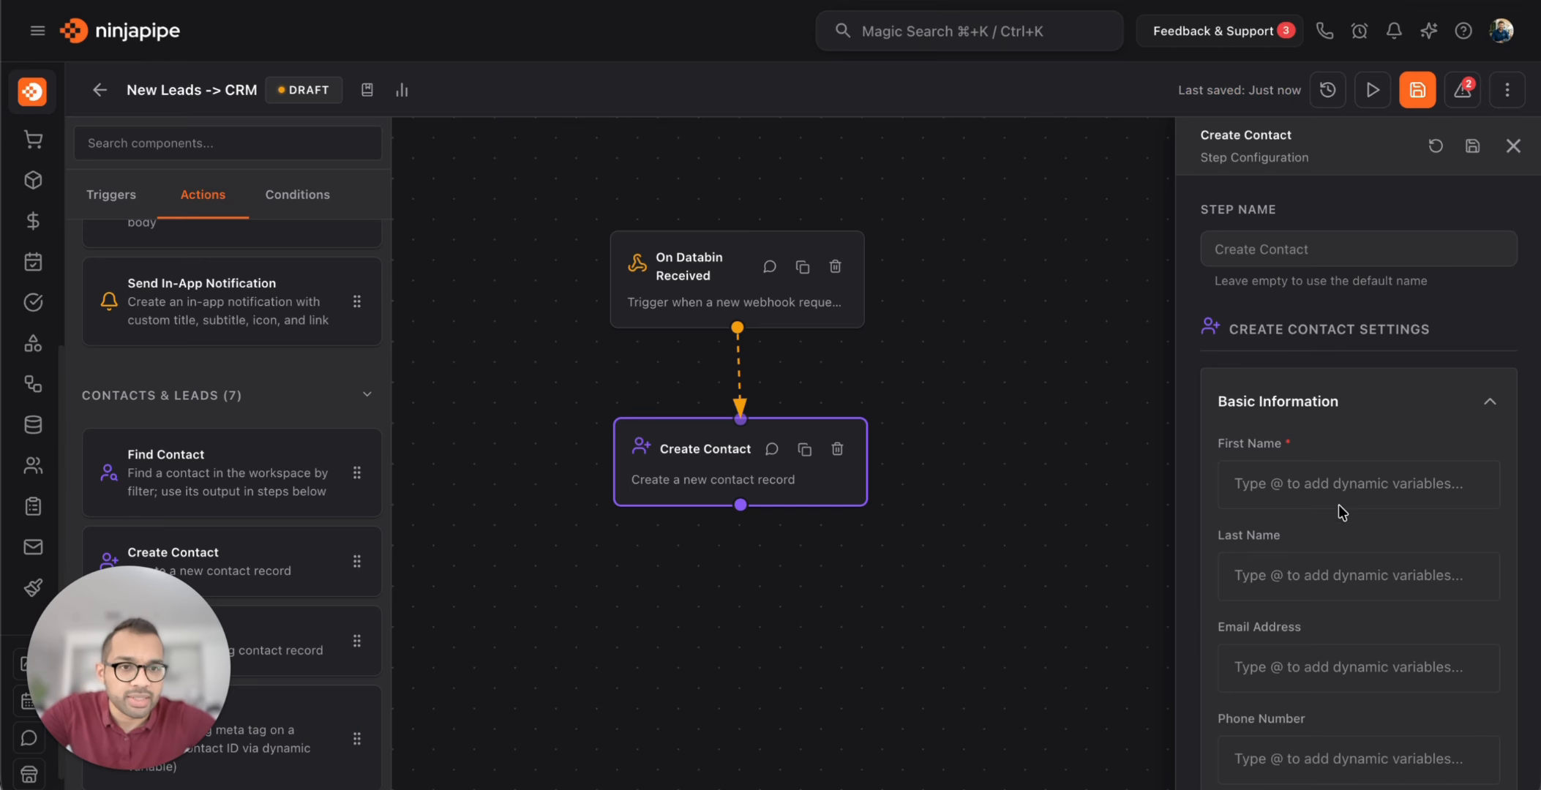
pyautogui.scroll(-1, 1371, 504)
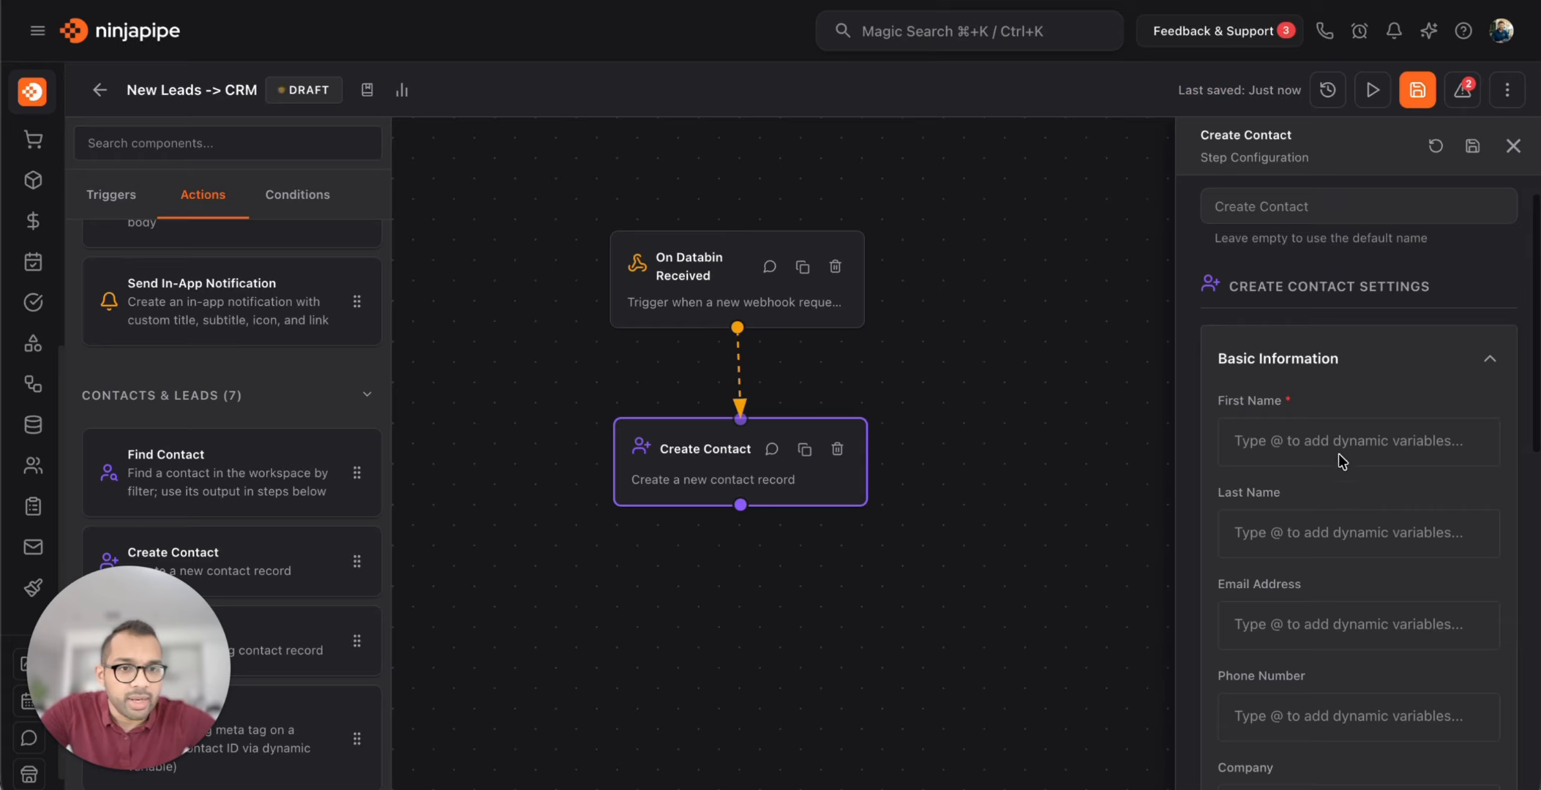
pyautogui.scroll(-3, 1291, 436)
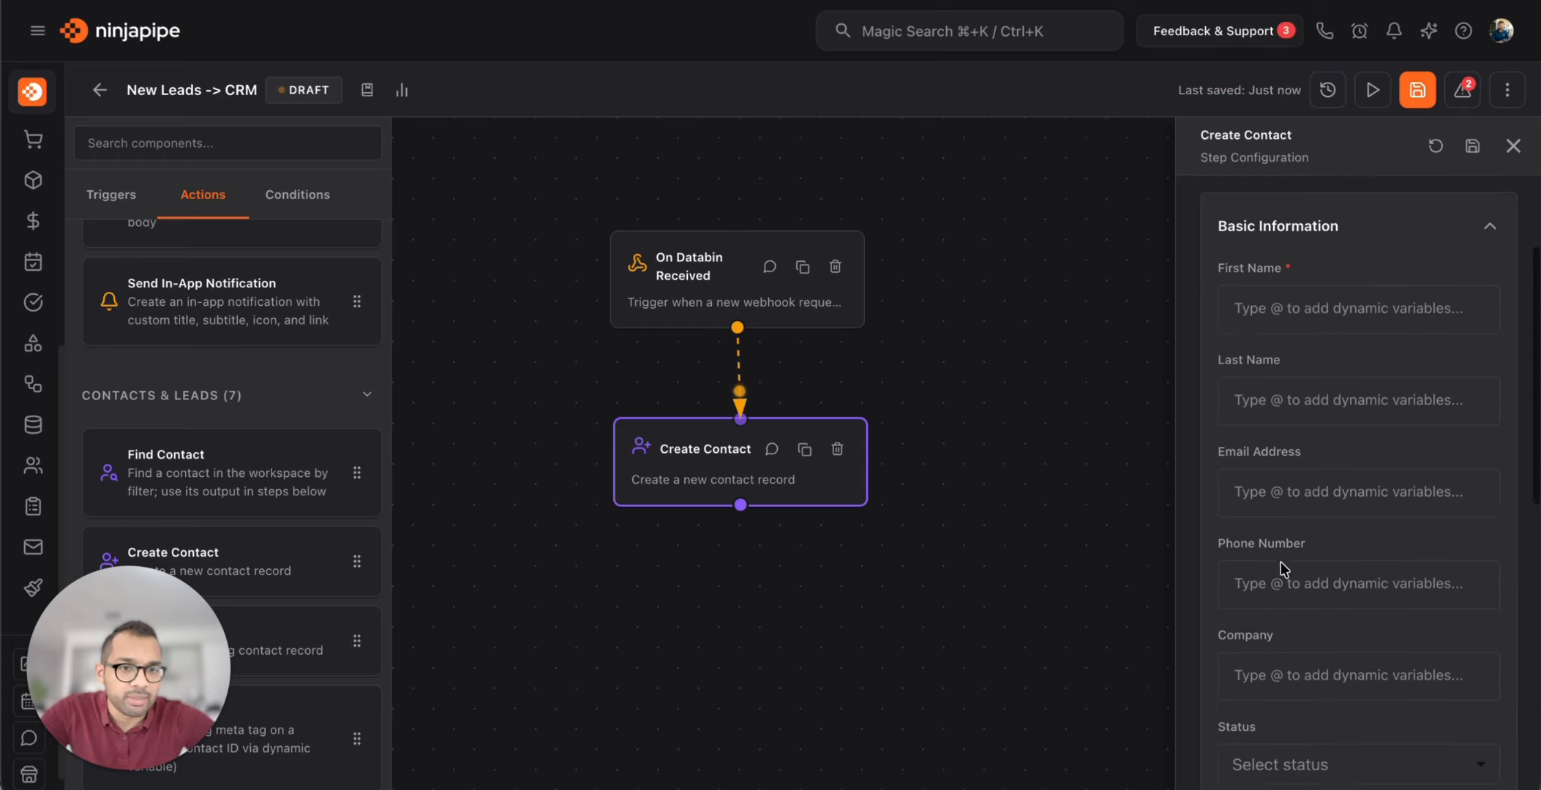
pyautogui.scroll(4, 1312, 323)
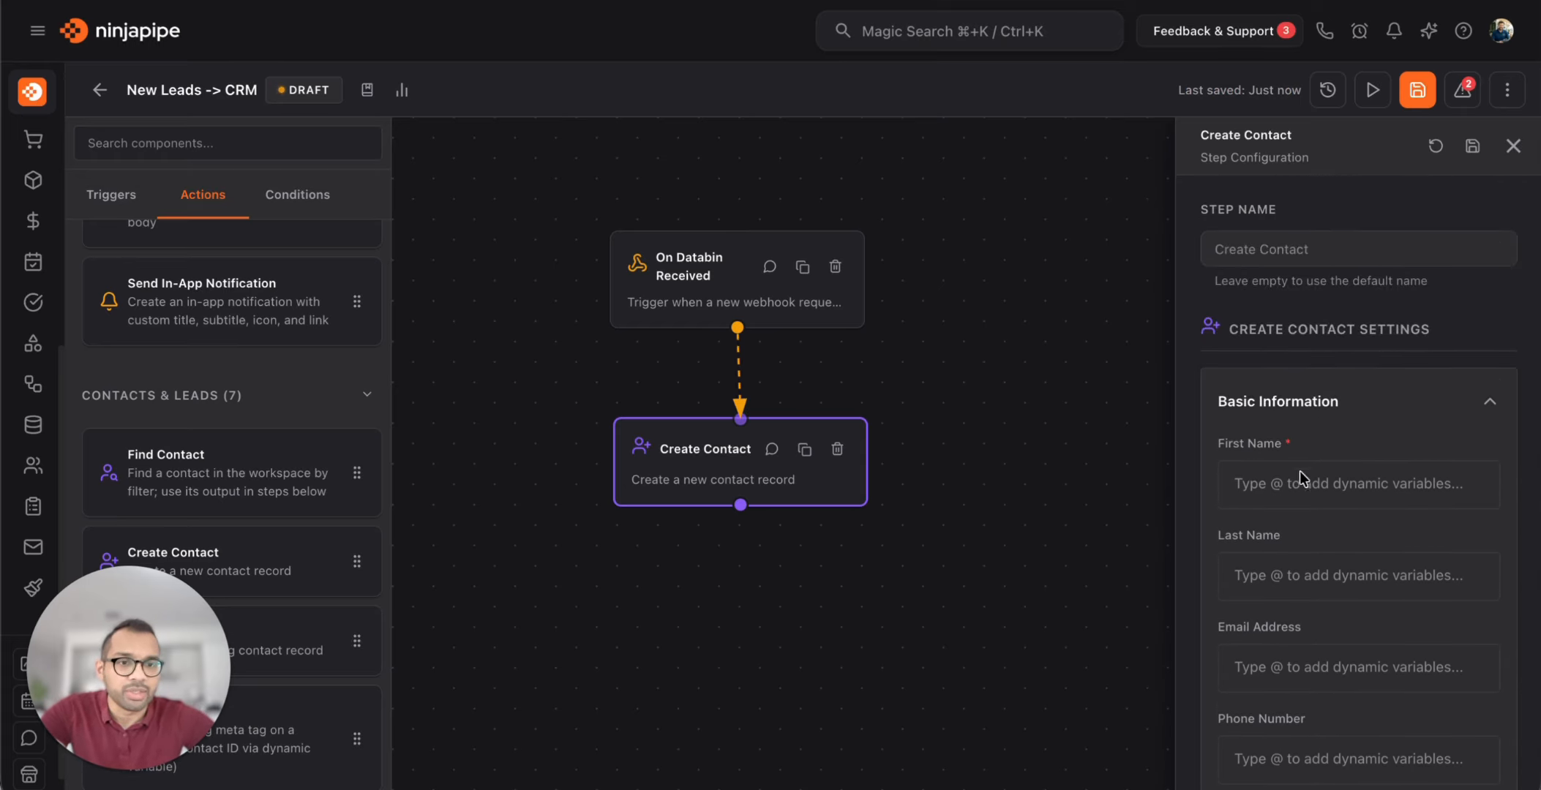
pyautogui.click(1321, 489)
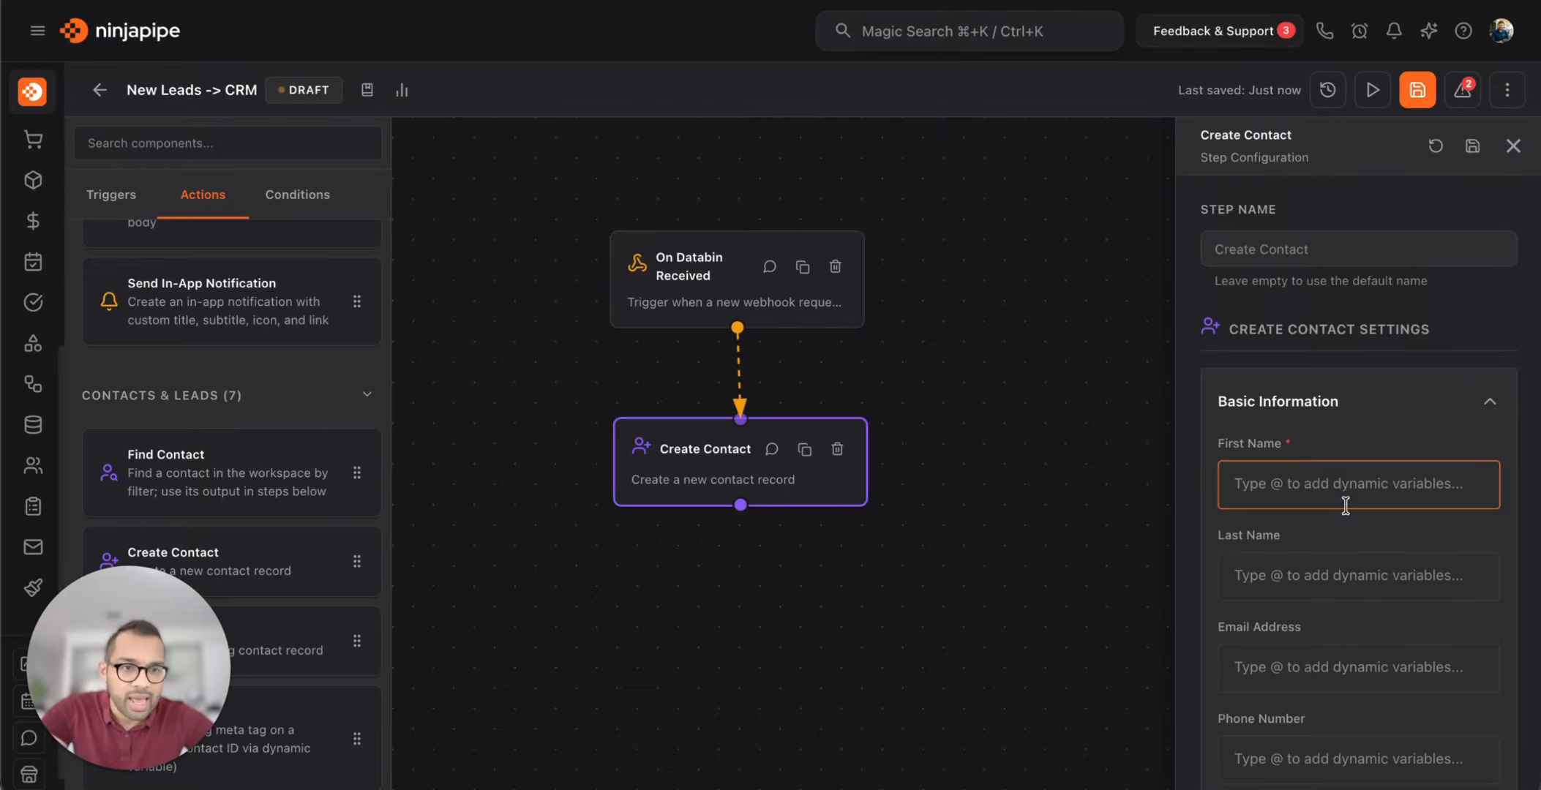
pyautogui.write('@')
pyautogui.scroll(-3, 1397, 337)
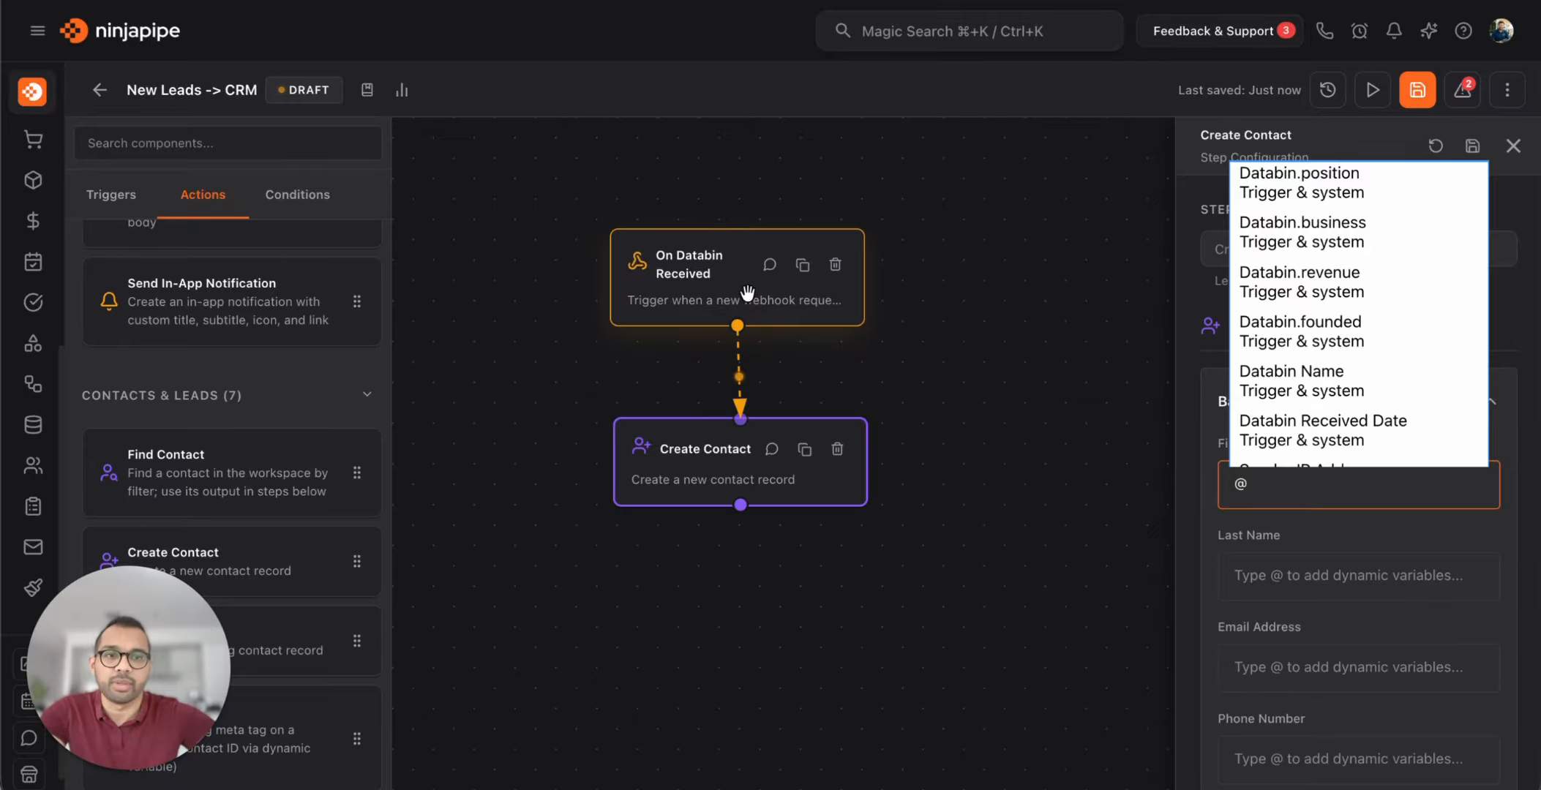
pyautogui.scroll(-8, 1290, 287)
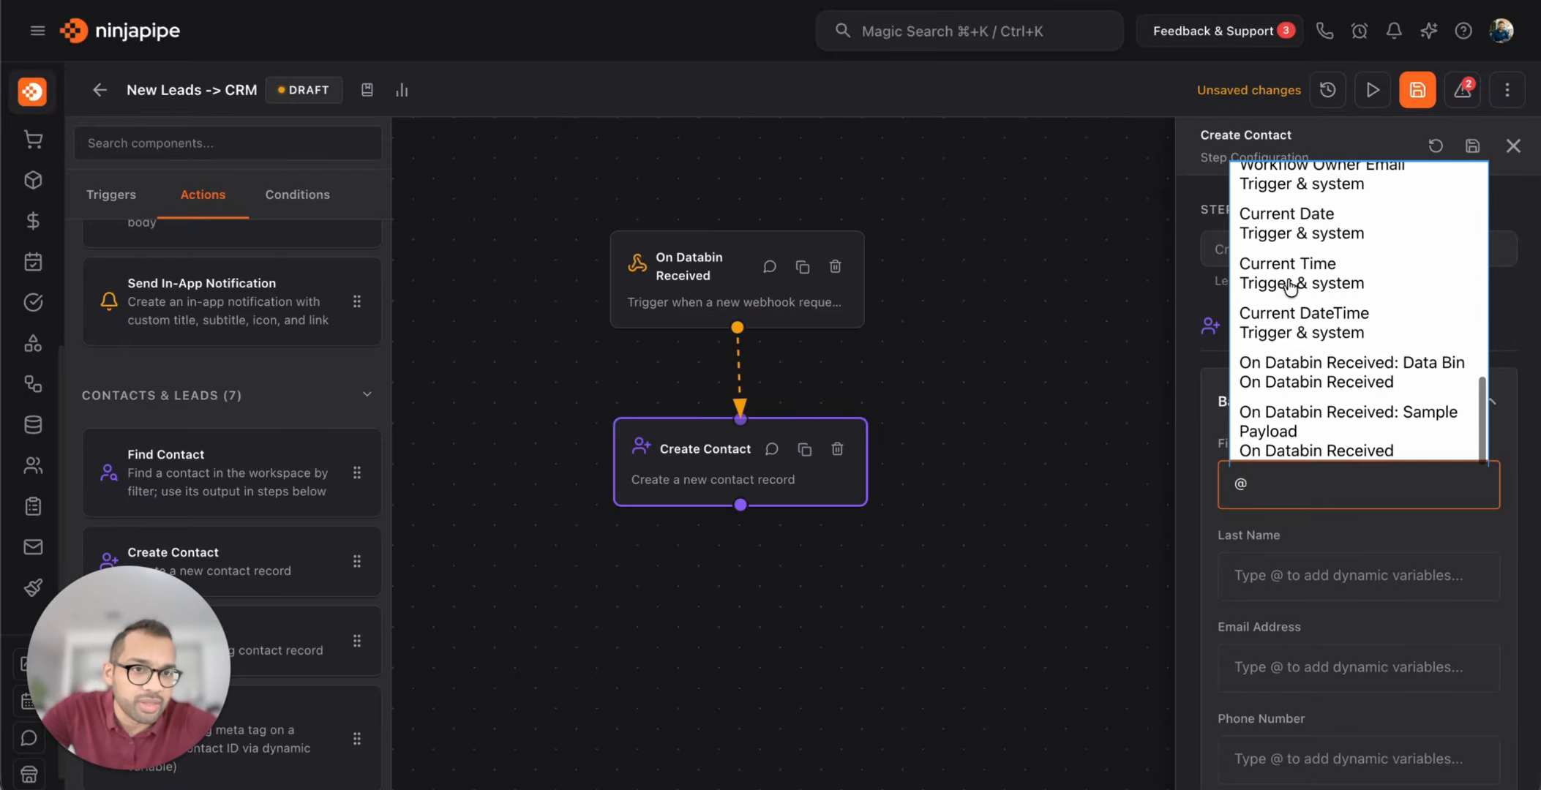
pyautogui.scroll(10, 1290, 288)
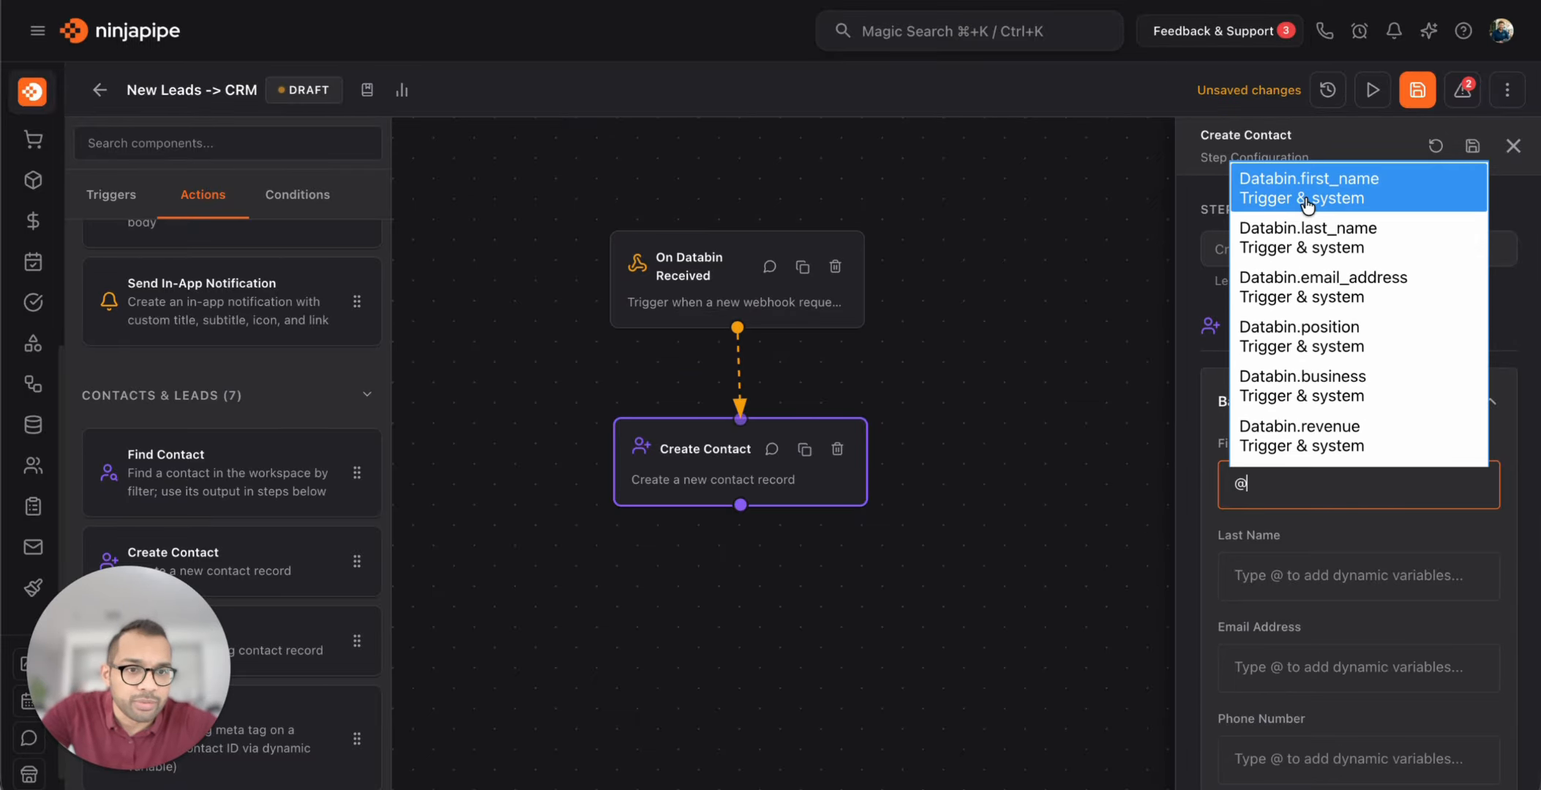
pyautogui.click(1277, 566)
pyautogui.click(1293, 482)
pyautogui.press('BackSpace')
pyautogui.write('@')
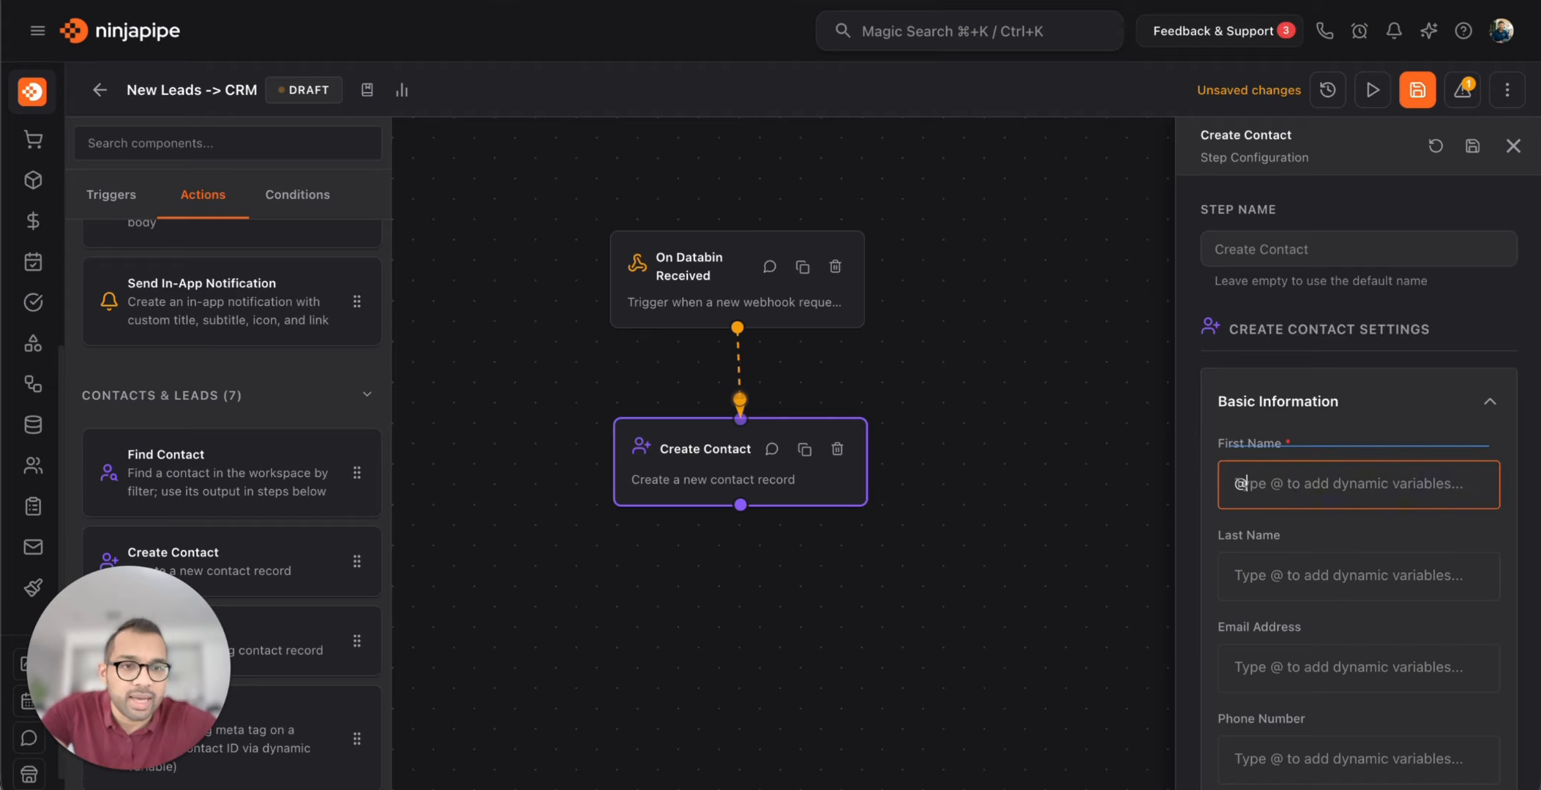
pyautogui.click(1331, 524)
pyautogui.click(1315, 492)
pyautogui.write('fi')
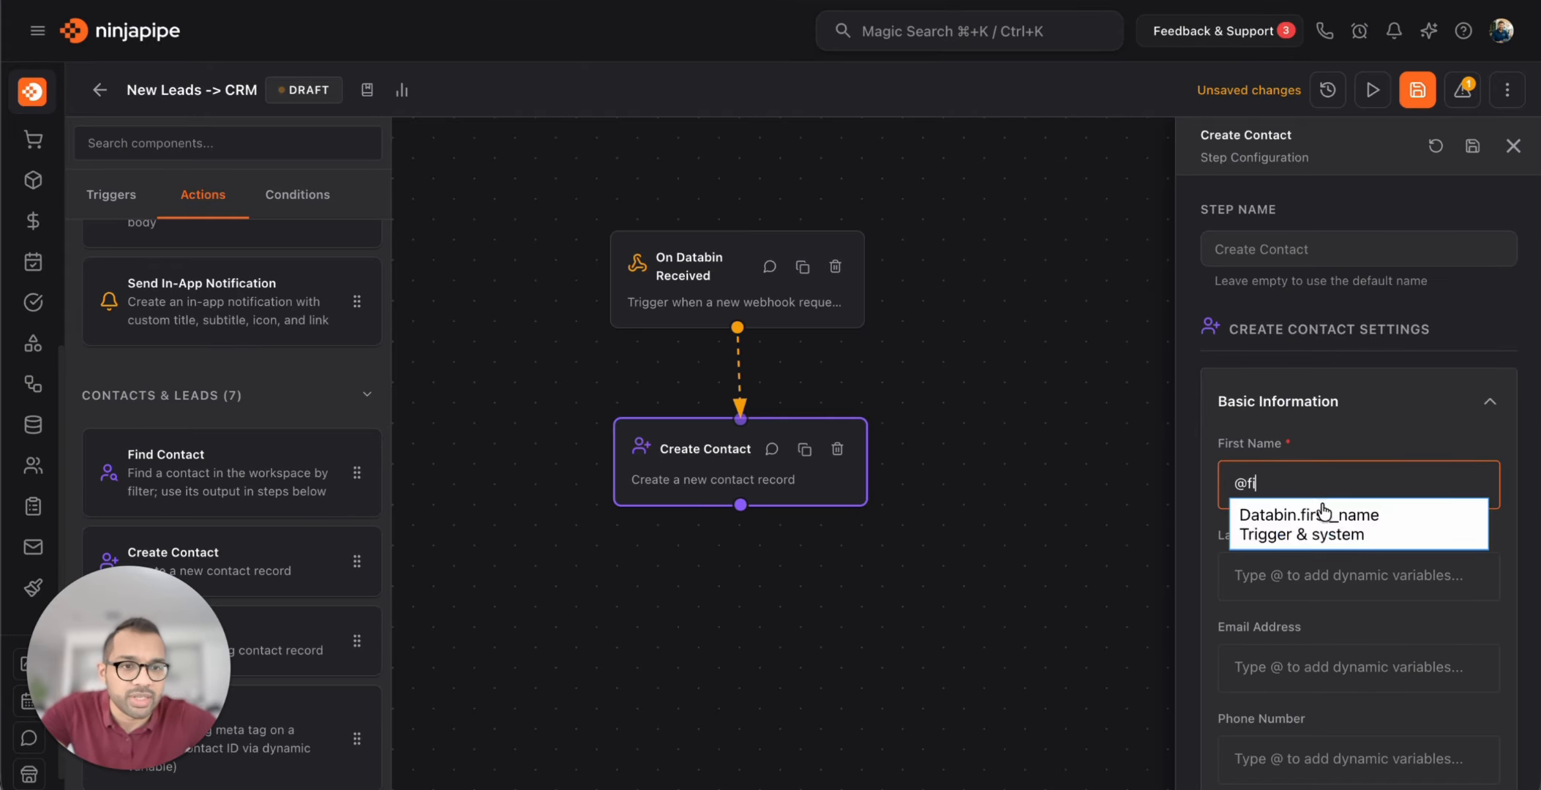
pyautogui.click(1329, 518)
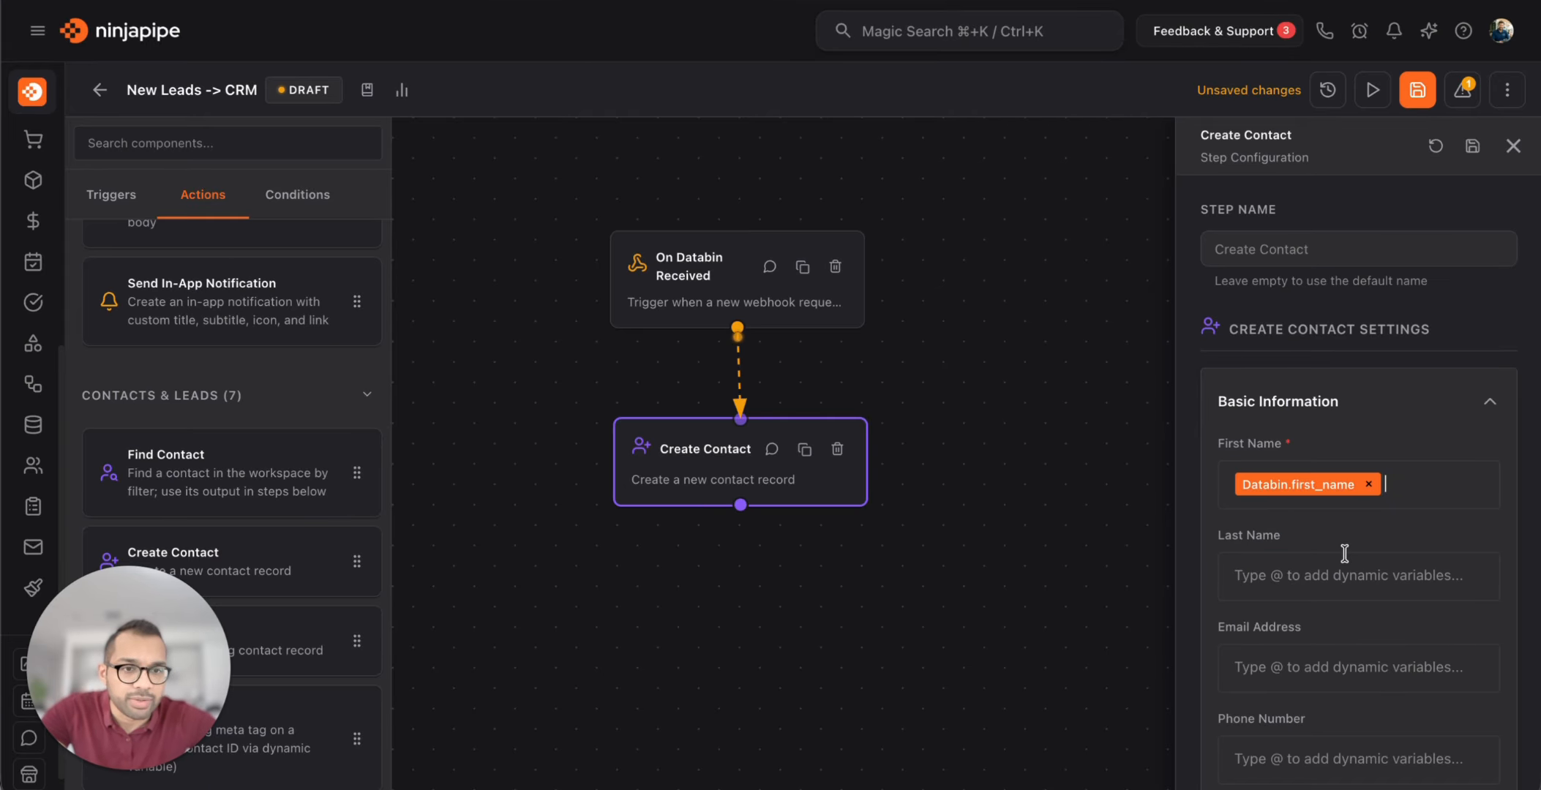
# Map Last Name to Databin.last_name and Email Address to Databin.email_address
pyautogui.scroll(-2, 1345, 553)
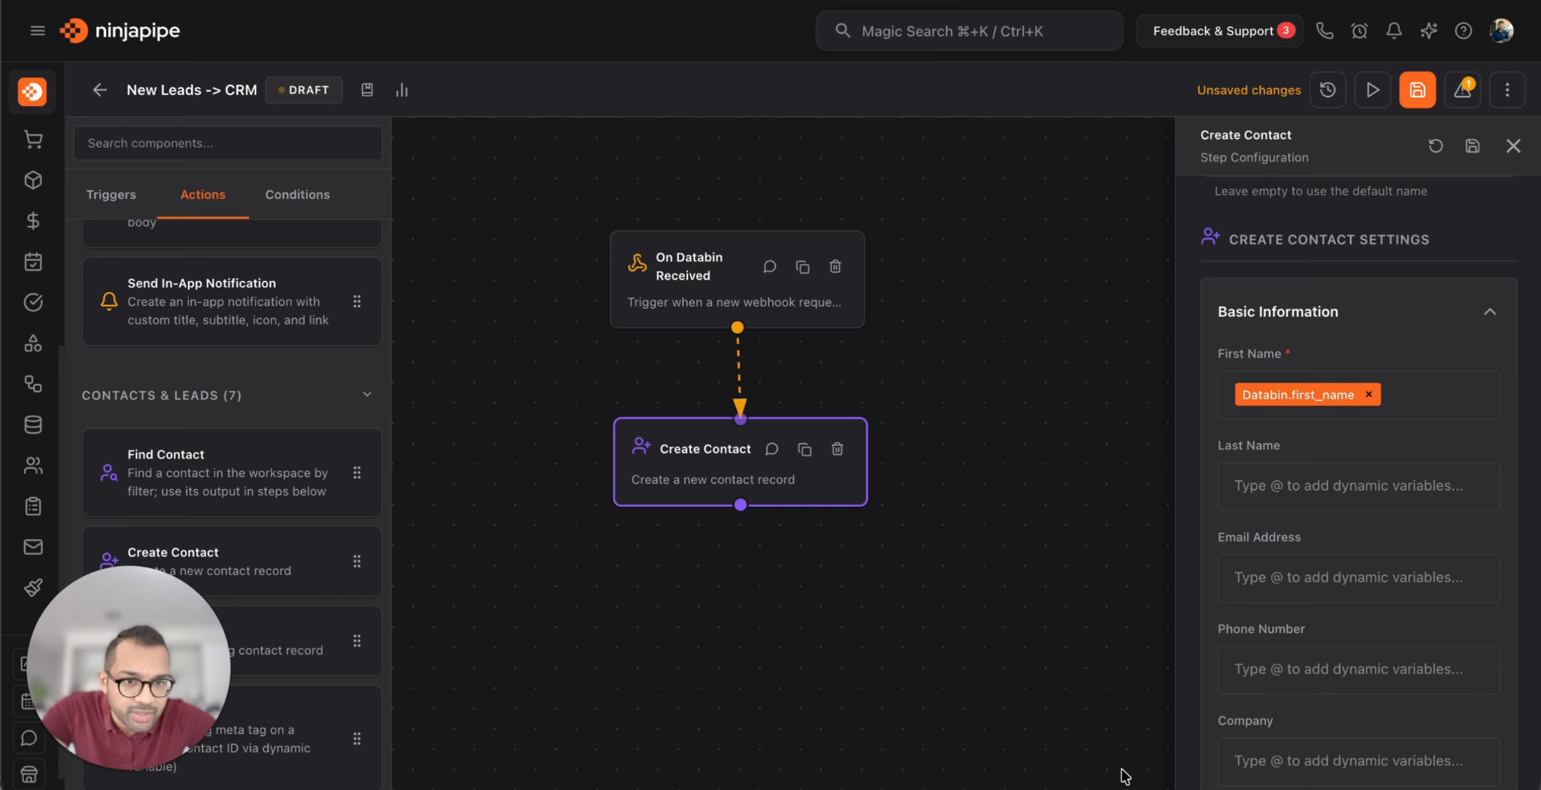
pyautogui.click(1180, 779)
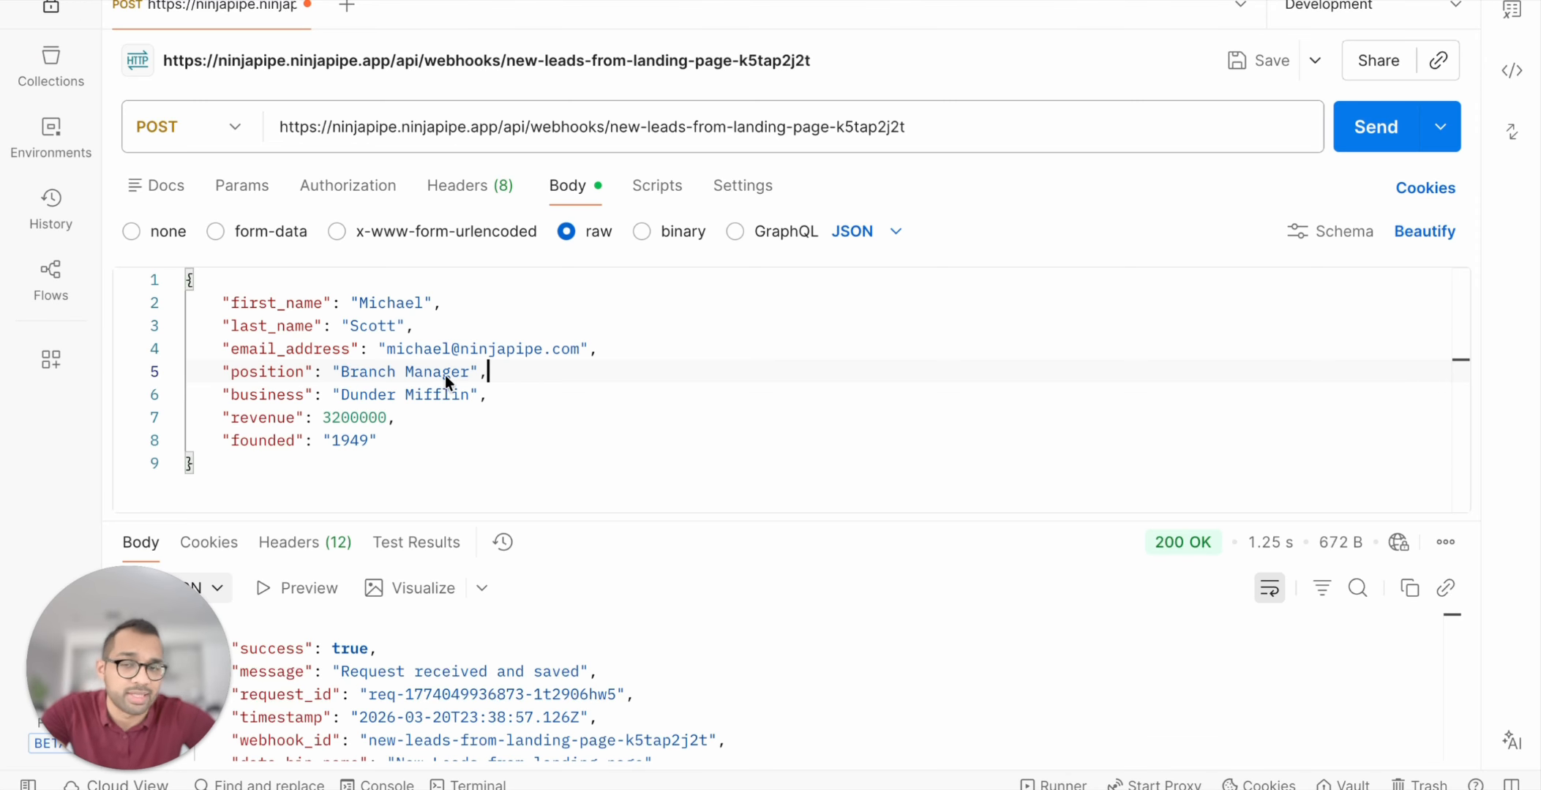
pyautogui.press('super+Tab')
pyautogui.click(1328, 486)
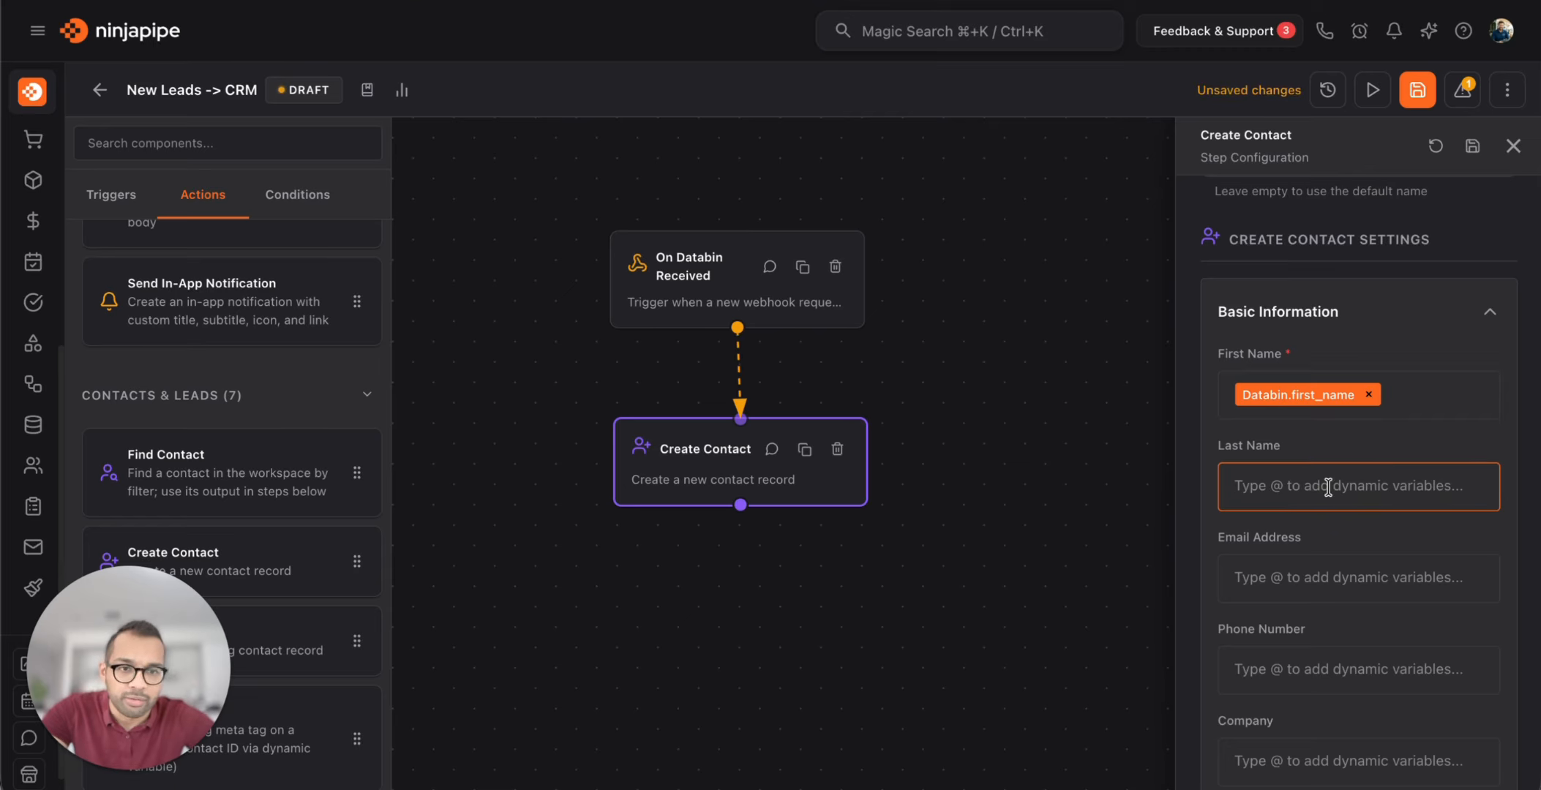
pyautogui.write('@last')
pyautogui.click(1376, 529)
pyautogui.scroll(-3, 1376, 533)
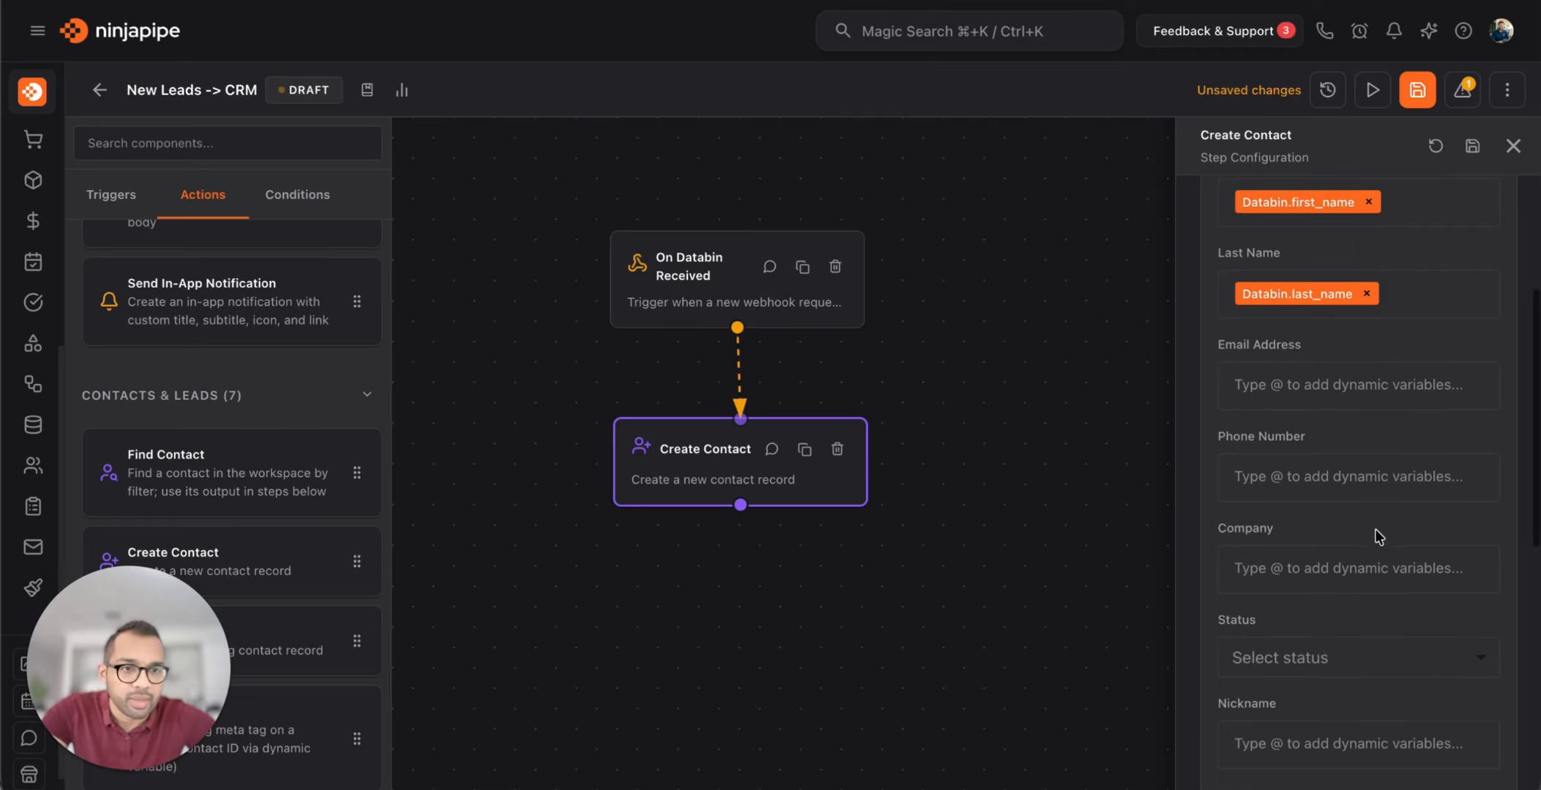
pyautogui.click(1359, 390)
pyautogui.write('@em')
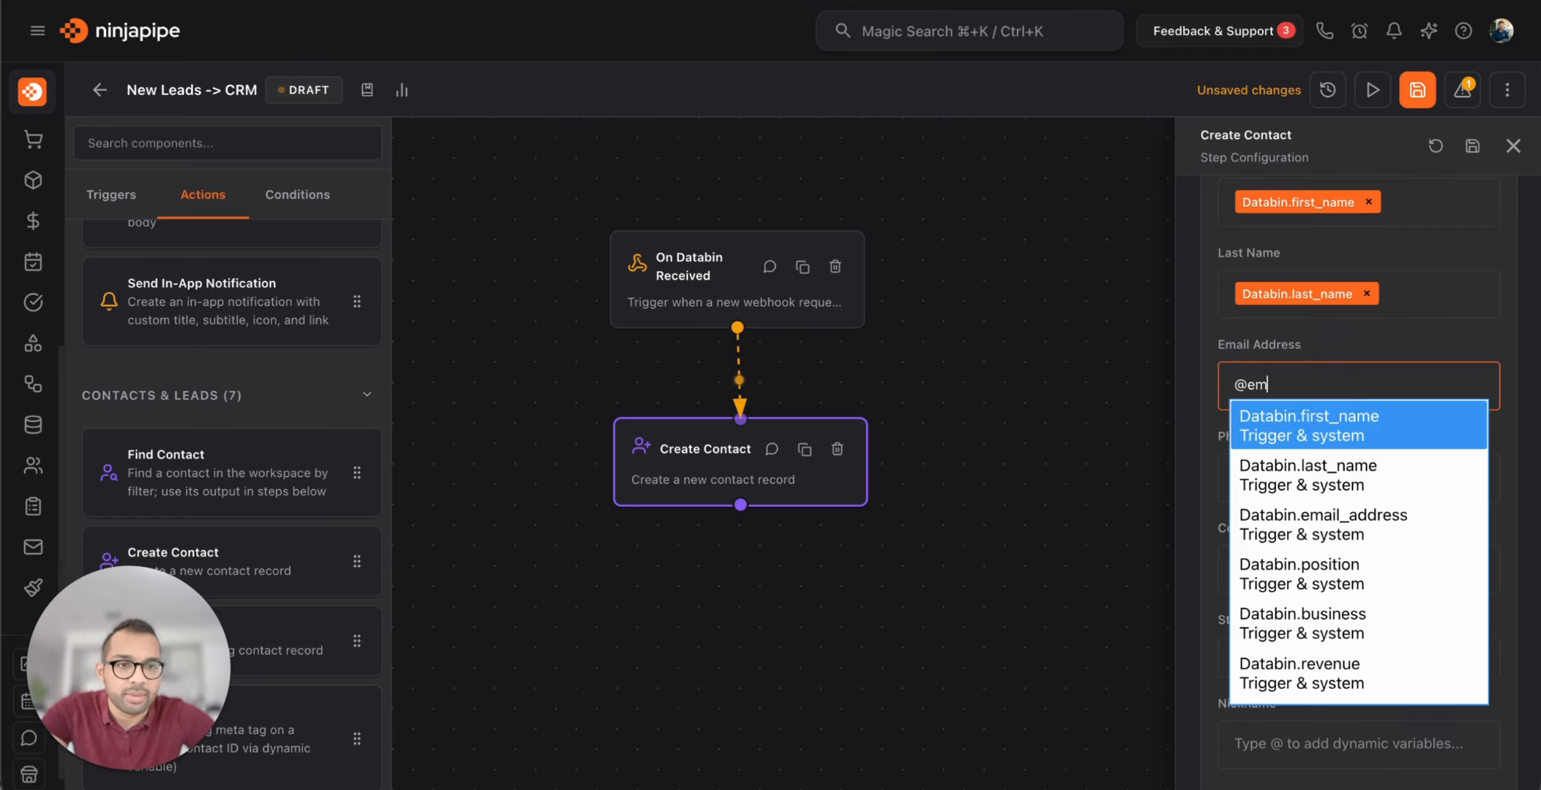
pyautogui.write('a')
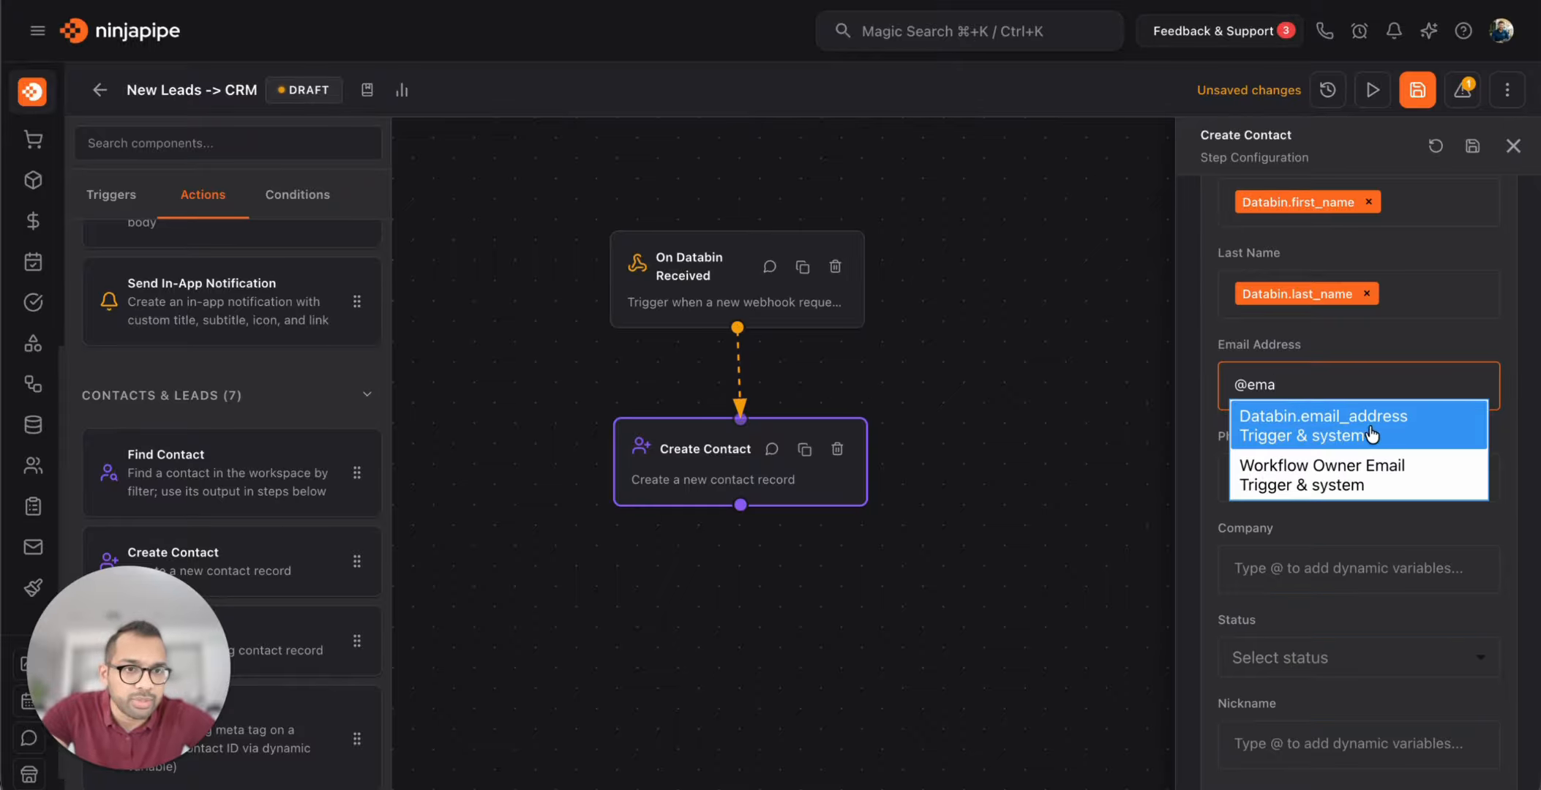
pyautogui.click(1372, 434)
# Map Company to Databin.business and set the contact status to Active
pyautogui.scroll(-1, 1333, 516)
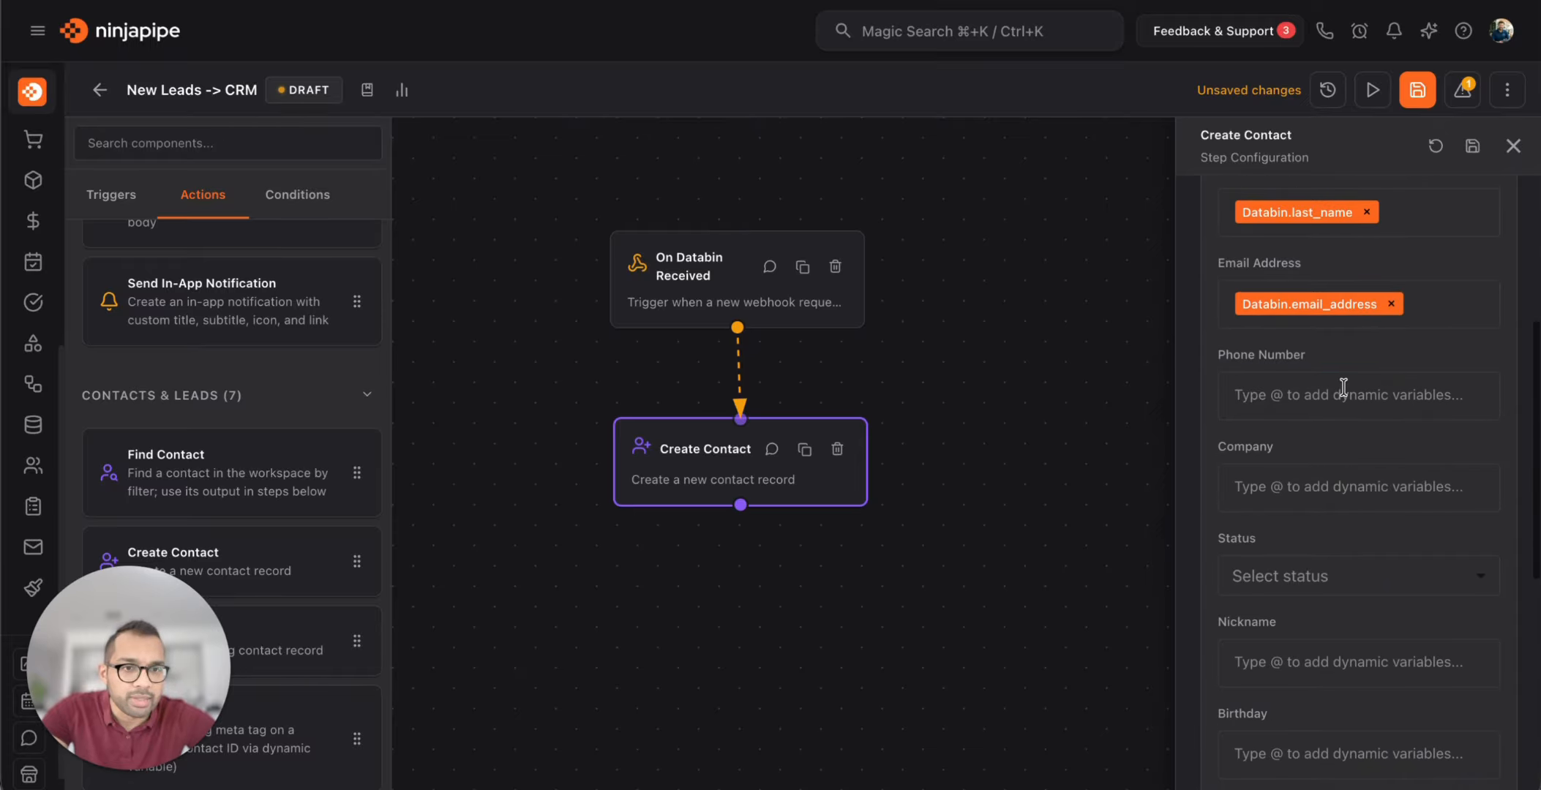
pyautogui.click(1301, 488)
pyautogui.write('@')
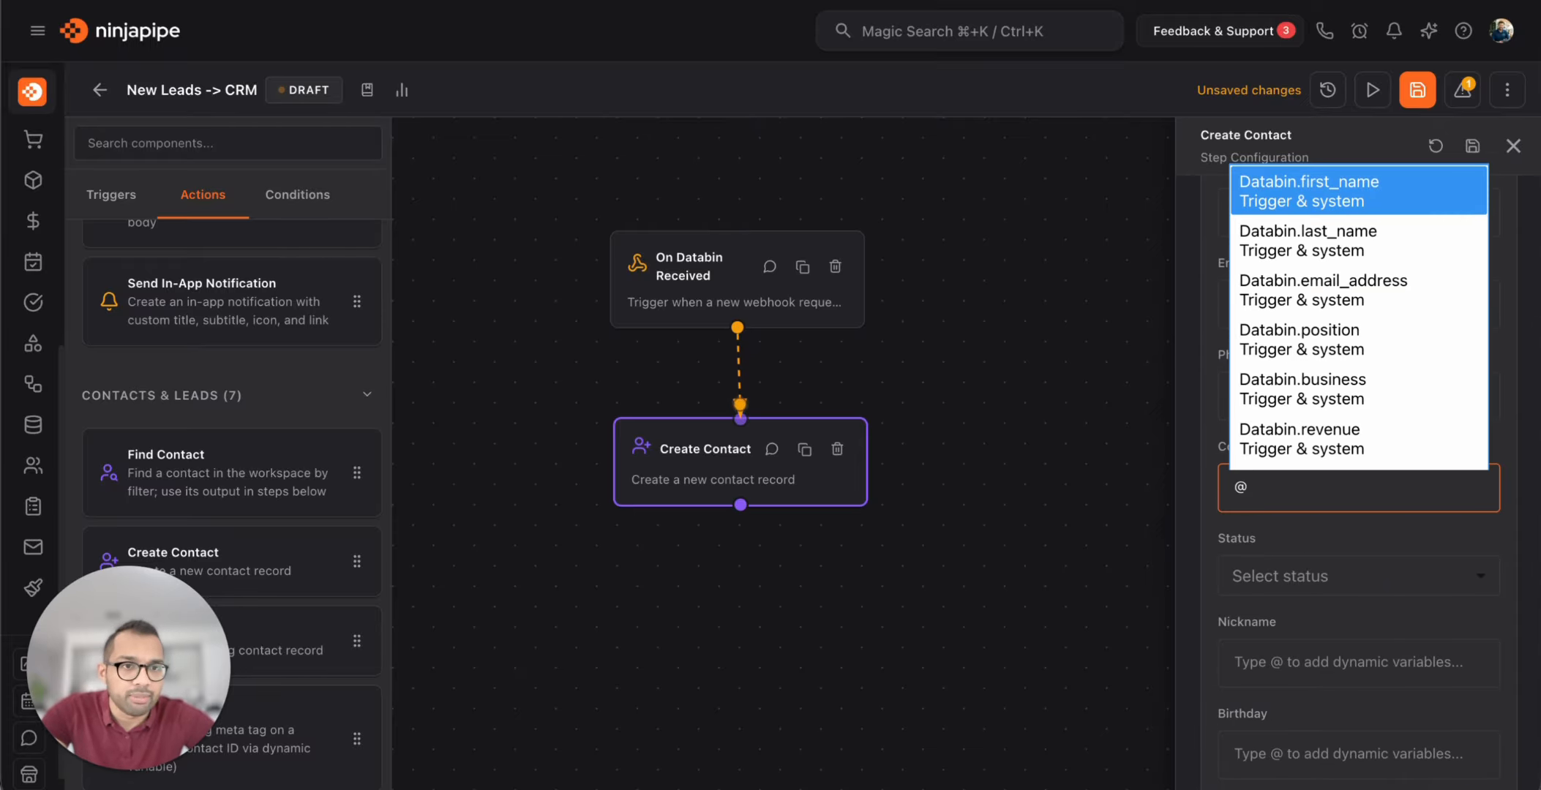
pyautogui.scroll(-2, 1390, 344)
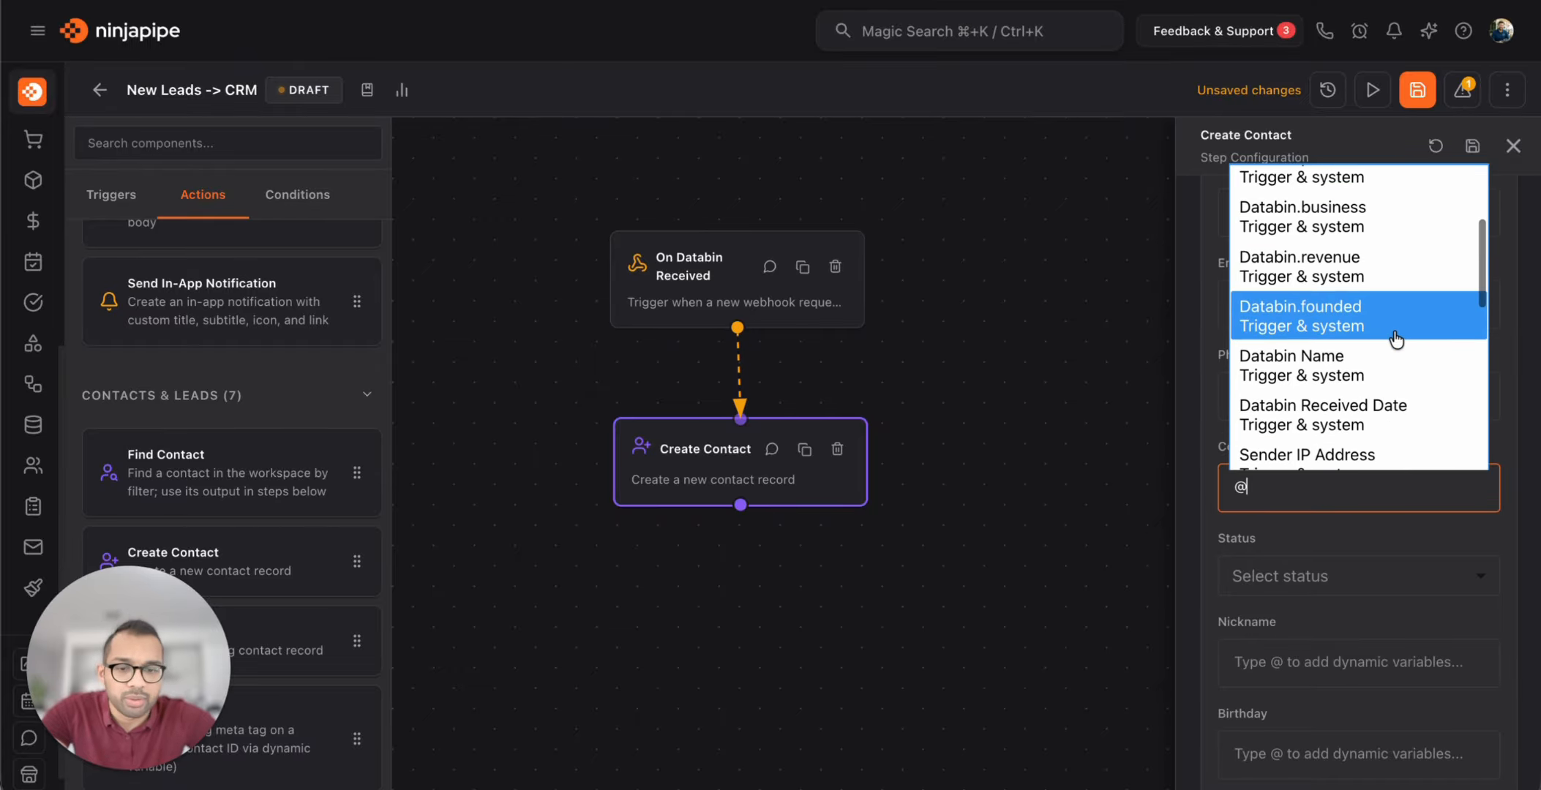
pyautogui.write('bu')
pyautogui.click(1467, 534)
pyautogui.scroll(-2, 1325, 592)
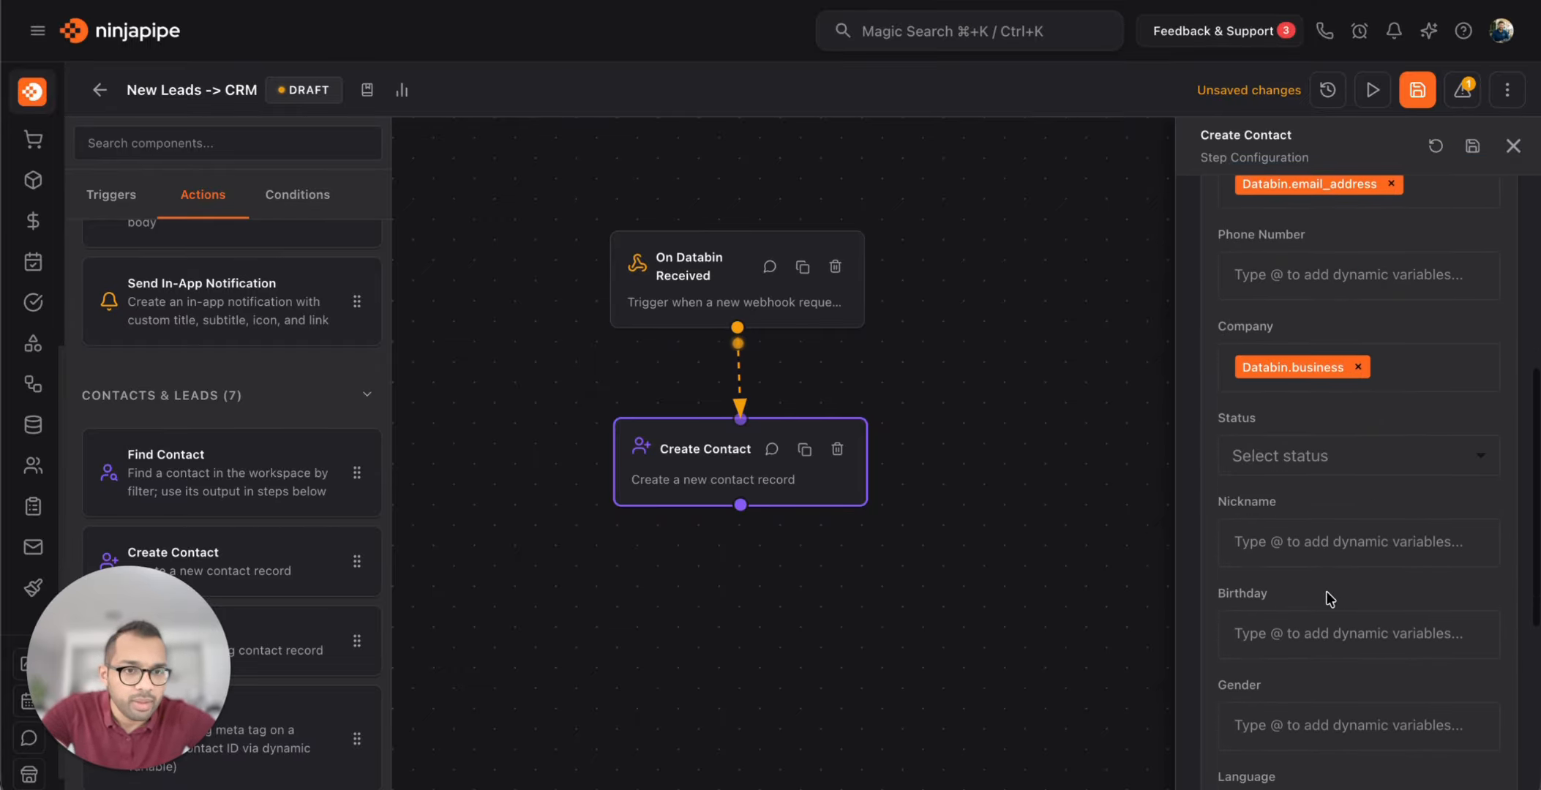
pyautogui.click(1371, 472)
pyautogui.click(1262, 505)
pyautogui.scroll(-2, 1348, 582)
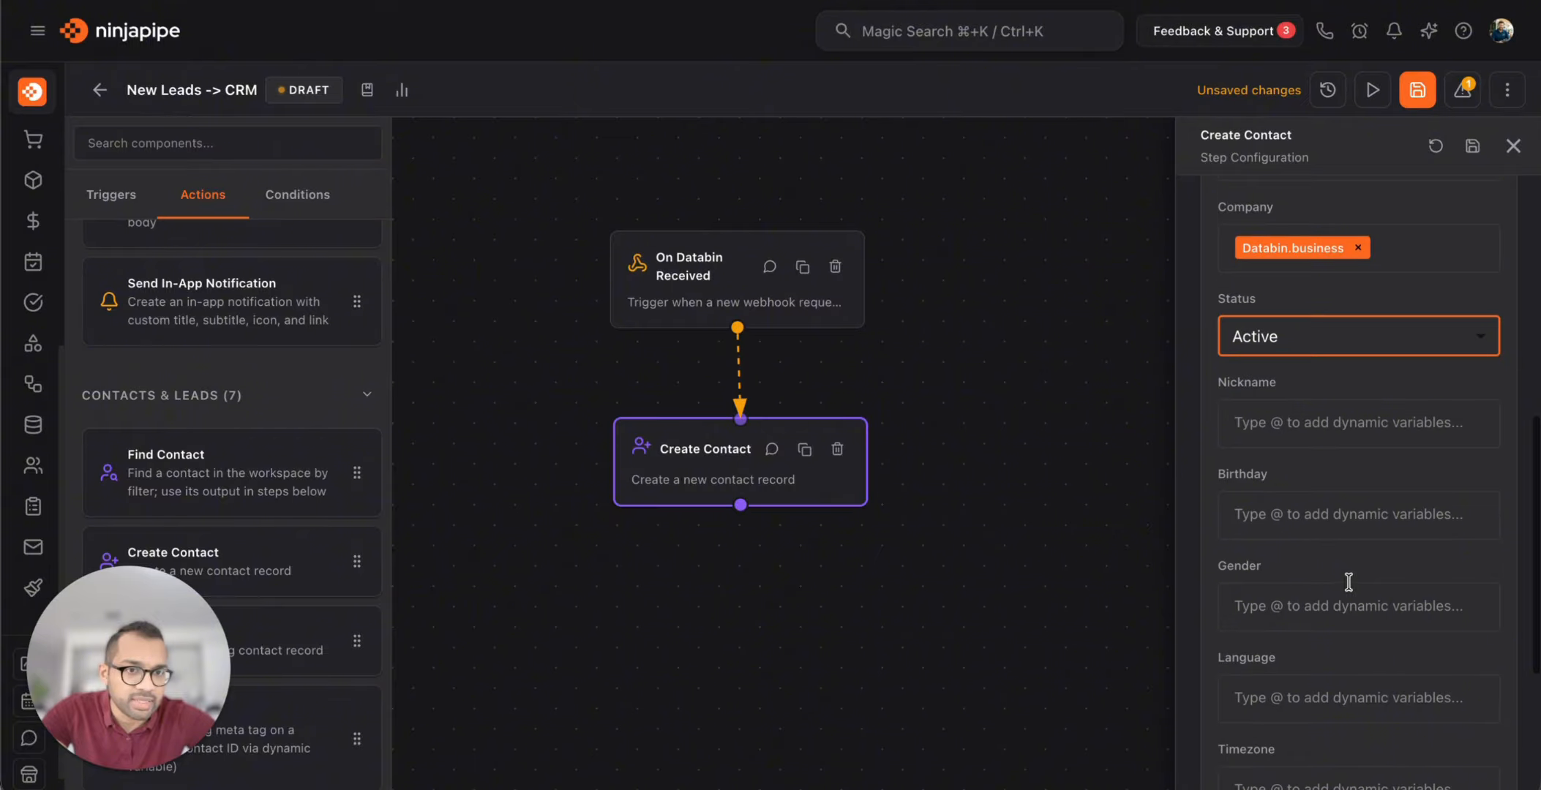
pyautogui.scroll(-1, 1334, 440)
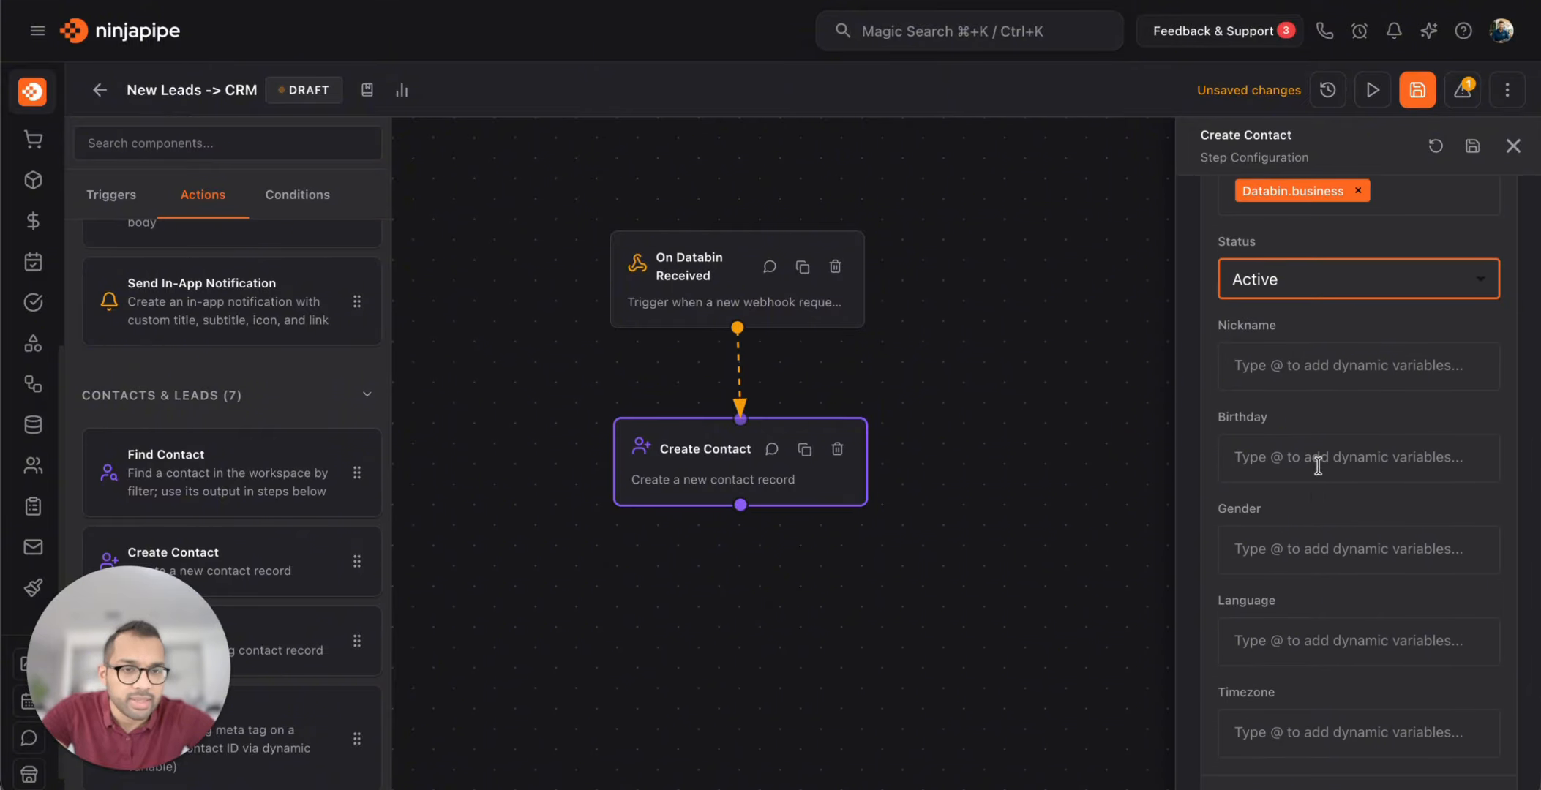
pyautogui.scroll(-6, 1318, 466)
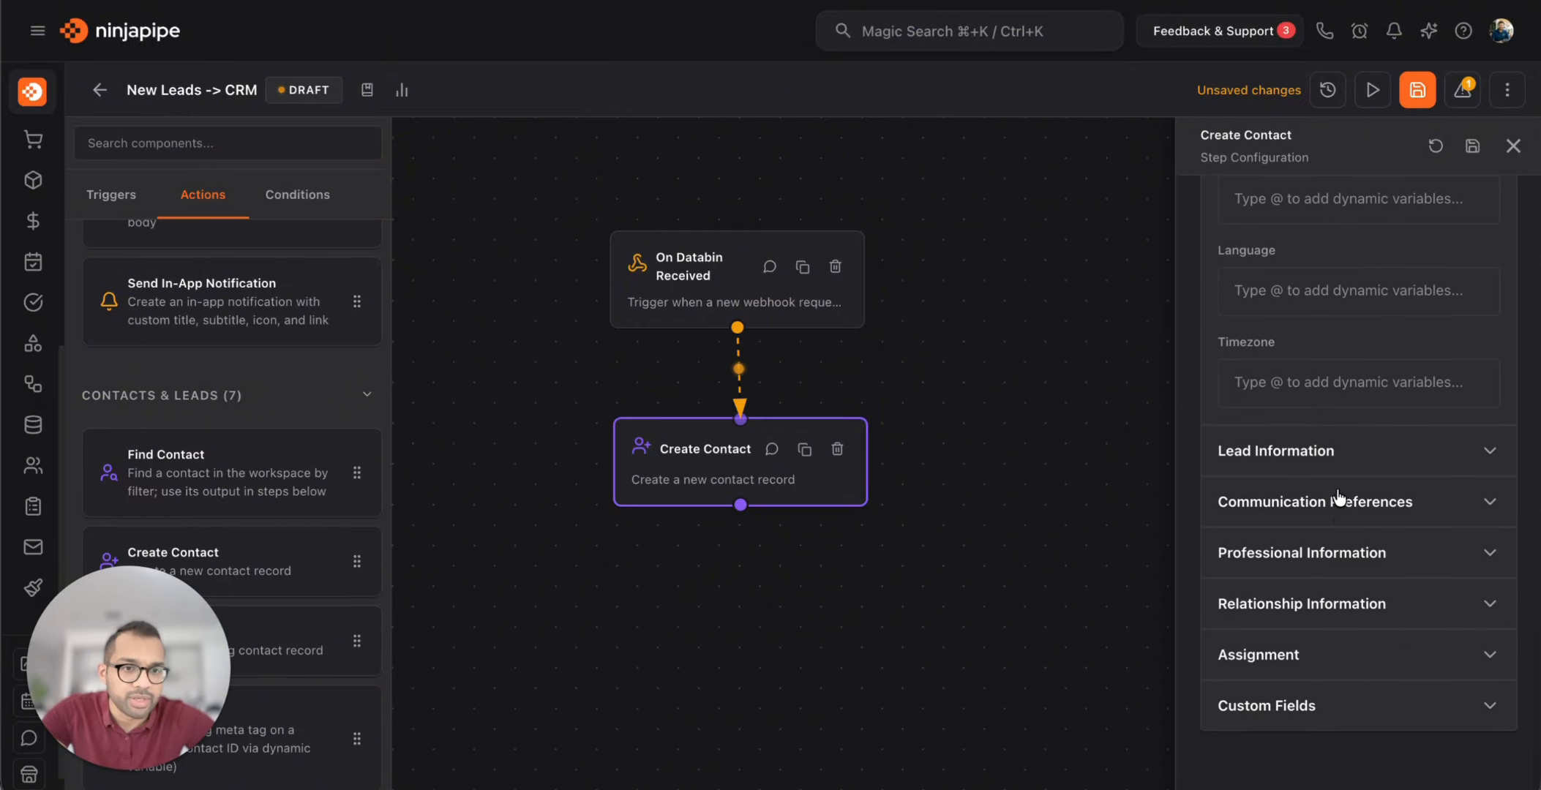
# Add a custom field under Lead Information and locate the 'founded' key in Postman's JSON
pyautogui.click(1339, 451)
pyautogui.scroll(-10, 1325, 505)
pyautogui.scroll(2, 1339, 509)
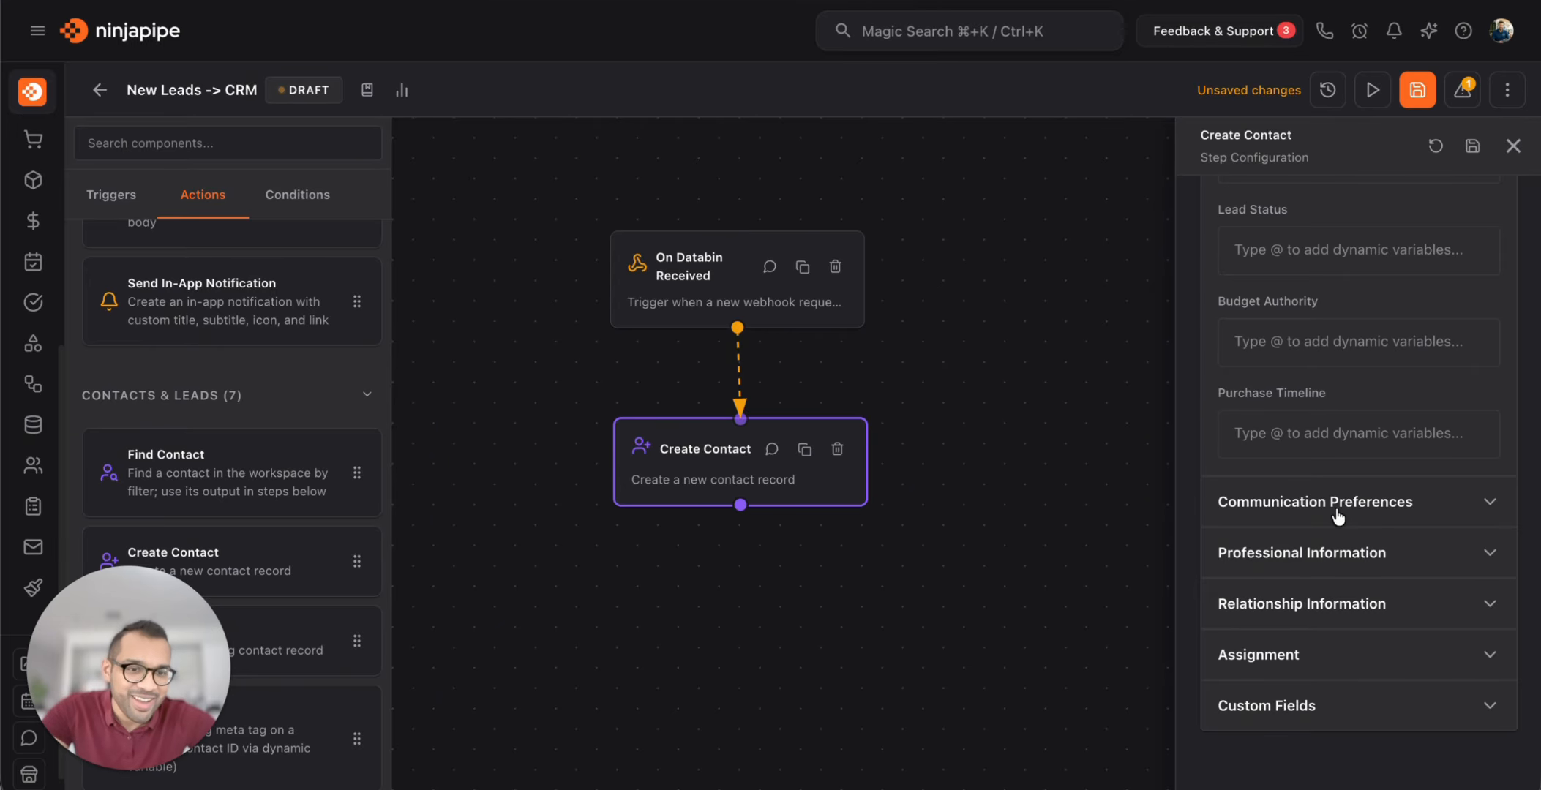
pyautogui.click(1296, 707)
pyautogui.click(1295, 696)
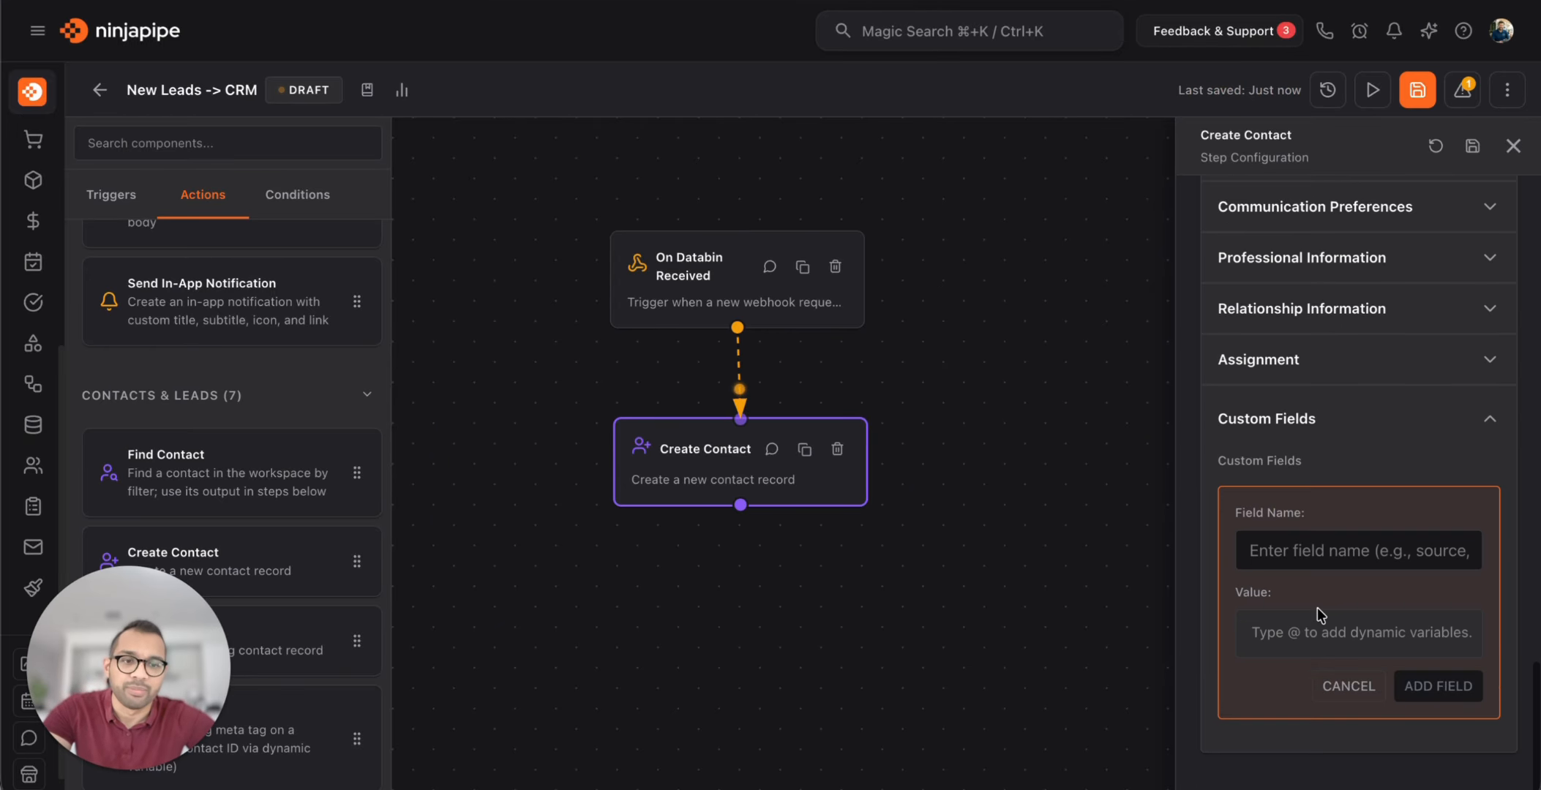
pyautogui.click(1315, 551)
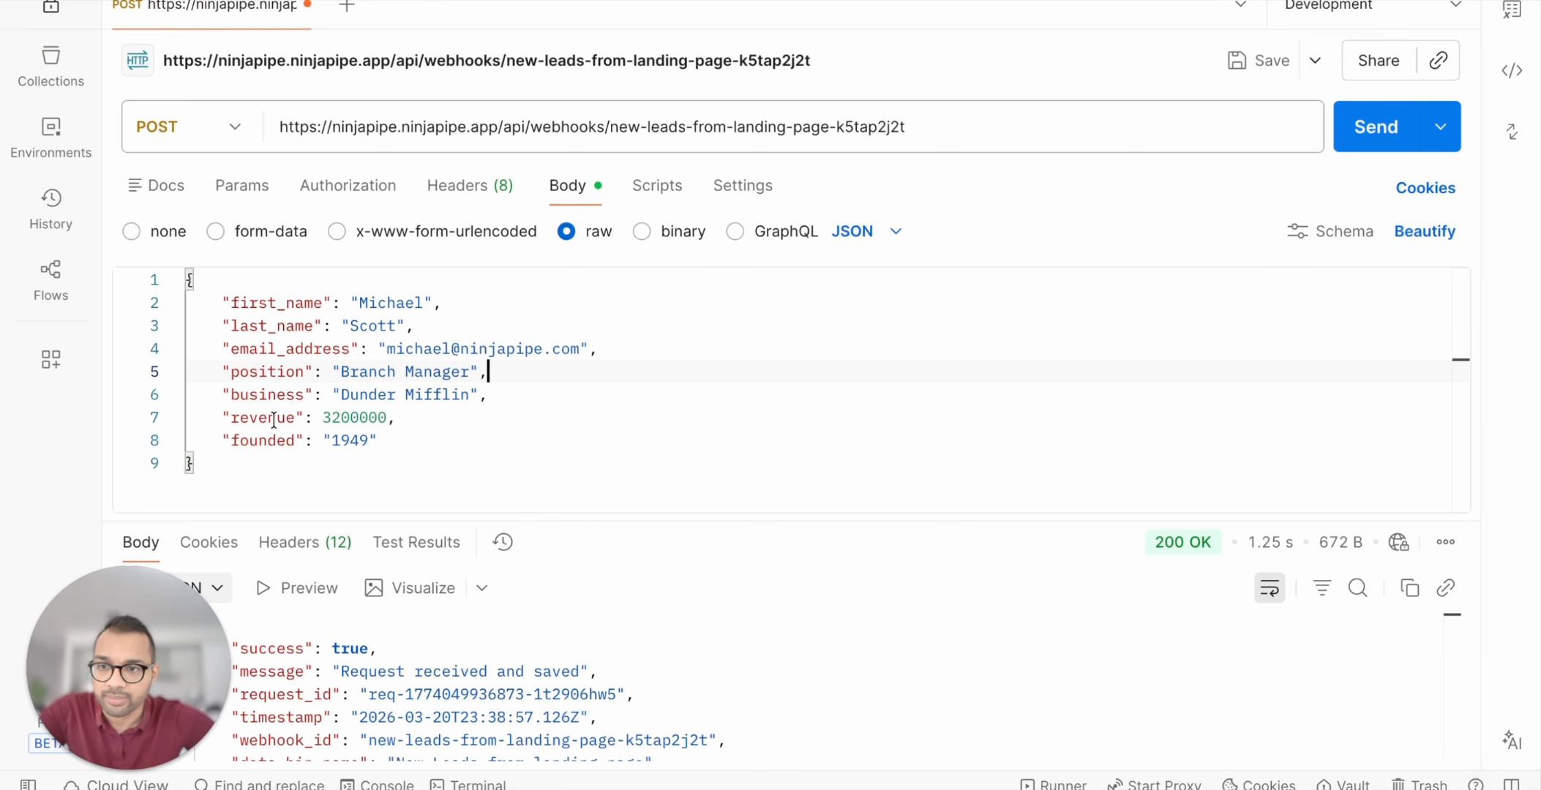
pyautogui.doubleClick(266, 440)
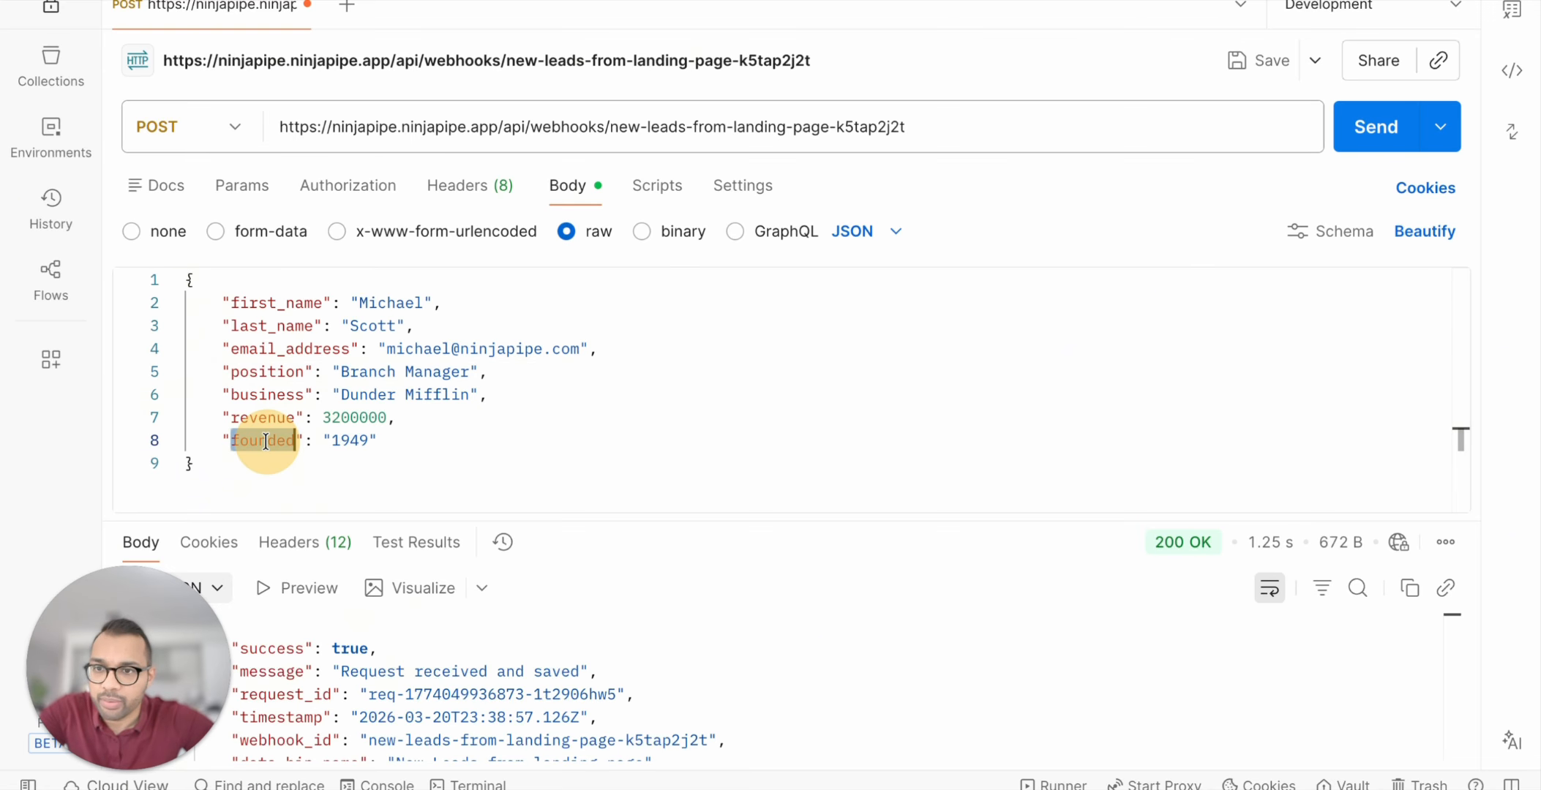
pyautogui.click(401, 439)
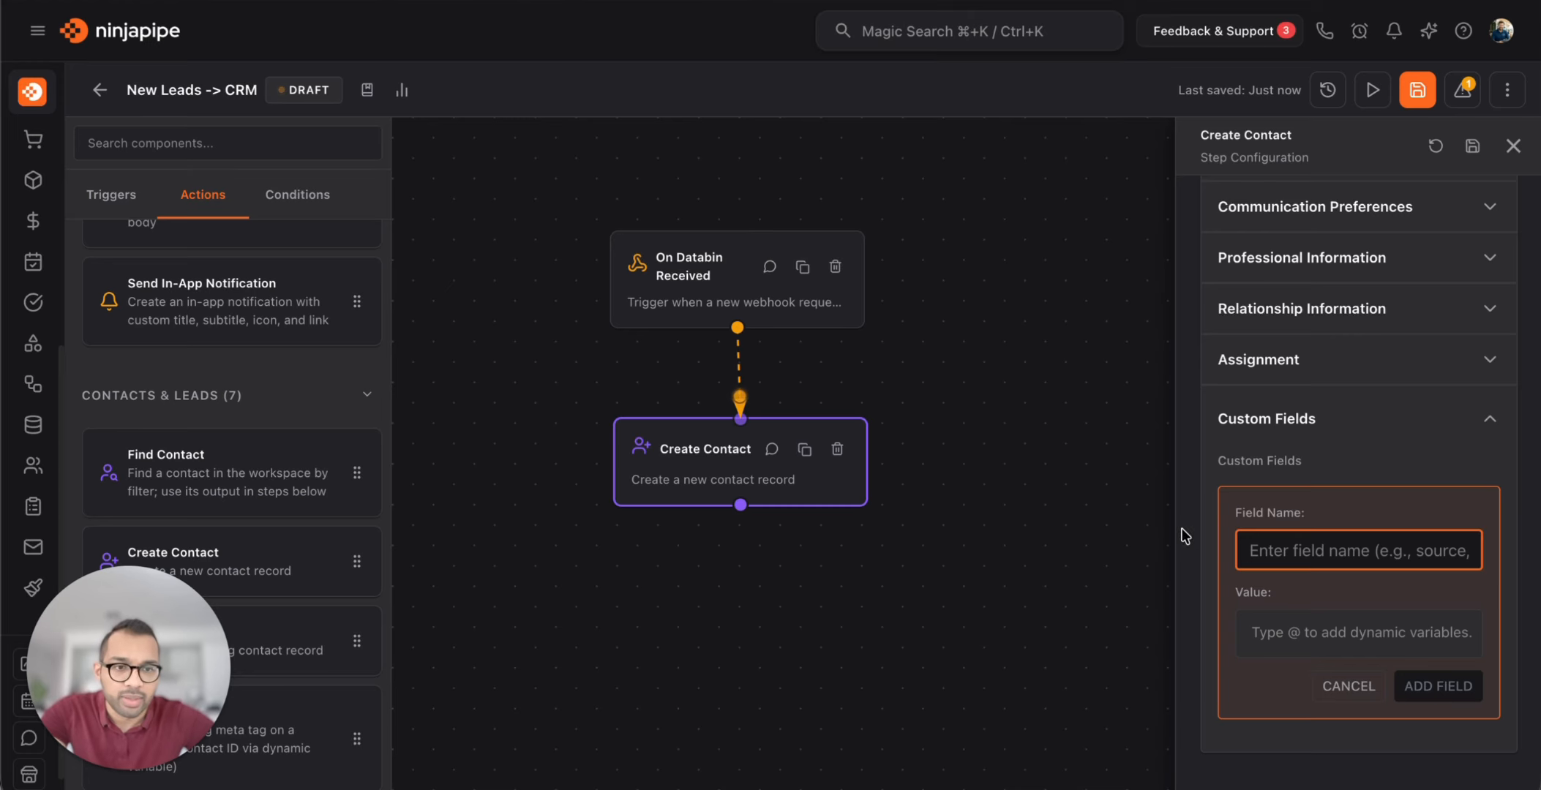
pyautogui.click(1300, 545)
pyautogui.write('Fo')
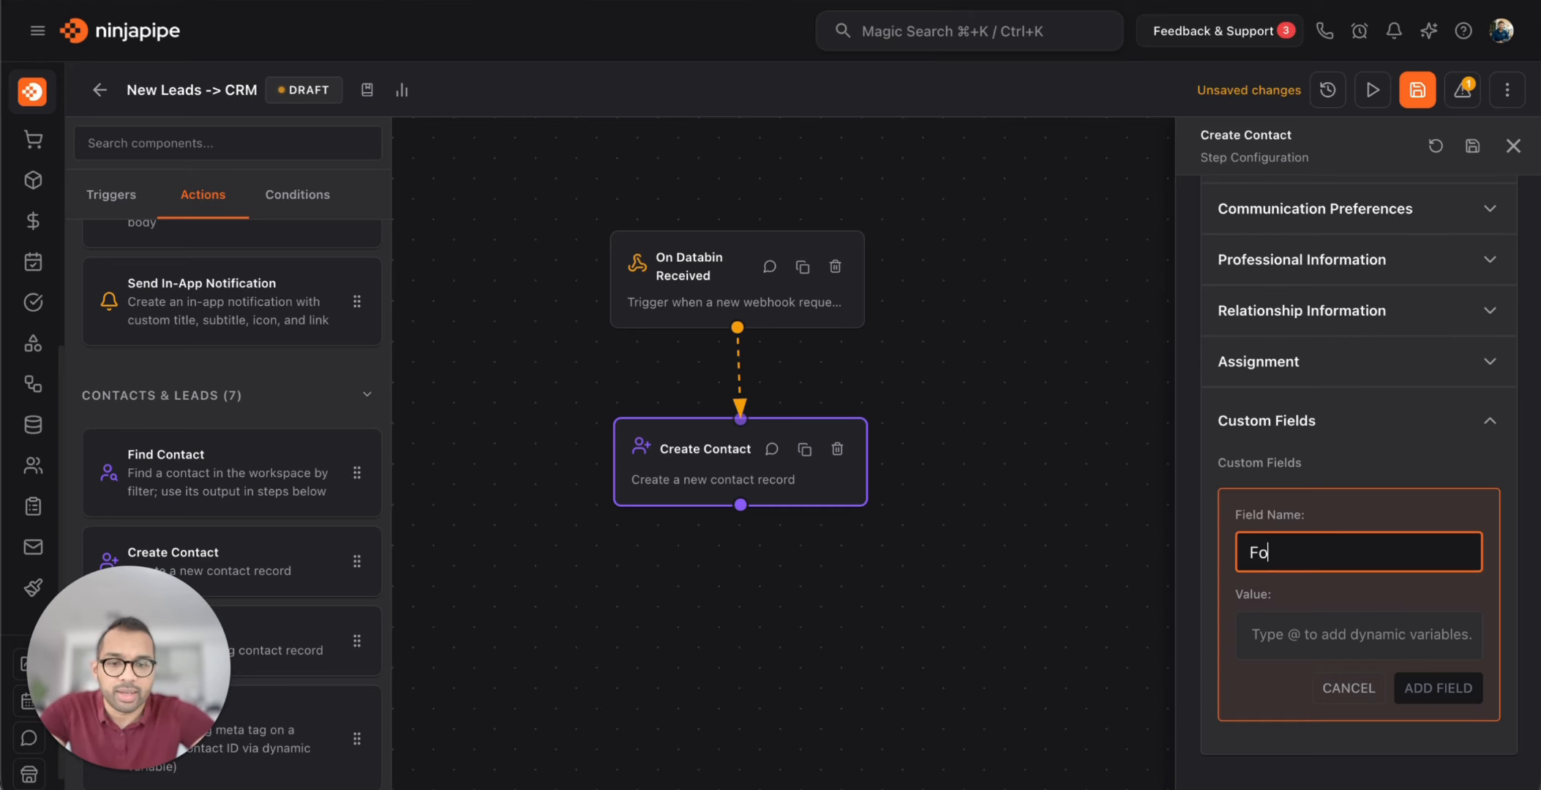
pyautogui.write('unded')
pyautogui.press('Tab')
pyautogui.write('@')
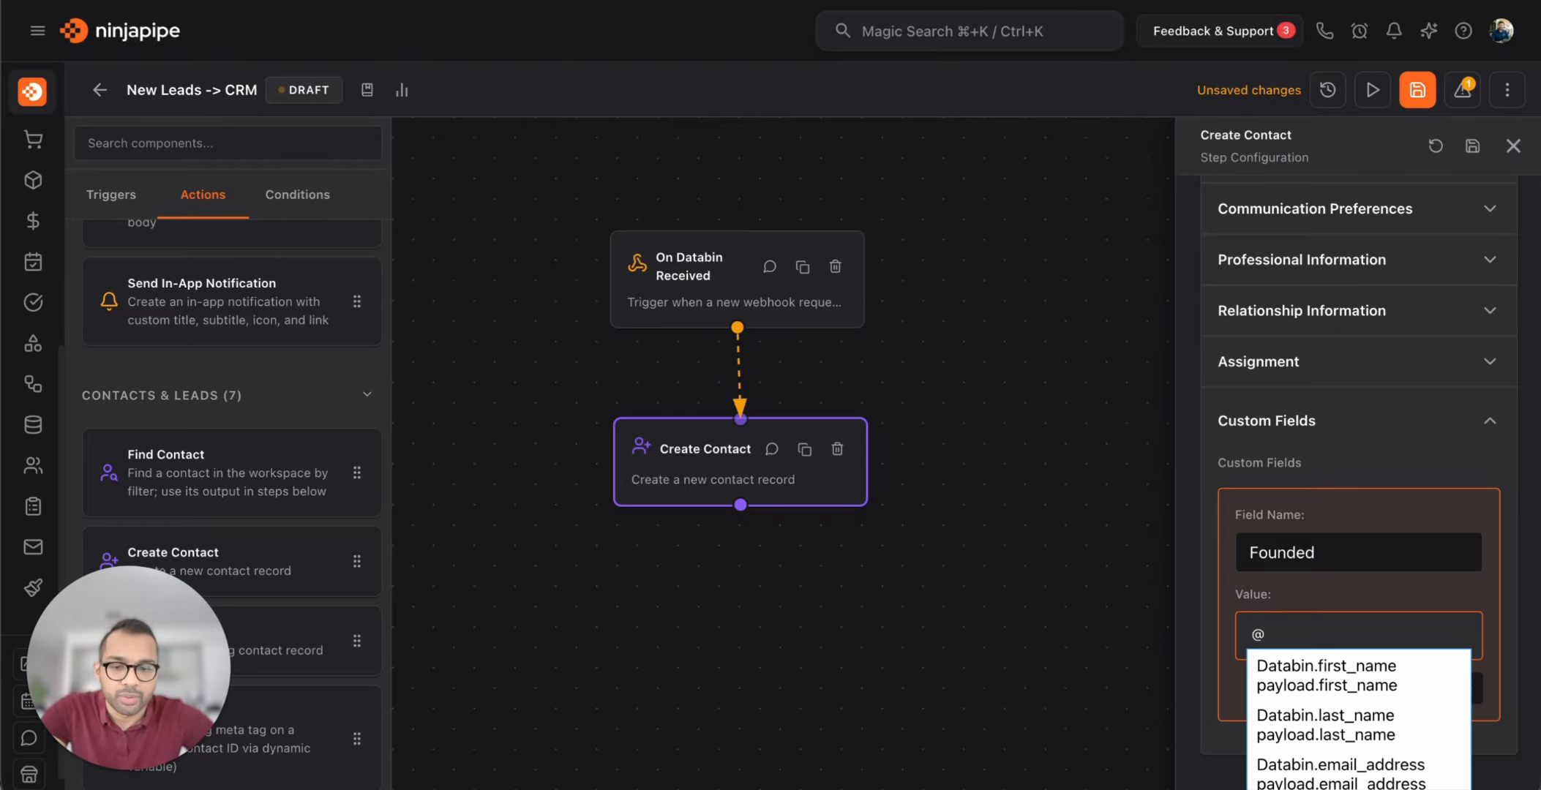
pyautogui.write('fo')
pyautogui.click(1348, 677)
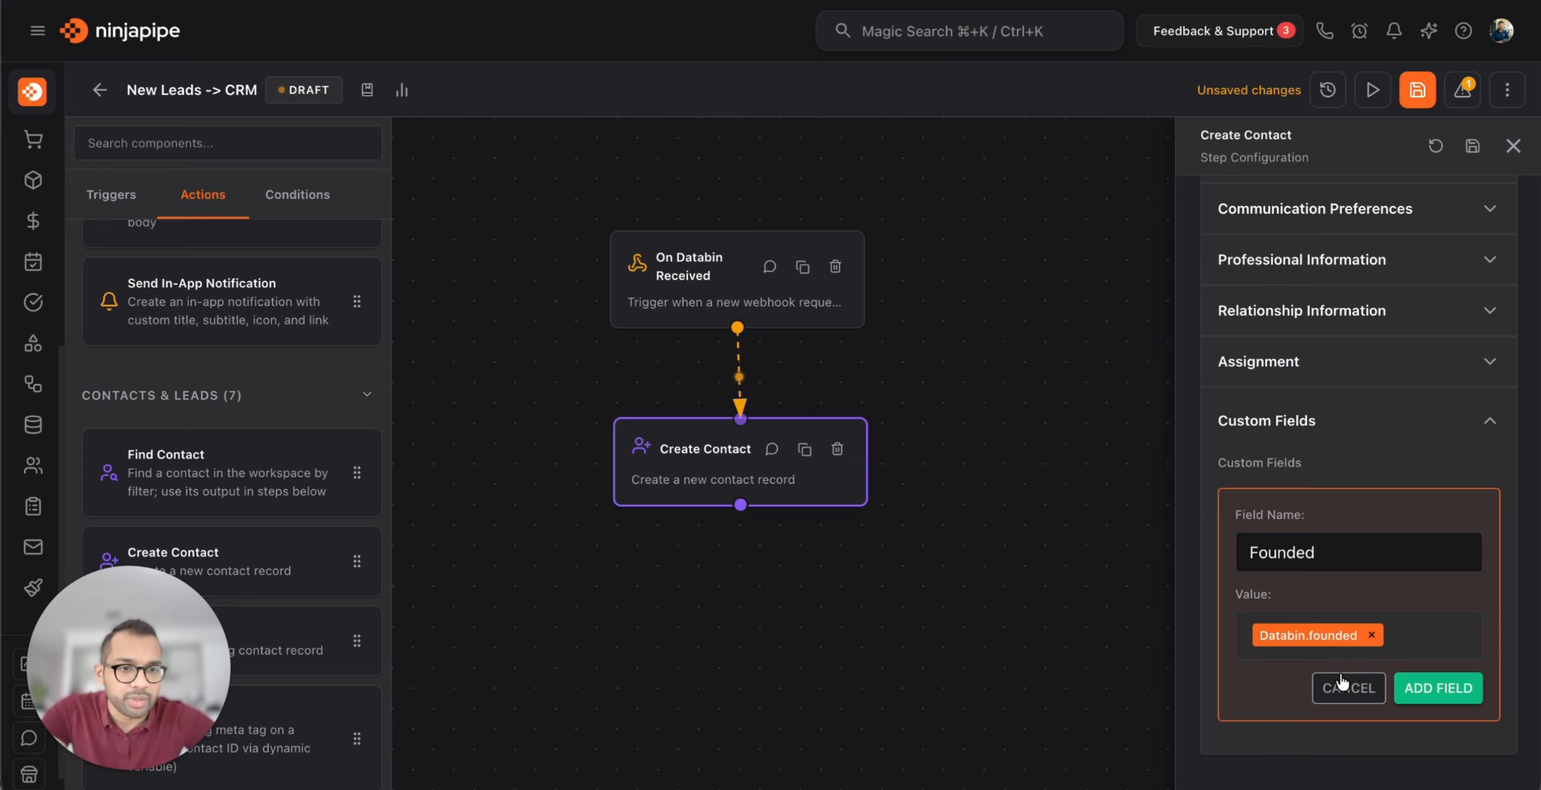
pyautogui.click(1434, 692)
pyautogui.scroll(5, 1429, 315)
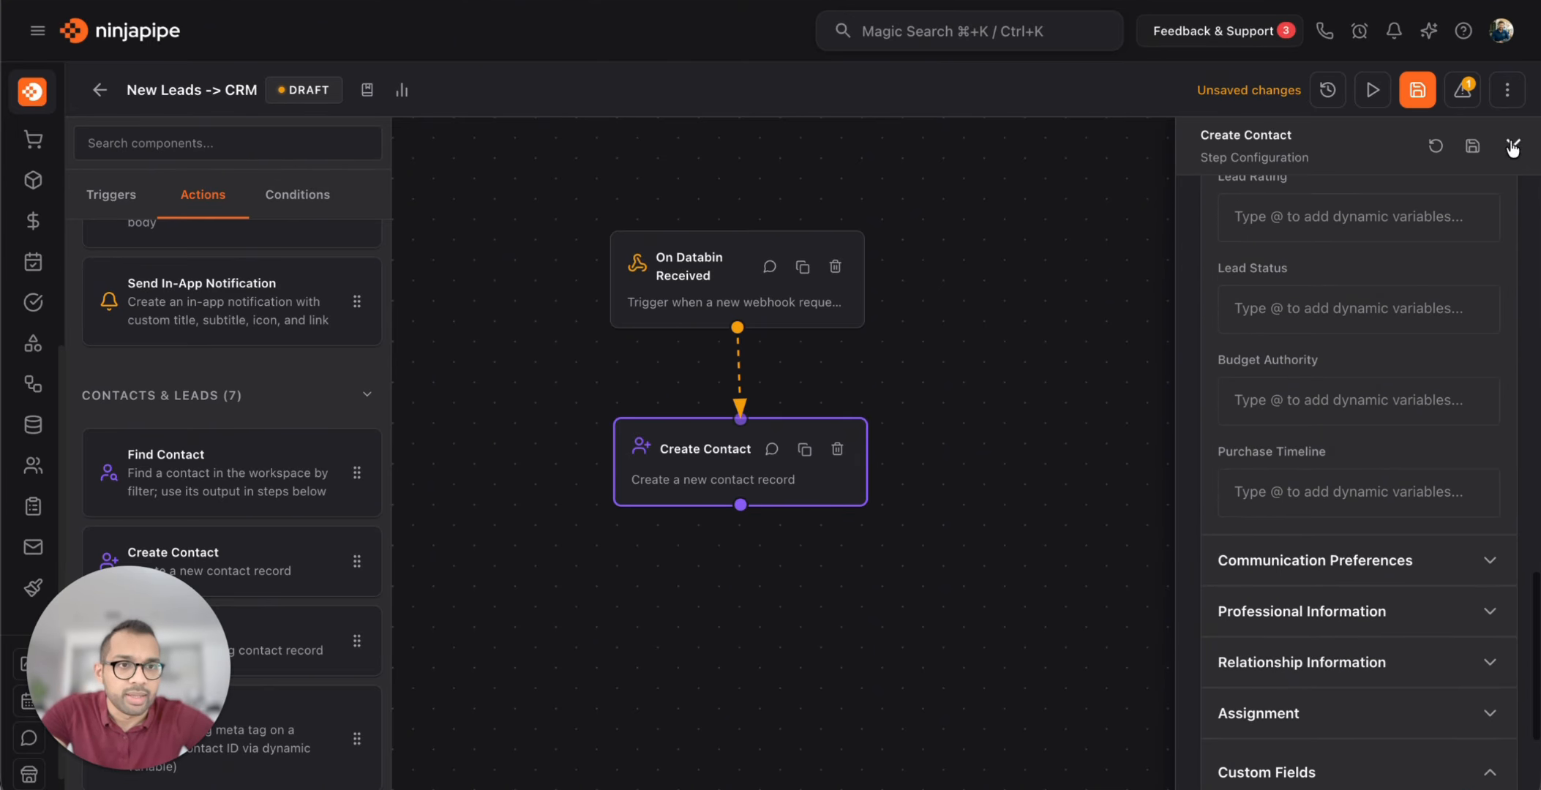
pyautogui.click(1475, 148)
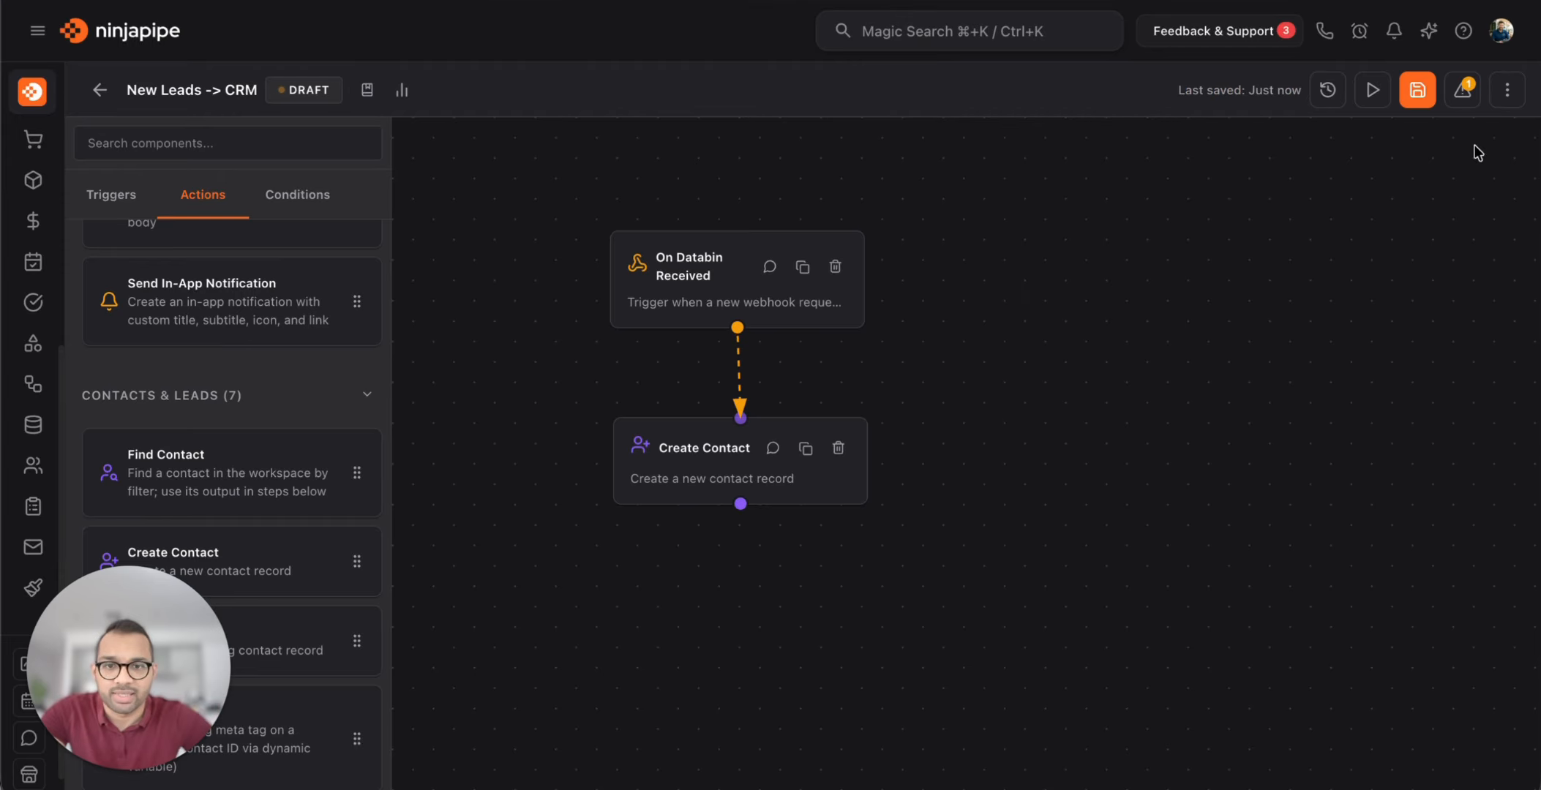
pyautogui.click(1420, 94)
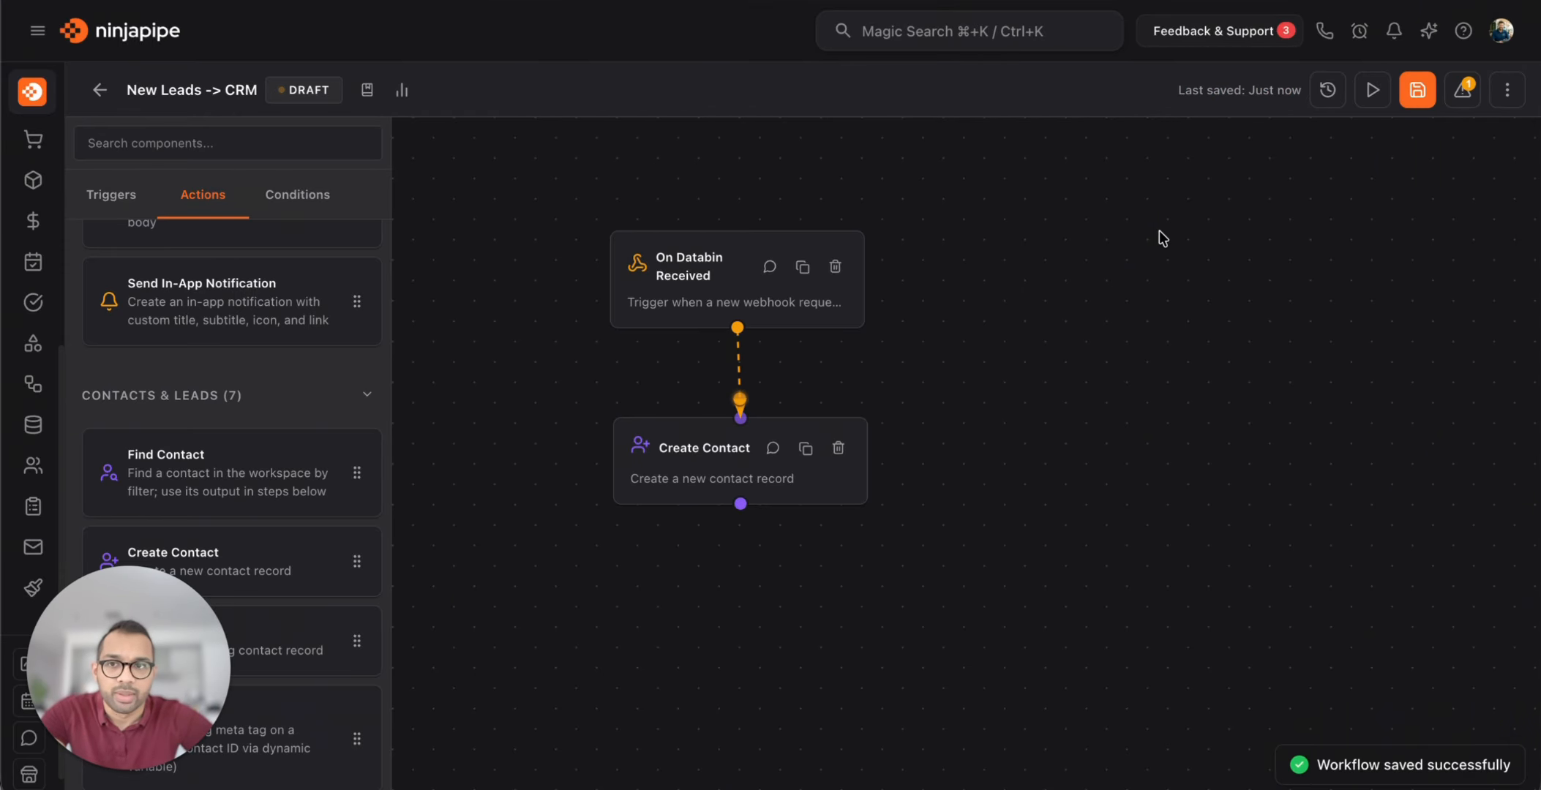
# Search actions for 'set' and place a Set Meta Tag step below Create Contact
pyautogui.moveTo(827, 195); pyautogui.dragTo(977, 150)
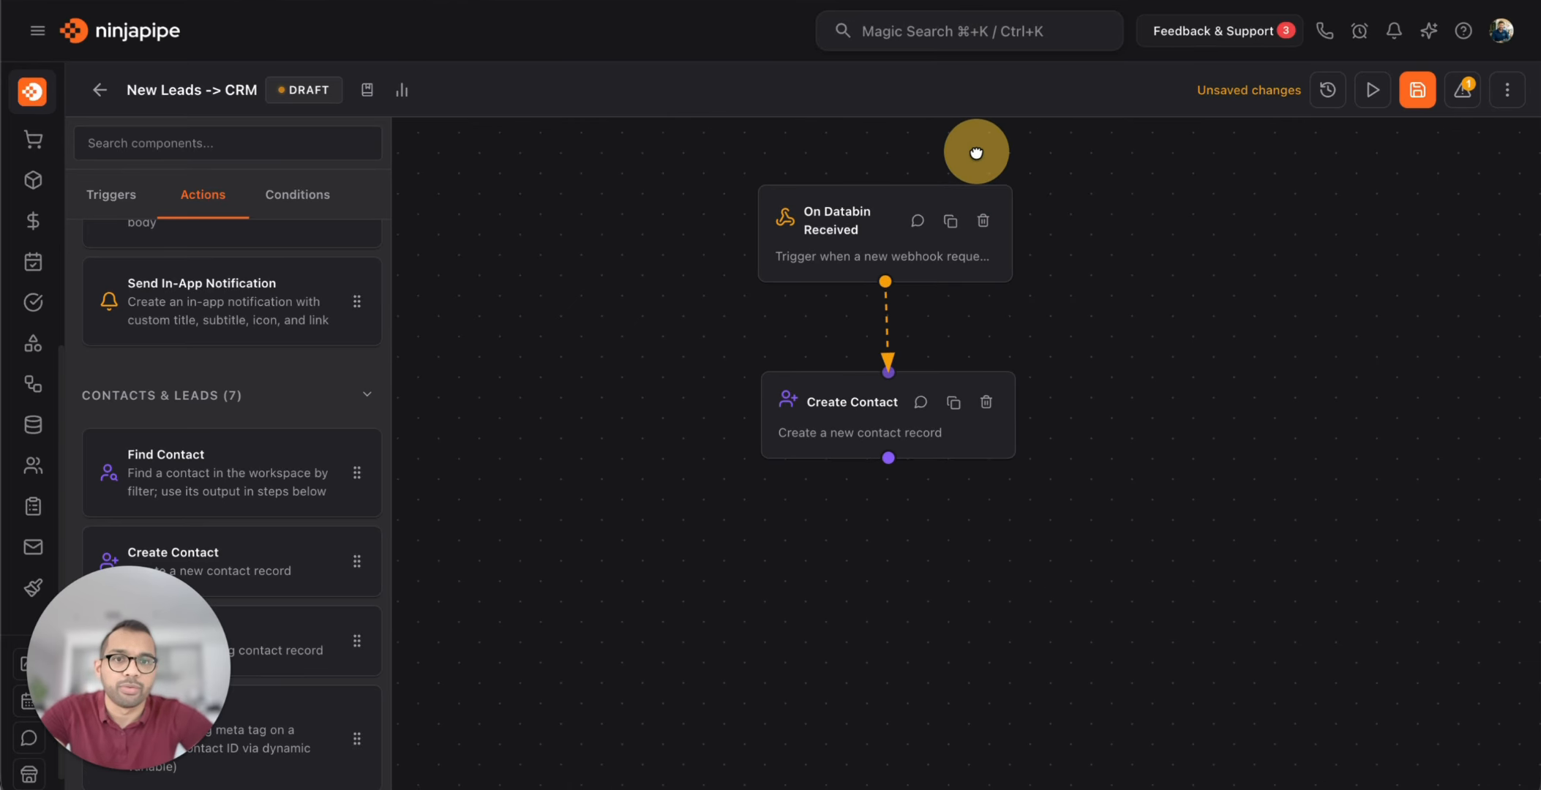
pyautogui.click(864, 411)
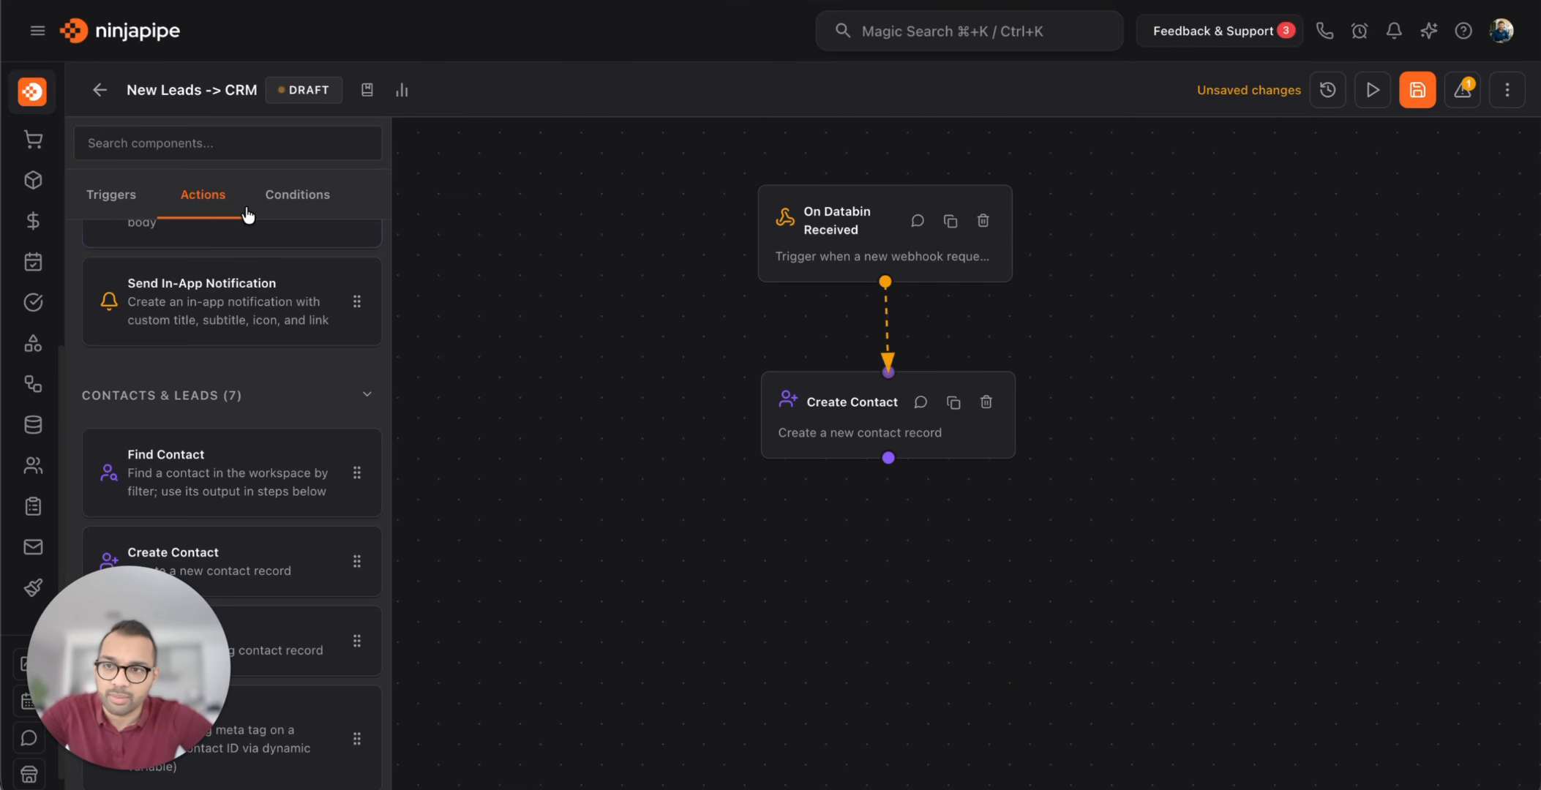
pyautogui.click(227, 143)
pyautogui.write('set')
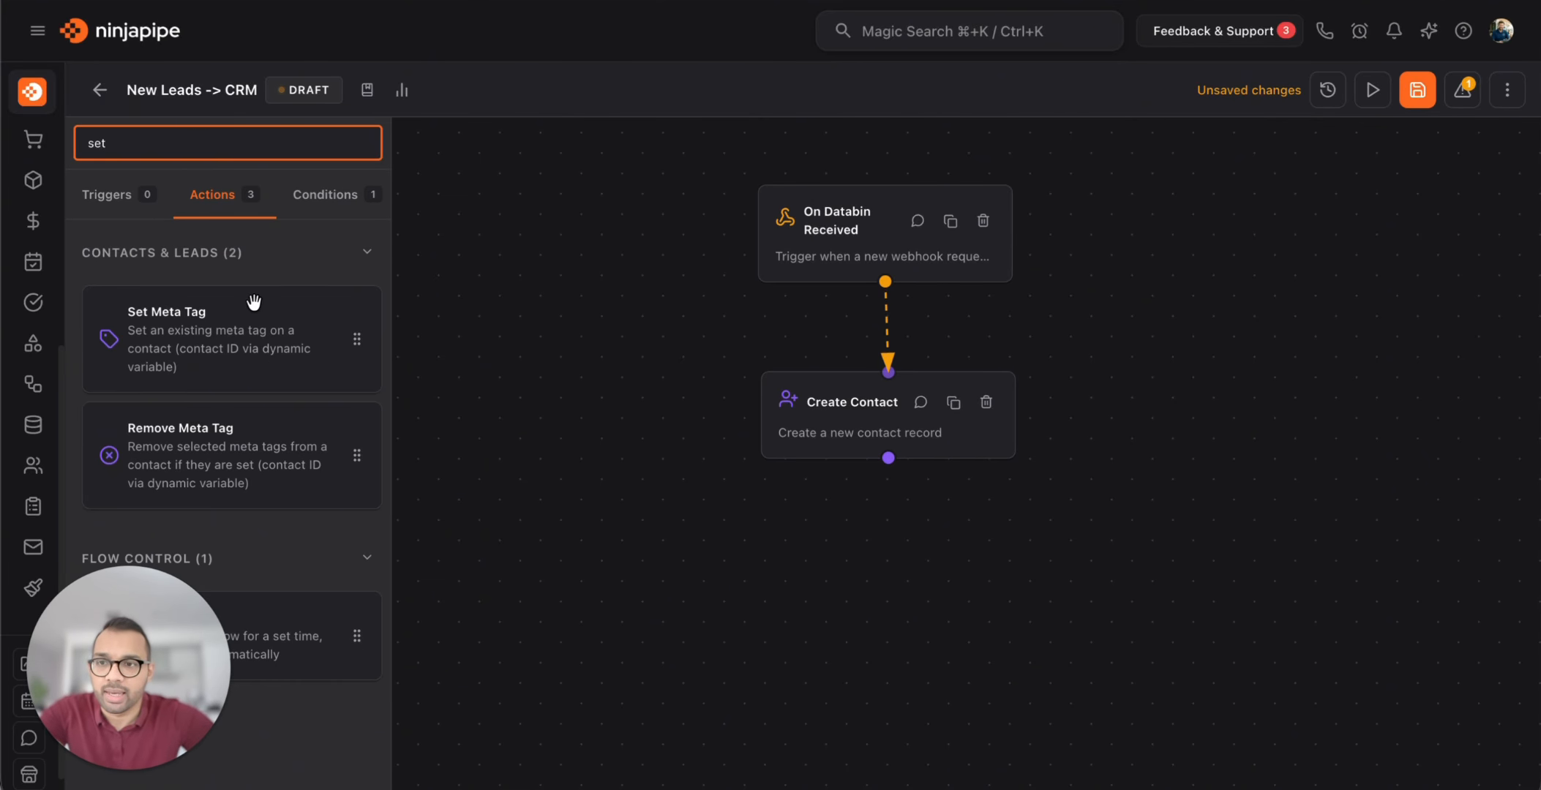
pyautogui.moveTo(226, 324); pyautogui.dragTo(890, 586)
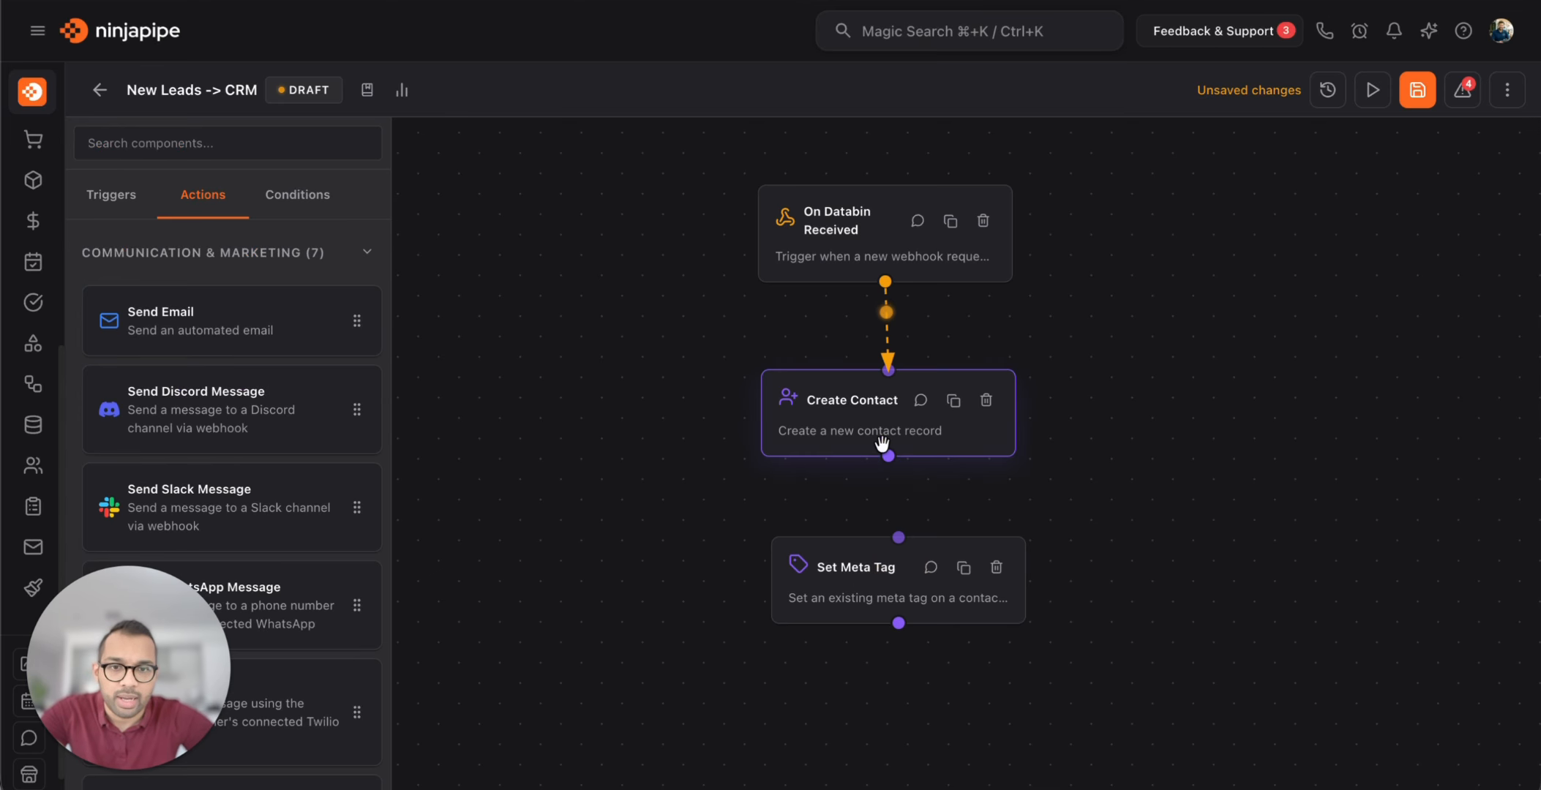
# Connect Create Contact's output to Set Meta Tag's input and expand the navigation sidebar
pyautogui.moveTo(887, 454); pyautogui.dragTo(898, 539)
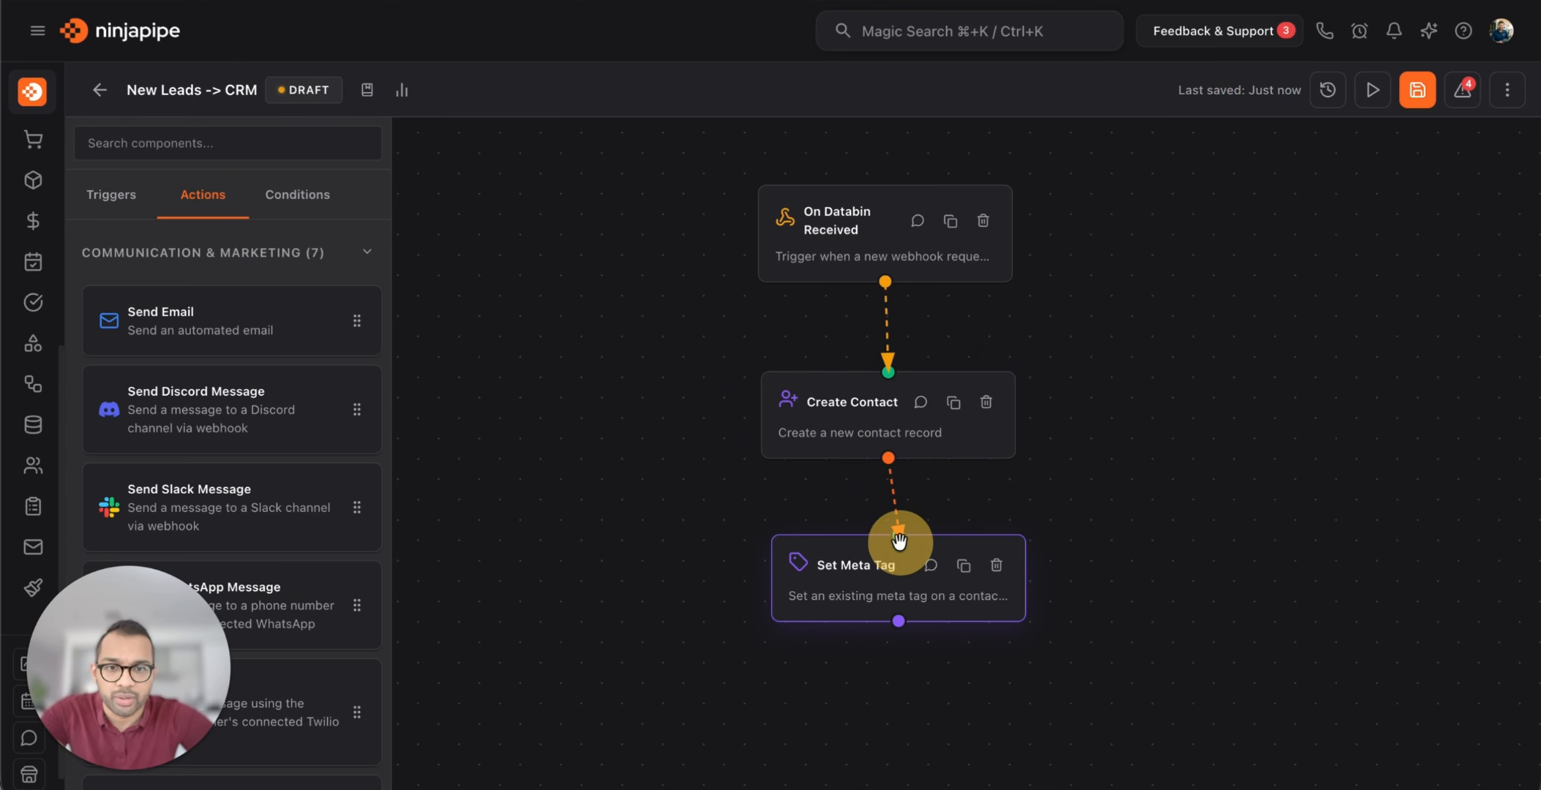
pyautogui.click(863, 591)
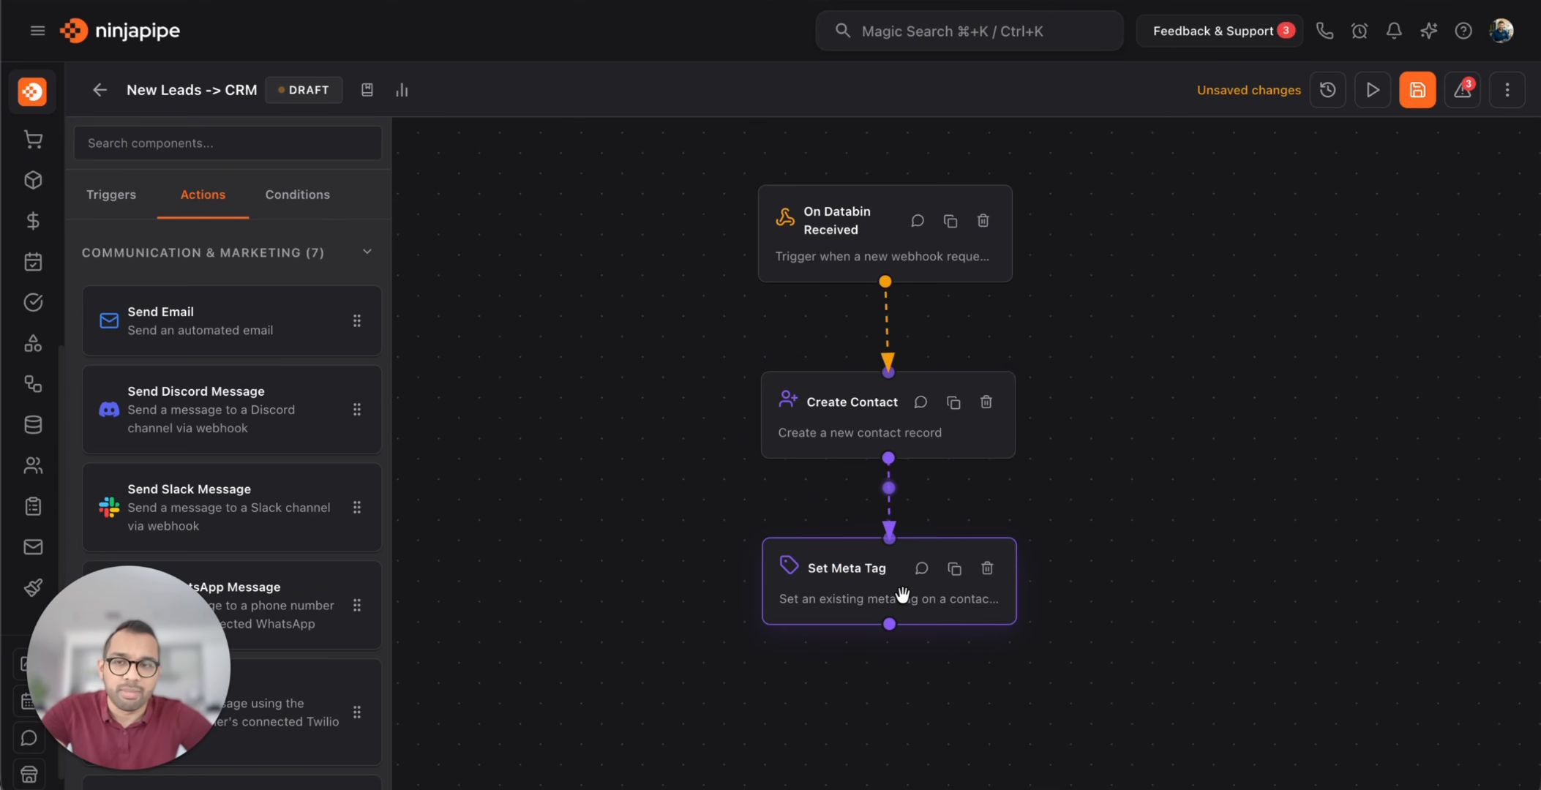
pyautogui.click(439, 282)
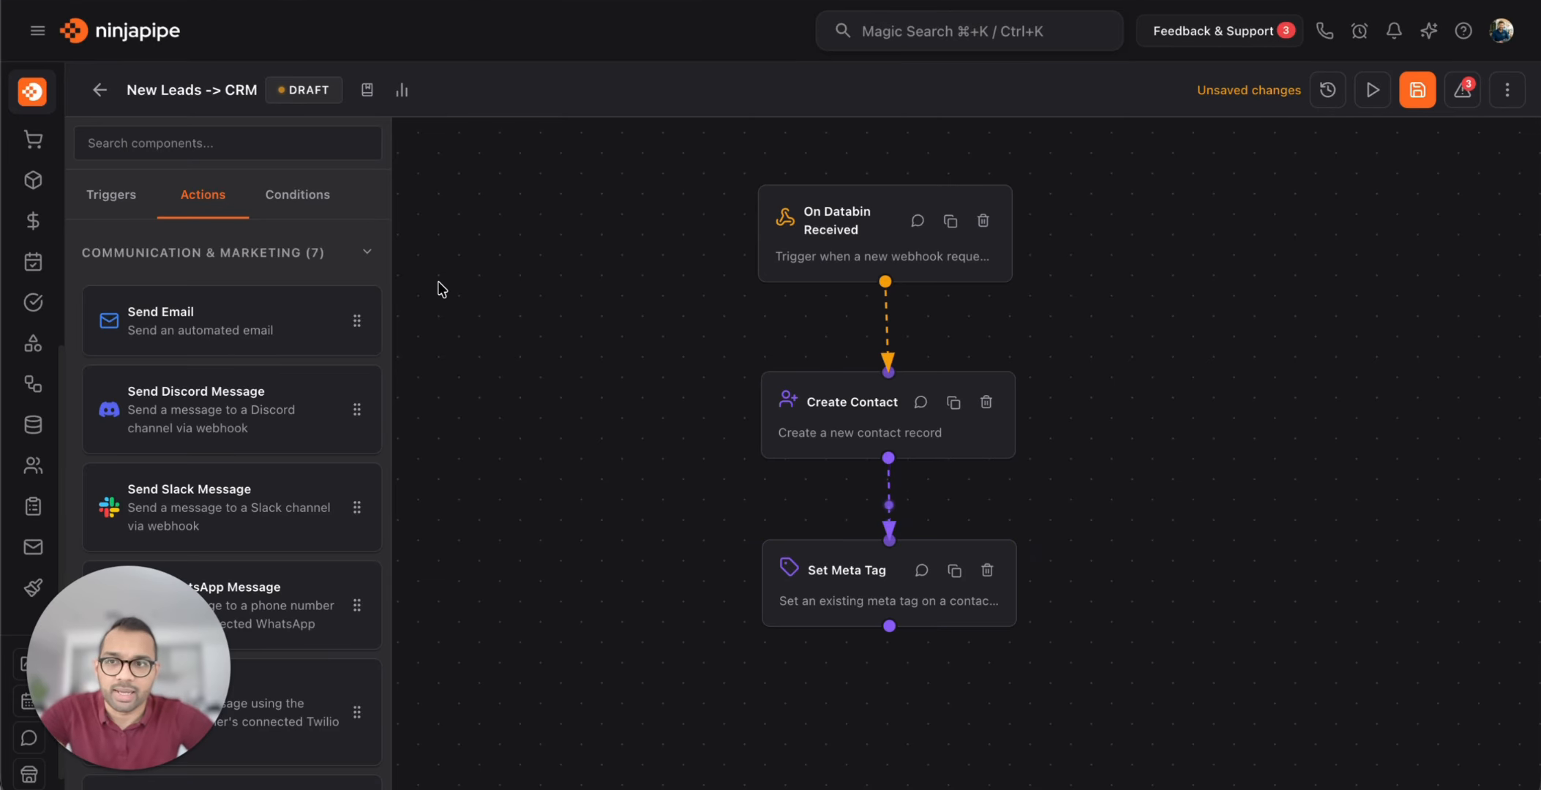
pyautogui.click(38, 30)
# Browse the Contacts list pages, then open the second contact on page 1
pyautogui.scroll(5, 150, 219)
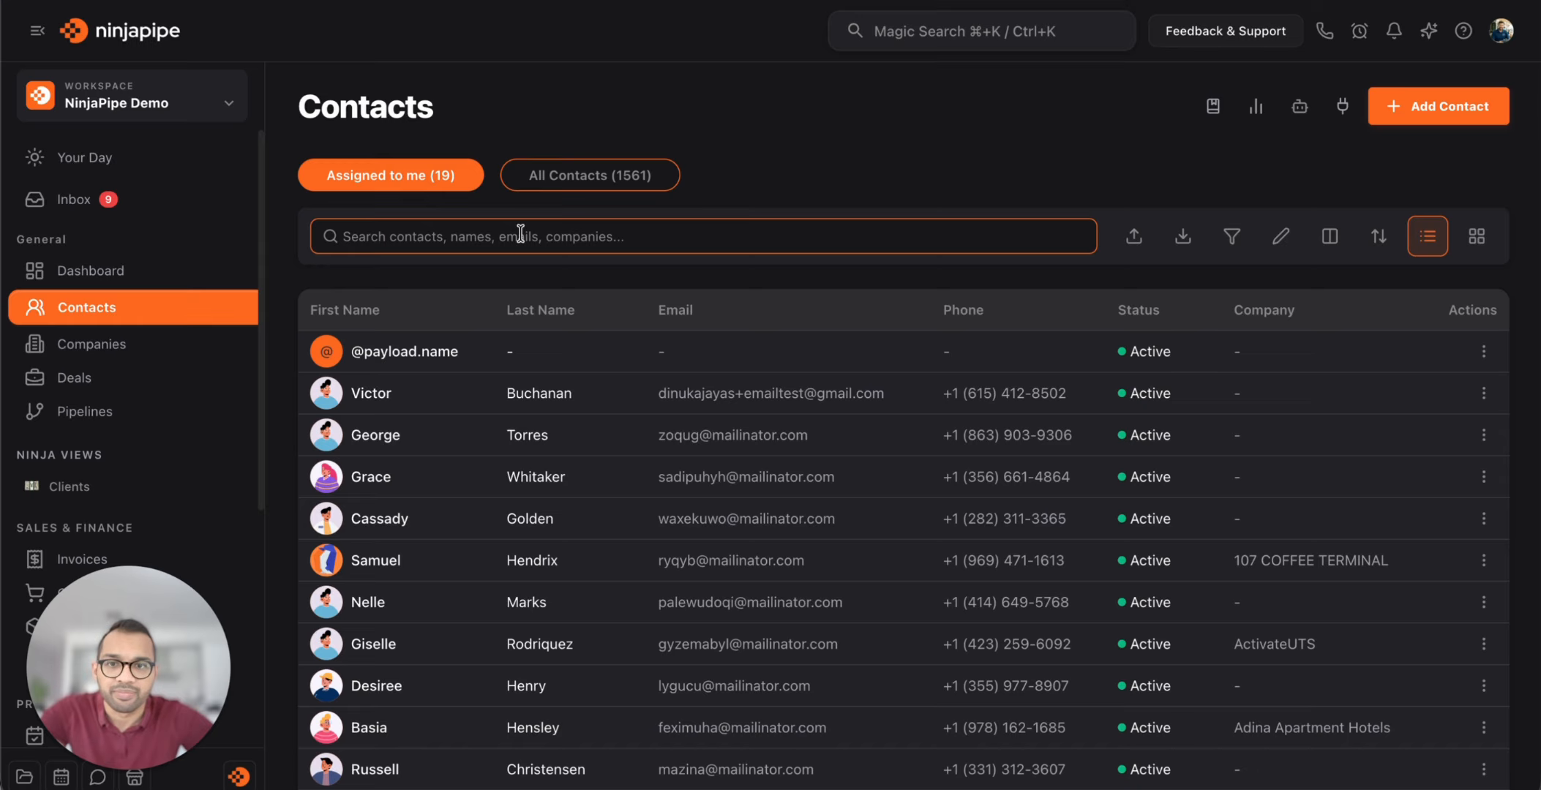
pyautogui.click(586, 170)
pyautogui.scroll(-10, 544, 447)
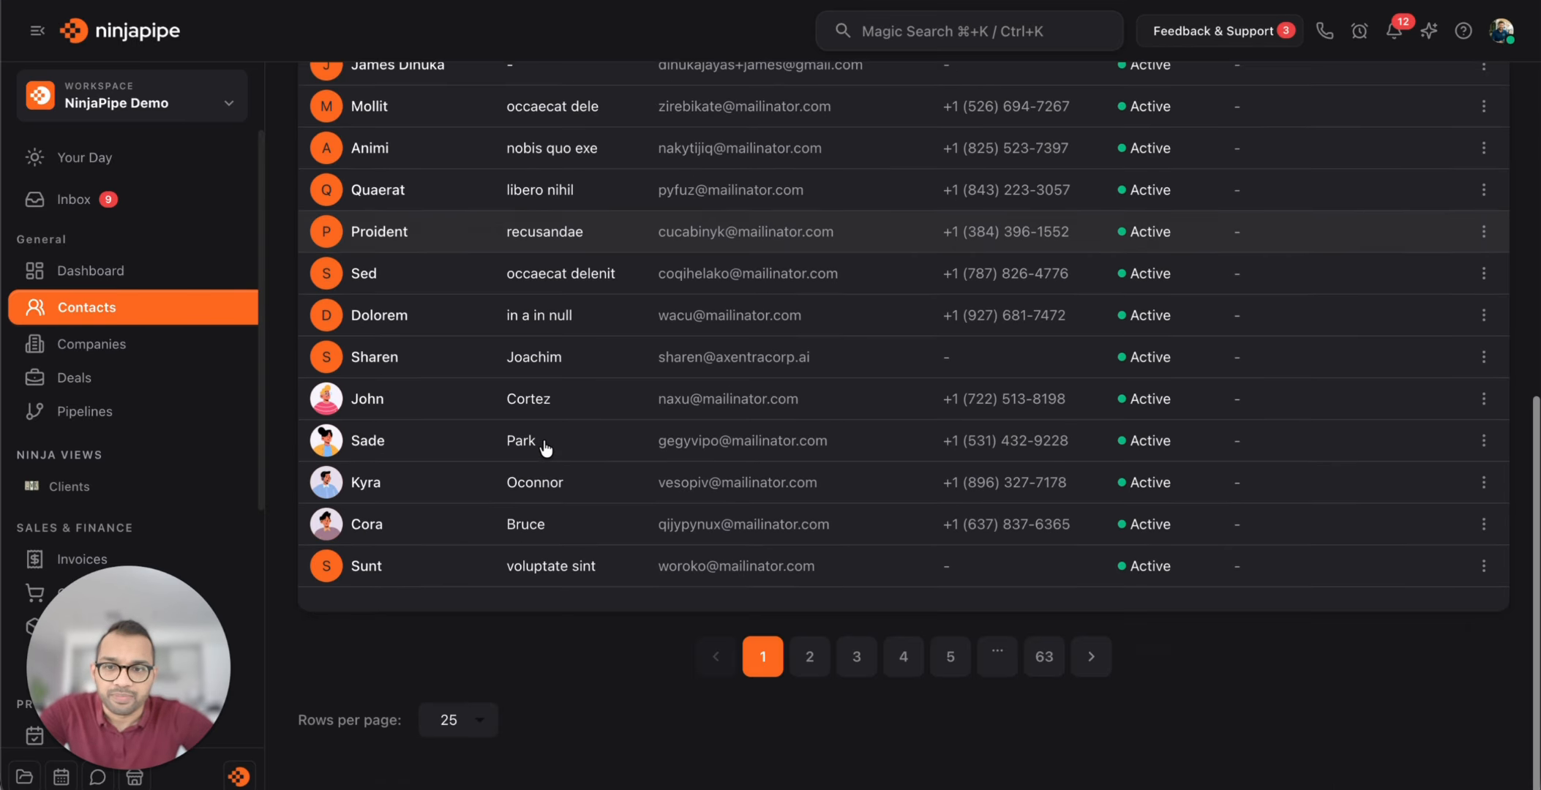
pyautogui.click(904, 671)
pyautogui.click(856, 671)
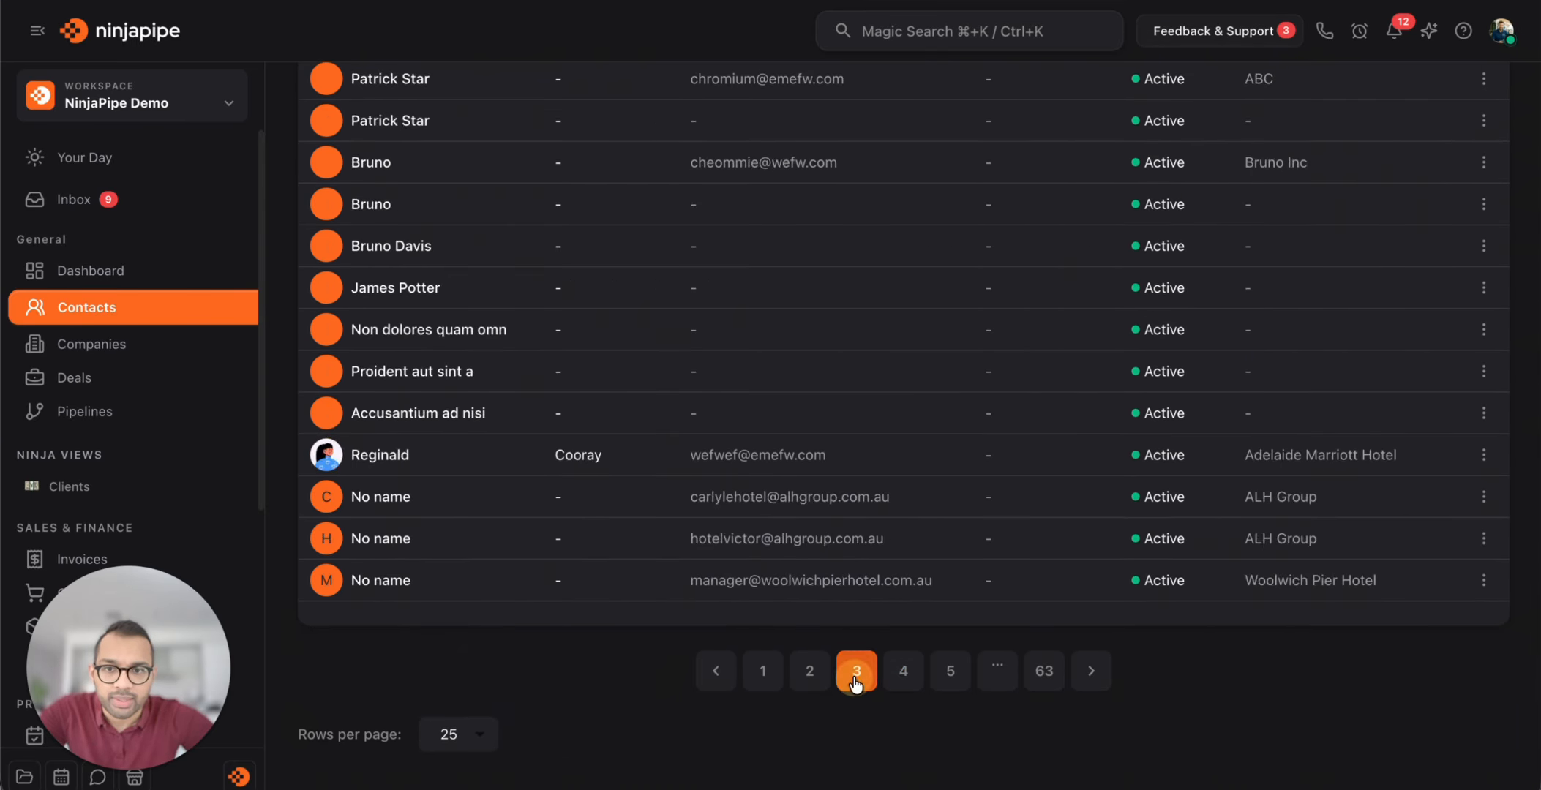
pyautogui.scroll(-10, 849, 717)
pyautogui.scroll(2, 805, 717)
pyautogui.click(765, 670)
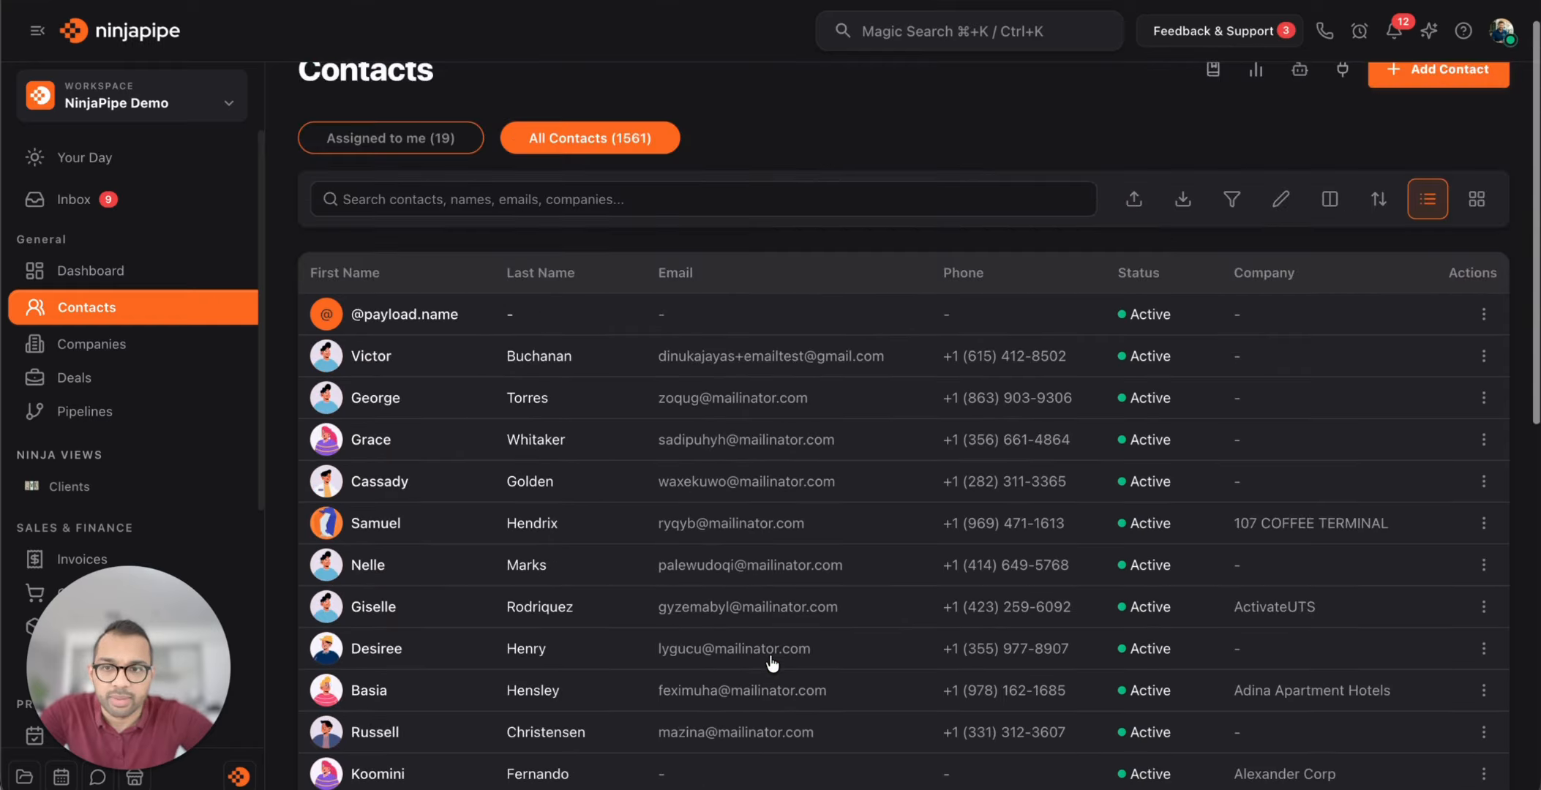
pyautogui.click(405, 408)
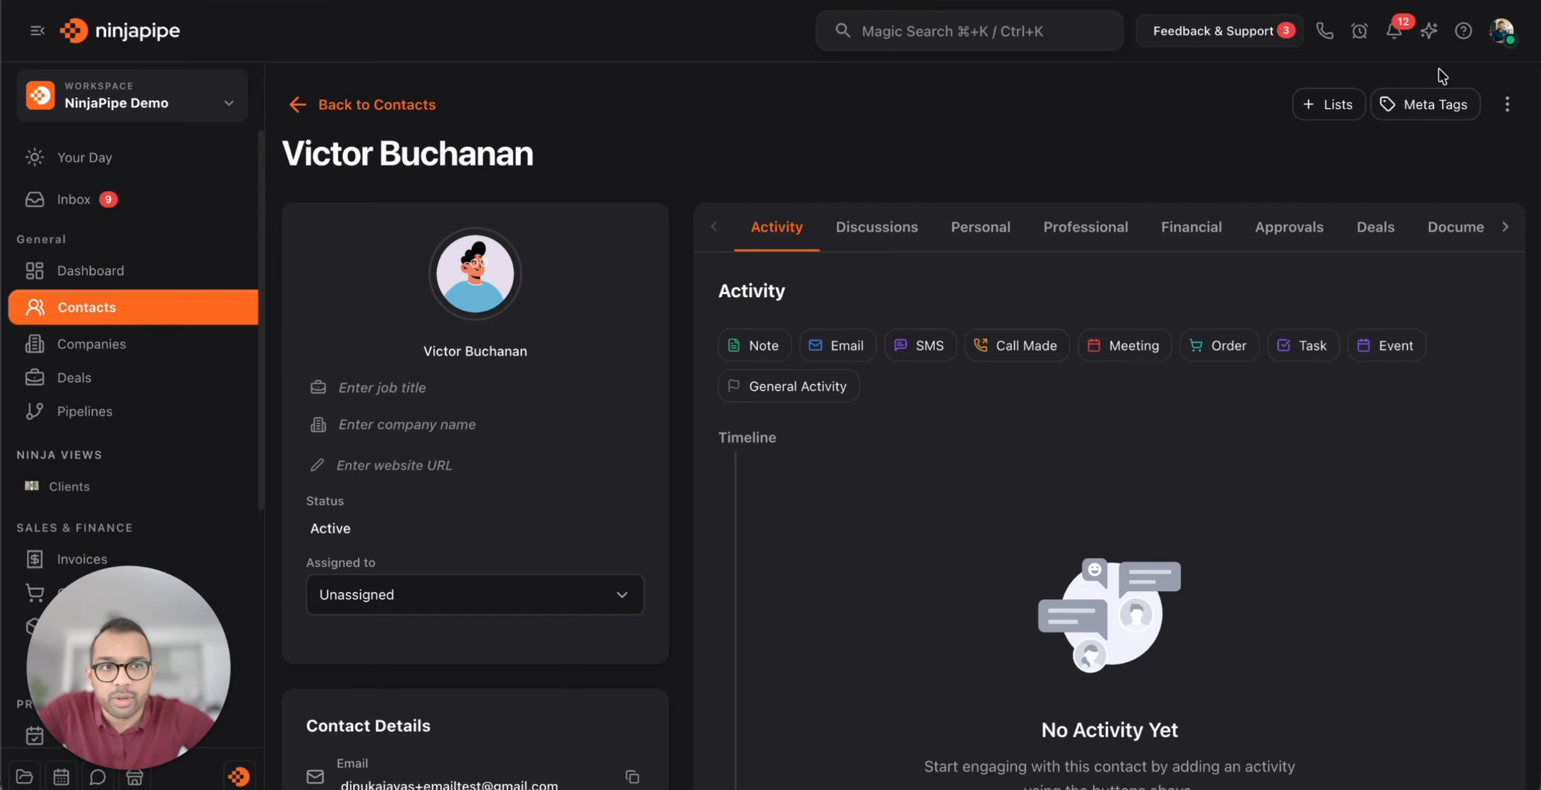
# Tag the contact with the Prospect and VIP meta tags and return to Contacts
pyautogui.click(1426, 107)
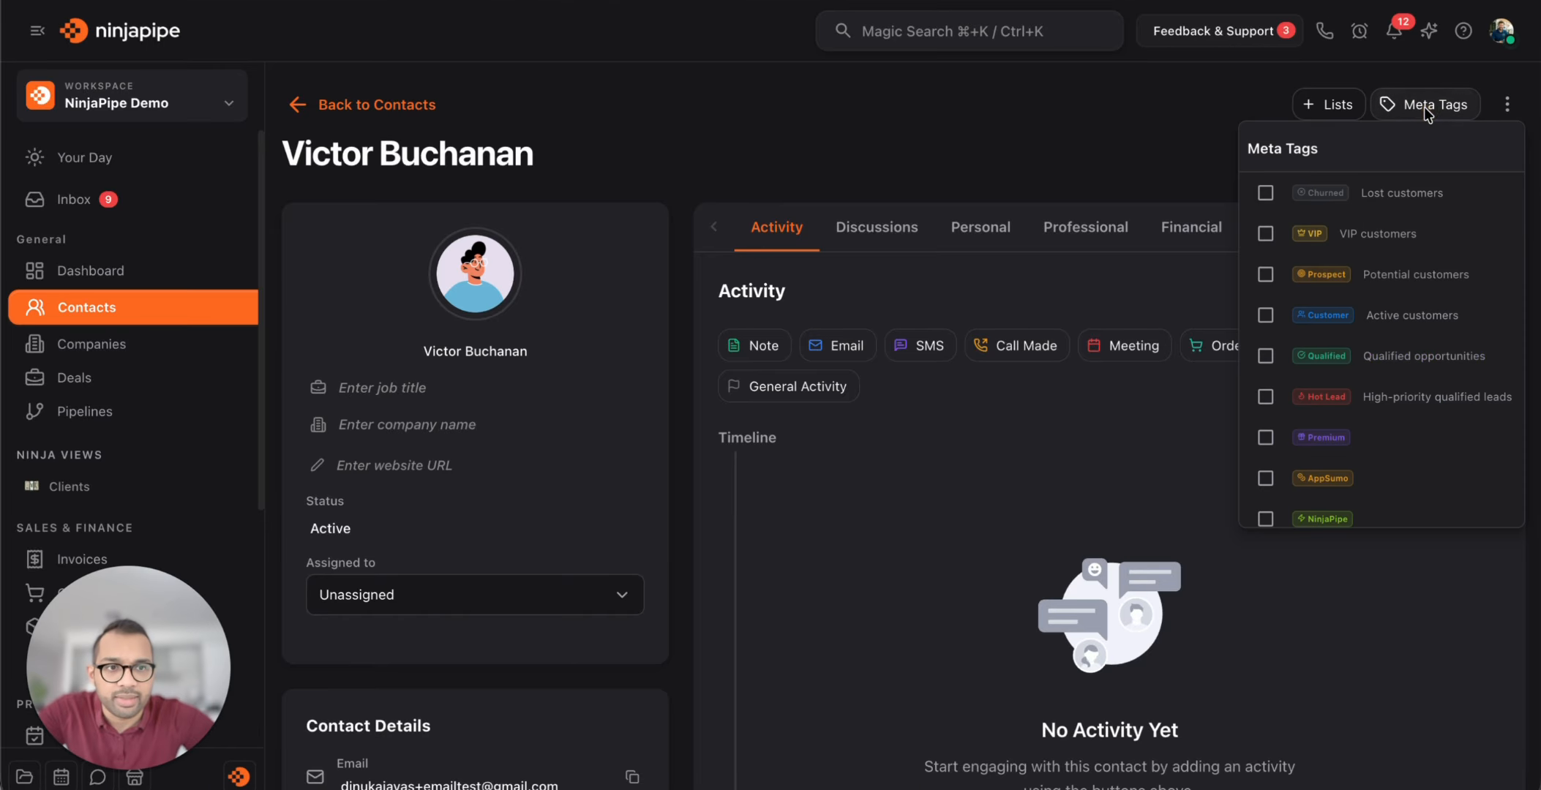
pyautogui.scroll(-3, 1359, 399)
pyautogui.scroll(3, 1360, 398)
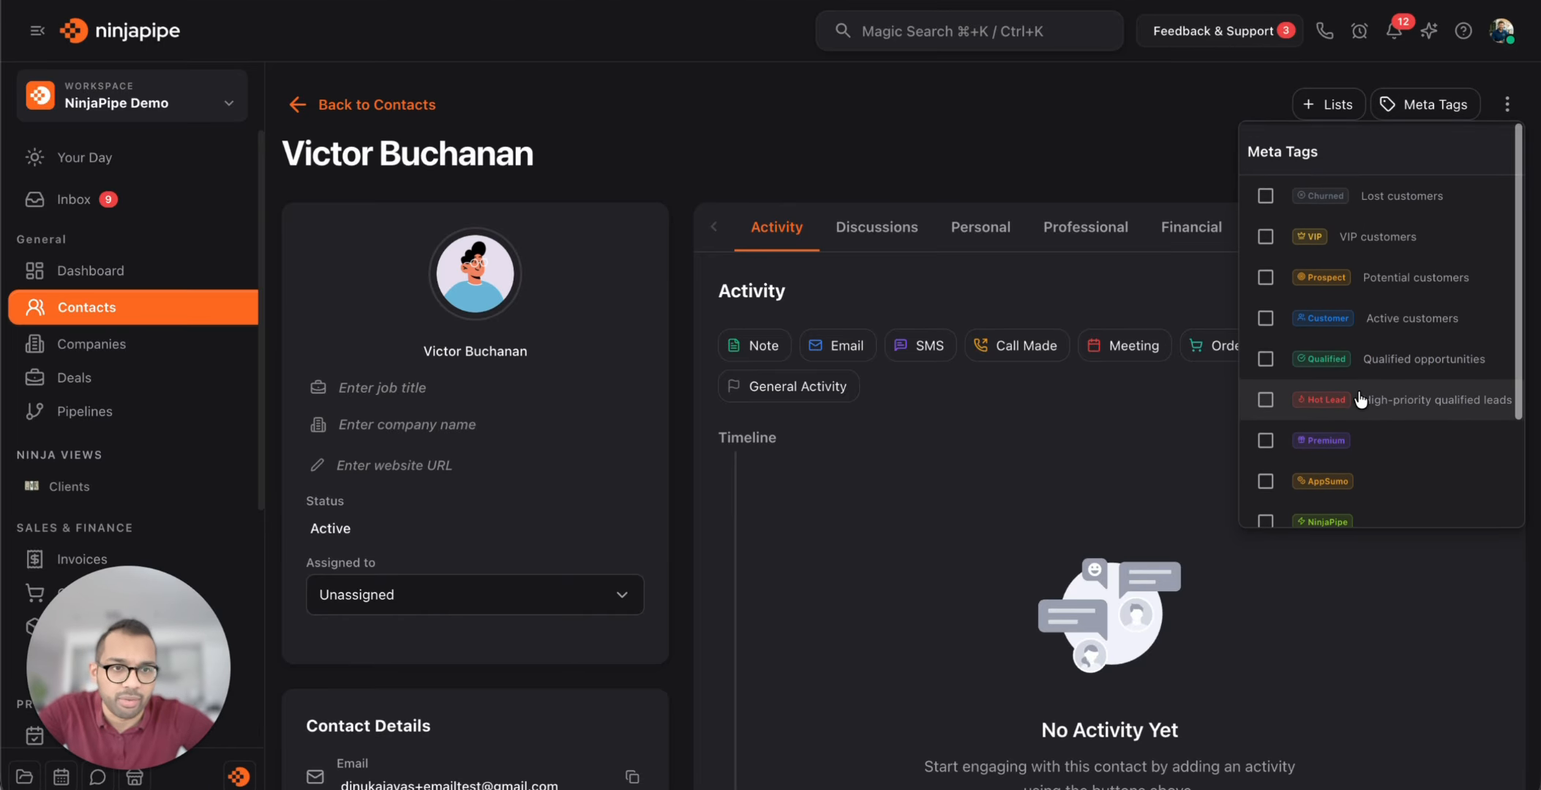
pyautogui.click(1389, 273)
pyautogui.click(1317, 234)
pyautogui.click(983, 136)
pyautogui.moveTo(568, 155)
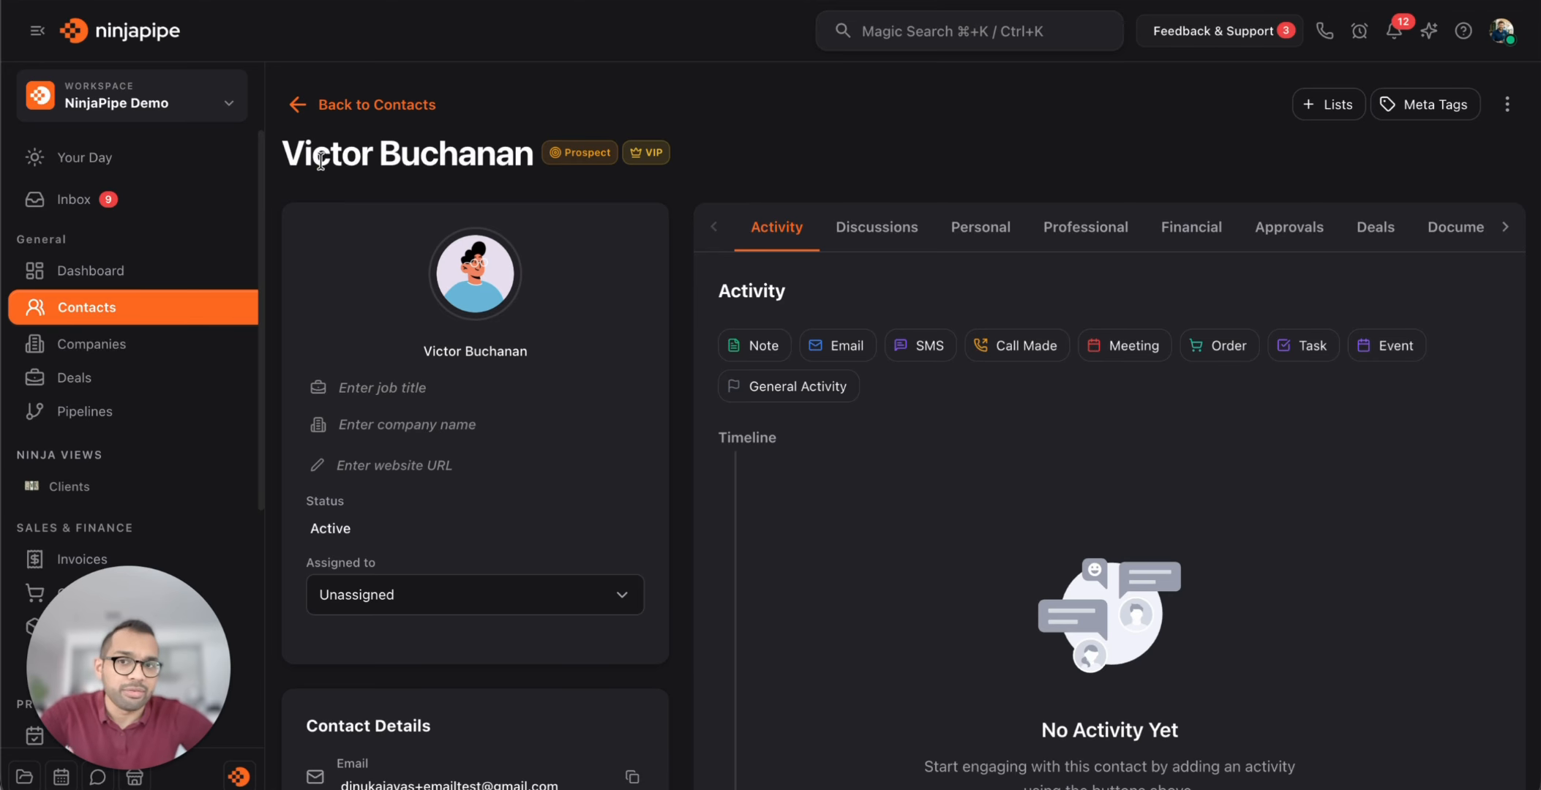
pyautogui.click(368, 106)
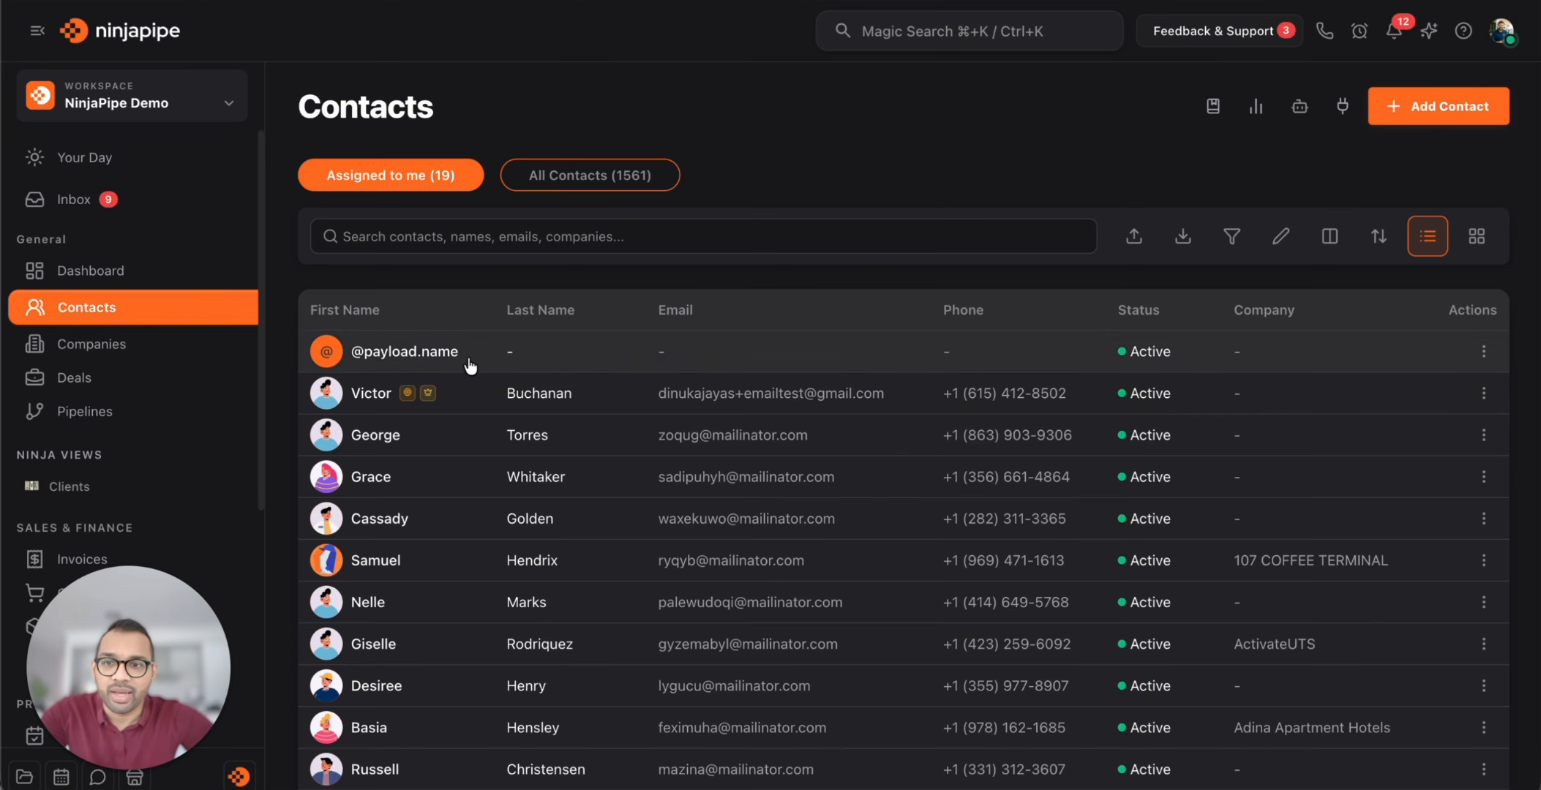
pyautogui.moveTo(412, 397)
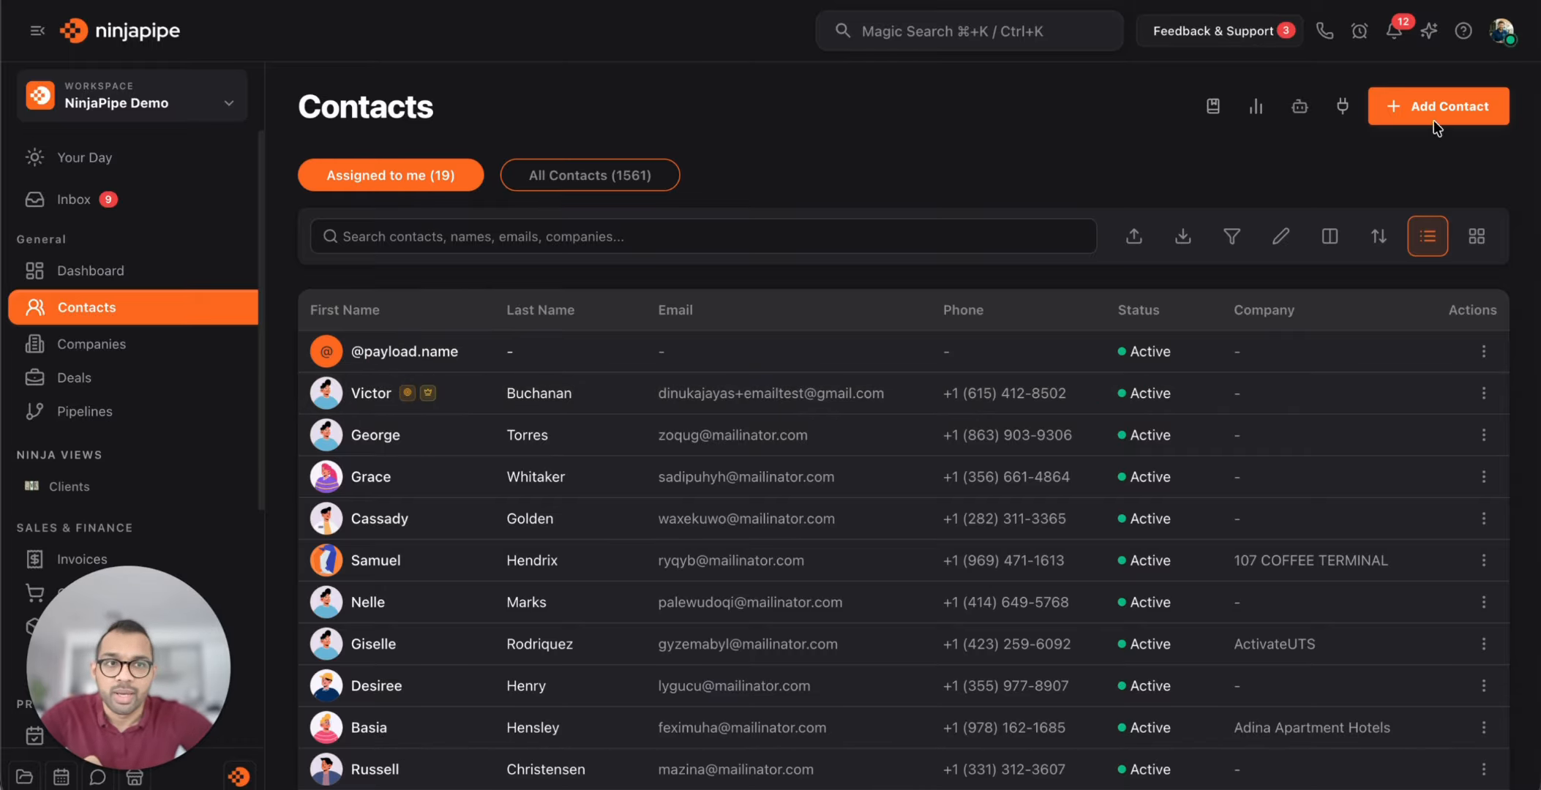
# Go to Workspace Settings > Meta Tags and review the existing tags
pyautogui.click(1502, 33)
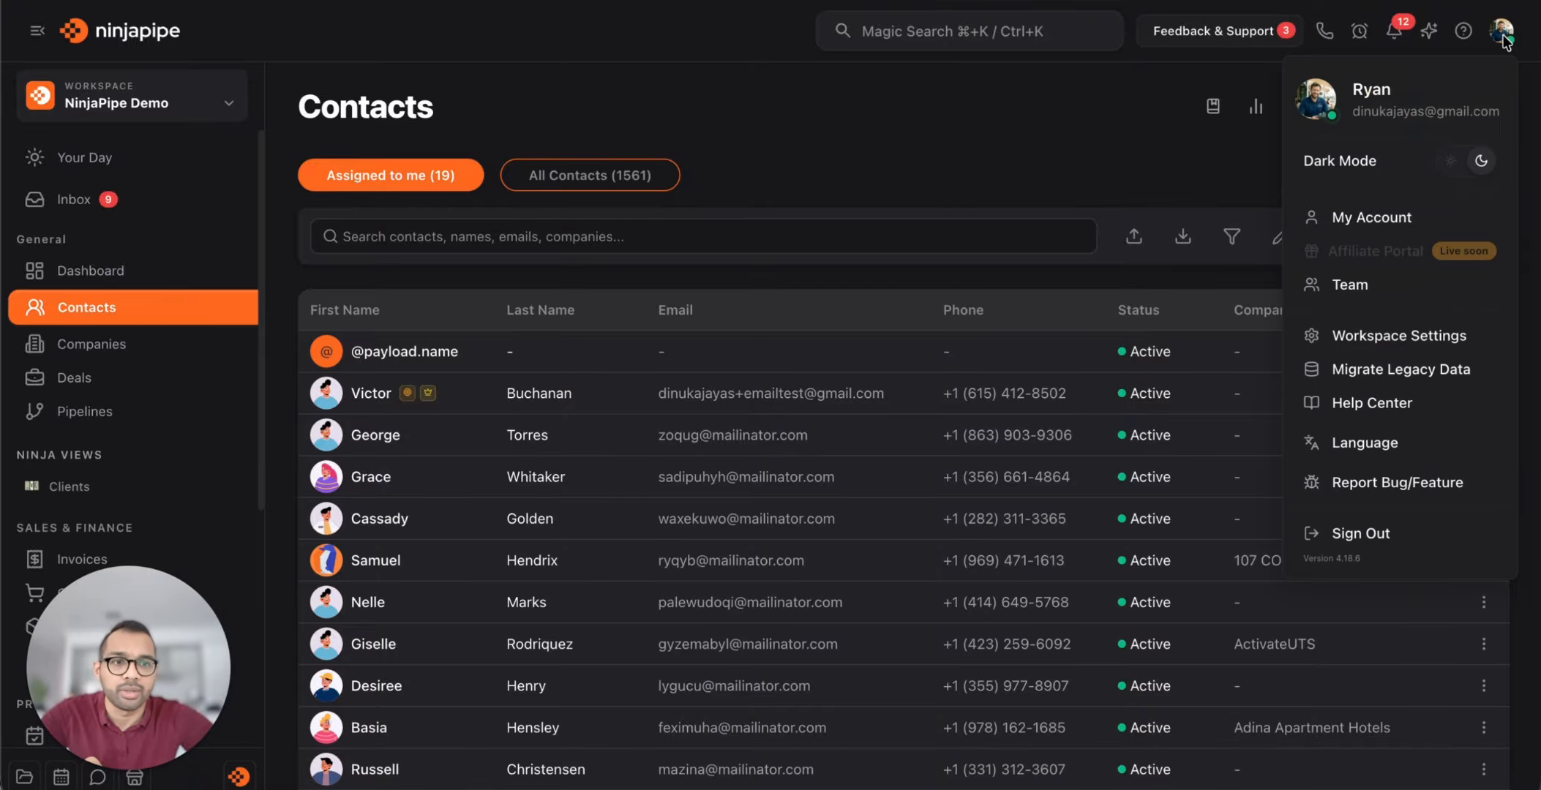
pyautogui.click(1387, 338)
pyautogui.scroll(-3, 437, 503)
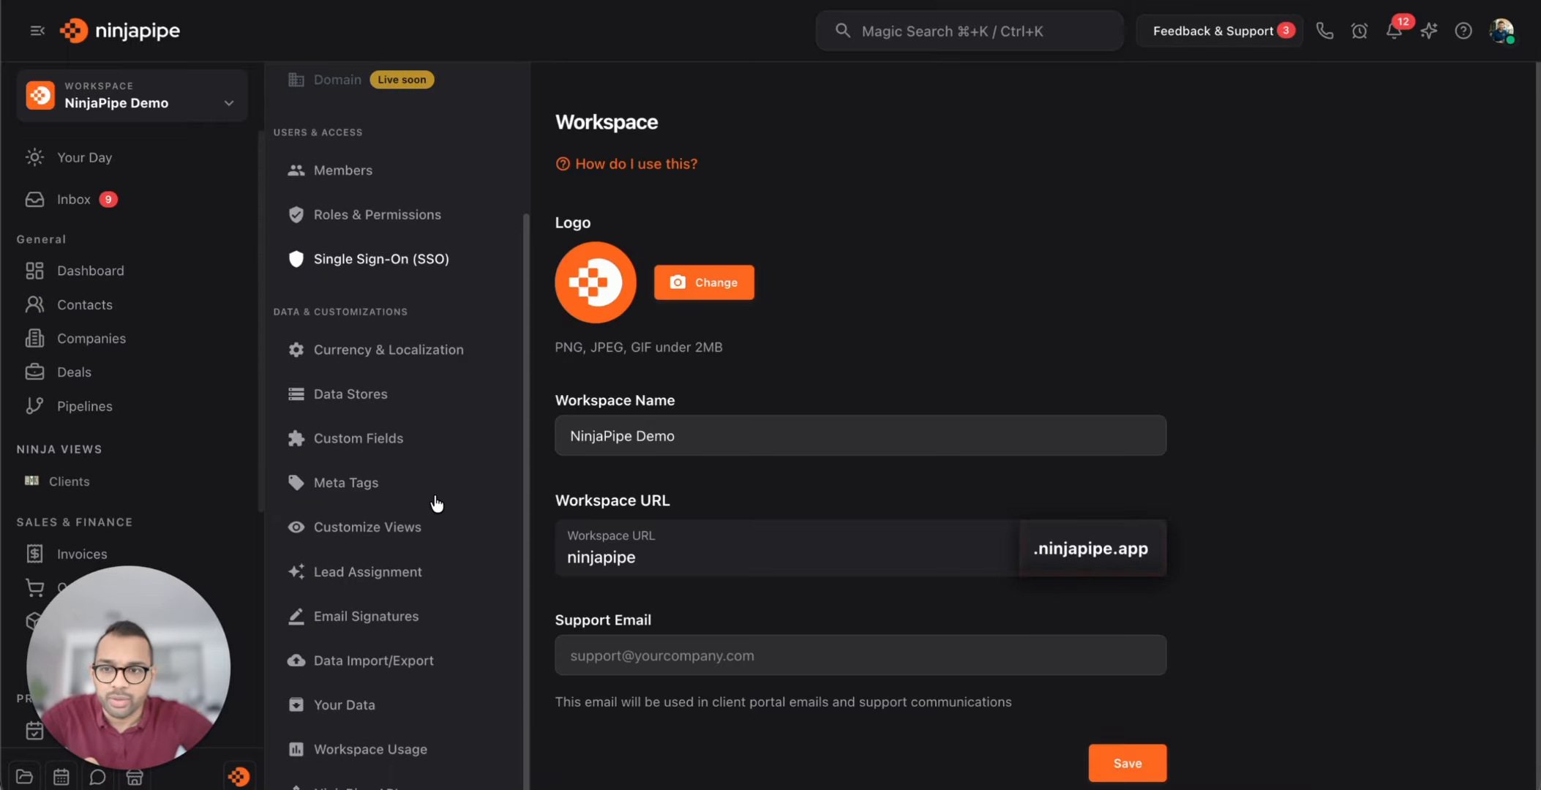
pyautogui.click(362, 489)
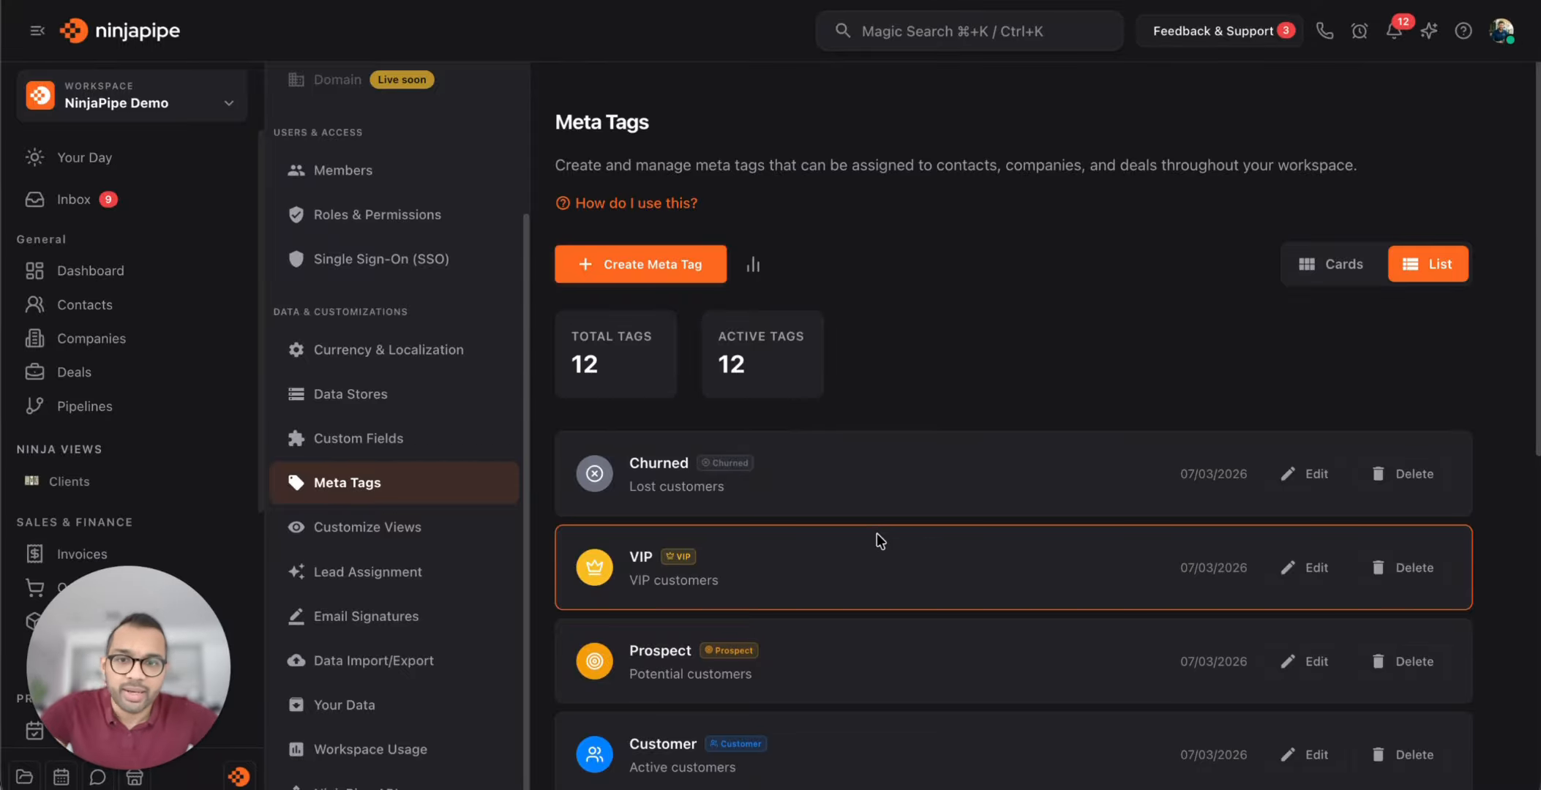
pyautogui.scroll(-5, 849, 636)
pyautogui.scroll(5, 860, 651)
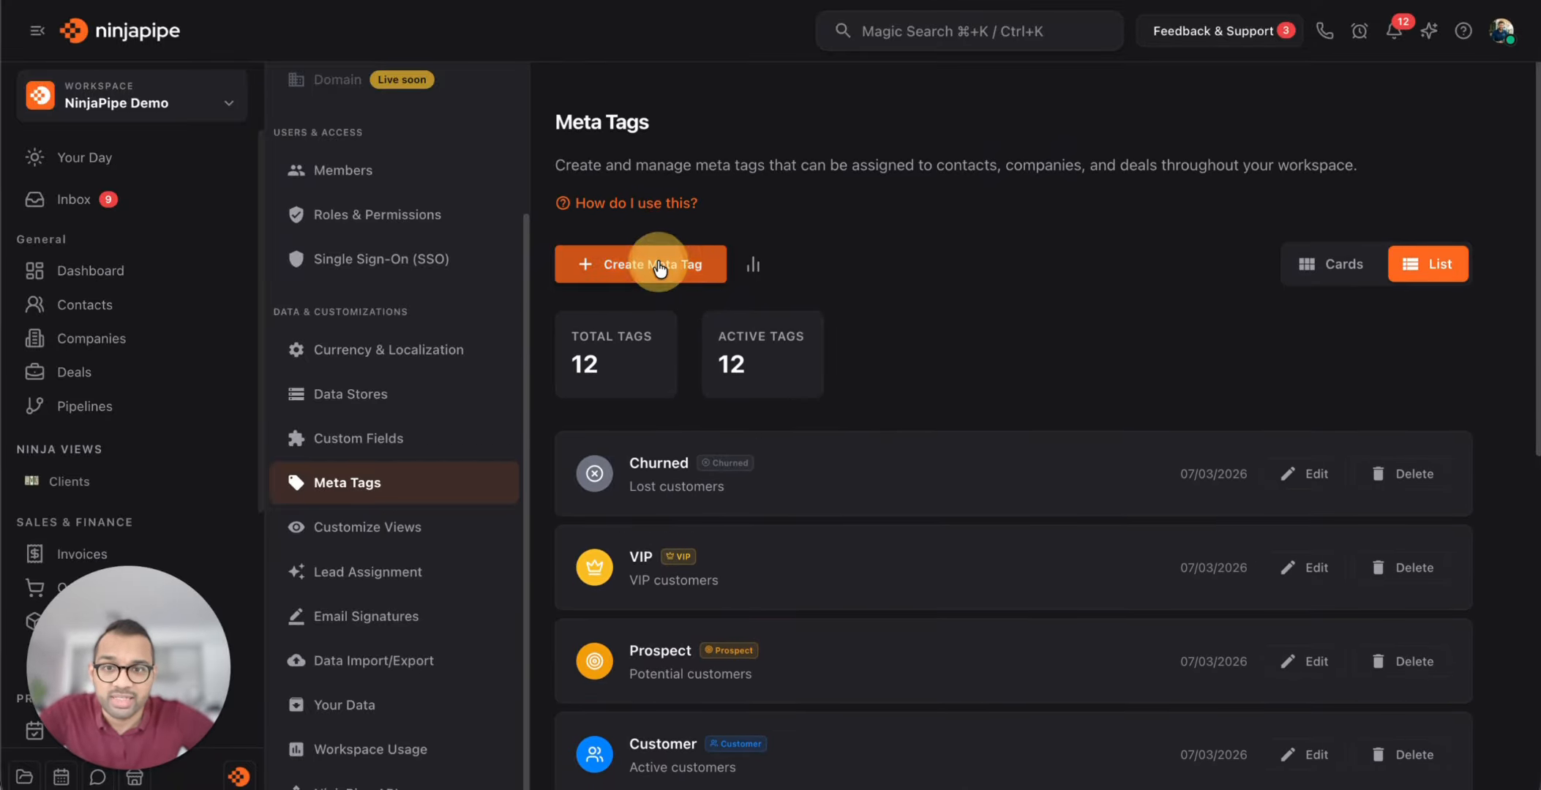
# Open the Create Meta Tag form and dismiss it without creating a tag
pyautogui.click(653, 264)
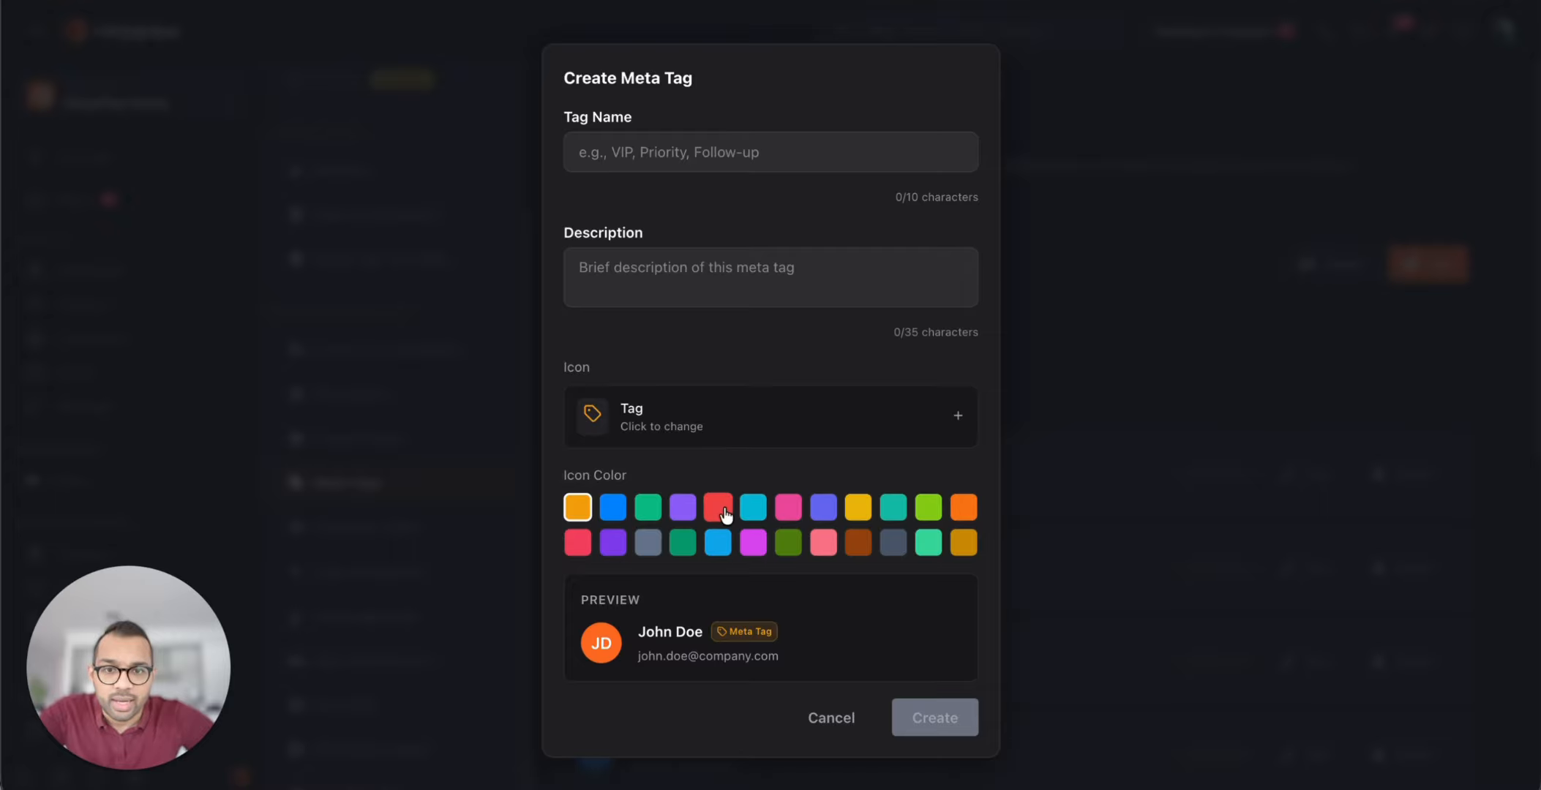
pyautogui.click(1194, 388)
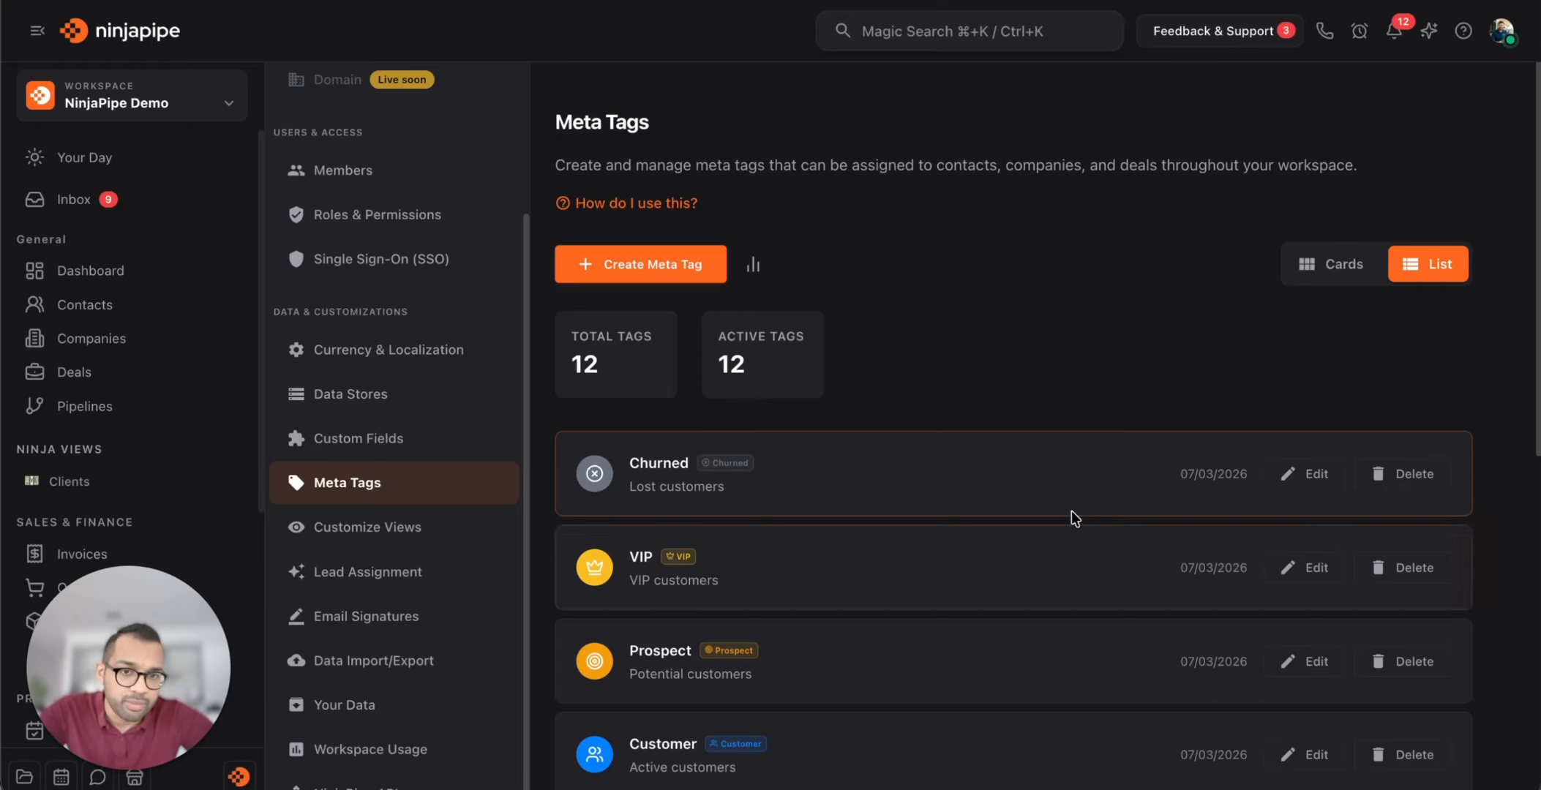
pyautogui.click(659, 262)
pyautogui.click(735, 295)
pyautogui.click(1151, 489)
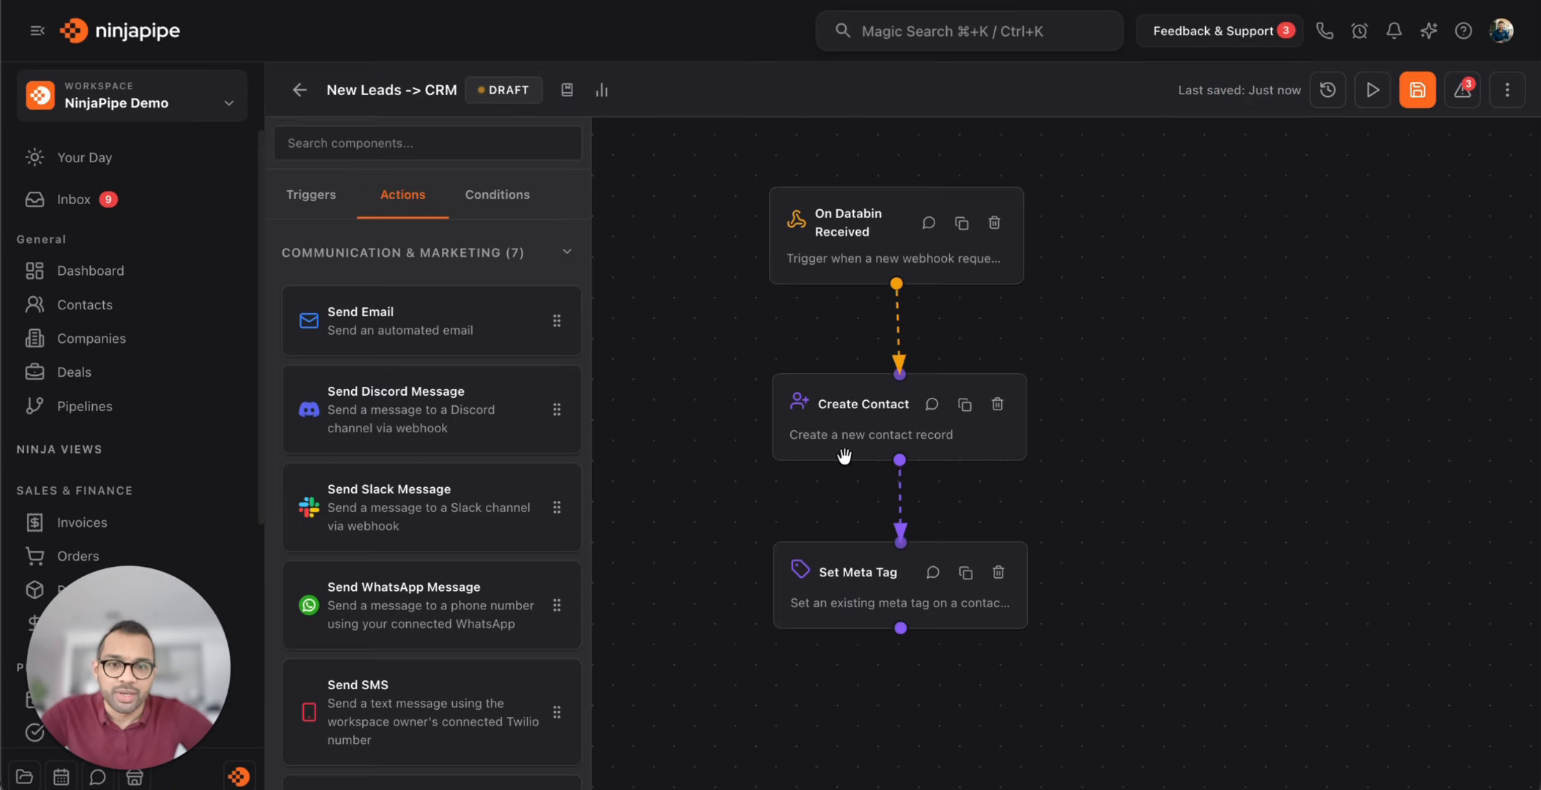
pyautogui.click(862, 604)
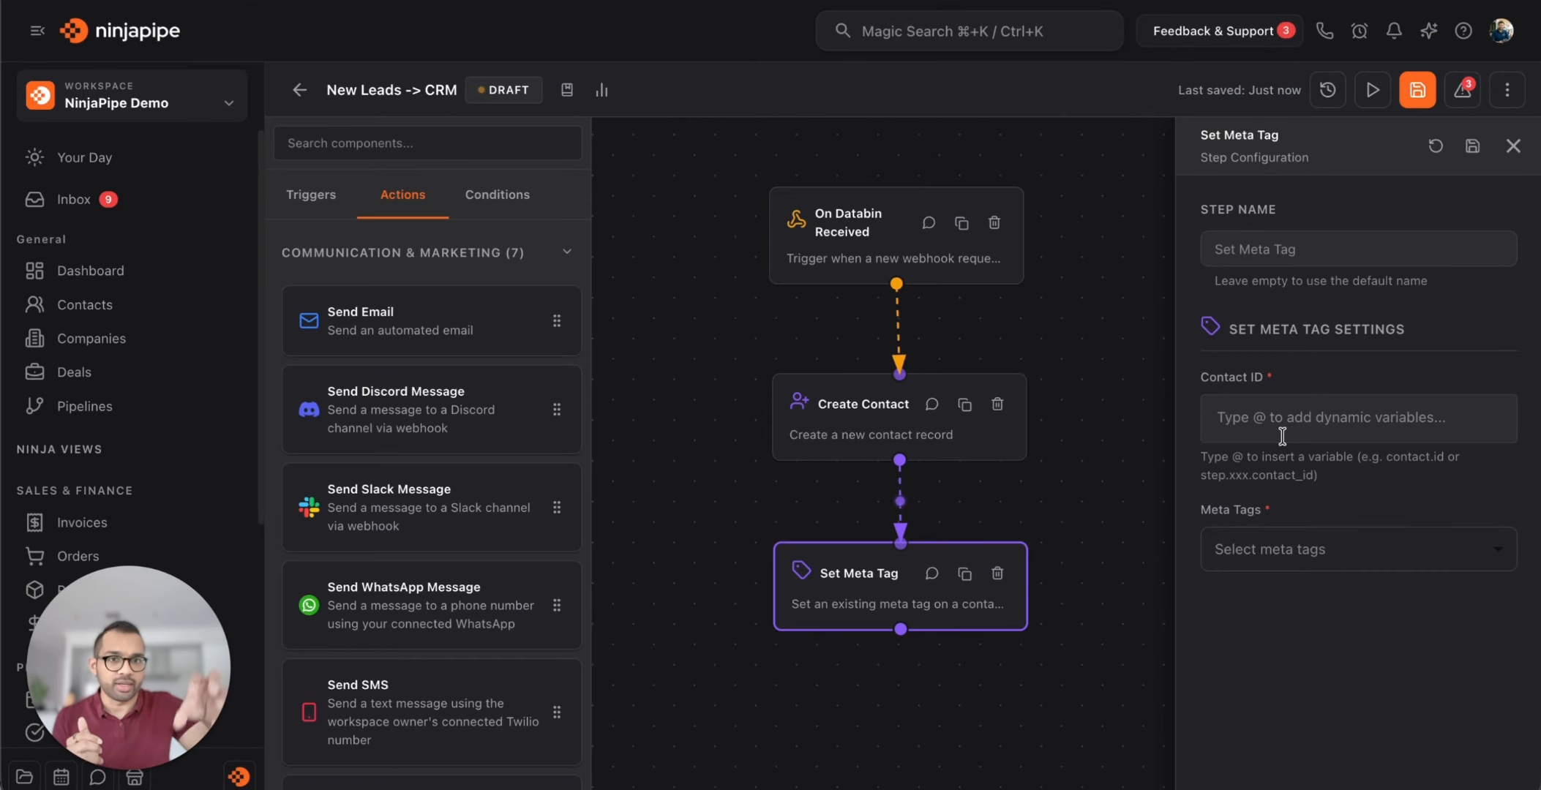
pyautogui.click(1302, 420)
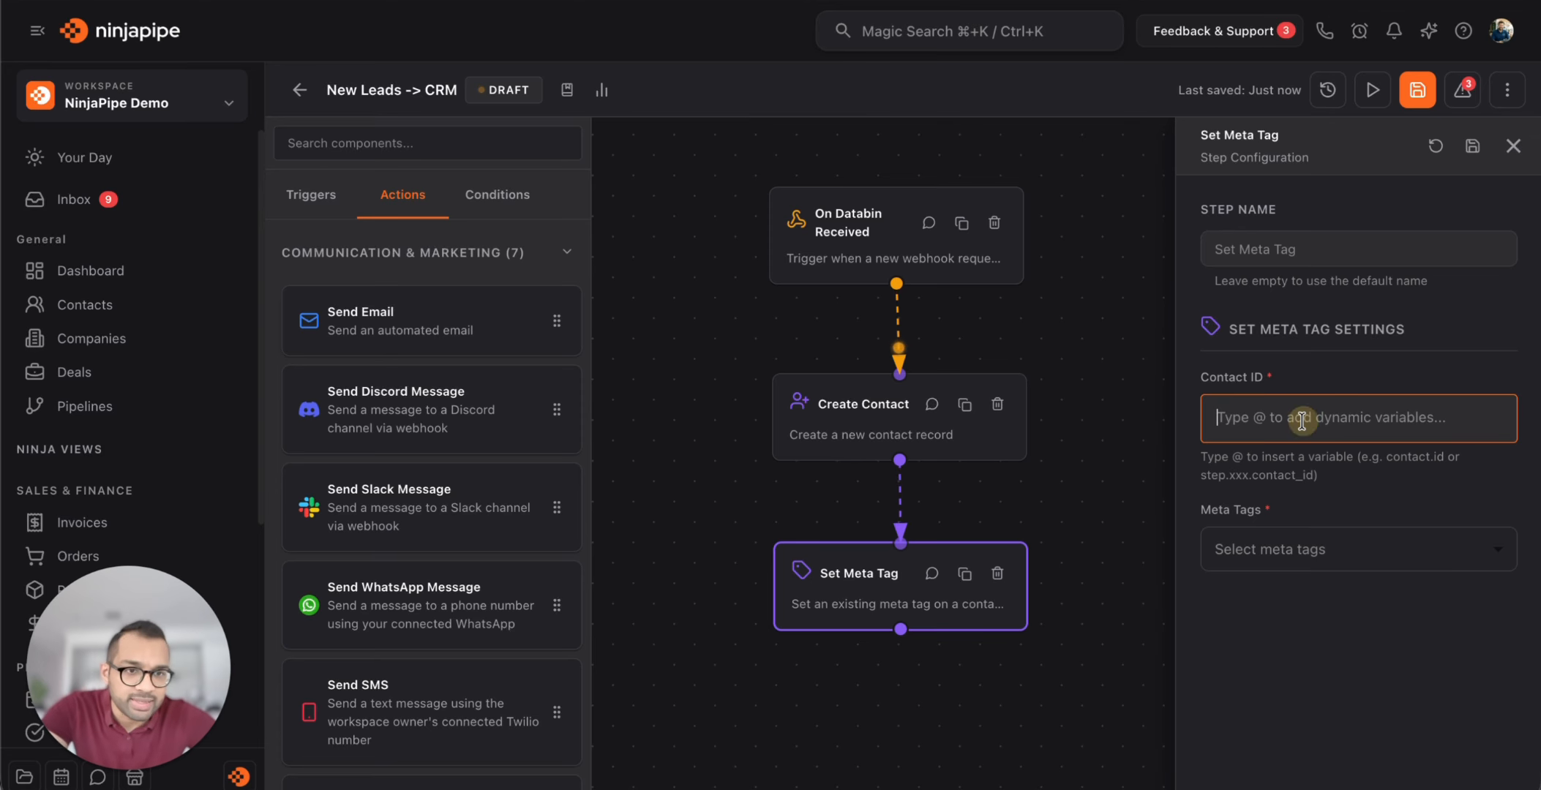
pyautogui.write('@')
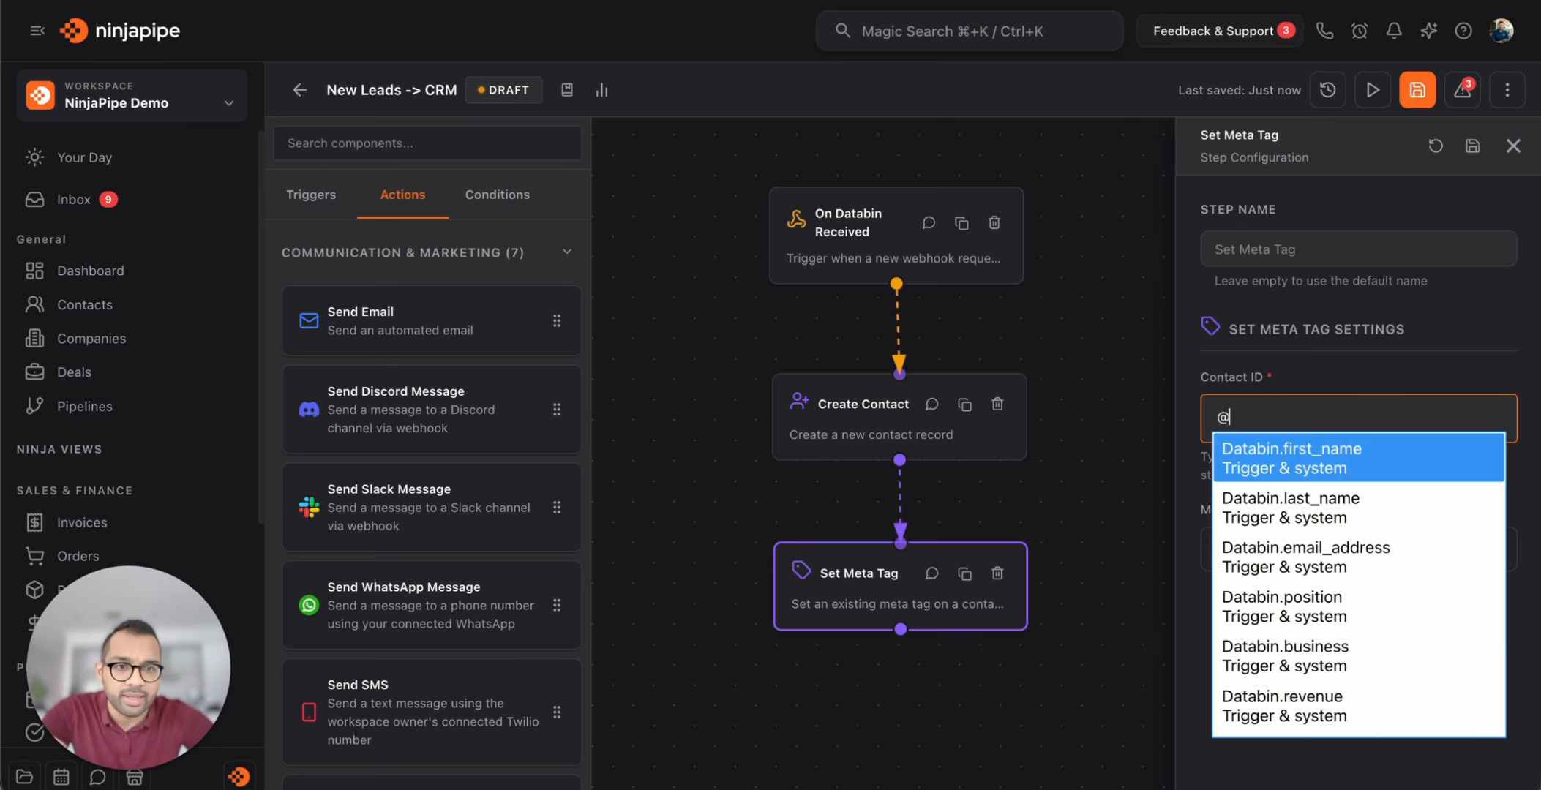
pyautogui.write('cont')
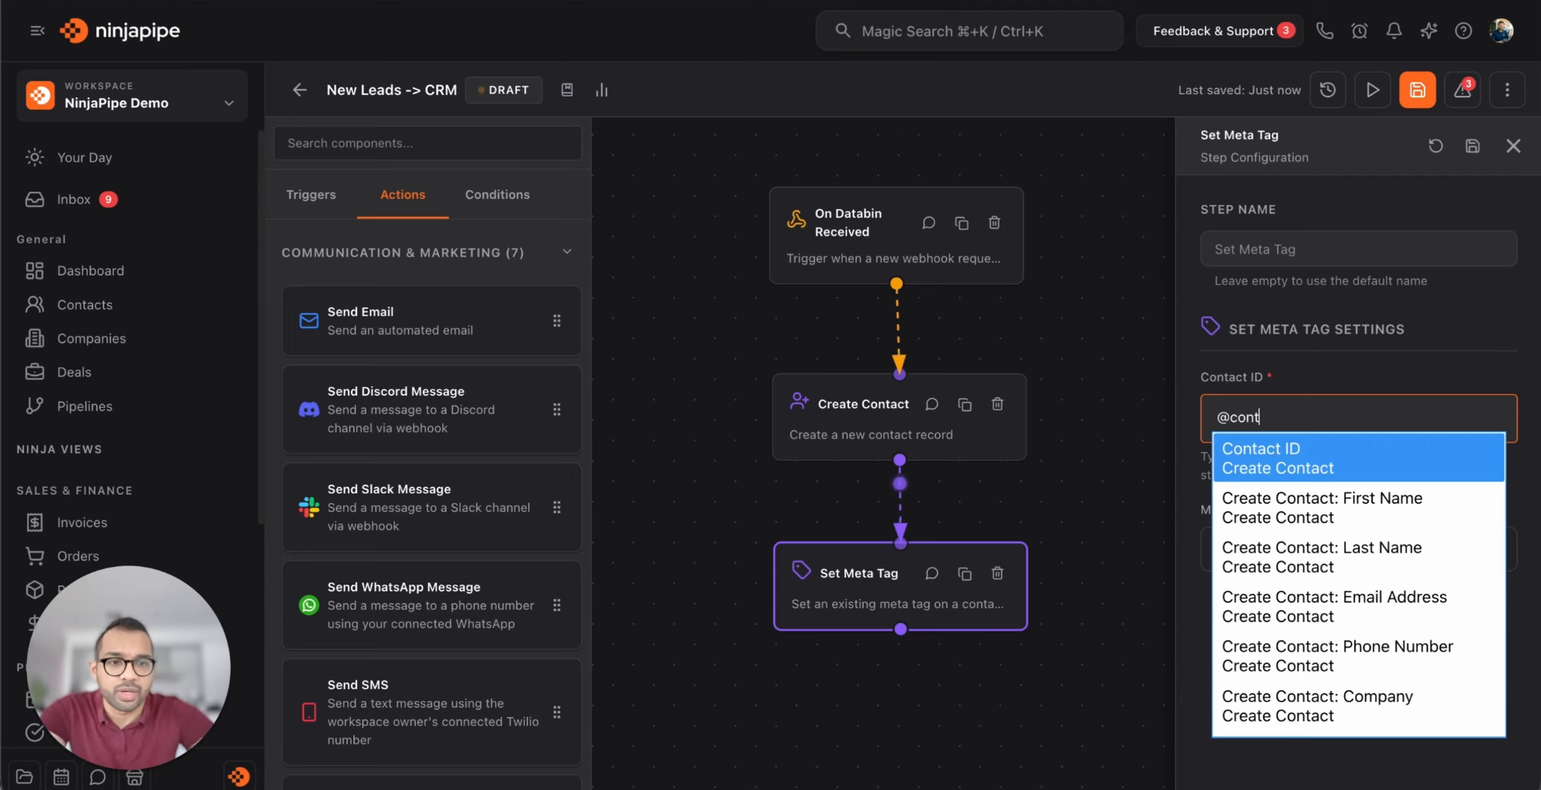
pyautogui.click(1306, 472)
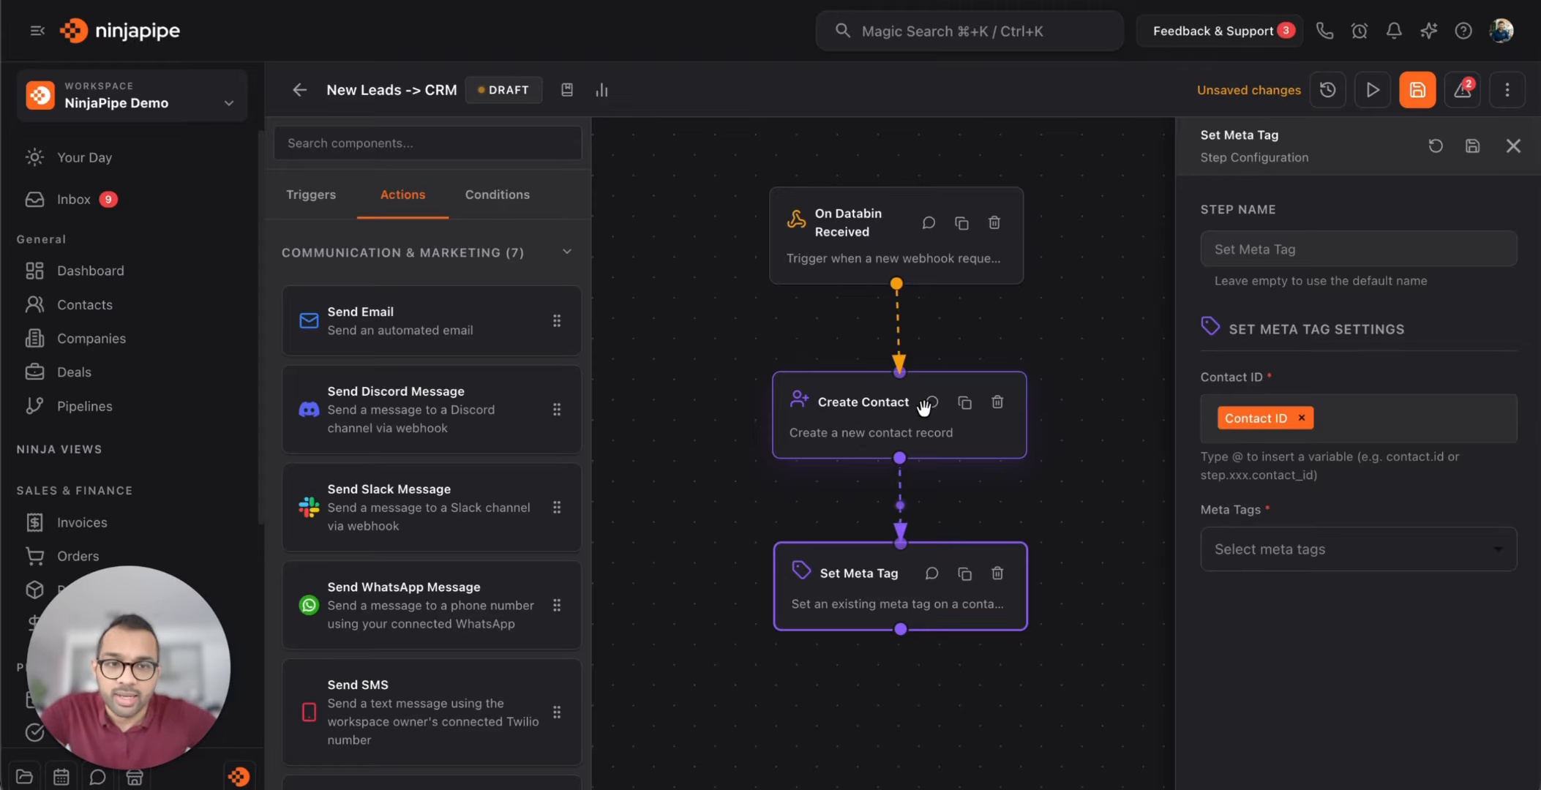
# Select the Qualified, VIP Client and Meta Ads tags for the step
pyautogui.click(1286, 554)
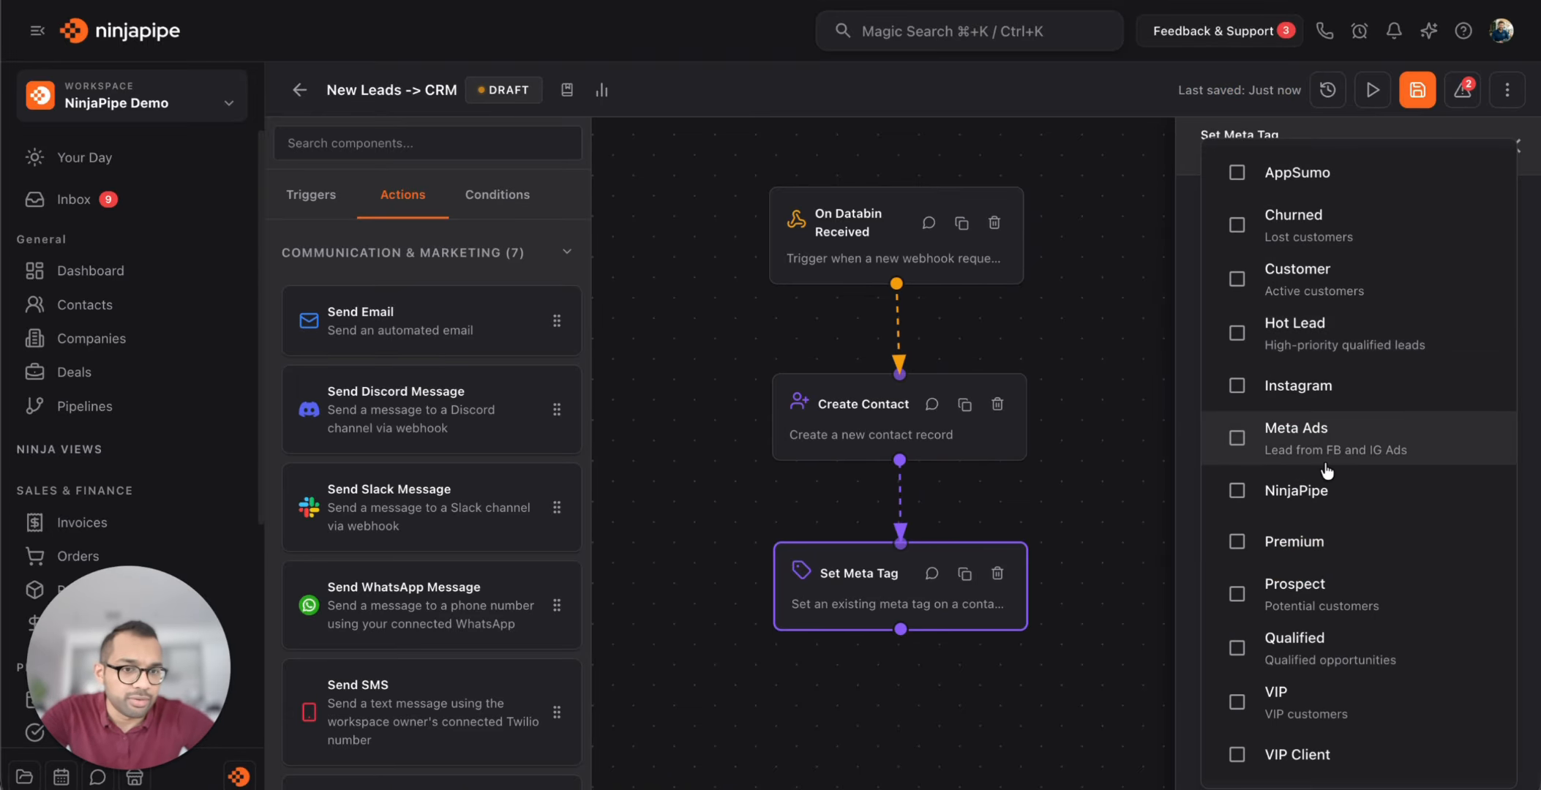
pyautogui.click(1317, 662)
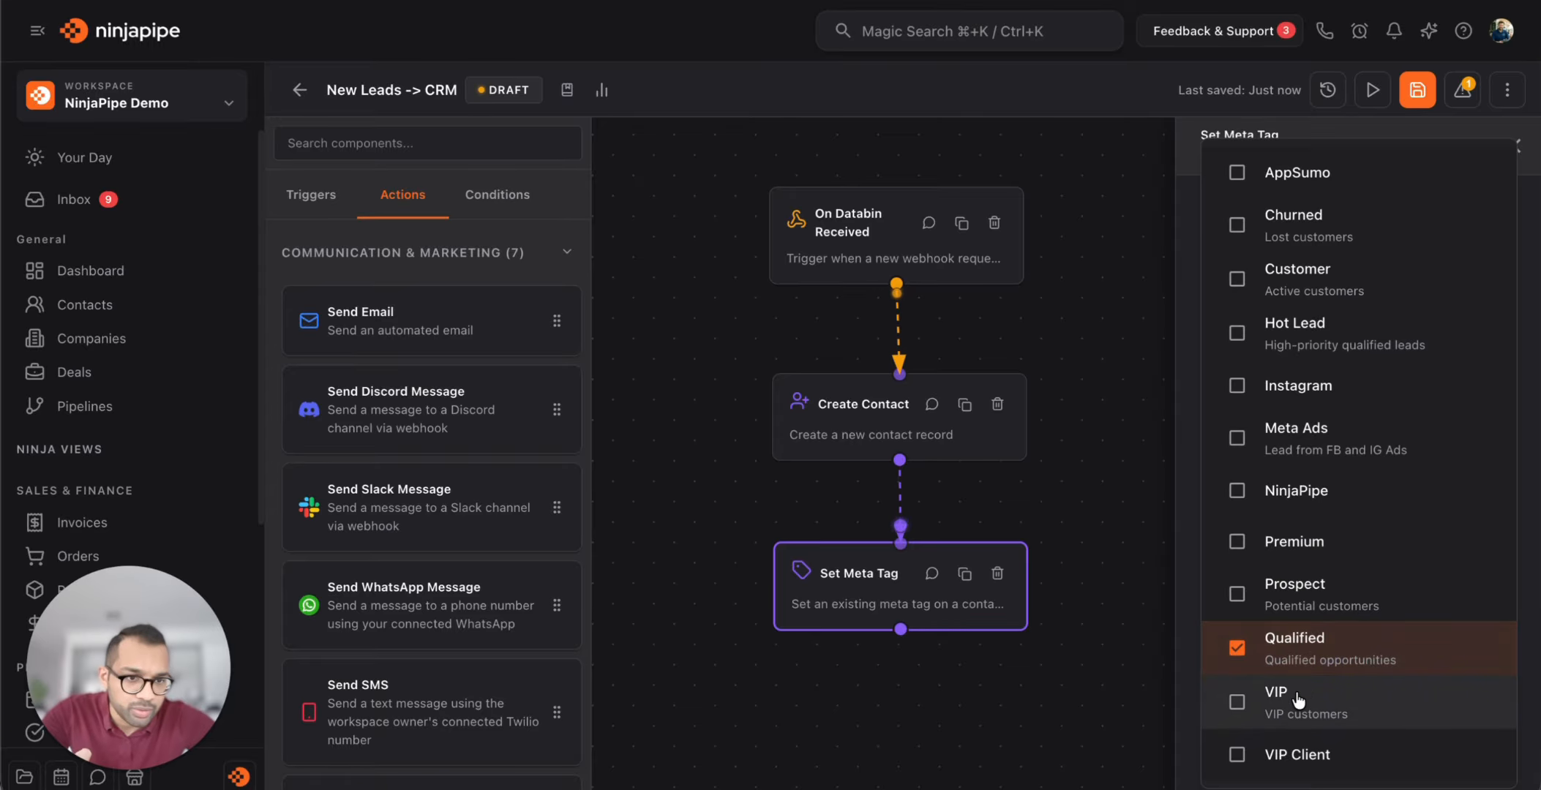
pyautogui.click(1300, 755)
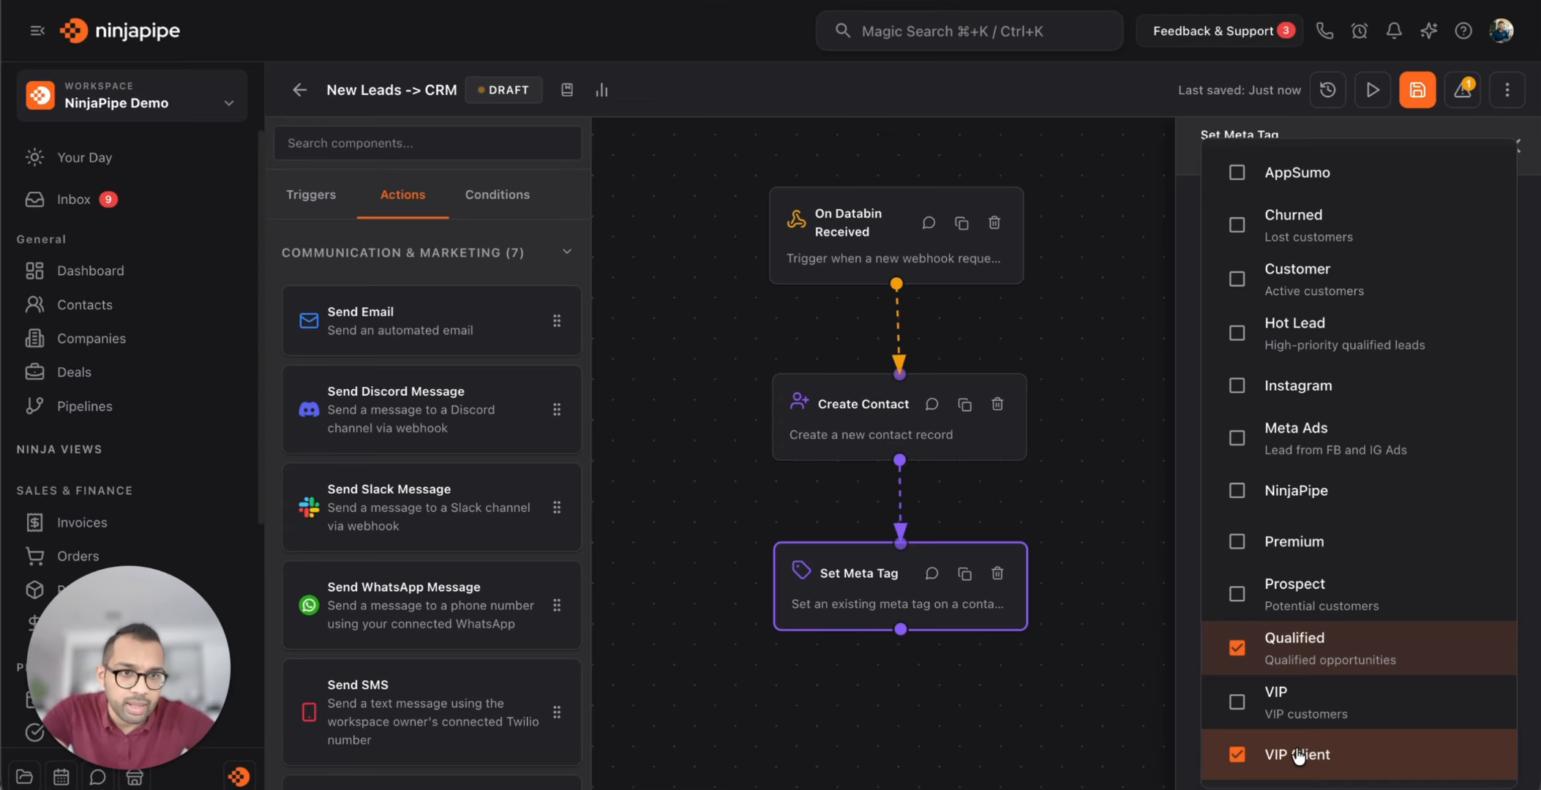
pyautogui.click(1328, 432)
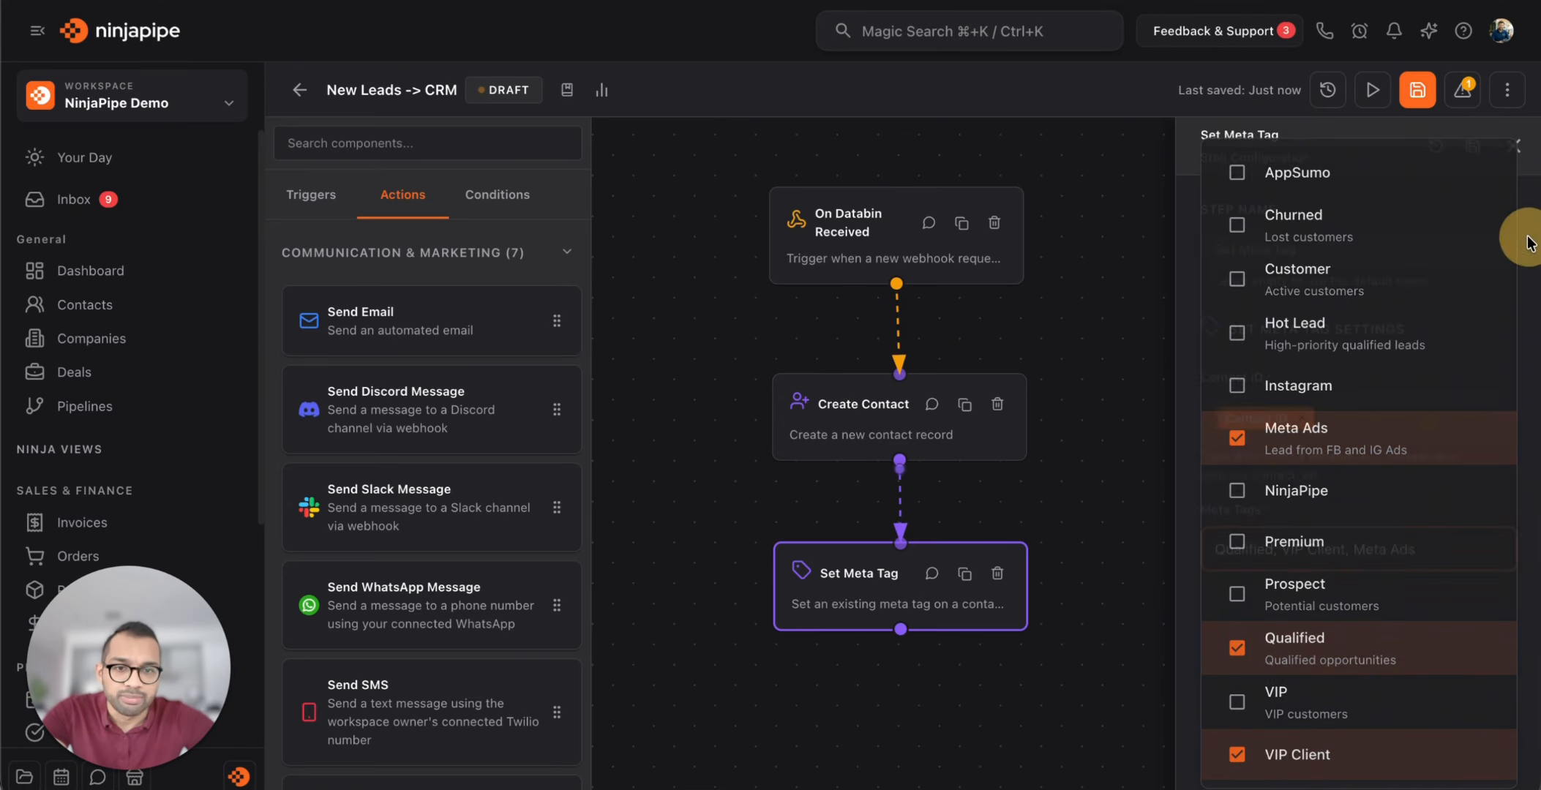
pyautogui.click(1105, 505)
# Save the step and workflow, then switch the workflow from draft to Active
pyautogui.click(1472, 146)
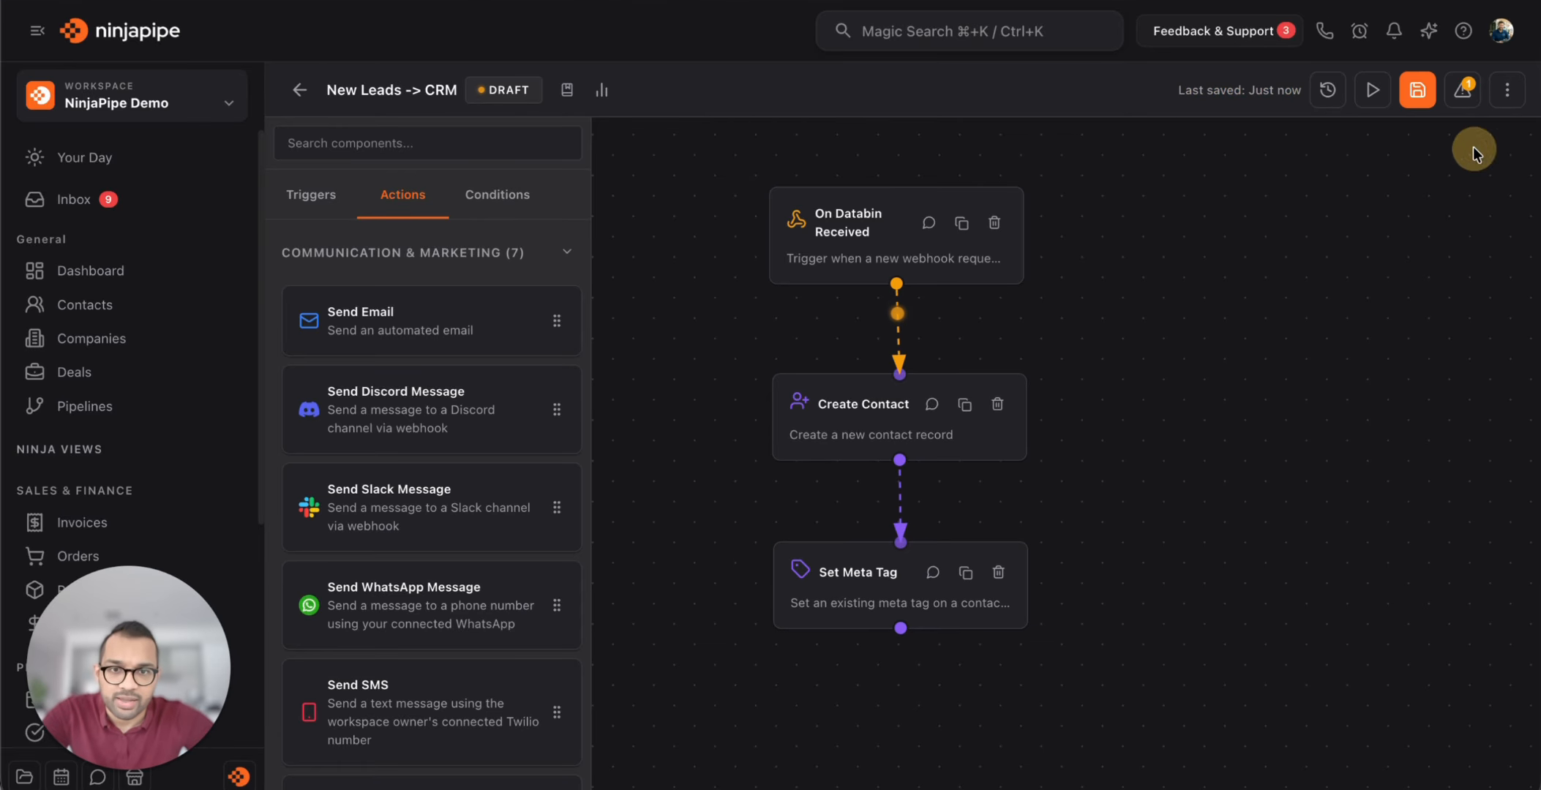
pyautogui.click(1414, 91)
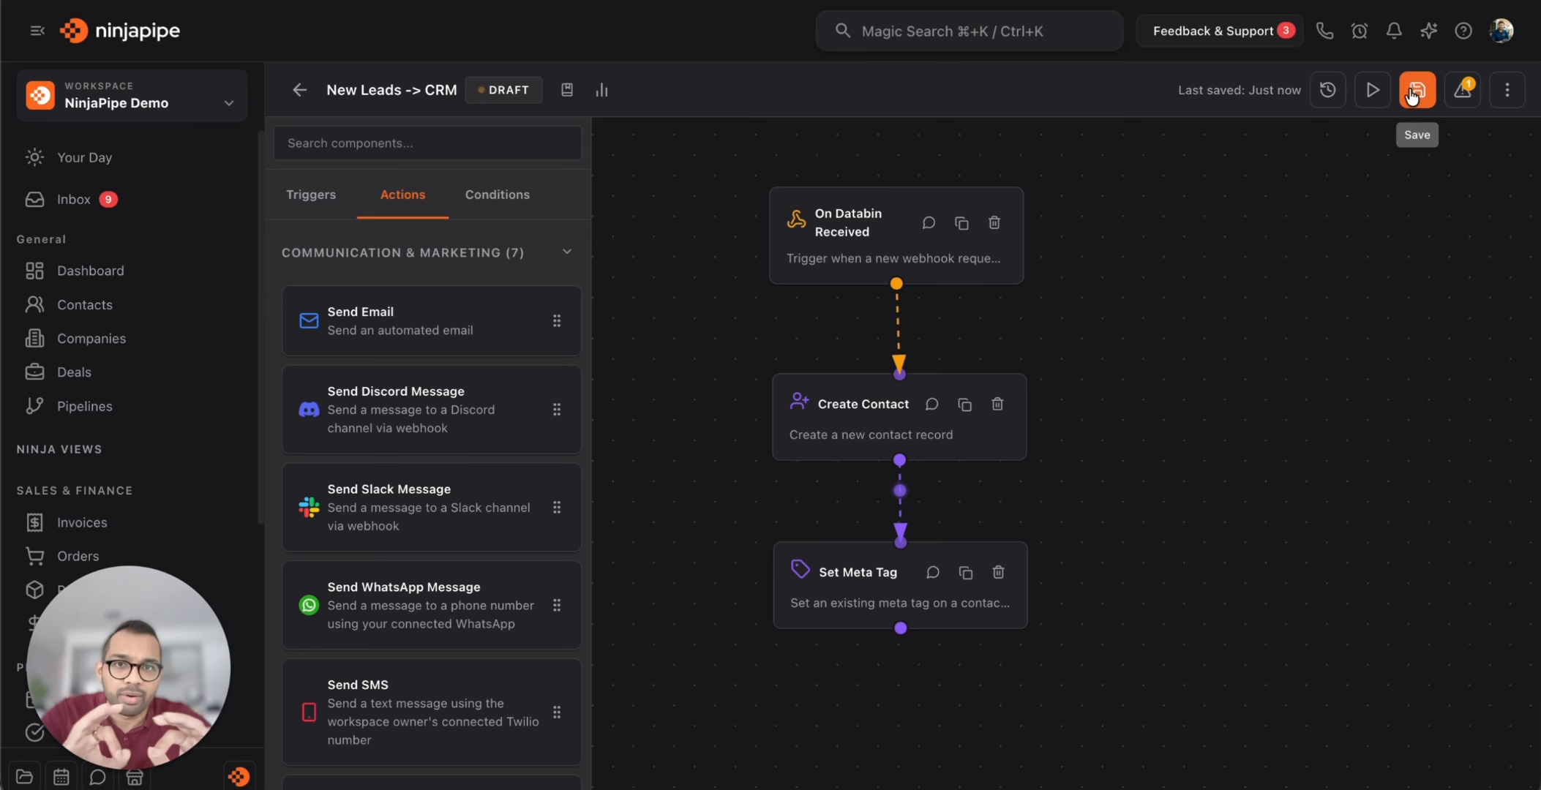
pyautogui.click(1374, 94)
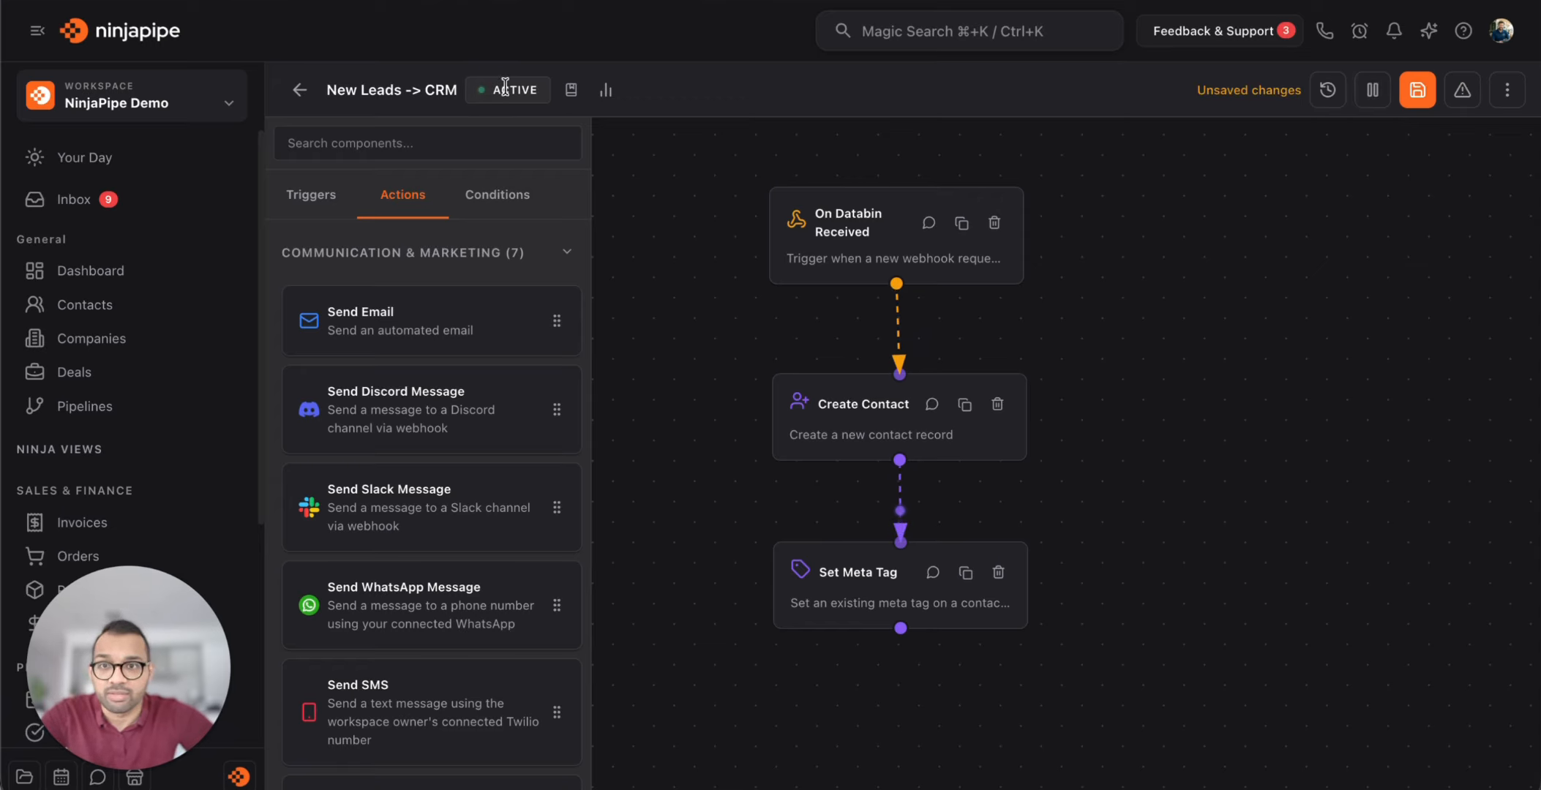
# Open the workflow's Execution History panel, currently showing 0 runs
pyautogui.click(1326, 94)
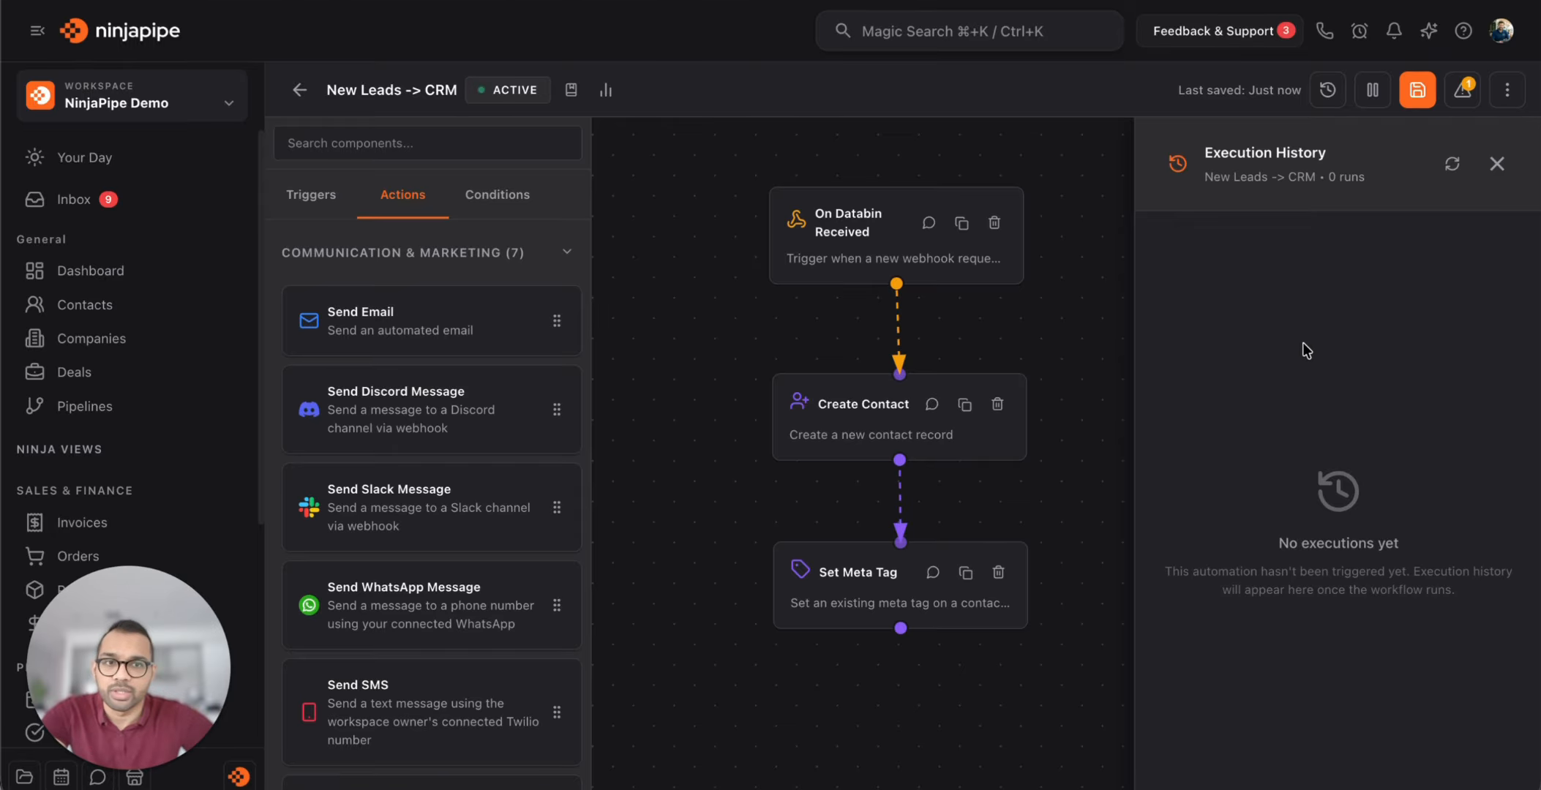
# Resend the sample lead POST from Postman to the webhook, getting 200 OK
pyautogui.click(1174, 788)
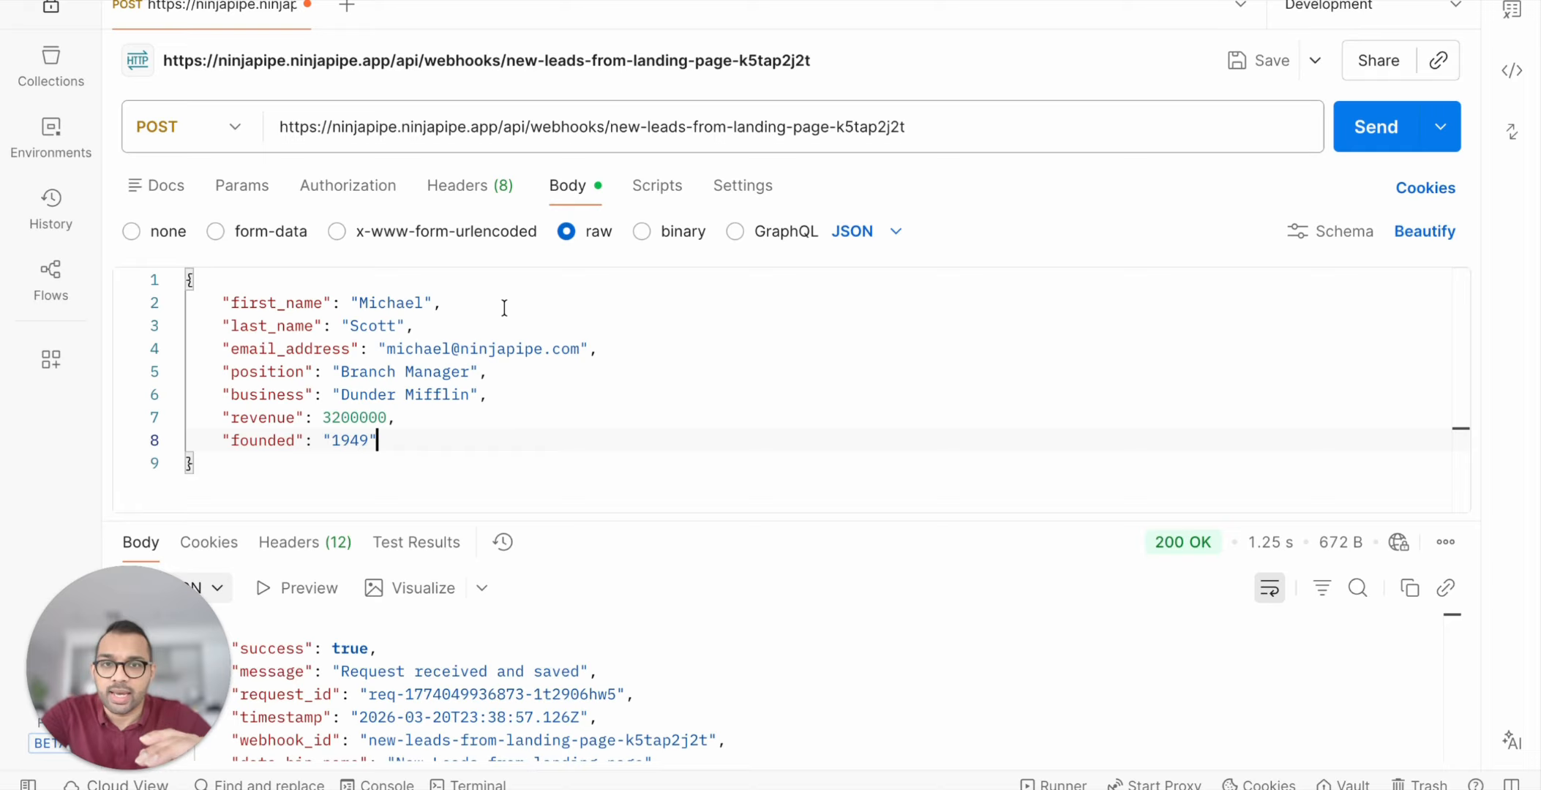
pyautogui.click(1355, 142)
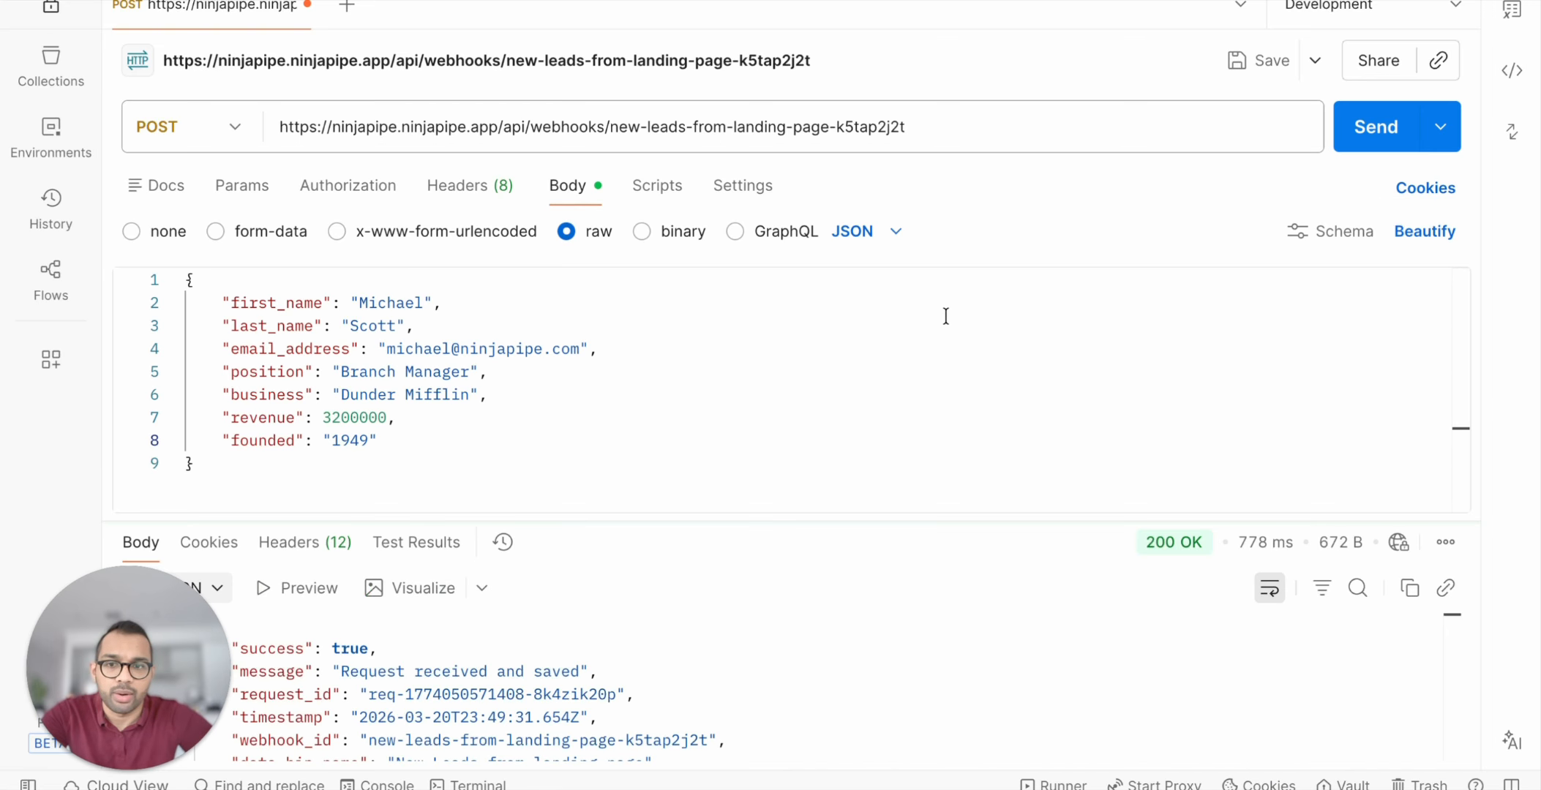
pyautogui.press('super+Tab')
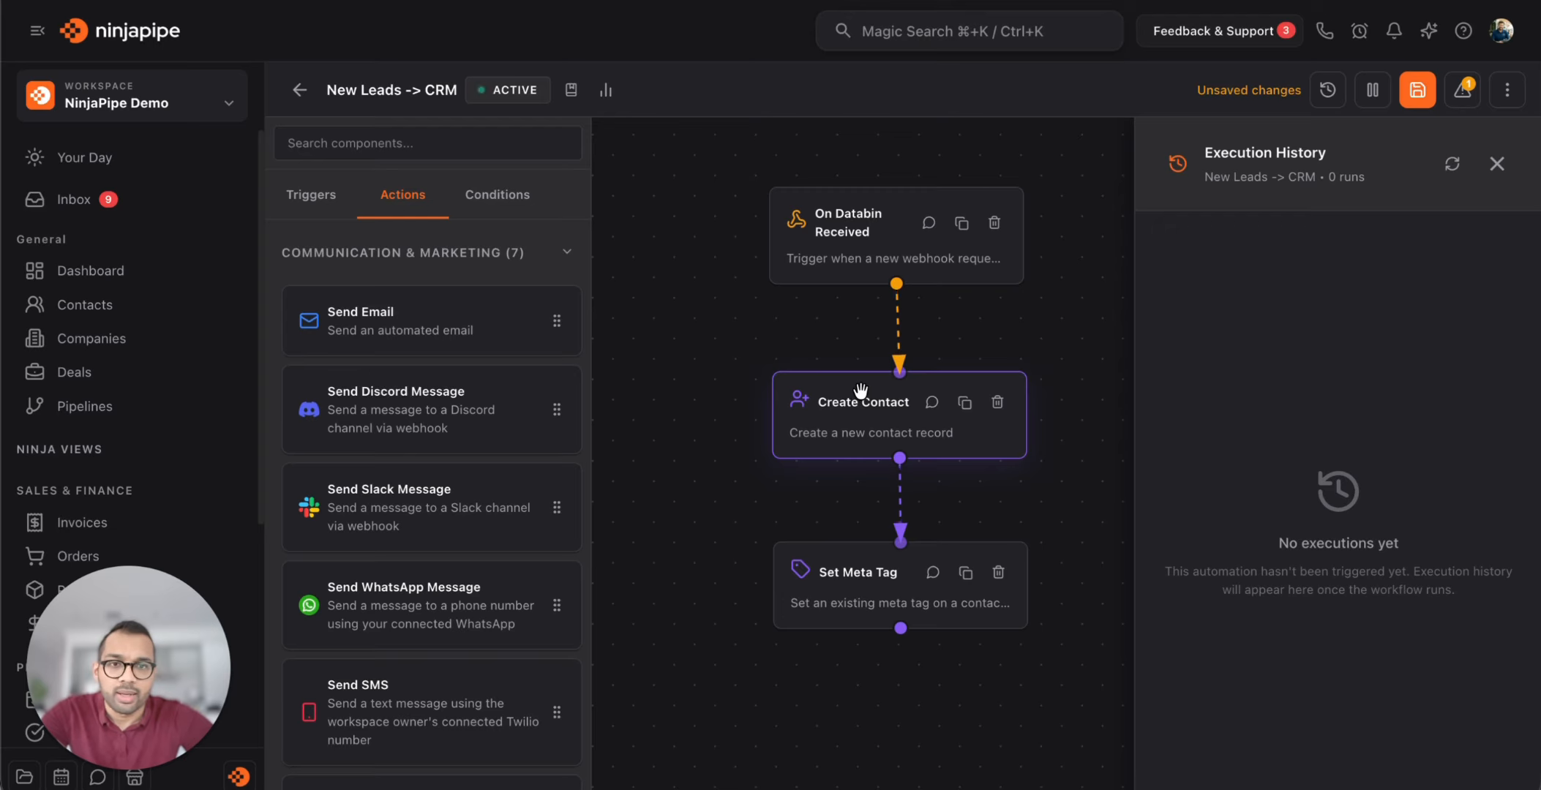
# Refresh Execution History until the run shows Completed 3/3, then inspect its details
pyautogui.click(1453, 168)
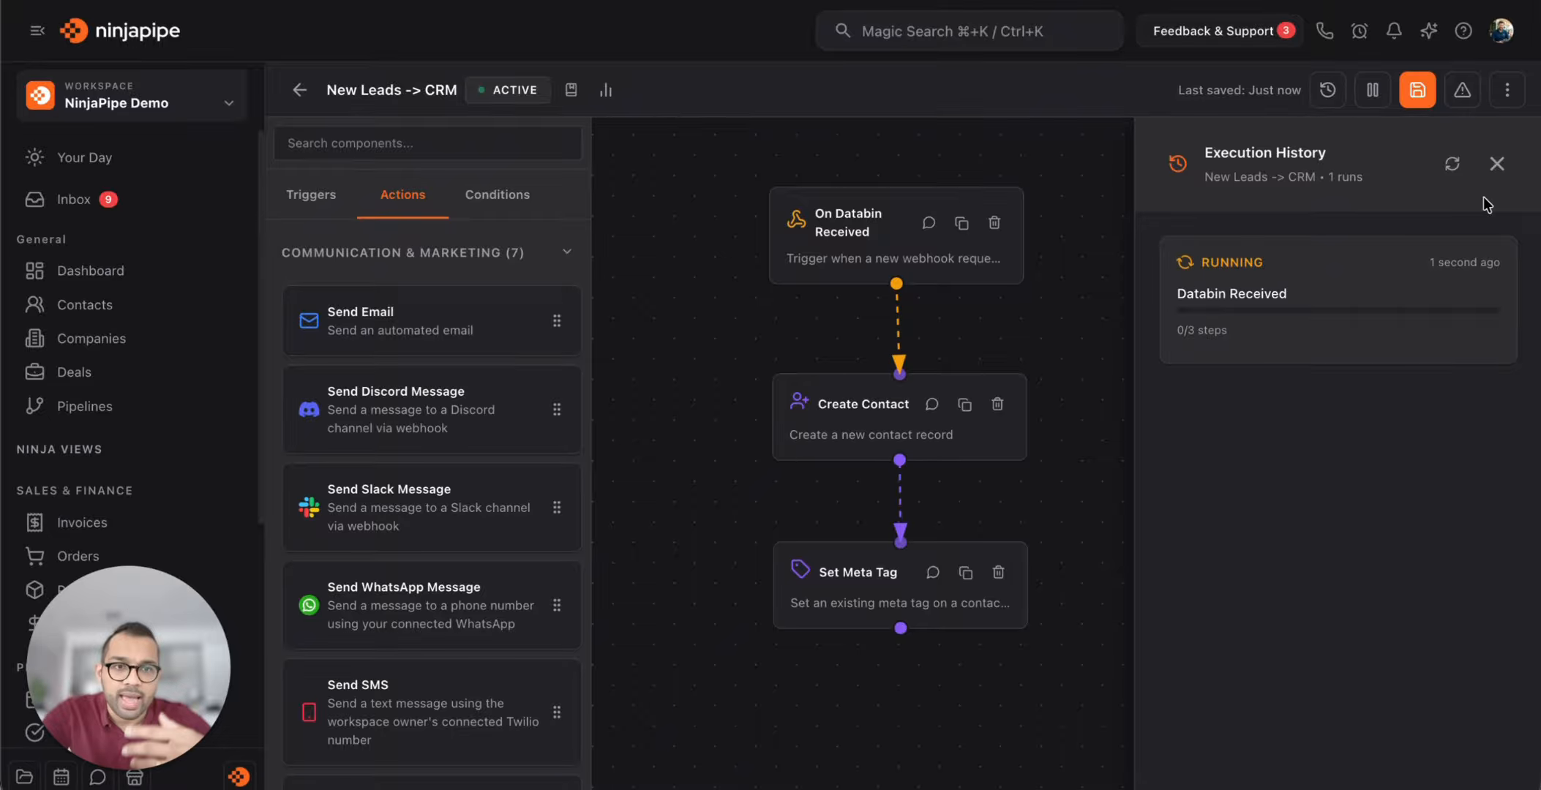
pyautogui.click(1451, 170)
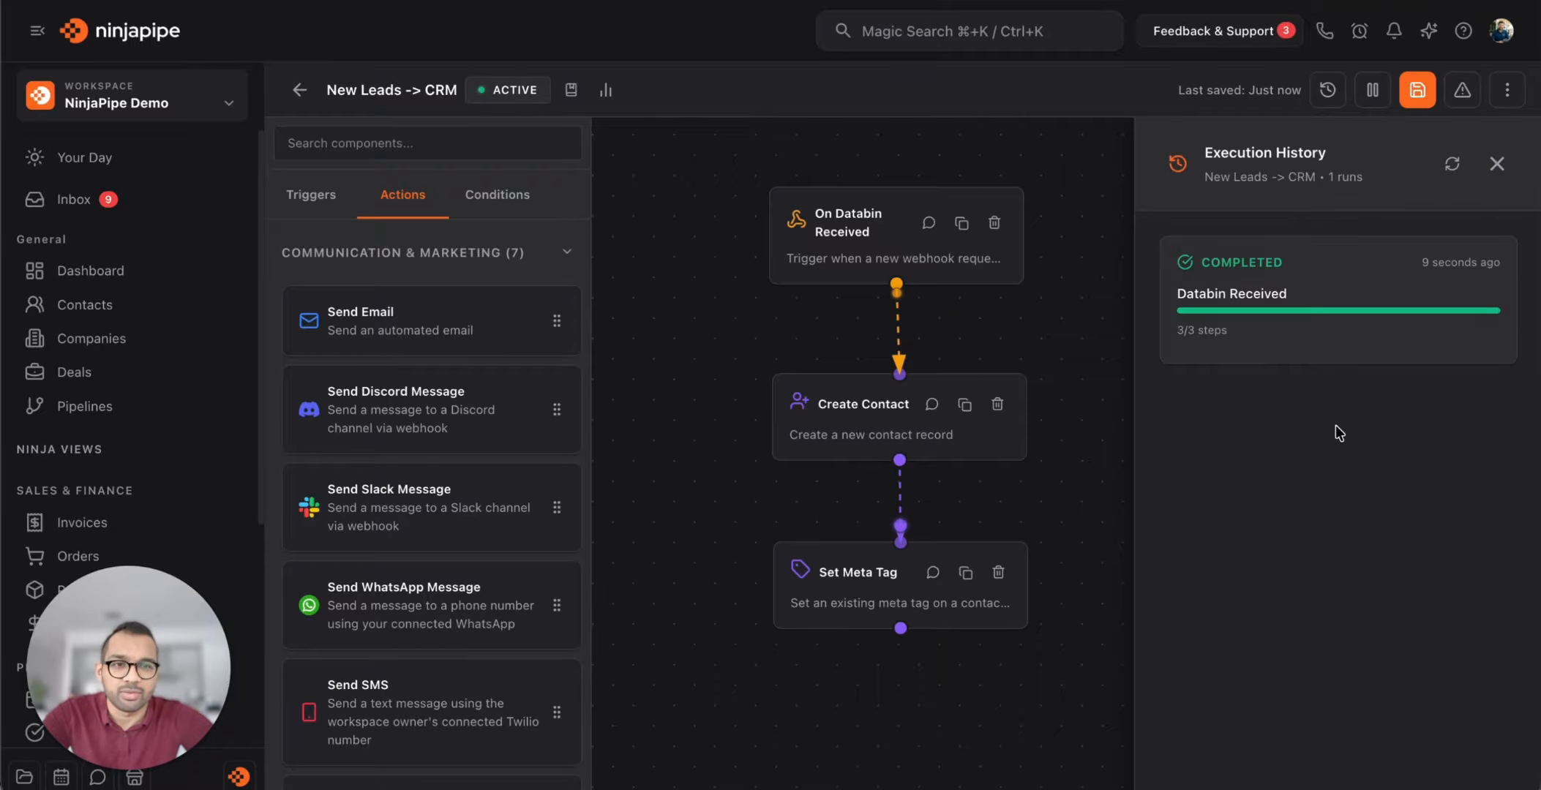
pyautogui.click(1382, 308)
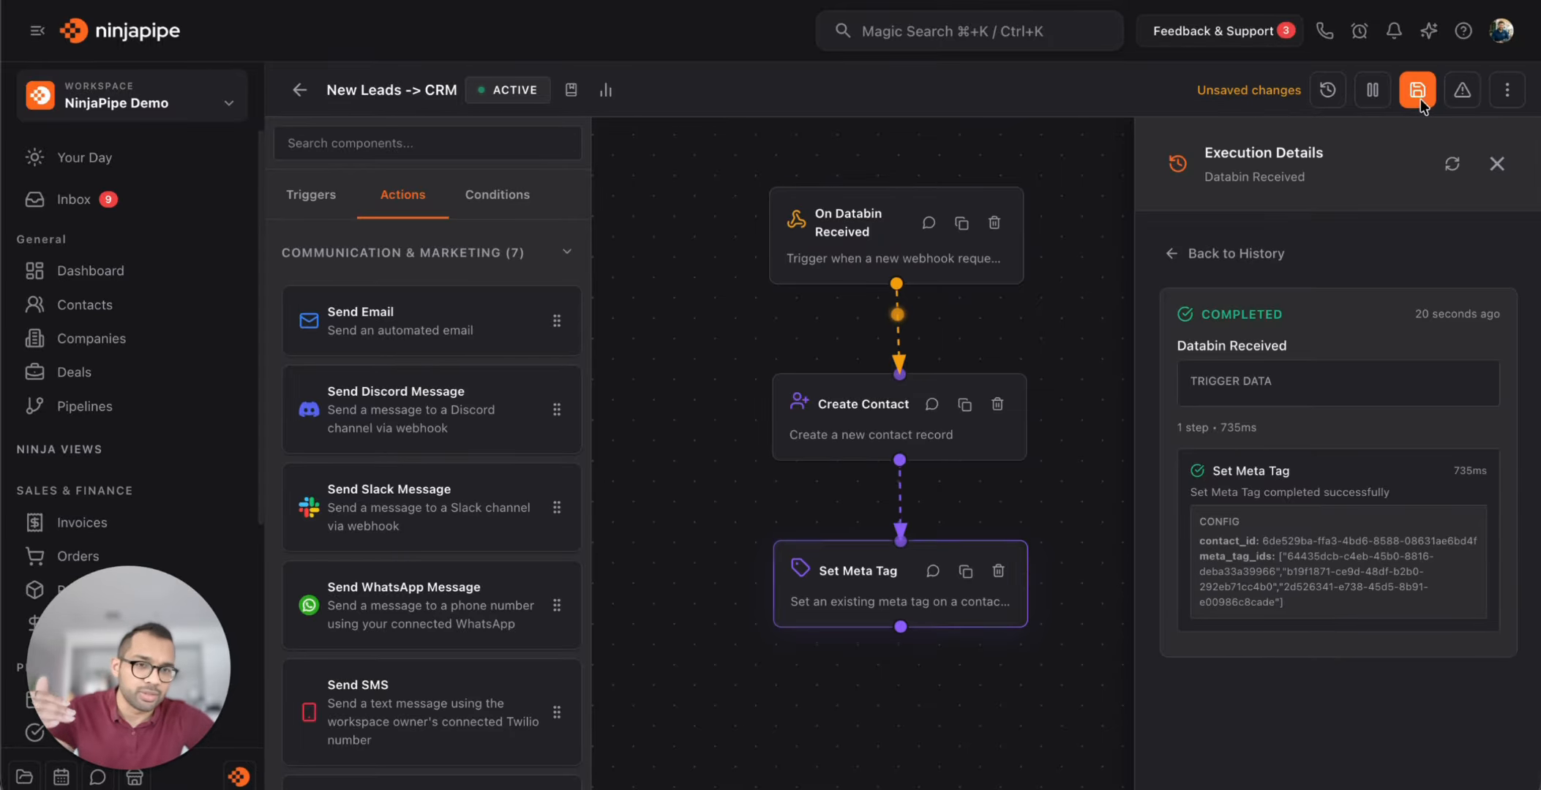
pyautogui.click(1497, 163)
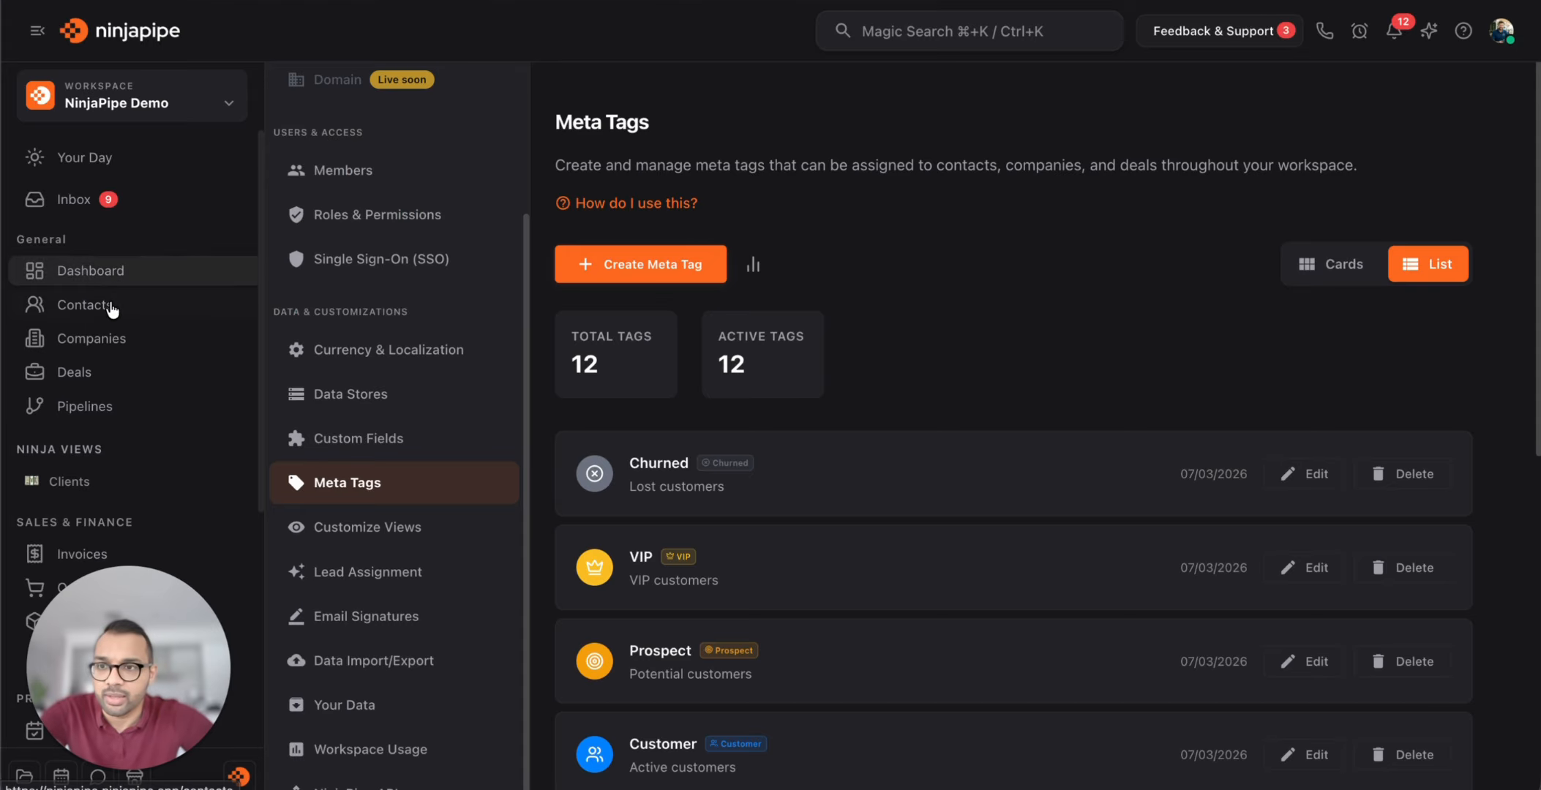
# Open the new lead under All Contacts to verify its Meta Ads, VIP Client and Qualified tags
pyautogui.click(110, 304)
pyautogui.click(593, 174)
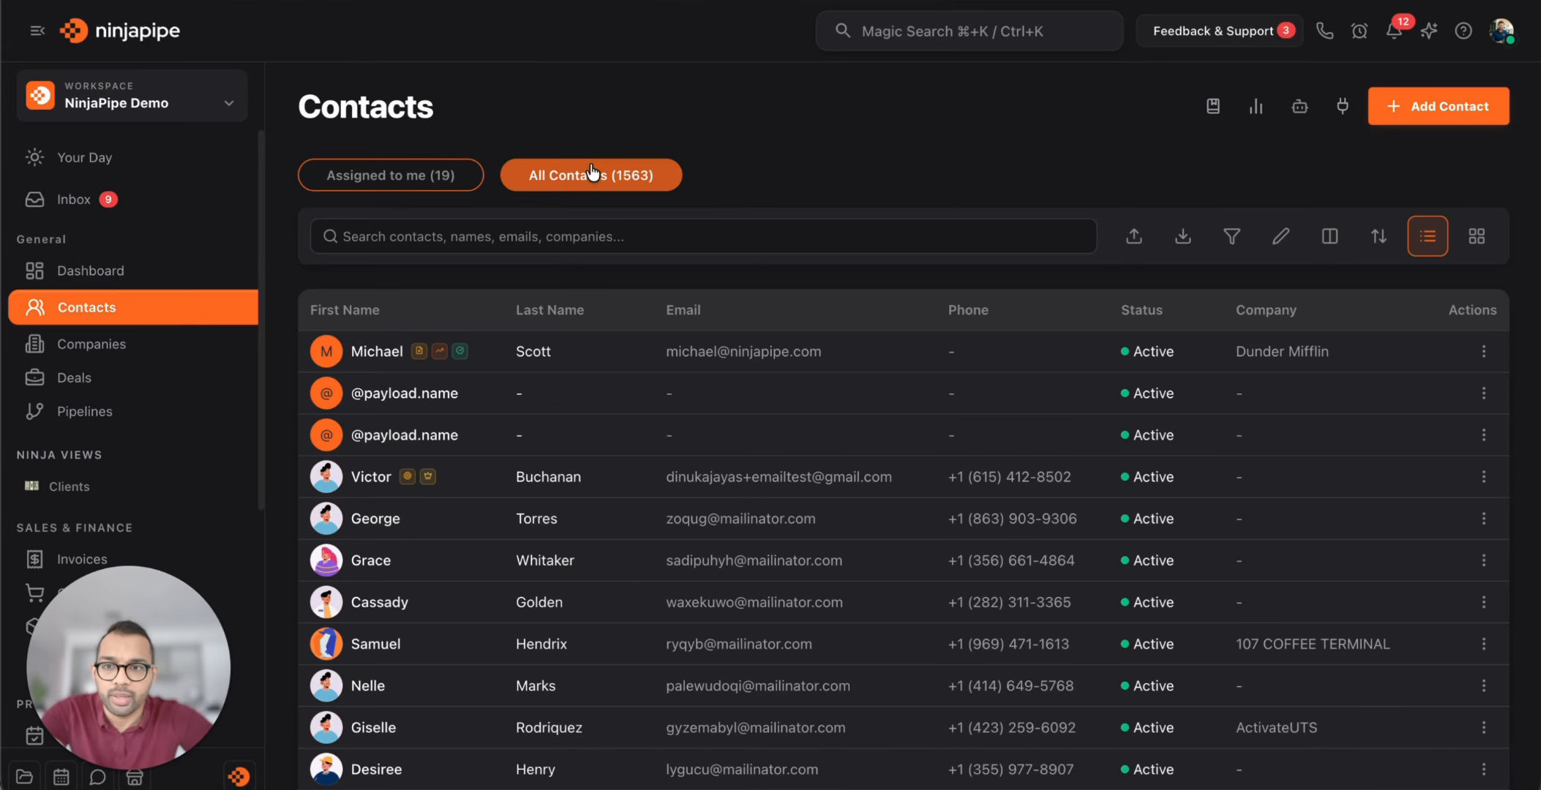
pyautogui.click(516, 365)
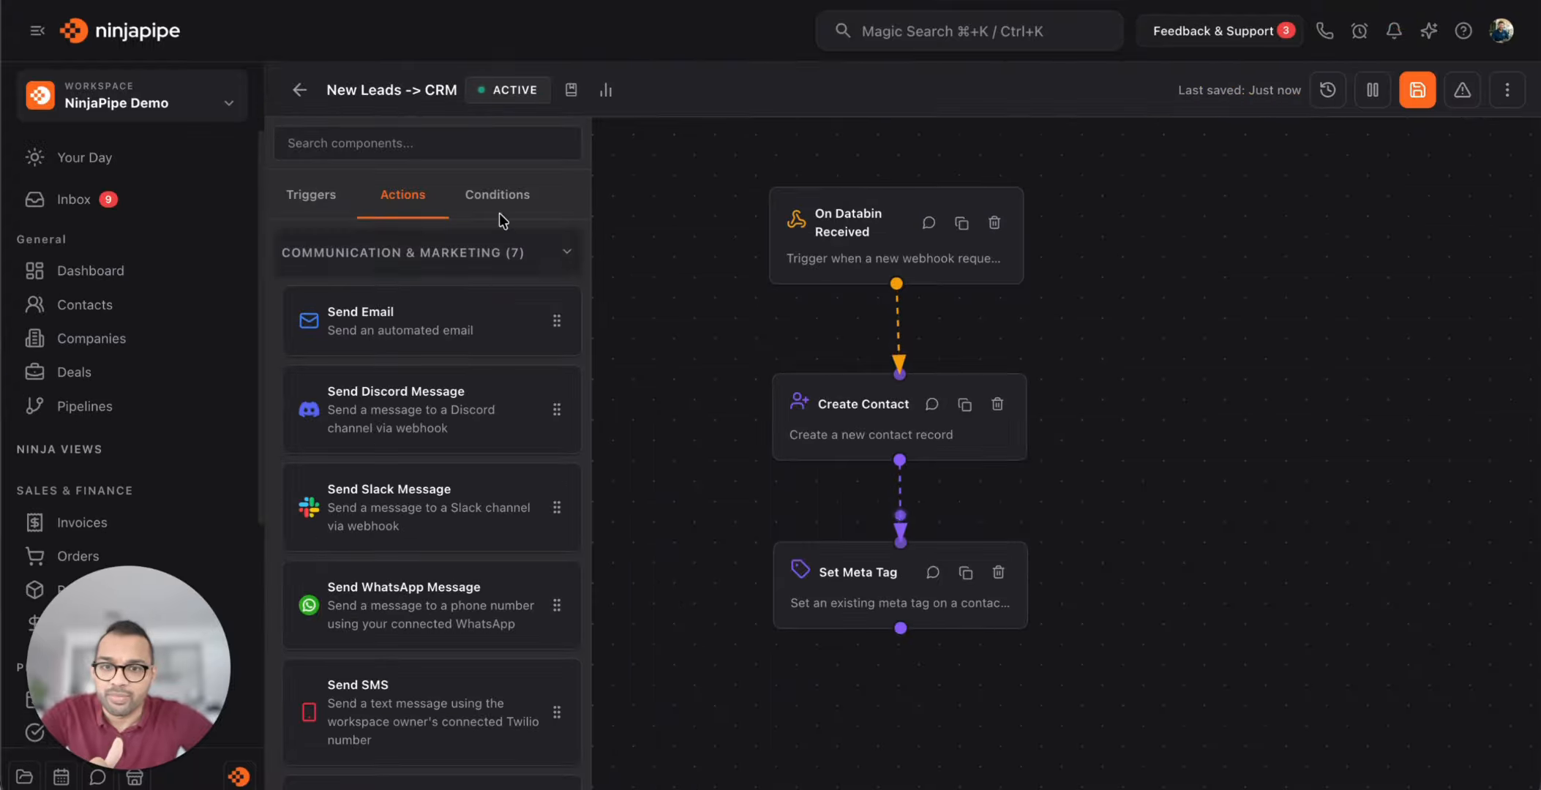
pyautogui.moveTo(1241, 471); pyautogui.dragTo(1245, 406)
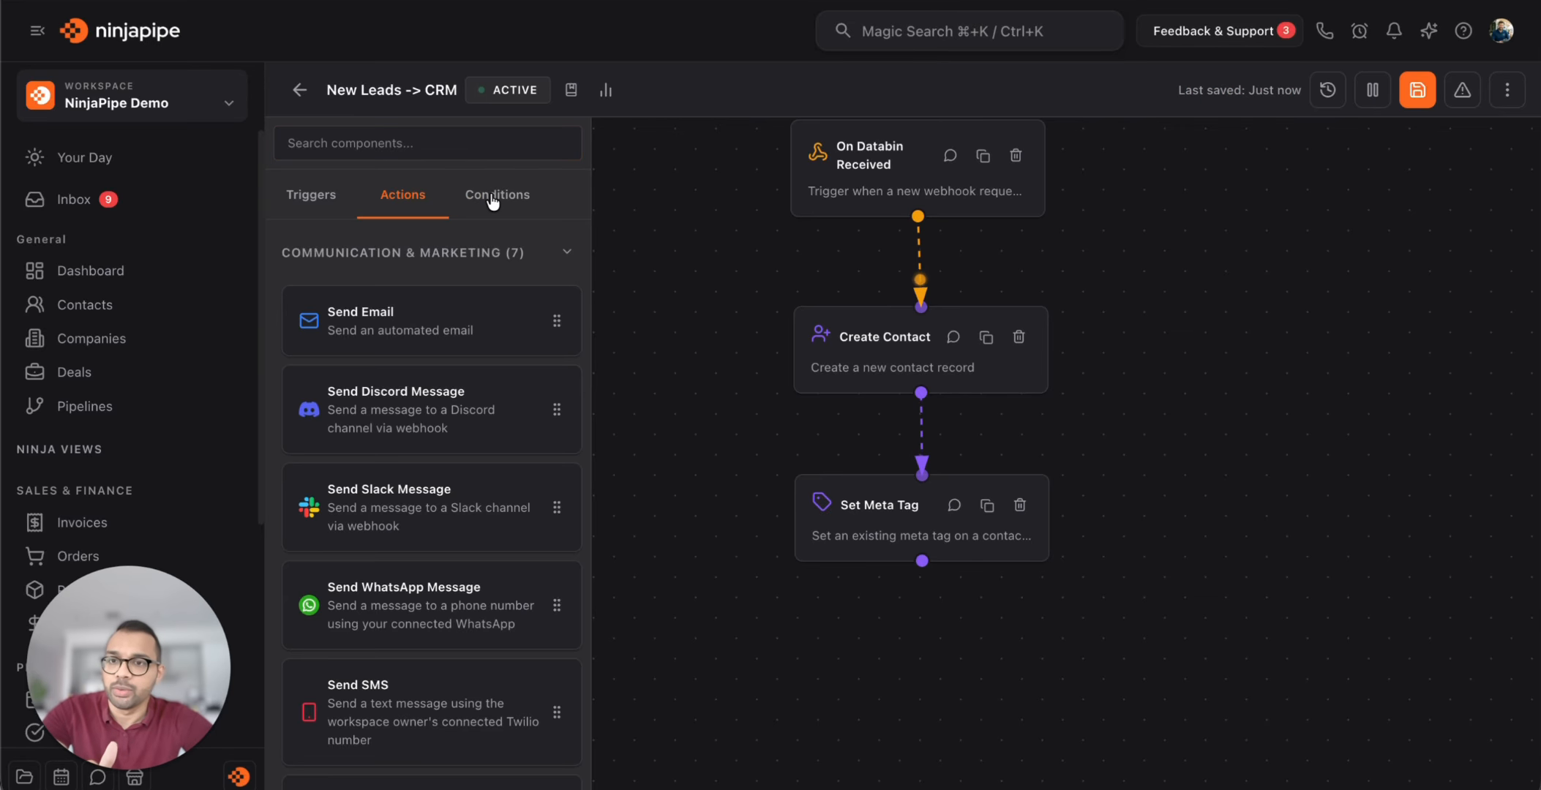
# Add a Wait step below Set Meta Tag and connect it from Set Meta Tag
pyautogui.click(424, 149)
pyautogui.write('wait')
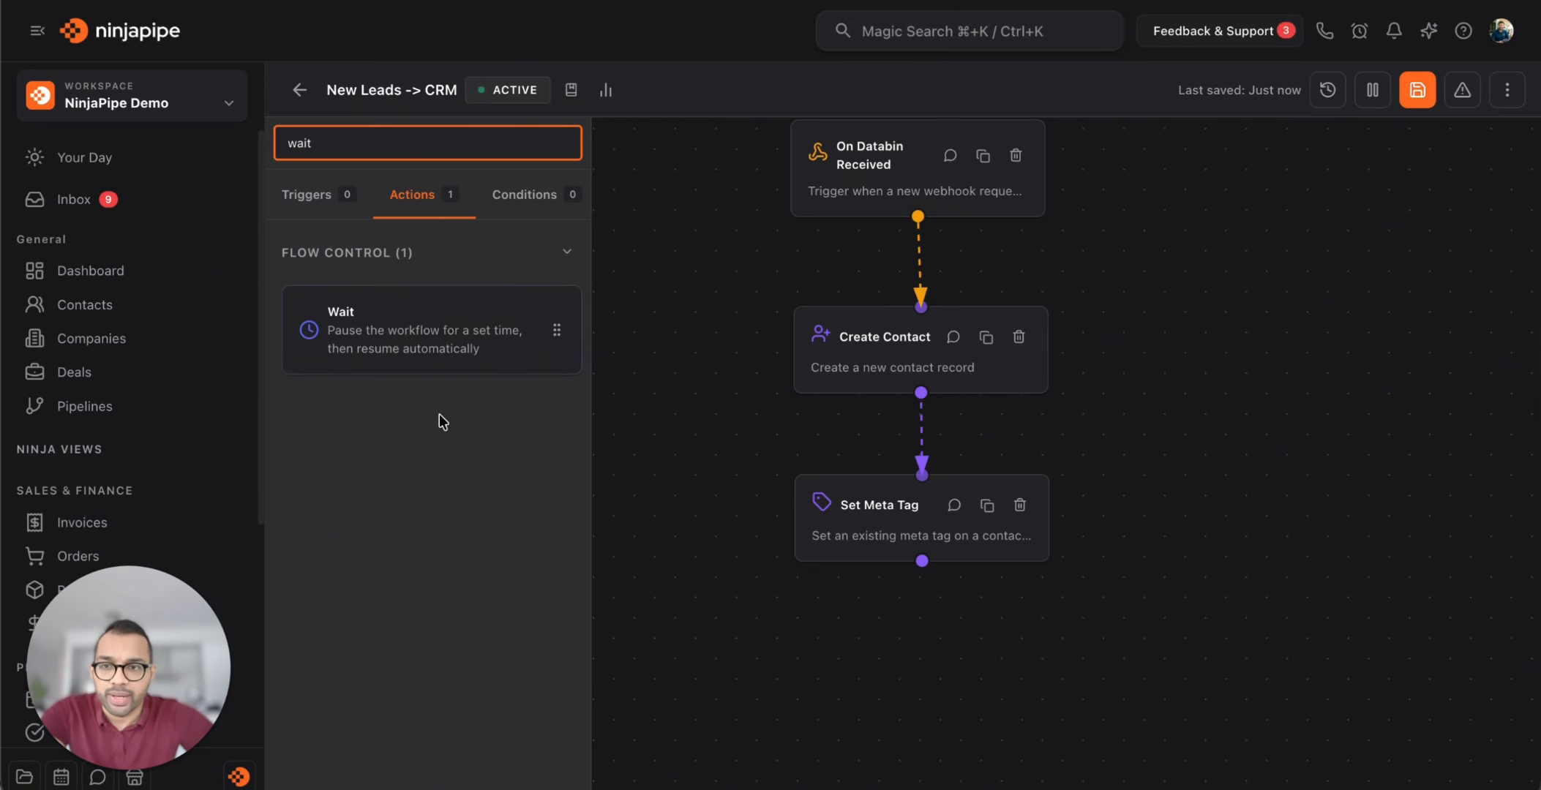
pyautogui.moveTo(427, 355); pyautogui.dragTo(941, 703)
pyautogui.moveTo(1111, 597); pyautogui.dragTo(1108, 411)
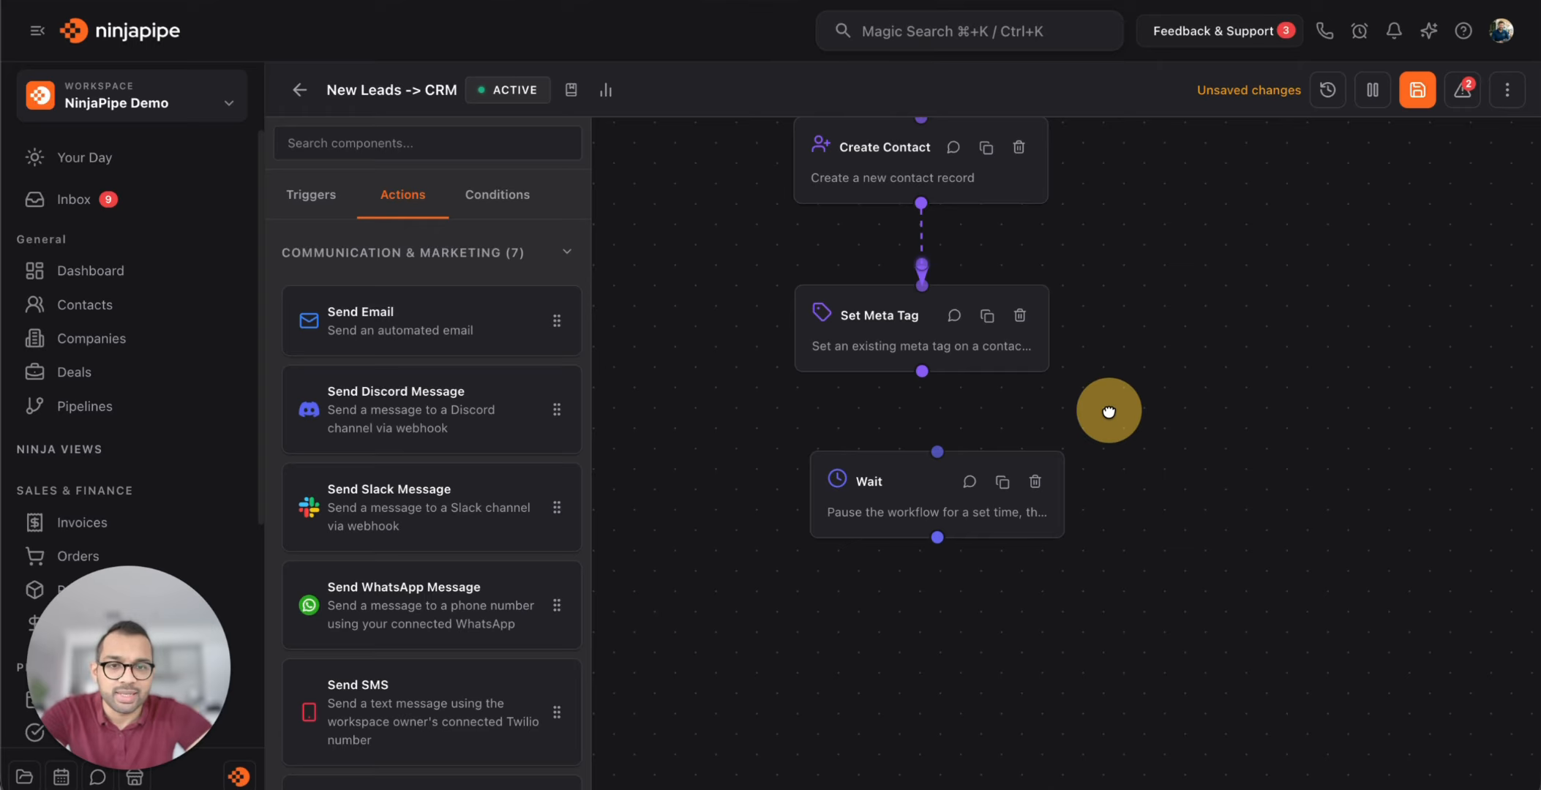
pyautogui.moveTo(922, 371); pyautogui.dragTo(893, 504)
pyautogui.click(892, 504)
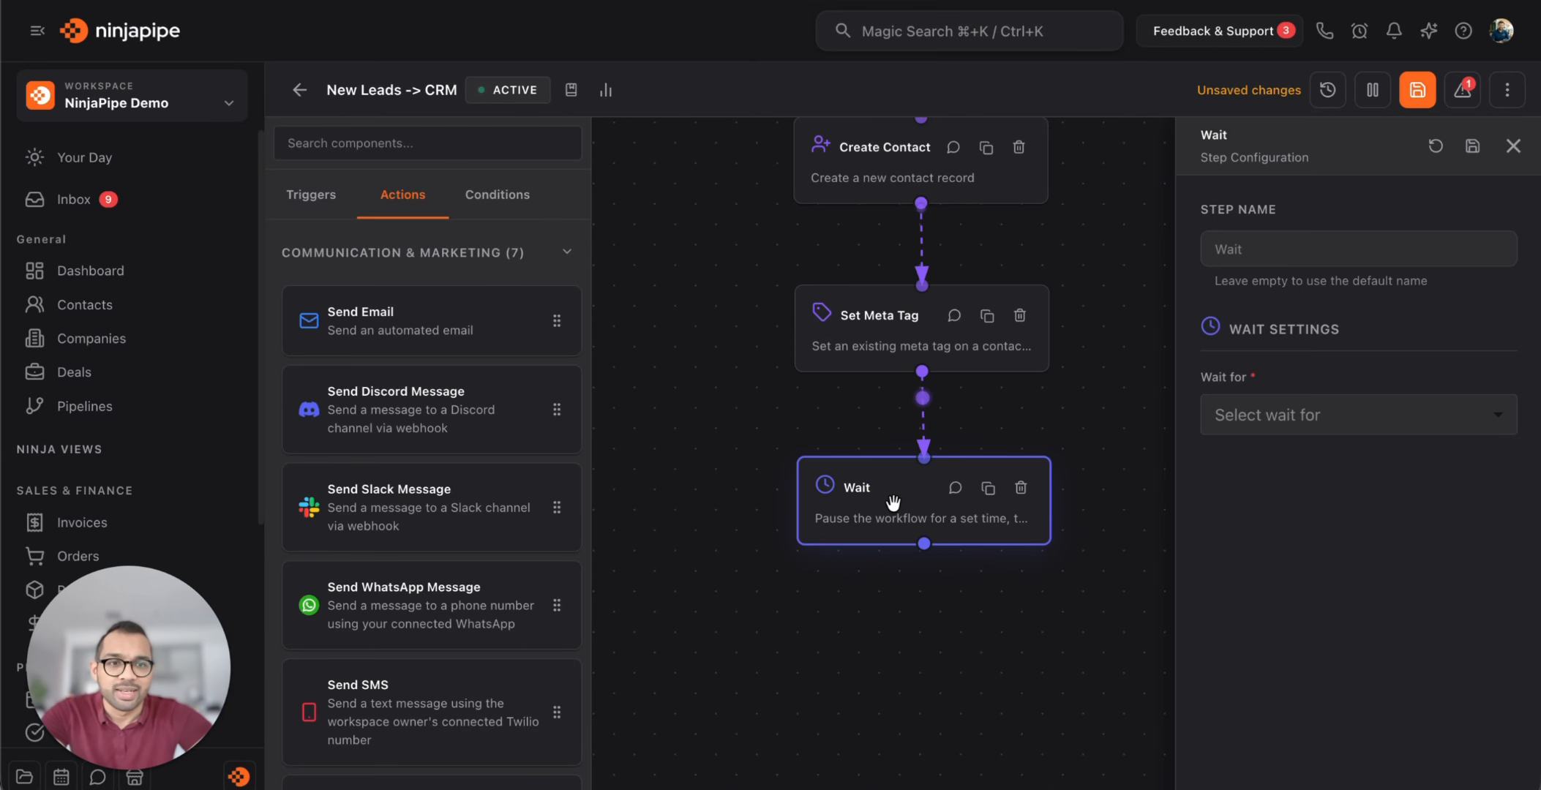
# Set the Wait duration to 1 minute, save it, and drop a Send Email step onto the canvas
pyautogui.click(1313, 415)
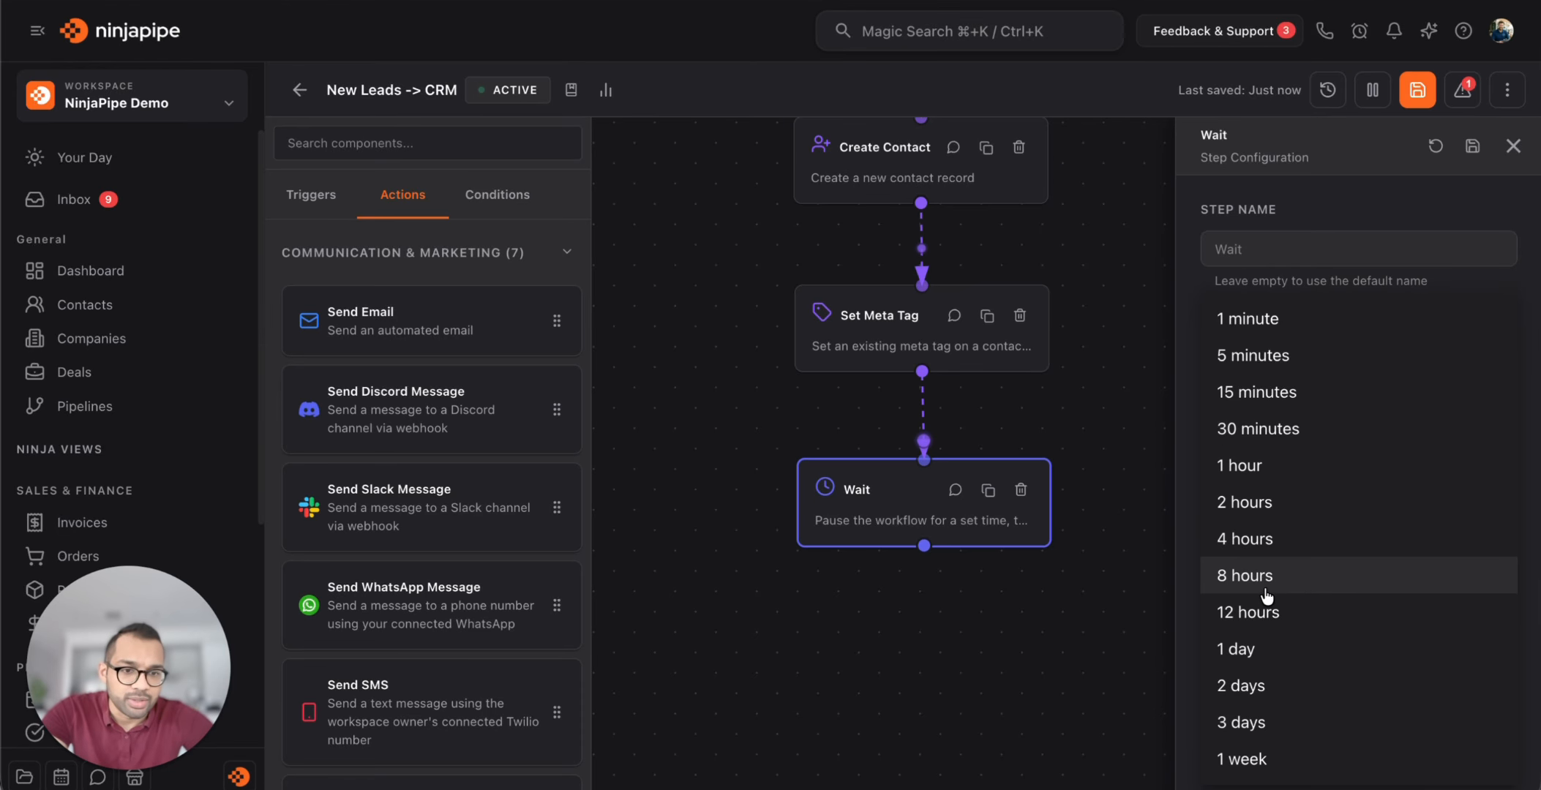
pyautogui.click(1329, 353)
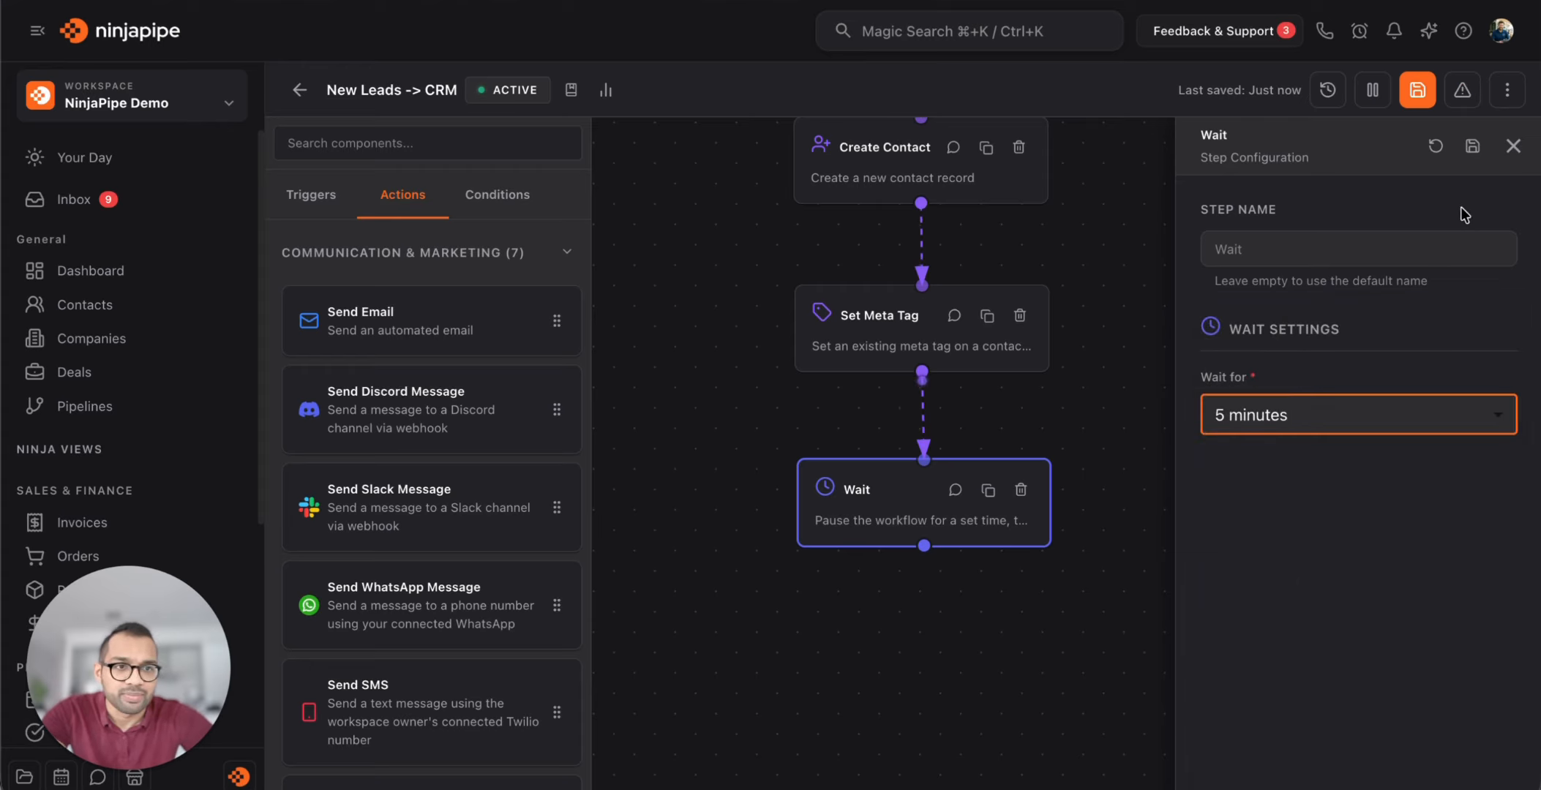
pyautogui.click(1473, 147)
pyautogui.click(908, 513)
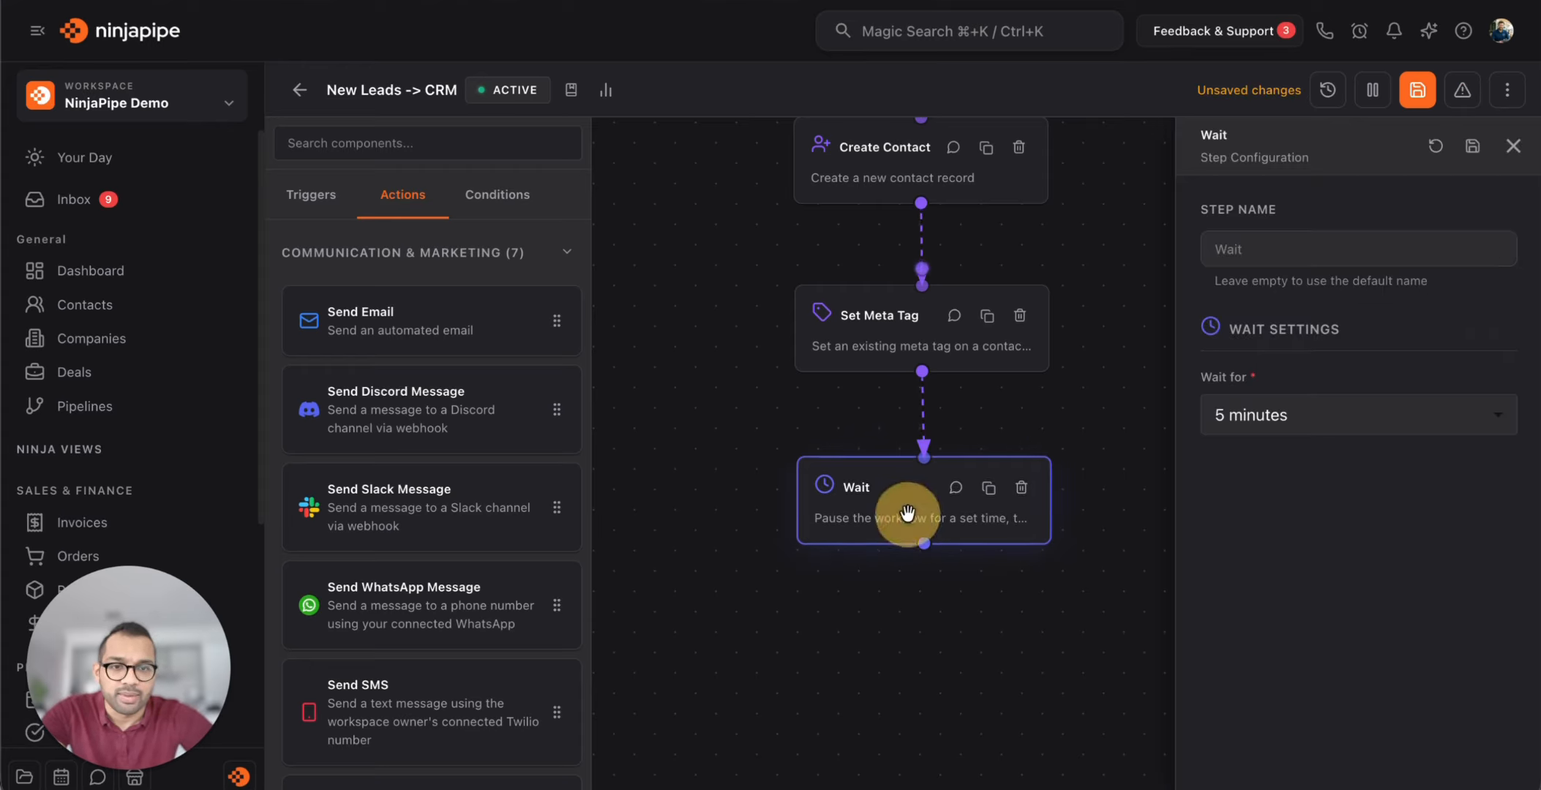
pyautogui.click(1259, 417)
pyautogui.click(1244, 220)
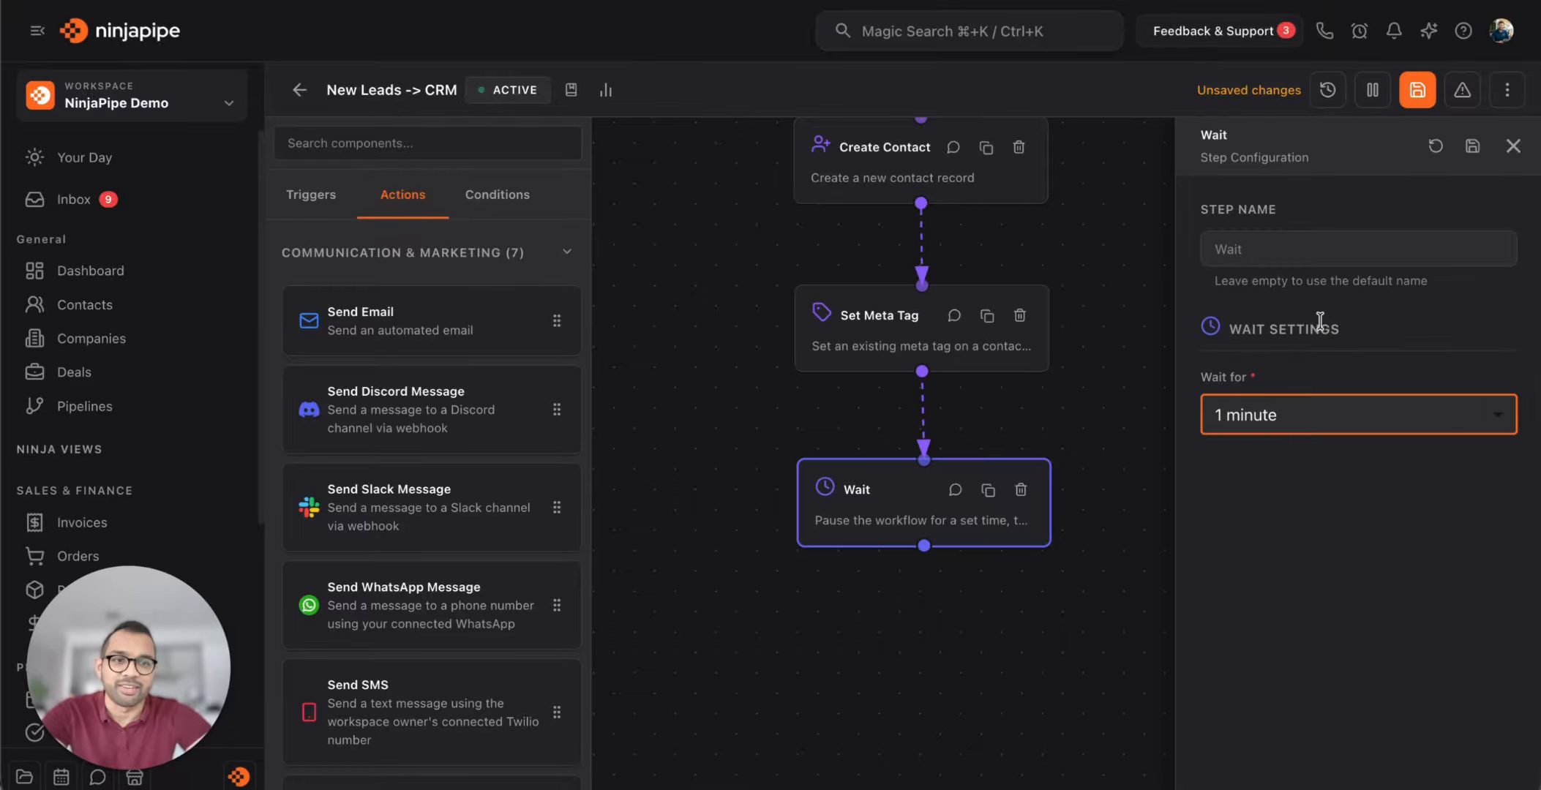
pyautogui.click(1473, 147)
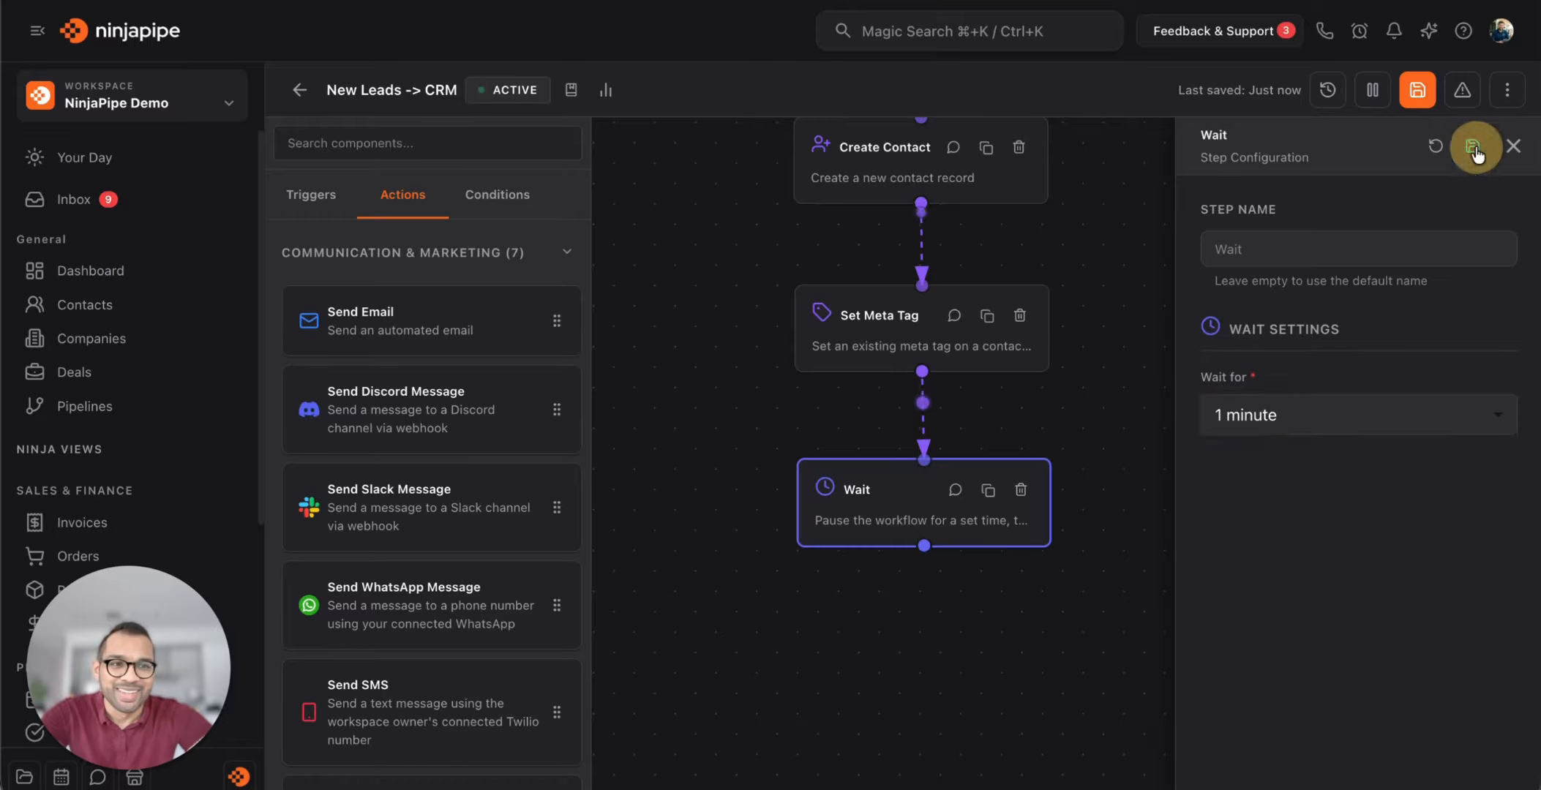
pyautogui.moveTo(460, 321); pyautogui.dragTo(925, 662)
# Add a Send Email step below Wait, connect it, and set Recipients to the Contact's Email
pyautogui.moveTo(1165, 565); pyautogui.dragTo(1111, 447)
pyautogui.moveTo(860, 425); pyautogui.dragTo(845, 540)
pyautogui.click(847, 538)
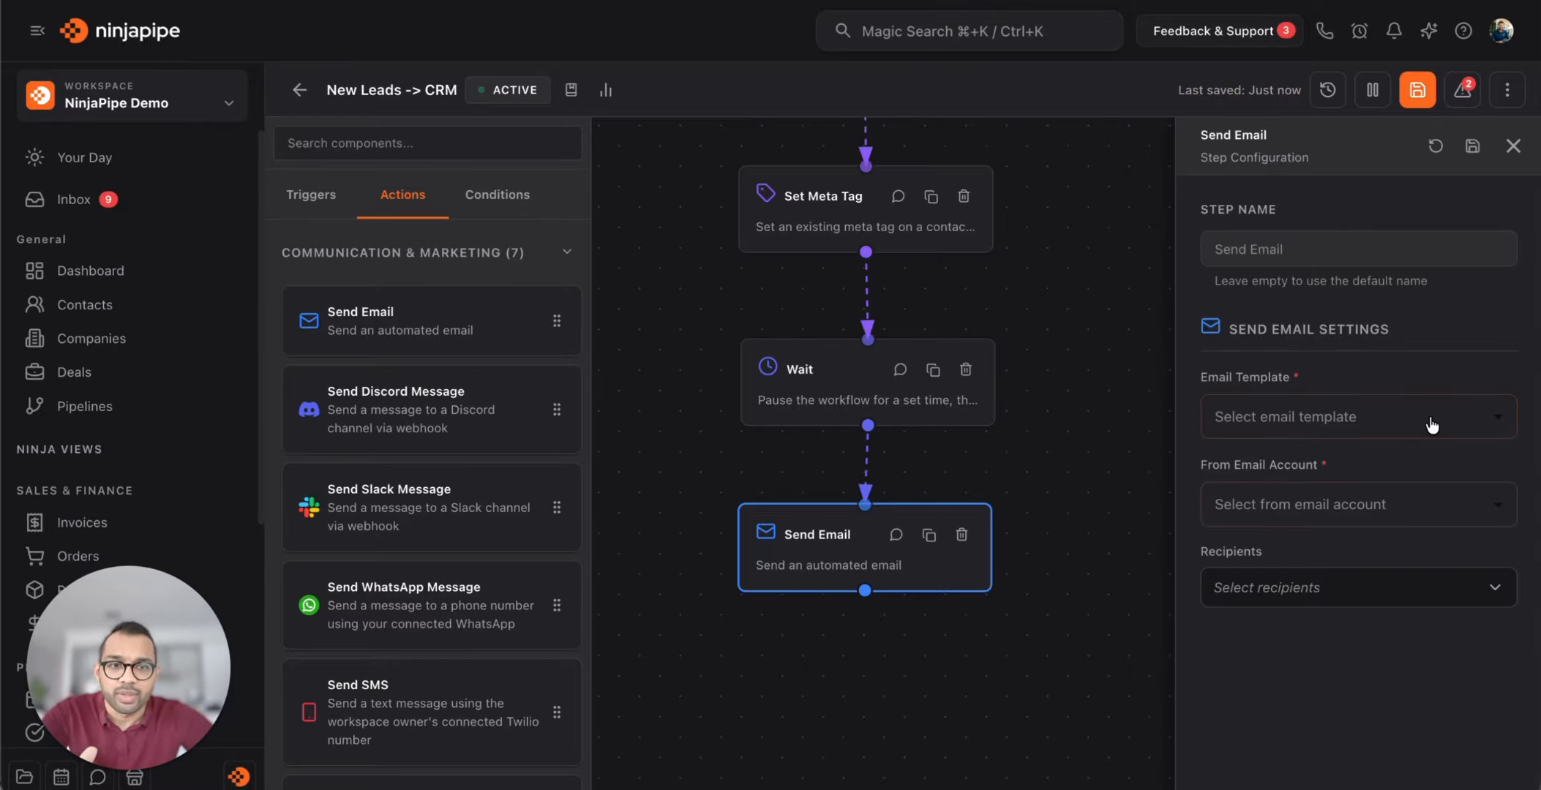
pyautogui.click(1391, 505)
pyautogui.click(1390, 505)
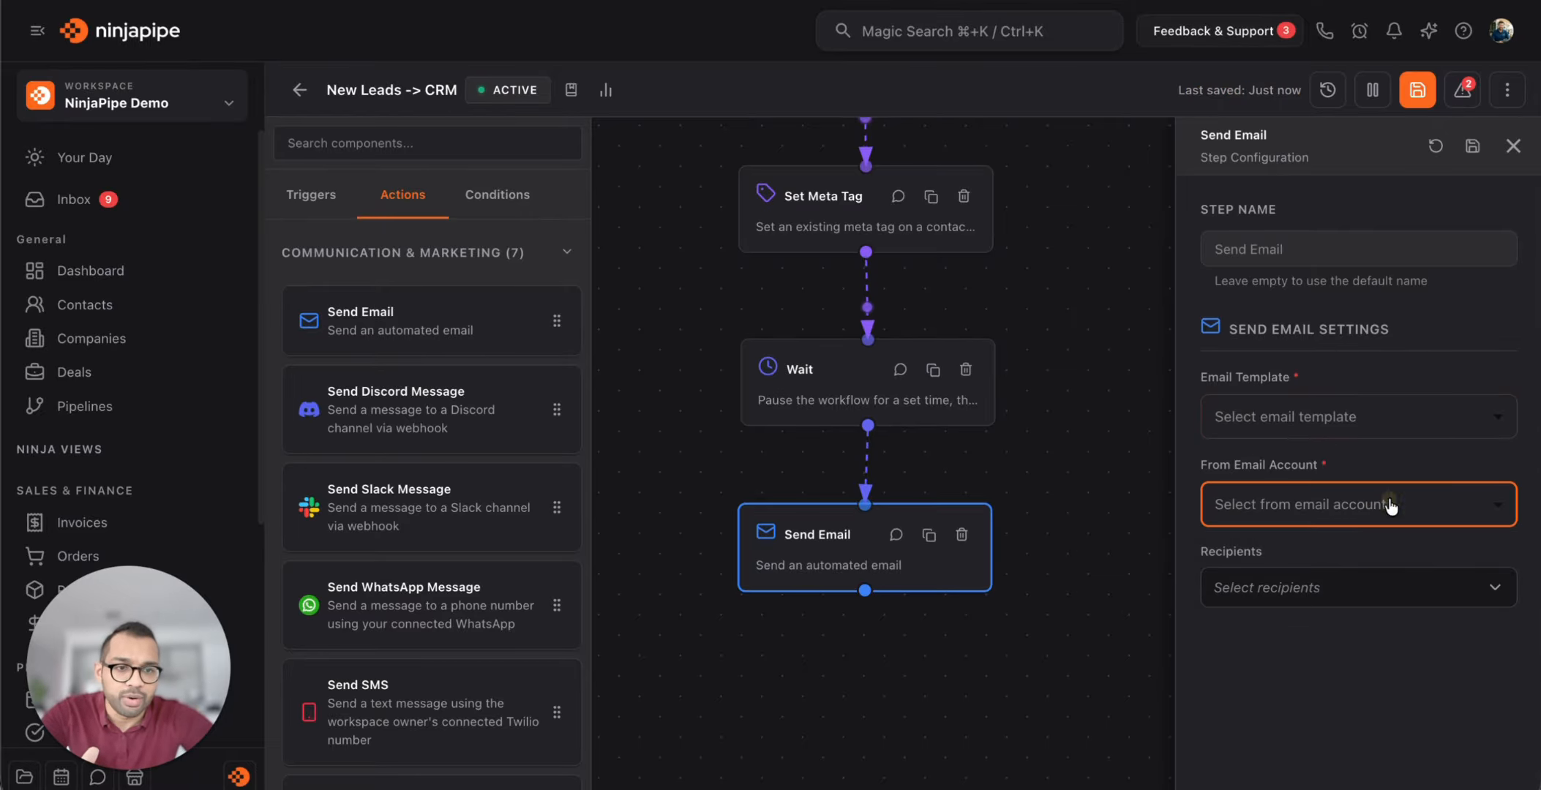
pyautogui.click(1370, 583)
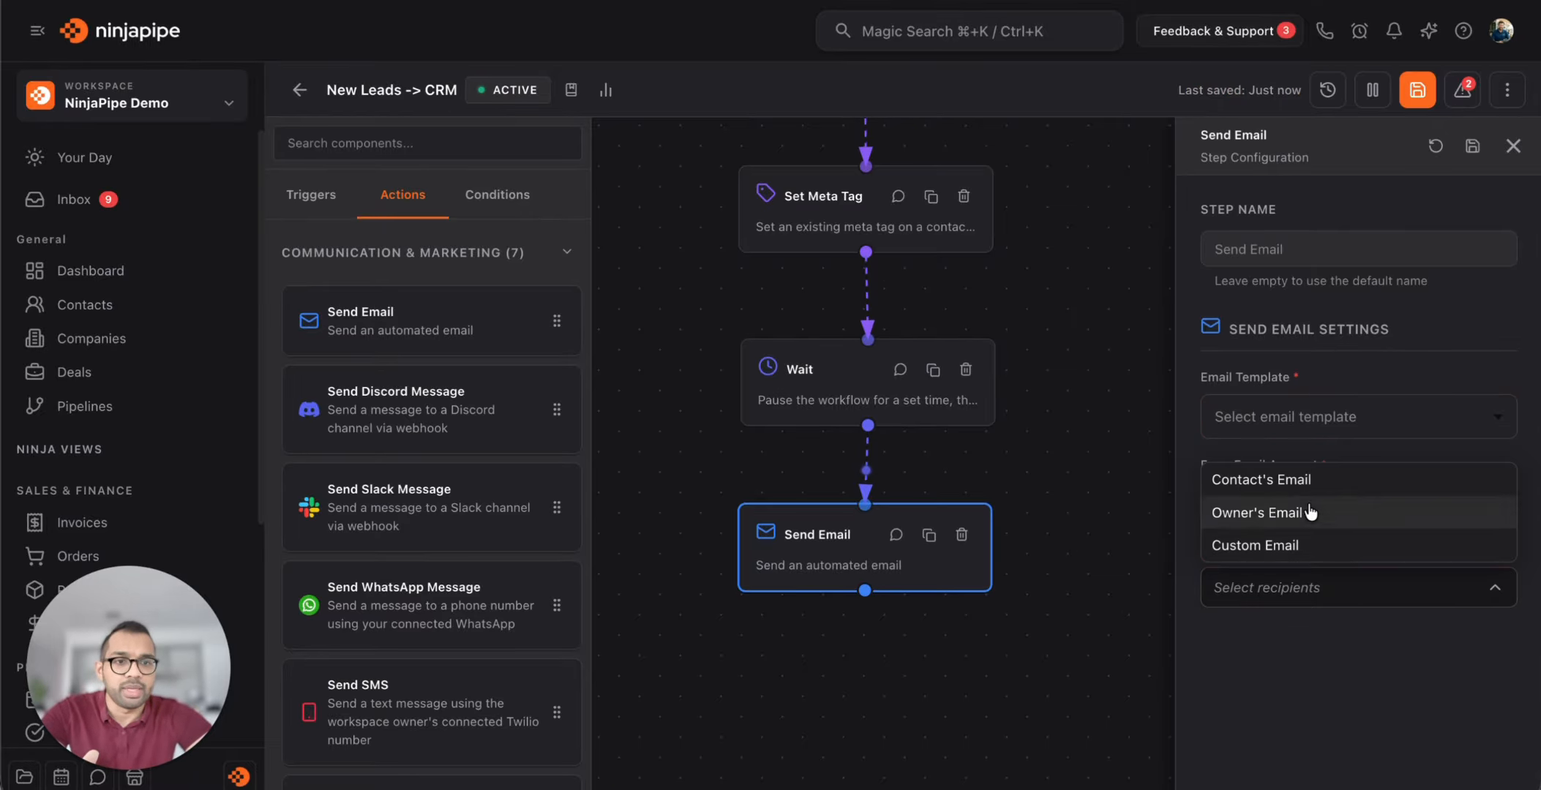
pyautogui.click(1303, 483)
# Set the From Email Account to the SMTP support account, leave the template empty, and save
pyautogui.moveTo(870, 297); pyautogui.dragTo(825, 482)
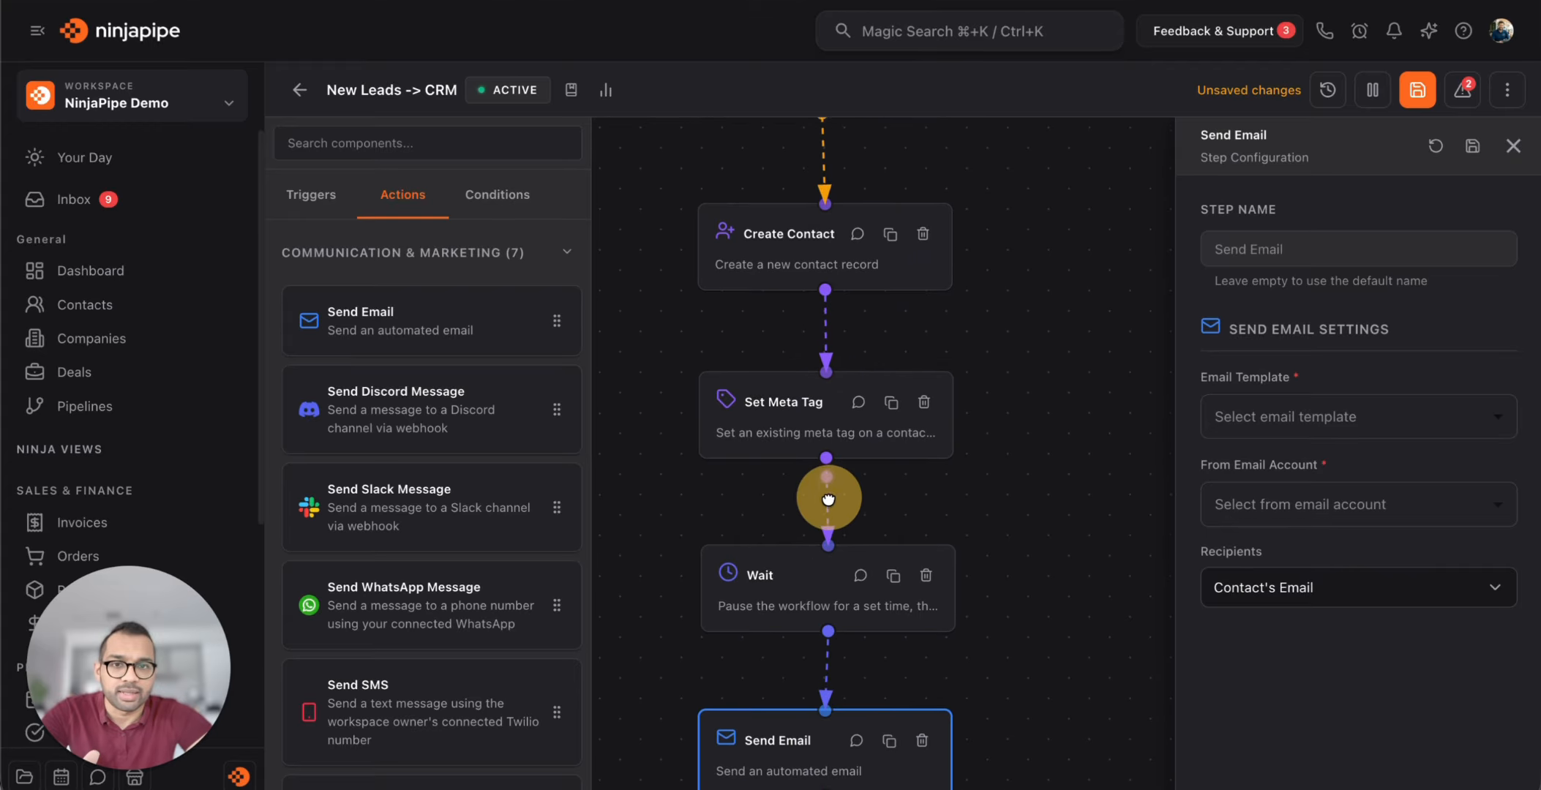
pyautogui.moveTo(1094, 483); pyautogui.dragTo(1094, 275)
pyautogui.click(1333, 494)
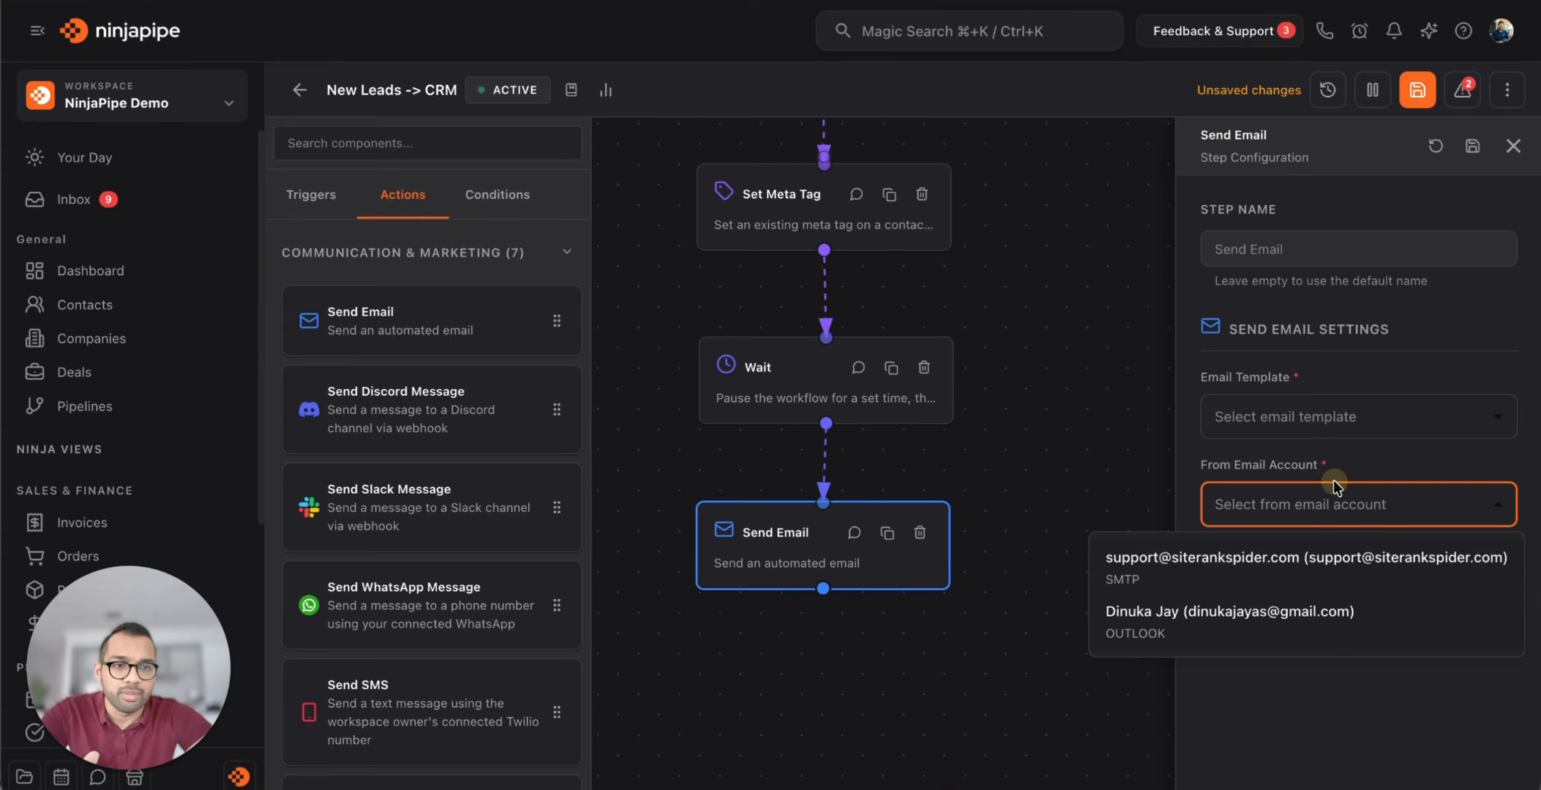
pyautogui.click(1318, 570)
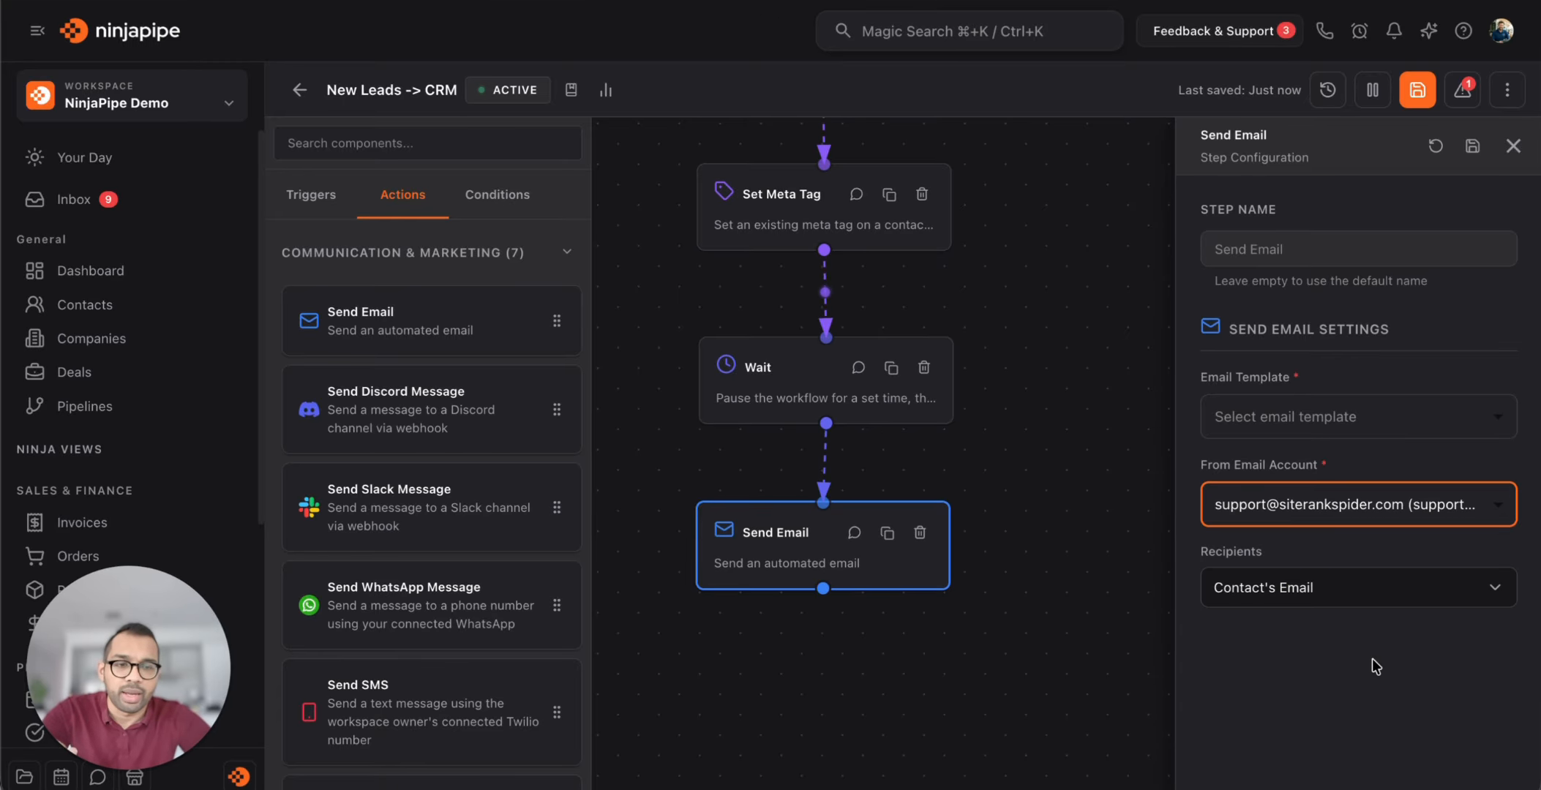
pyautogui.click(1340, 417)
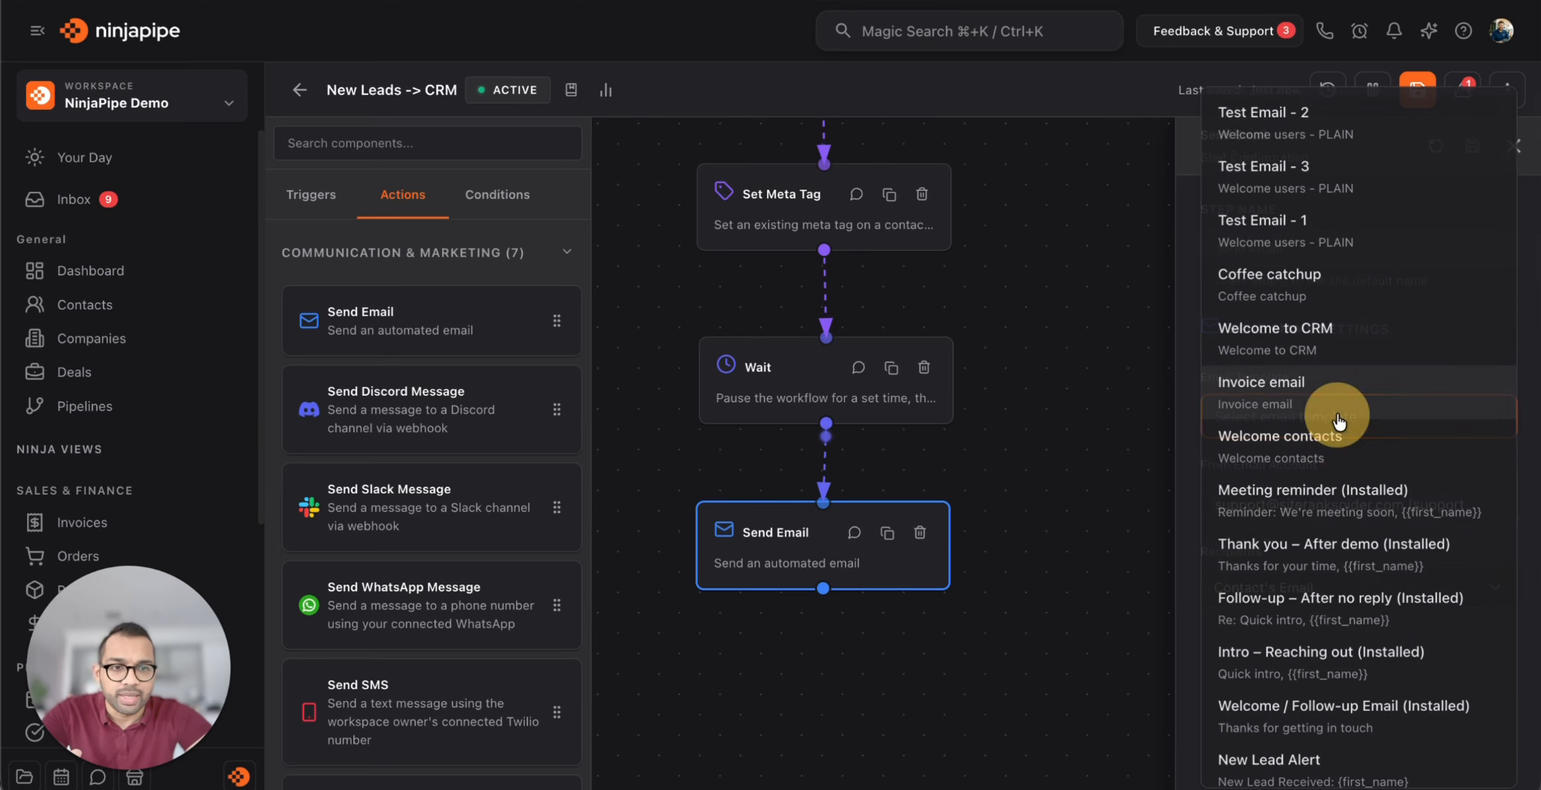
pyautogui.click(1197, 491)
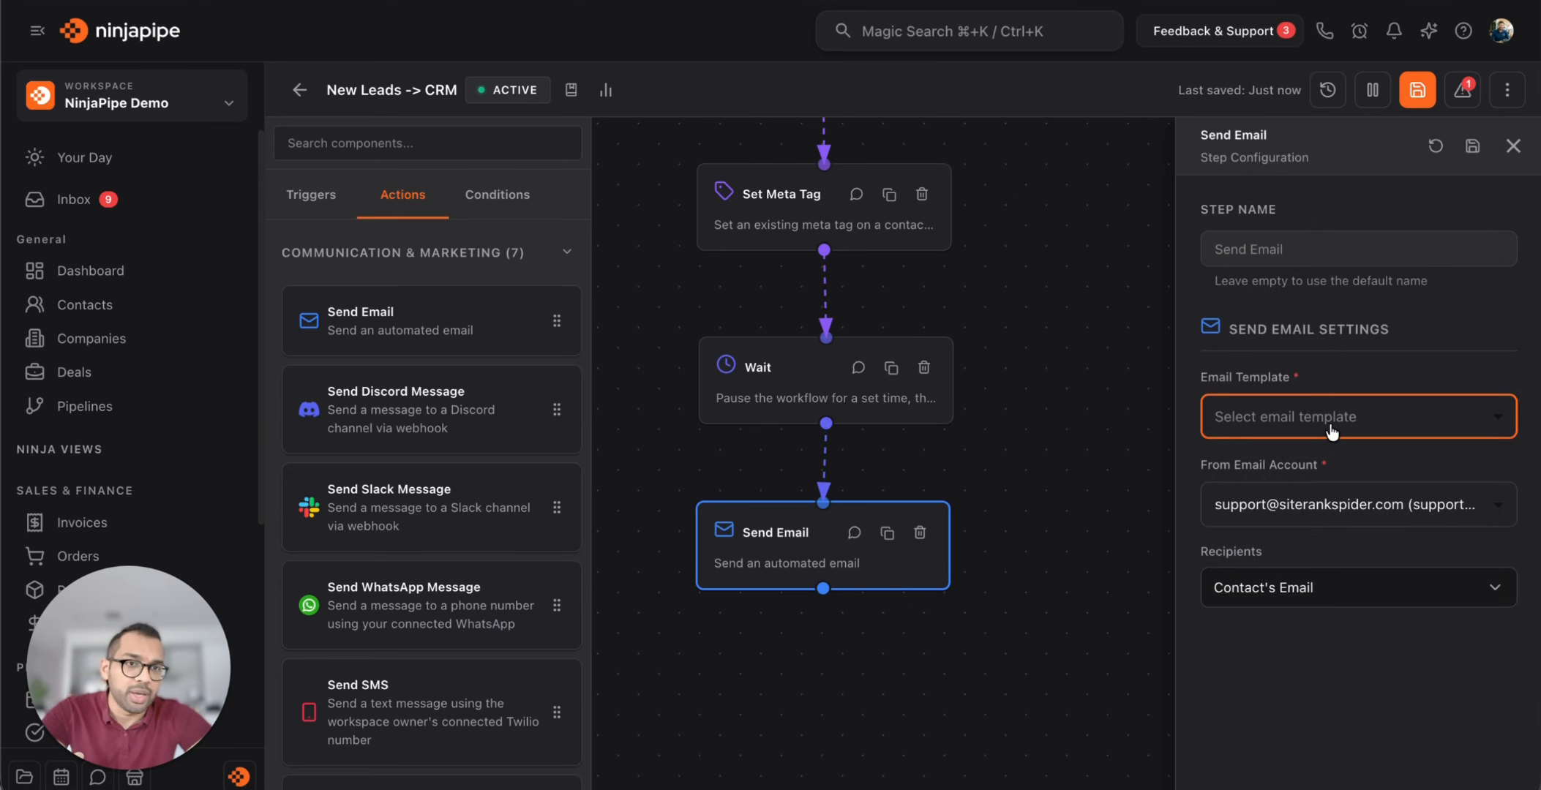
pyautogui.click(1479, 150)
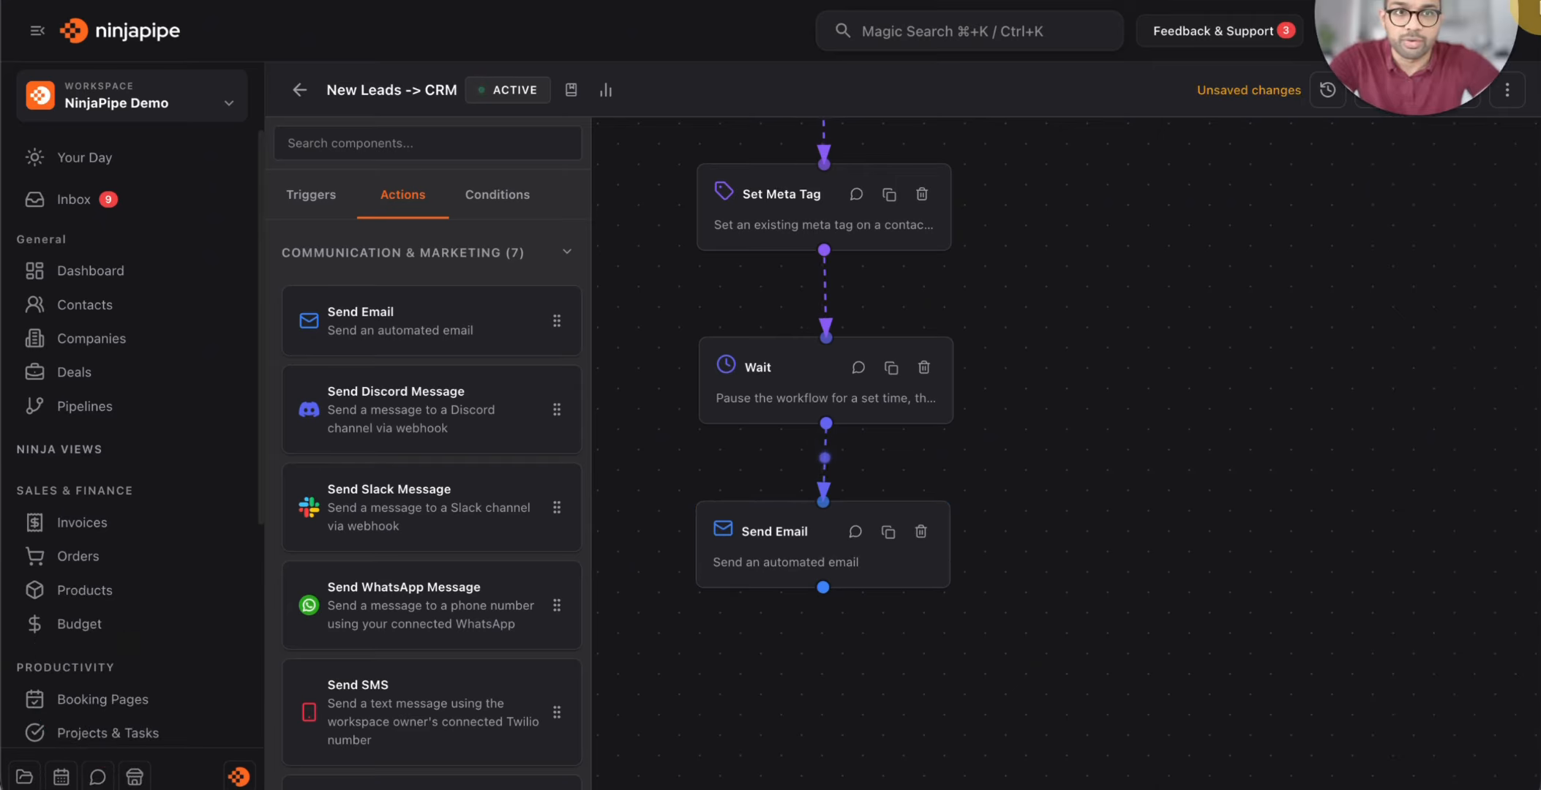
# Open Campaigns > Email Designs and scroll the designs list back to the top
pyautogui.scroll(-5, 110, 691)
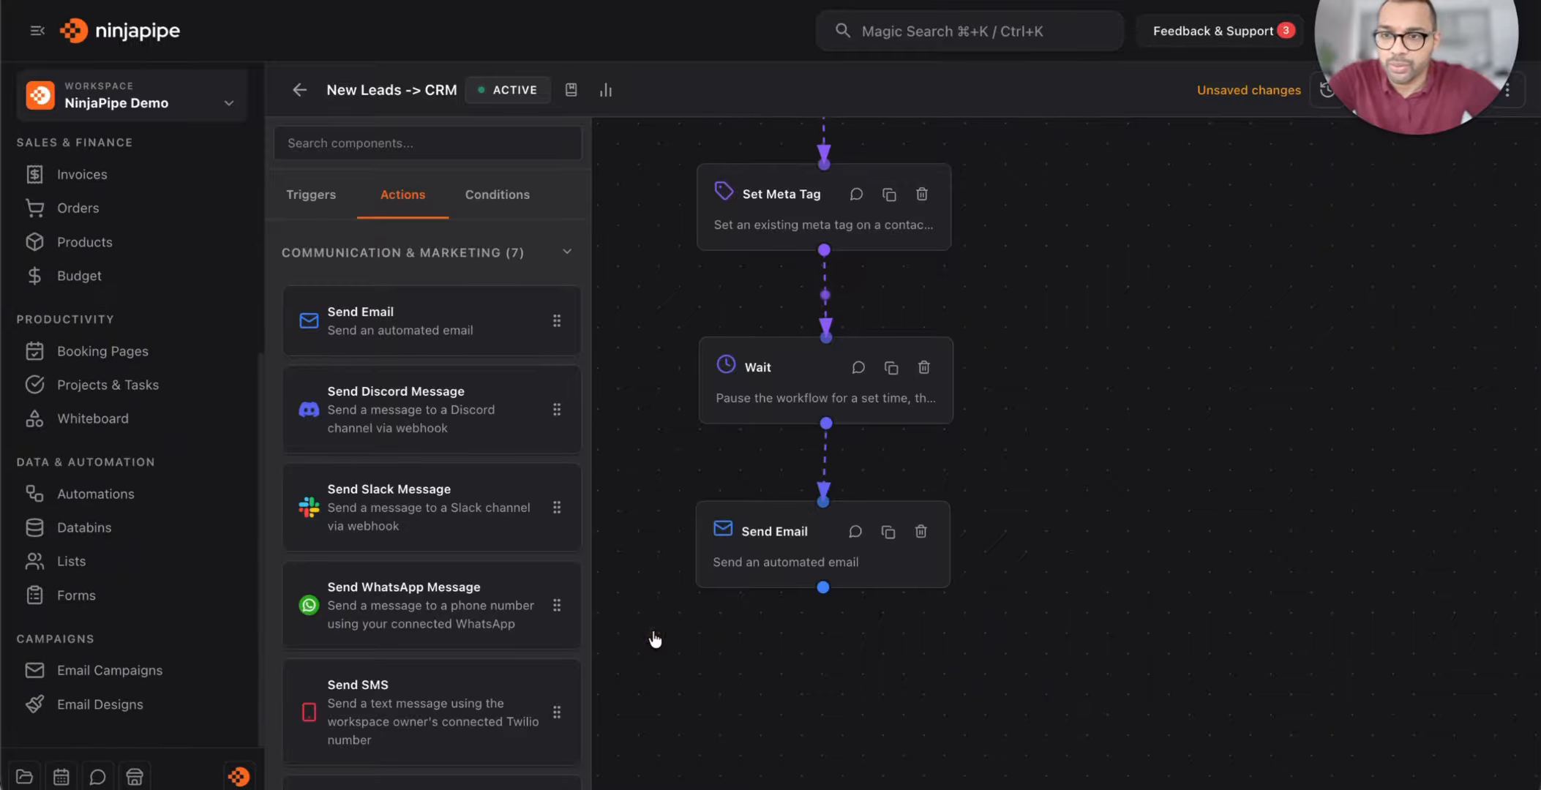
pyautogui.click(89, 705)
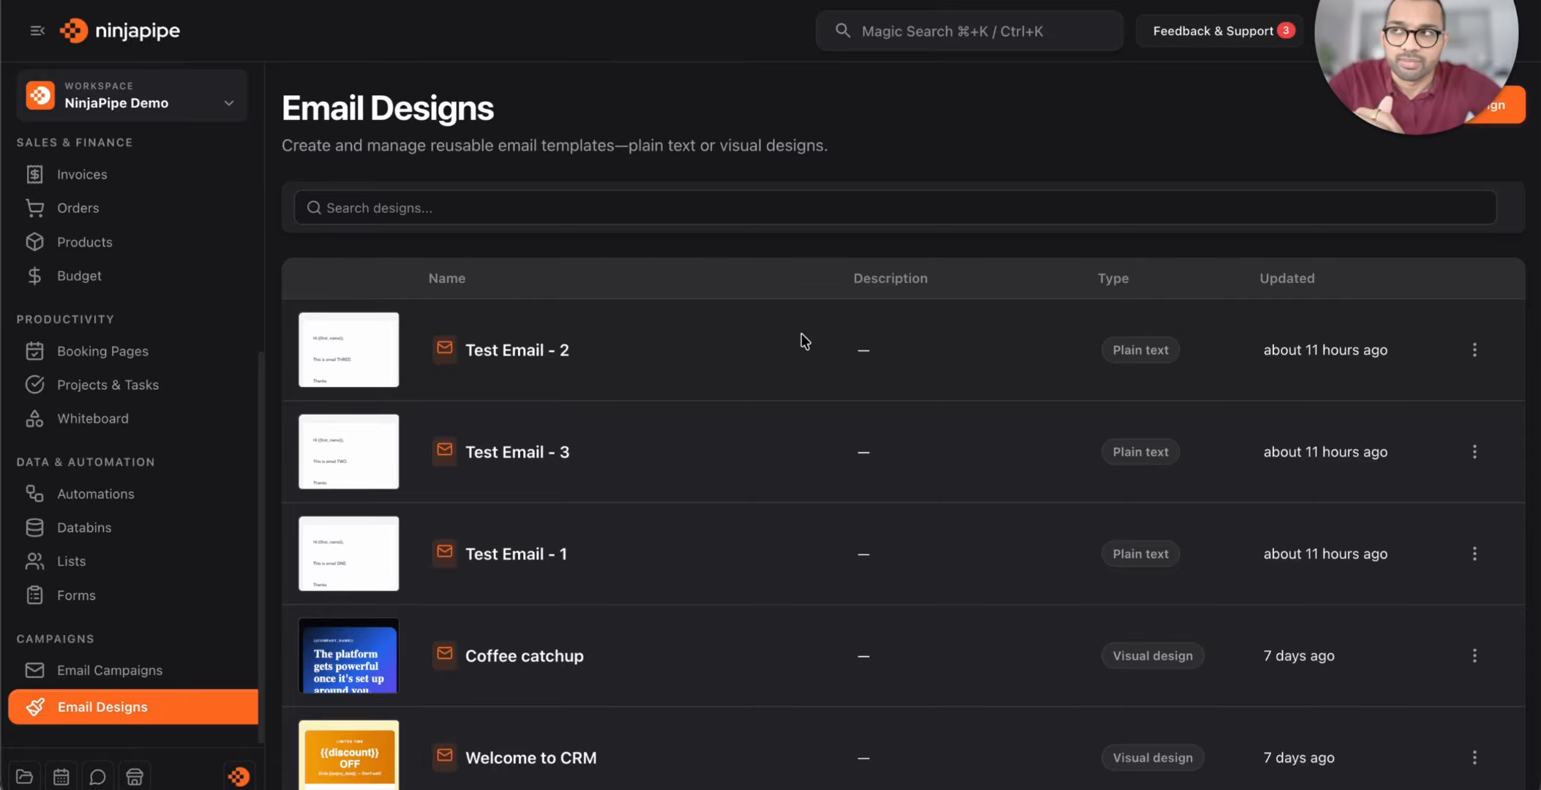
pyautogui.scroll(-1, 776, 380)
pyautogui.scroll(-6, 769, 397)
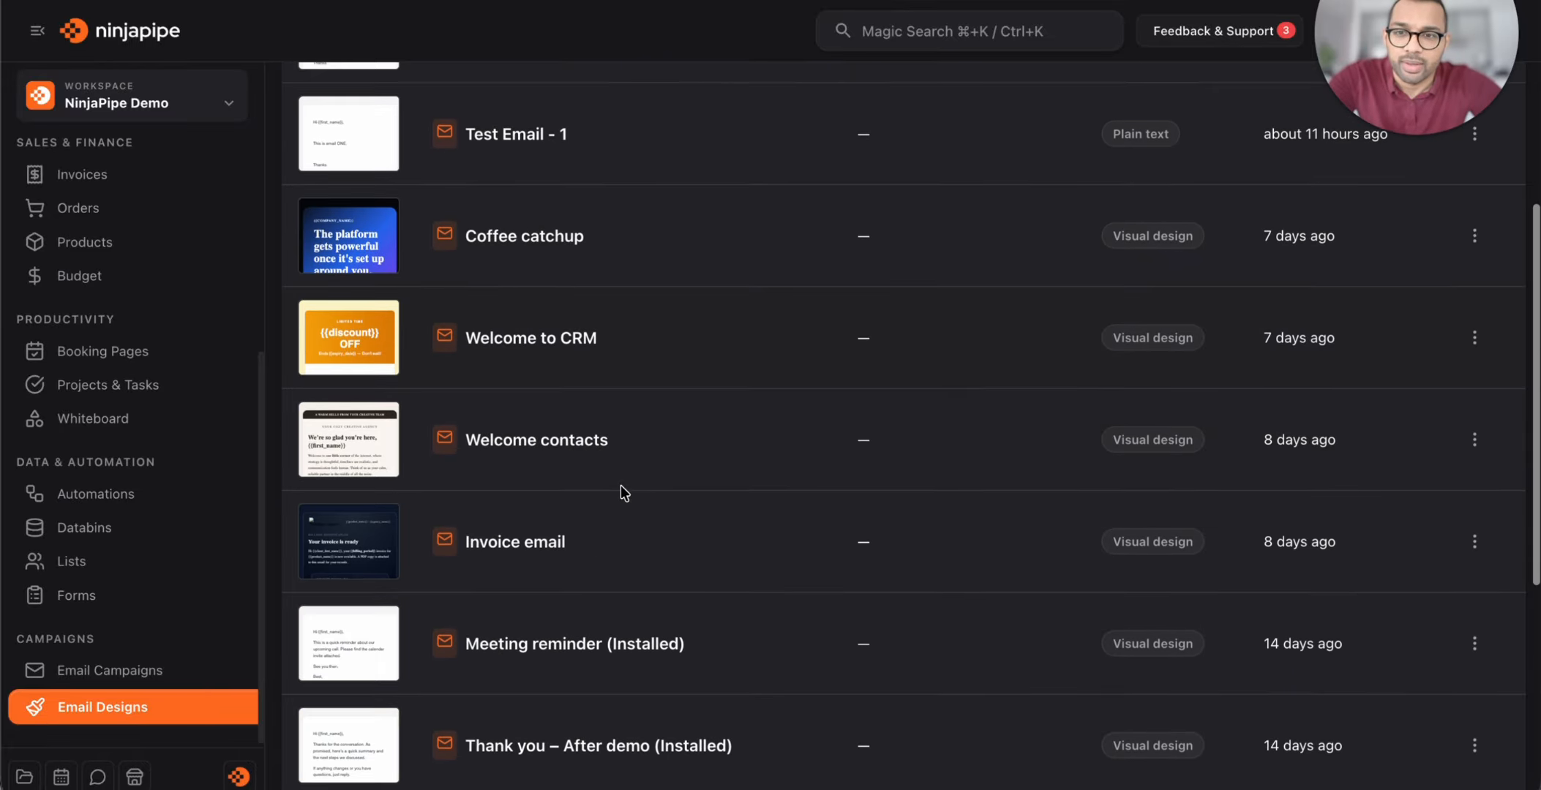
pyautogui.scroll(7, 619, 485)
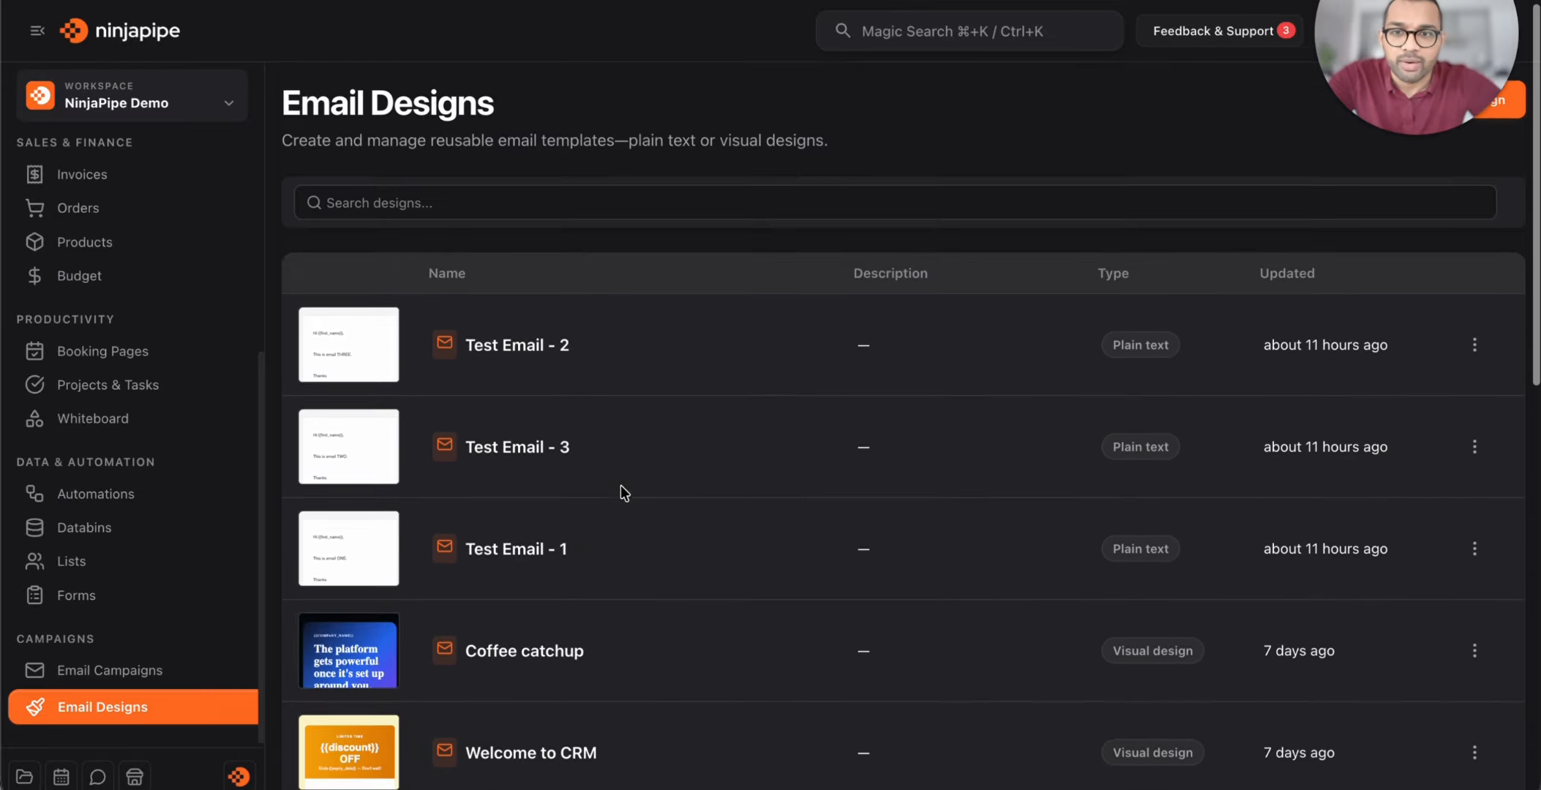
pyautogui.scroll(-11, 620, 485)
pyautogui.scroll(6, 620, 485)
pyautogui.scroll(5, 620, 485)
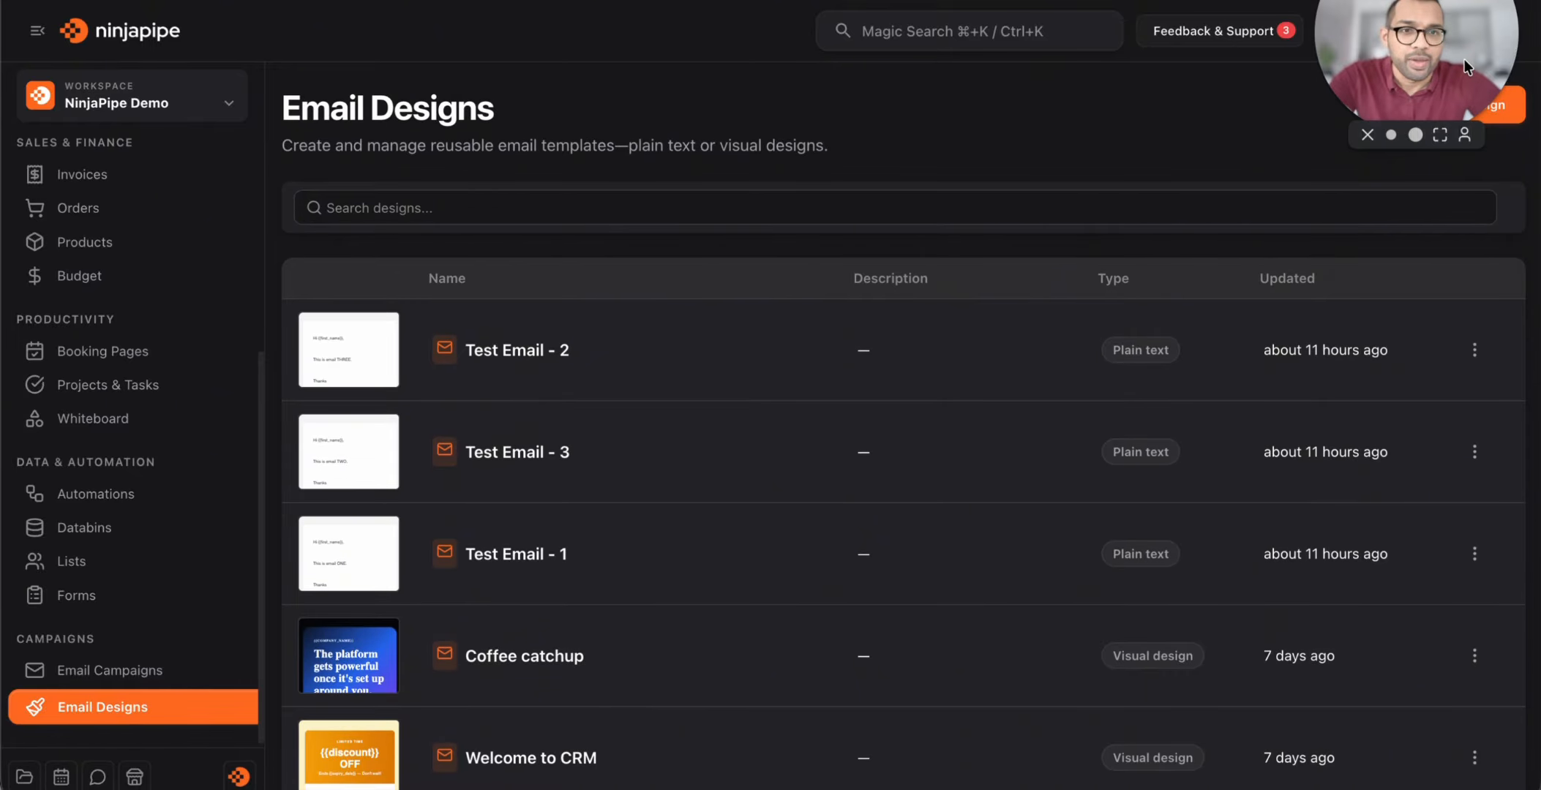
# Create a new visual email design named 'Welcome email for contacts'
pyautogui.click(1461, 110)
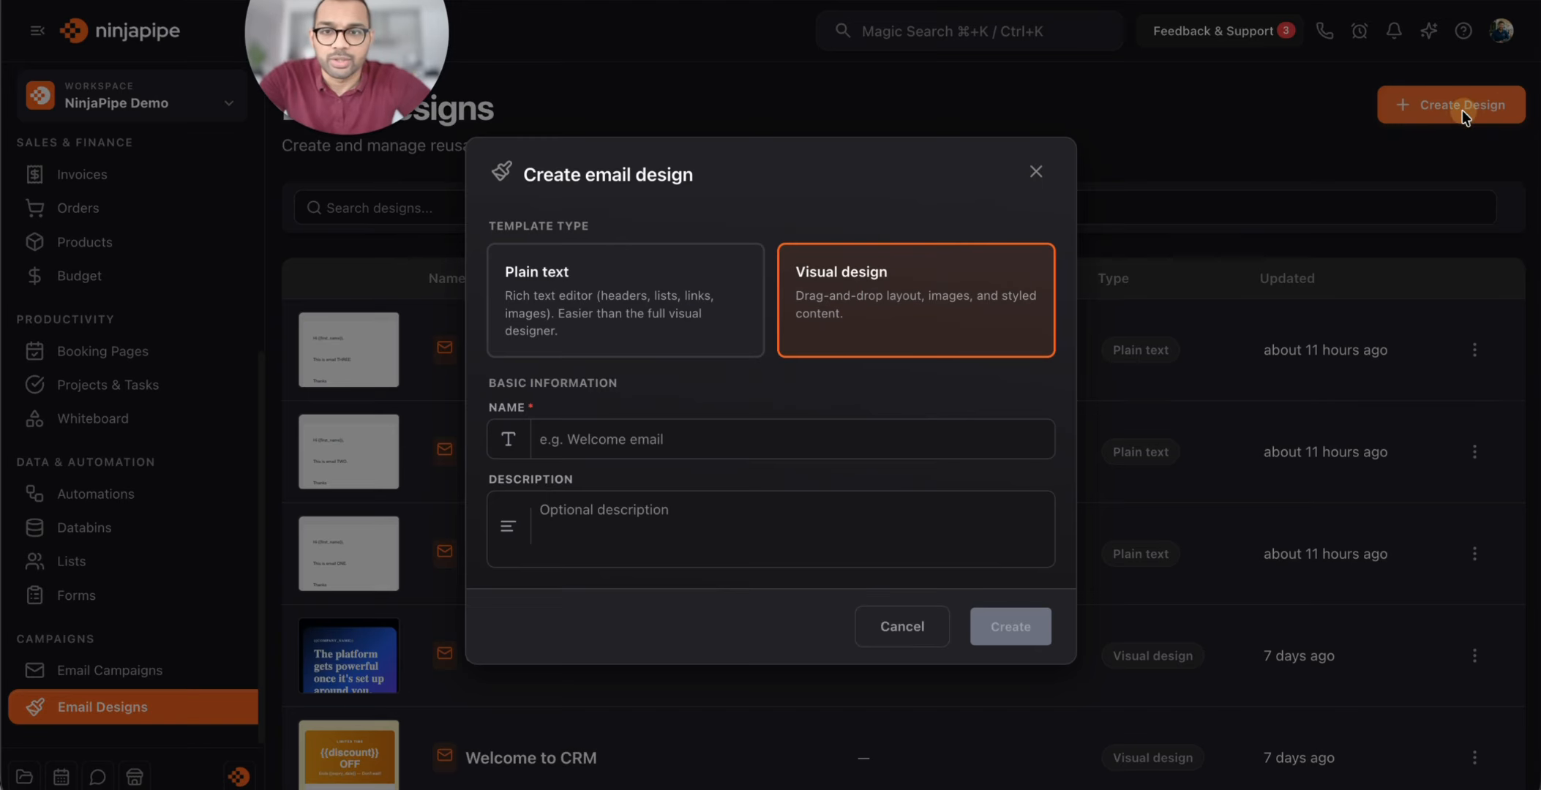
pyautogui.click(678, 435)
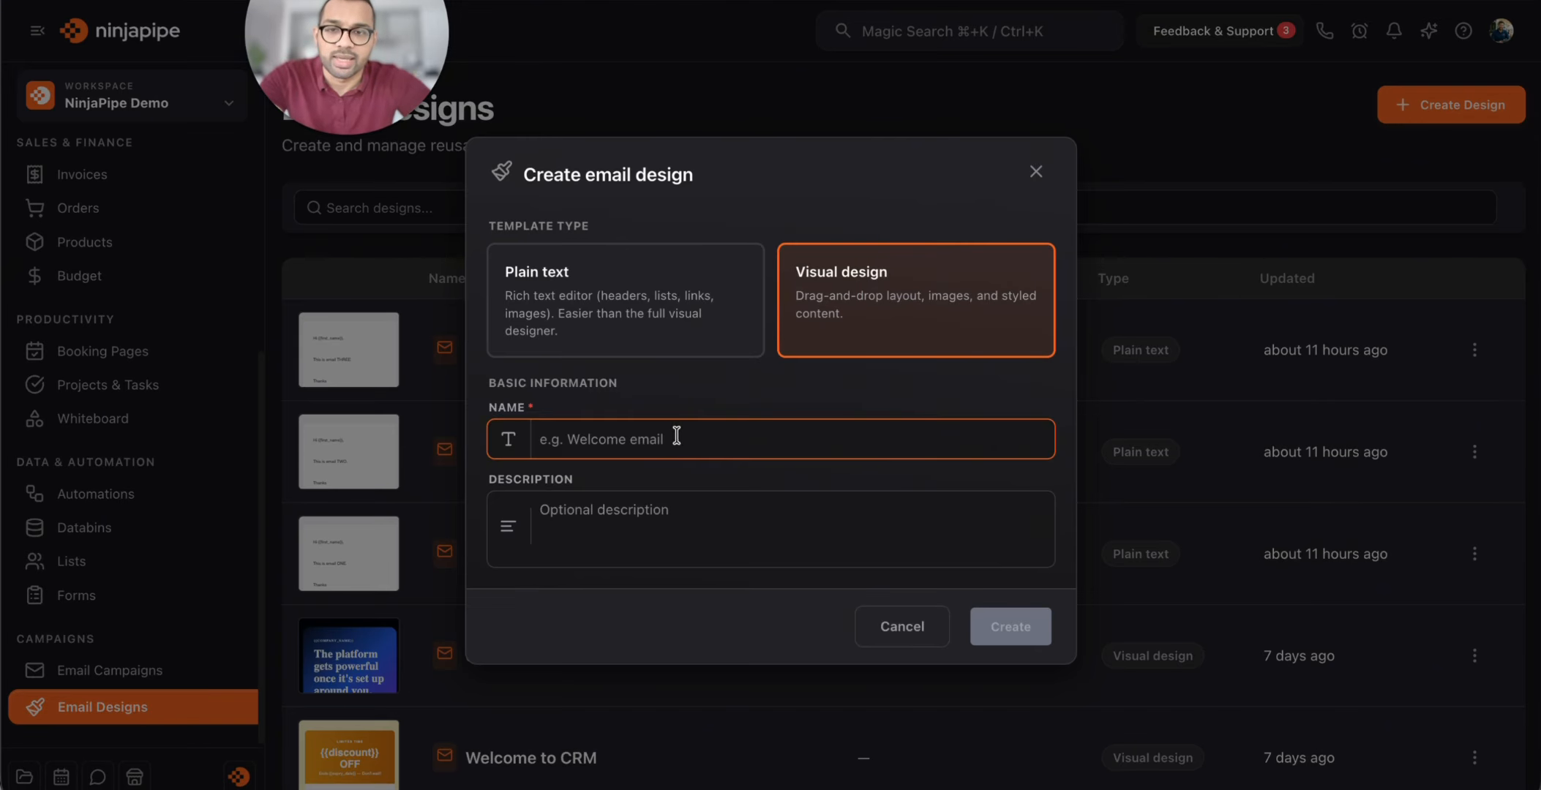
pyautogui.write('Welcome email for contacts')
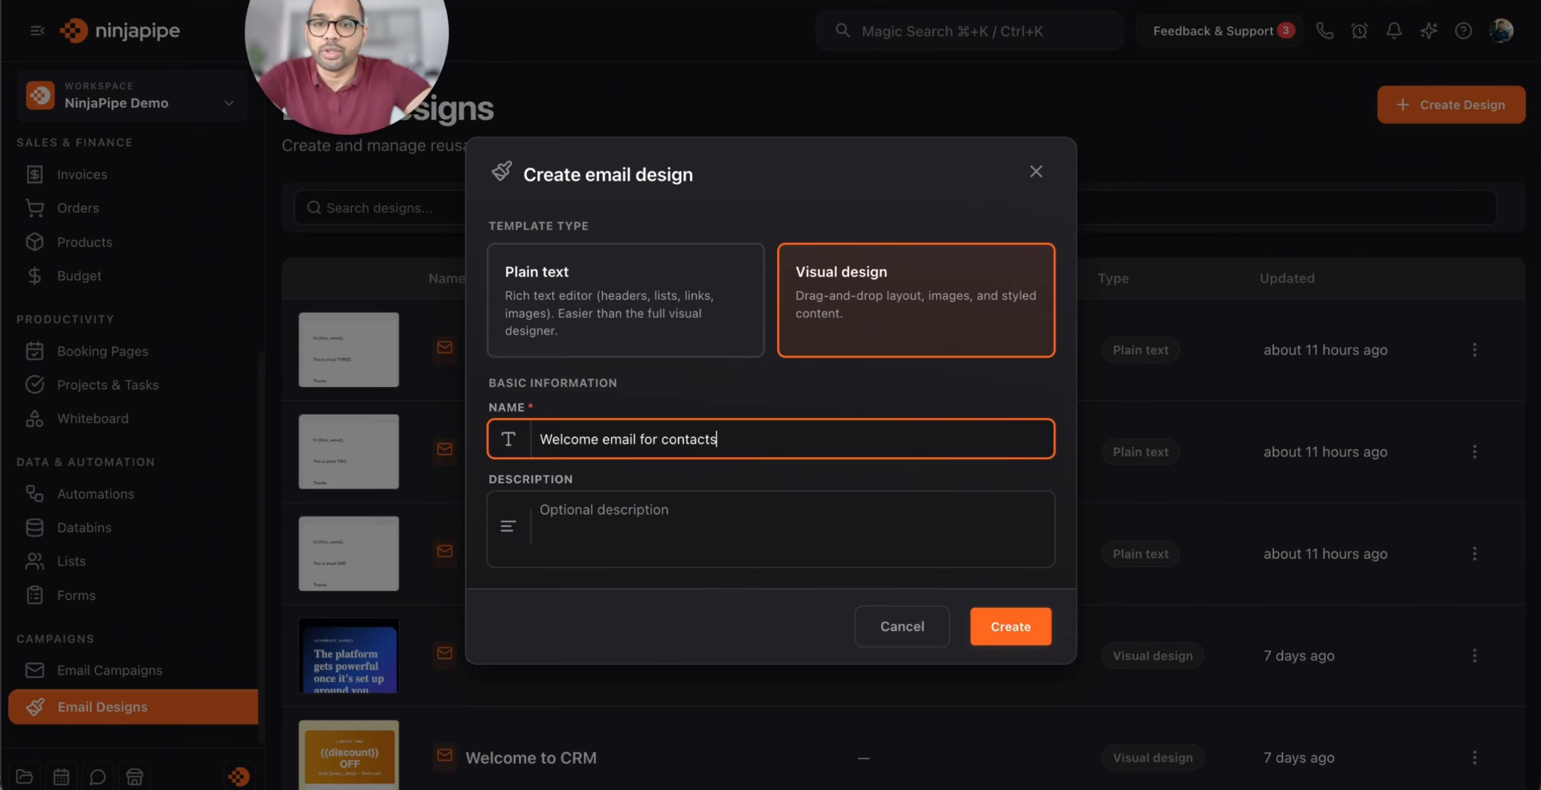
pyautogui.click(1002, 626)
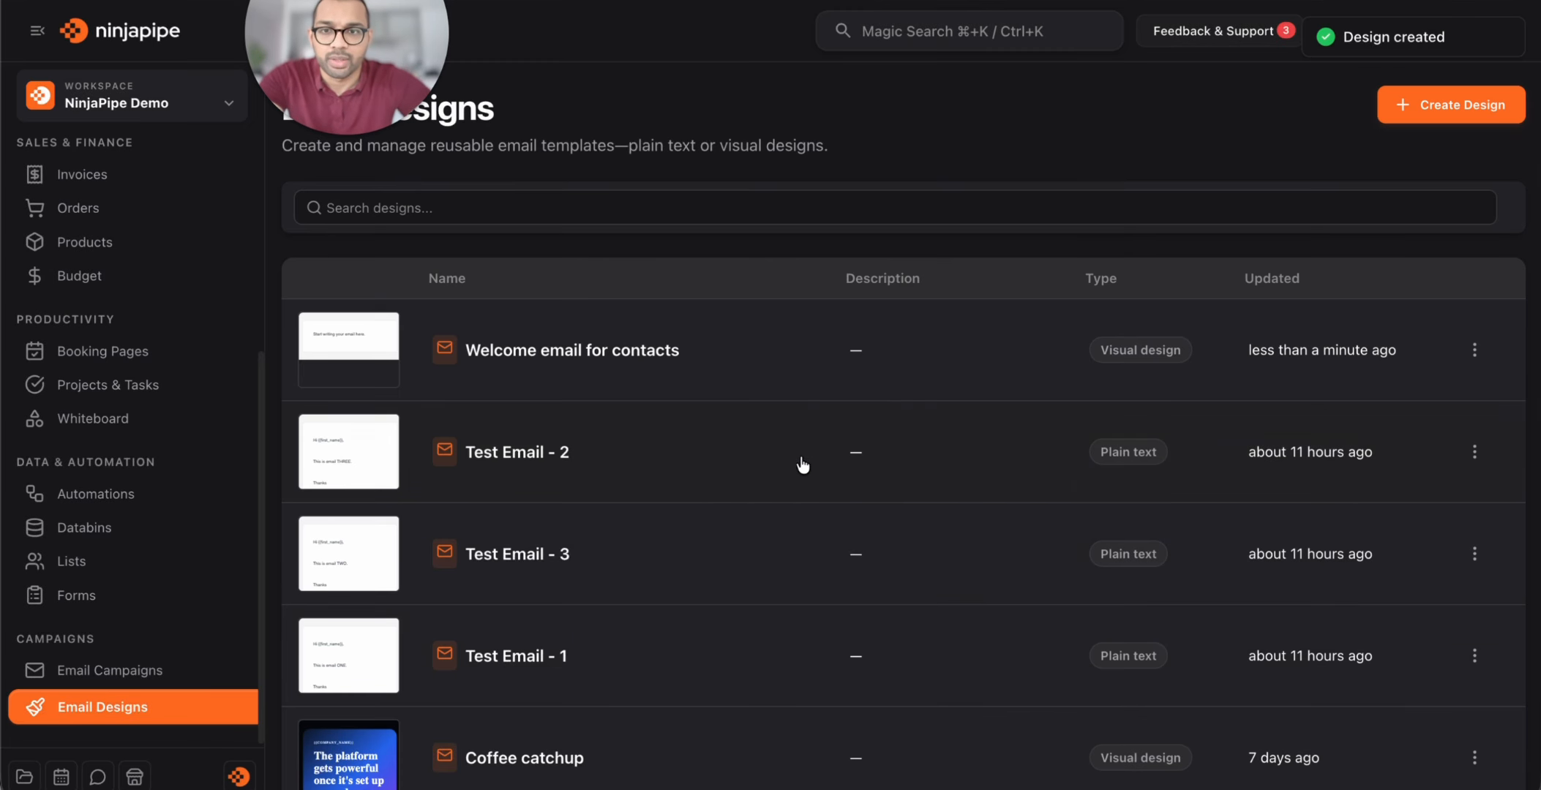
# Open the new design and import the Bold Dark Card Welcome template
pyautogui.click(677, 338)
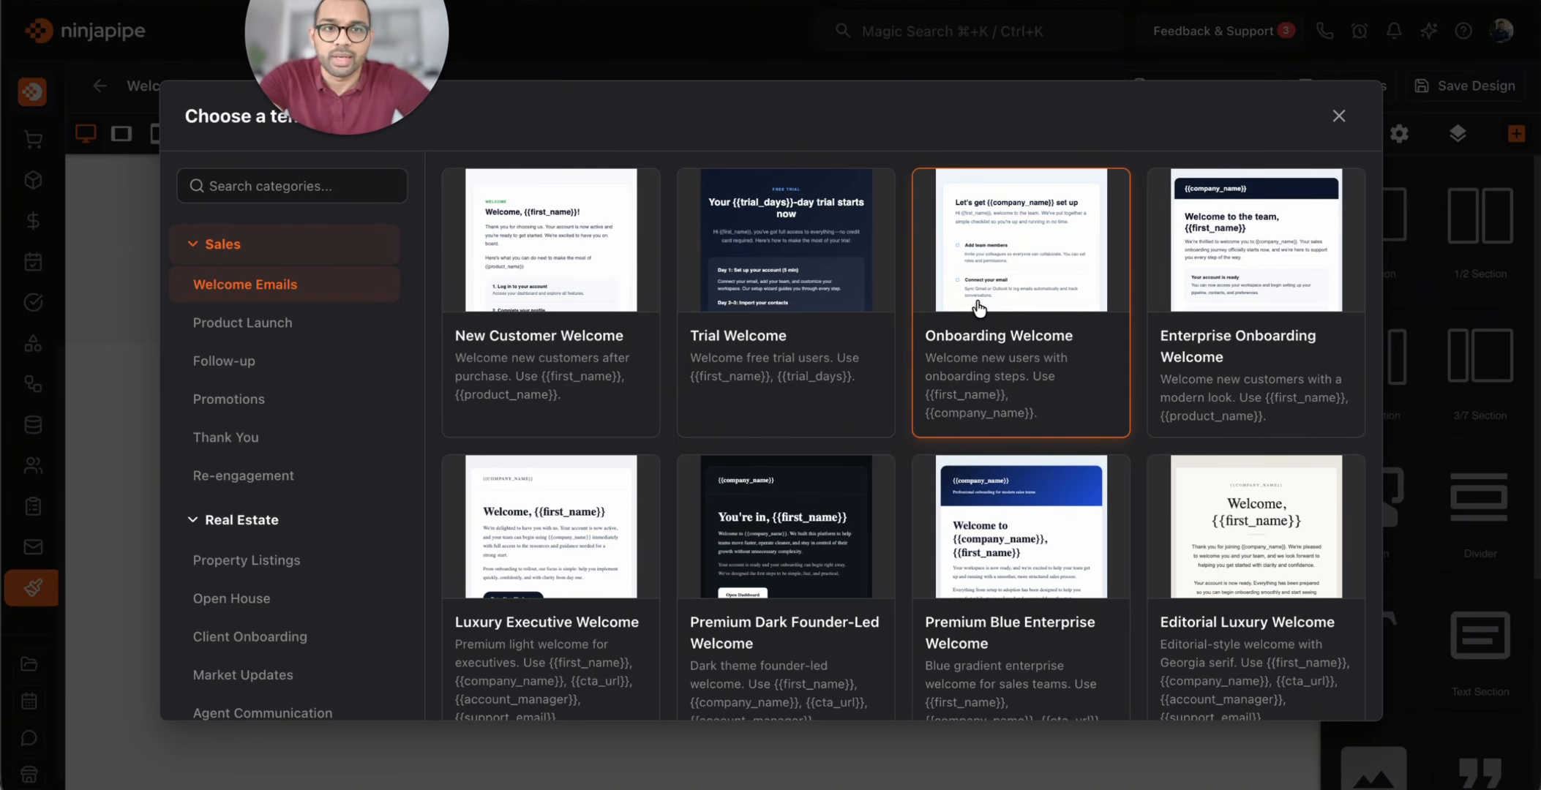
pyautogui.click(331, 328)
pyautogui.click(315, 358)
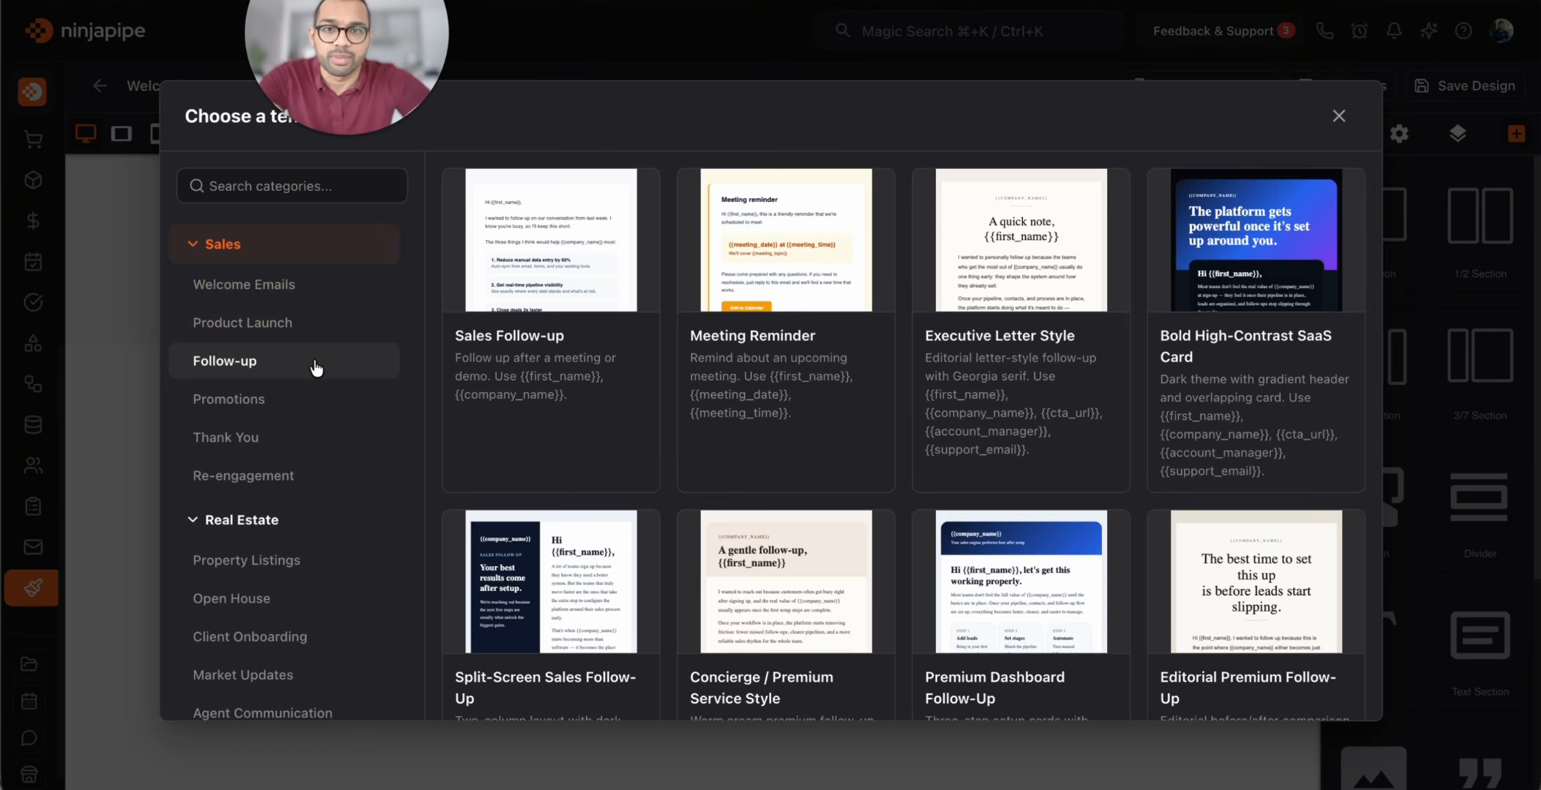
pyautogui.scroll(-6, 306, 399)
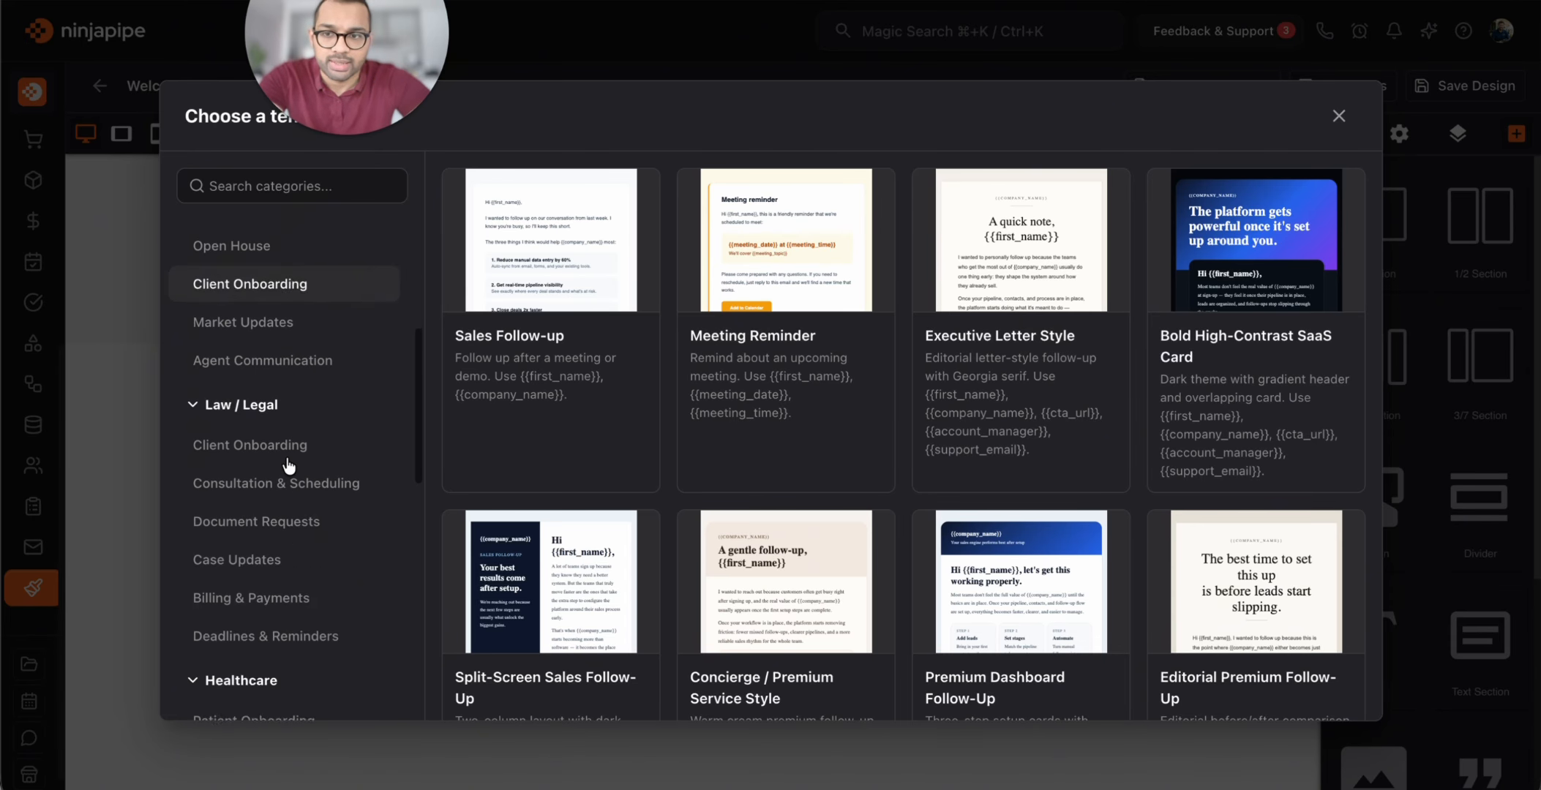
pyautogui.scroll(6, 288, 463)
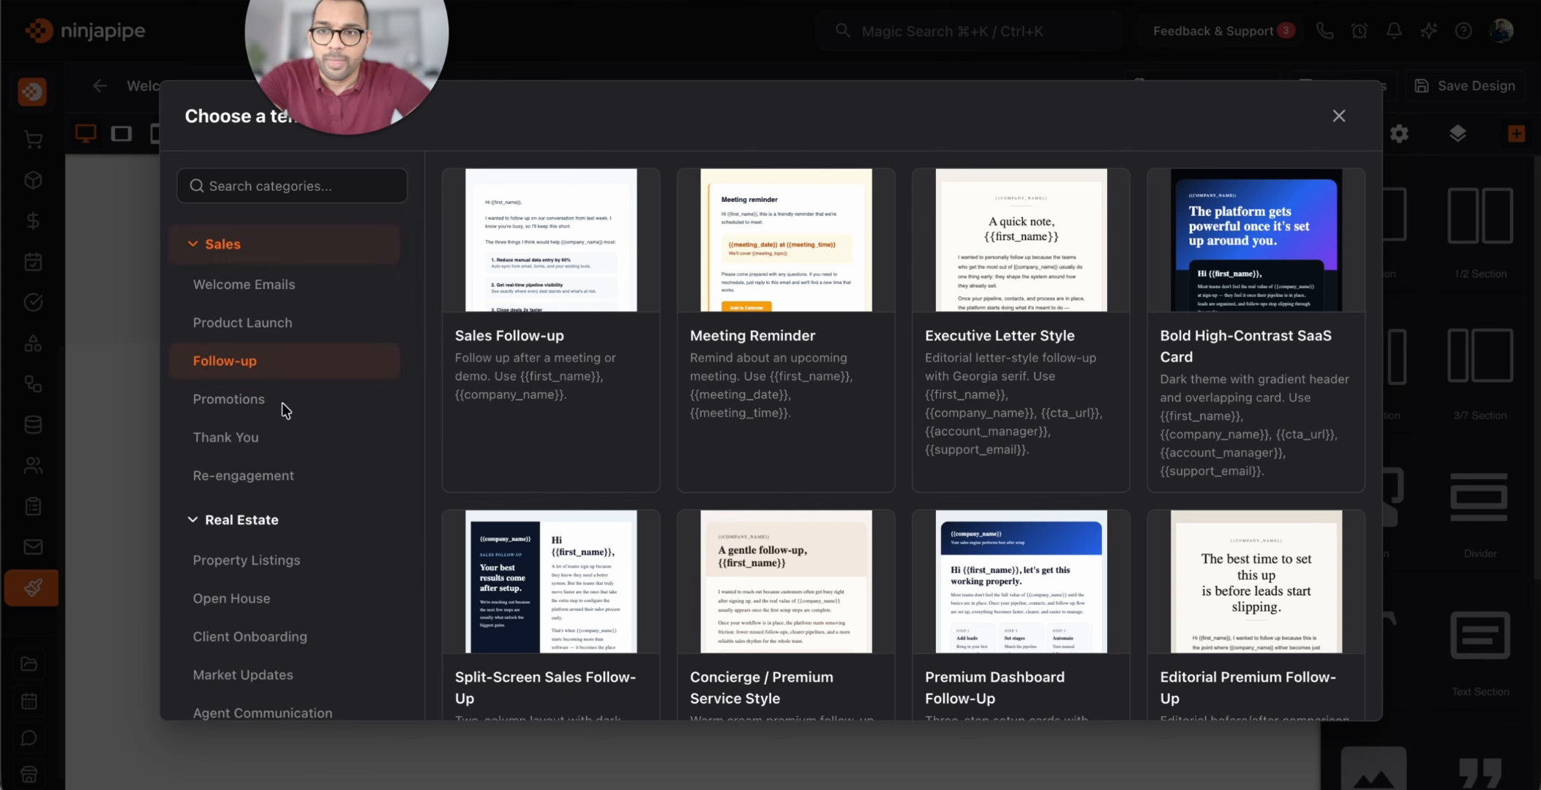
pyautogui.click(289, 289)
pyautogui.scroll(-5, 966, 393)
pyautogui.click(505, 598)
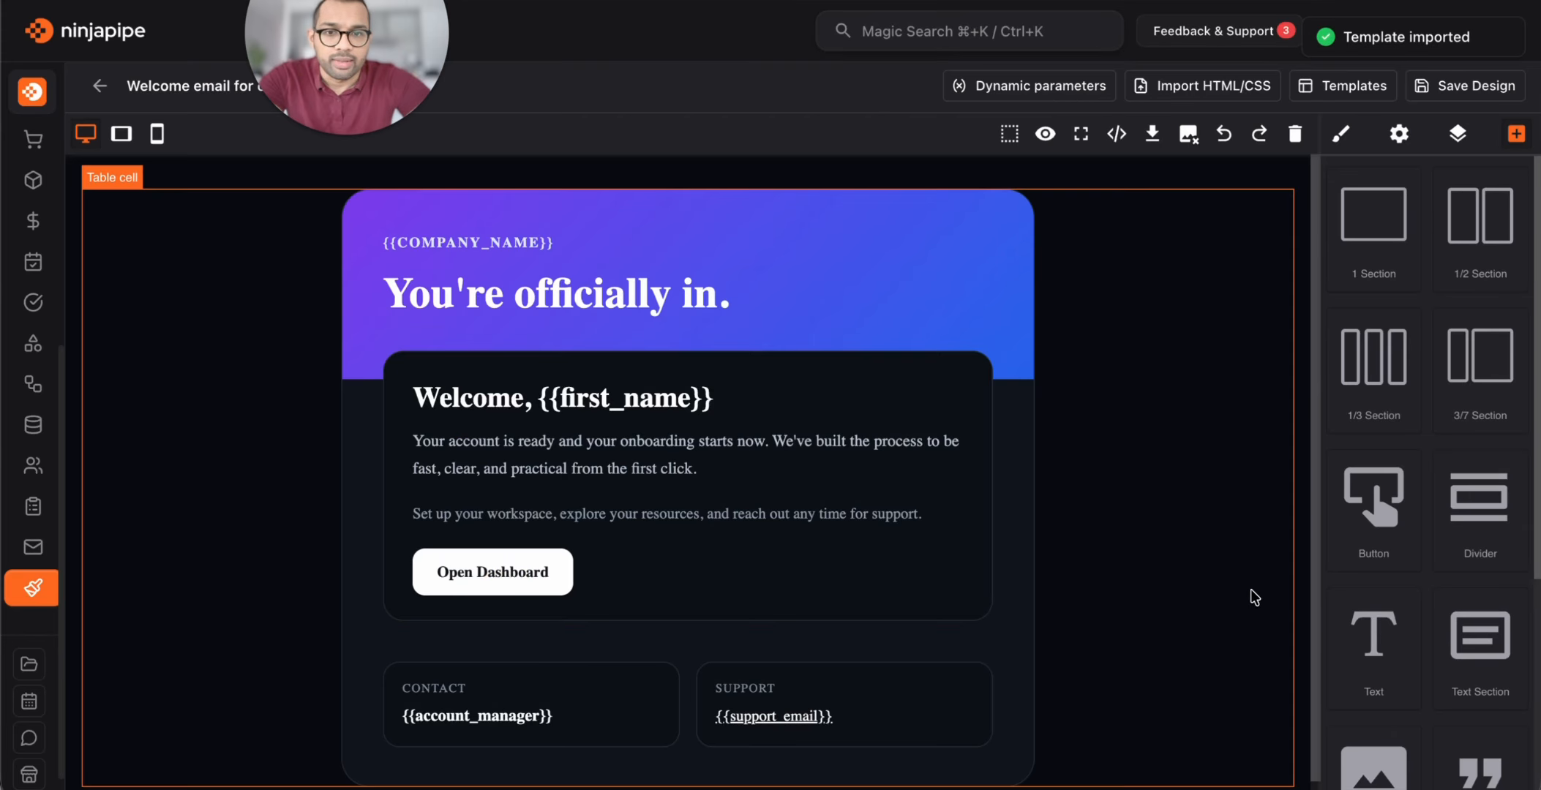
# After 'click.' in the intro paragraph, add 'Welcome to our agency, pleasure to onboard {{business_name'
pyautogui.click(598, 305)
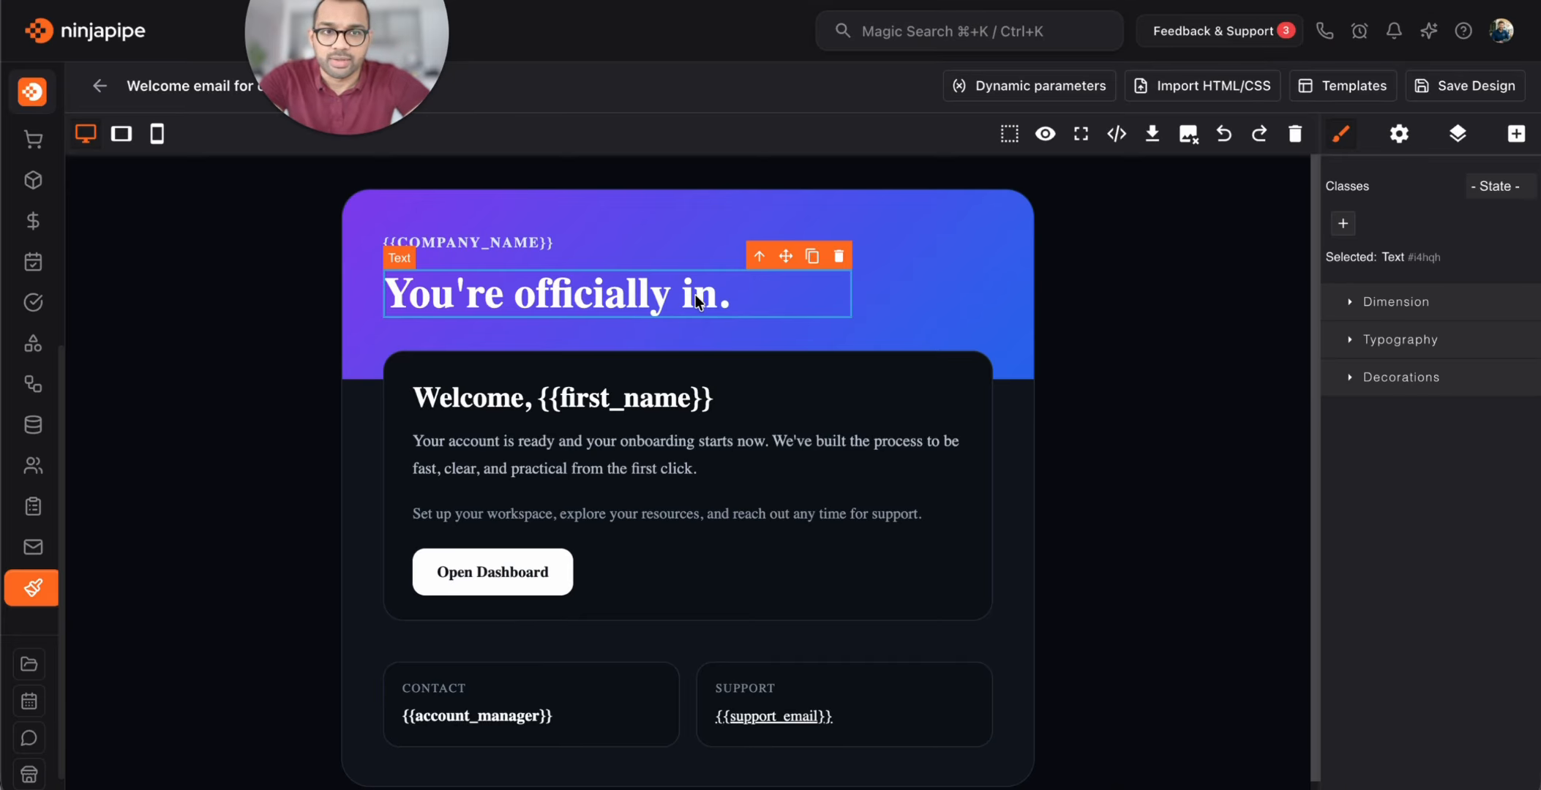
pyautogui.doubleClick(623, 439)
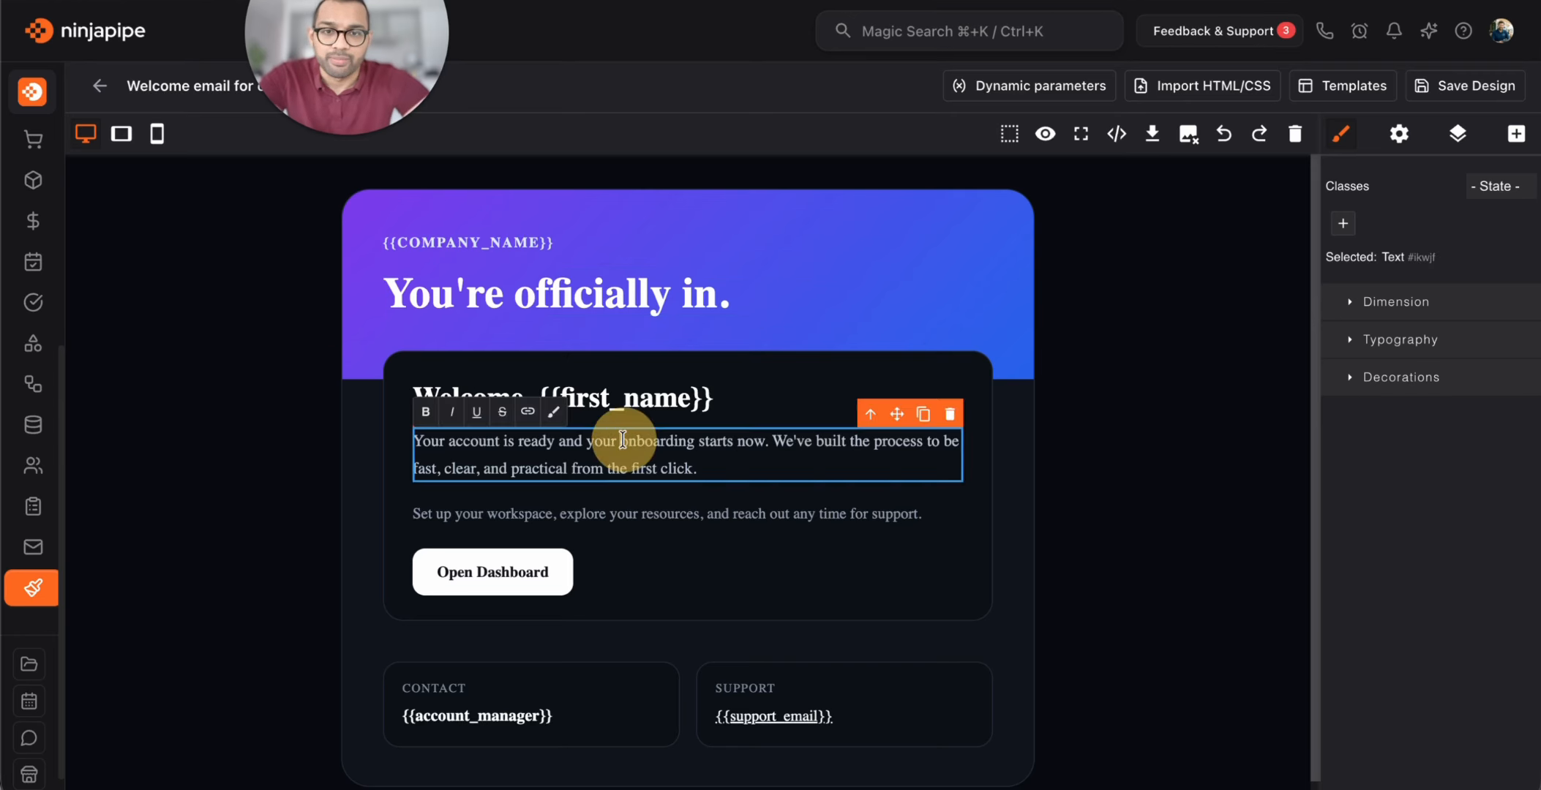
pyautogui.click(716, 461)
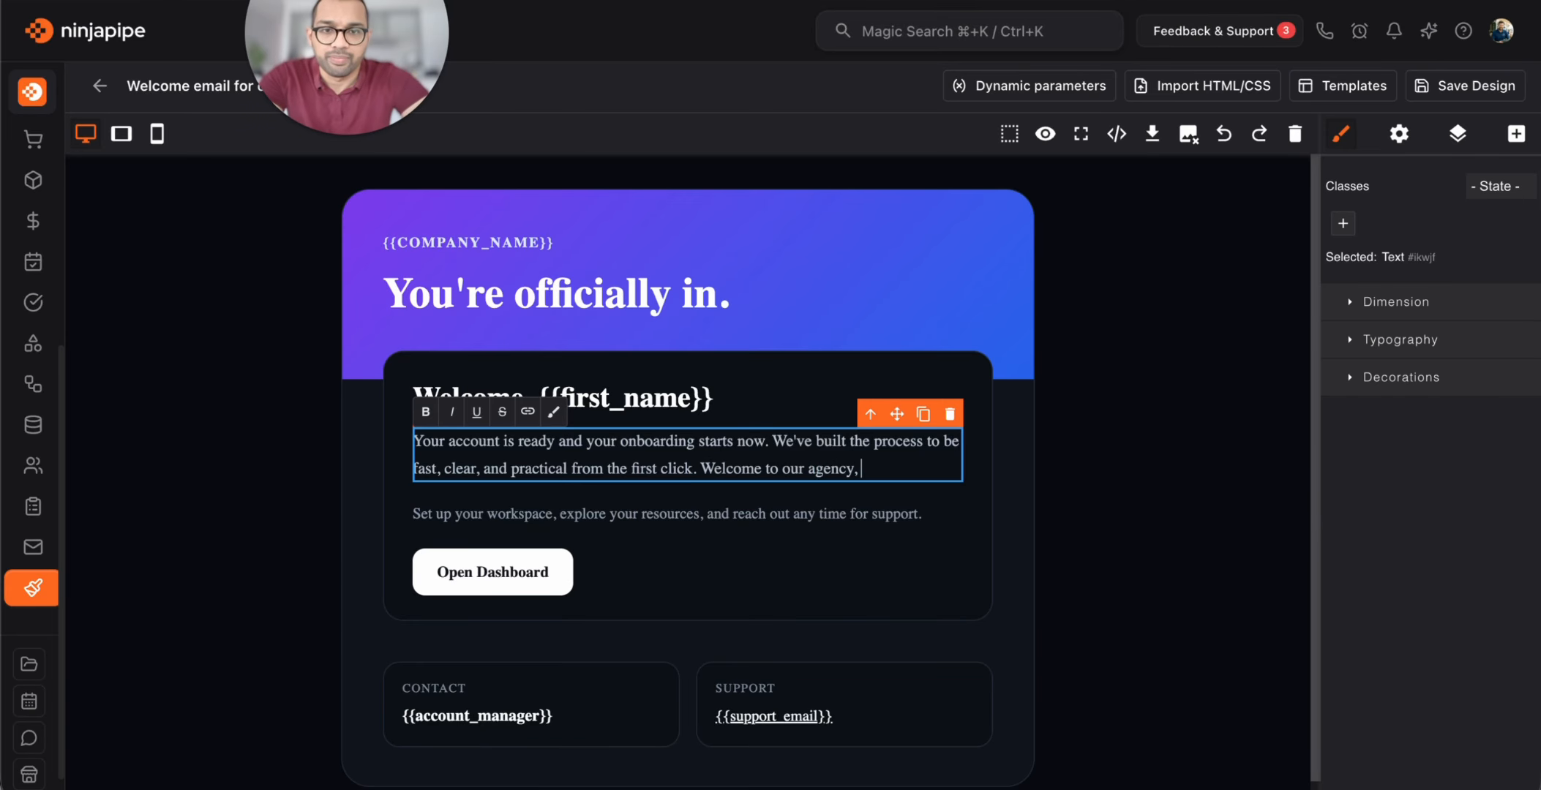
pyautogui.write('Welcome to our agency, pleasure to onboard {{')
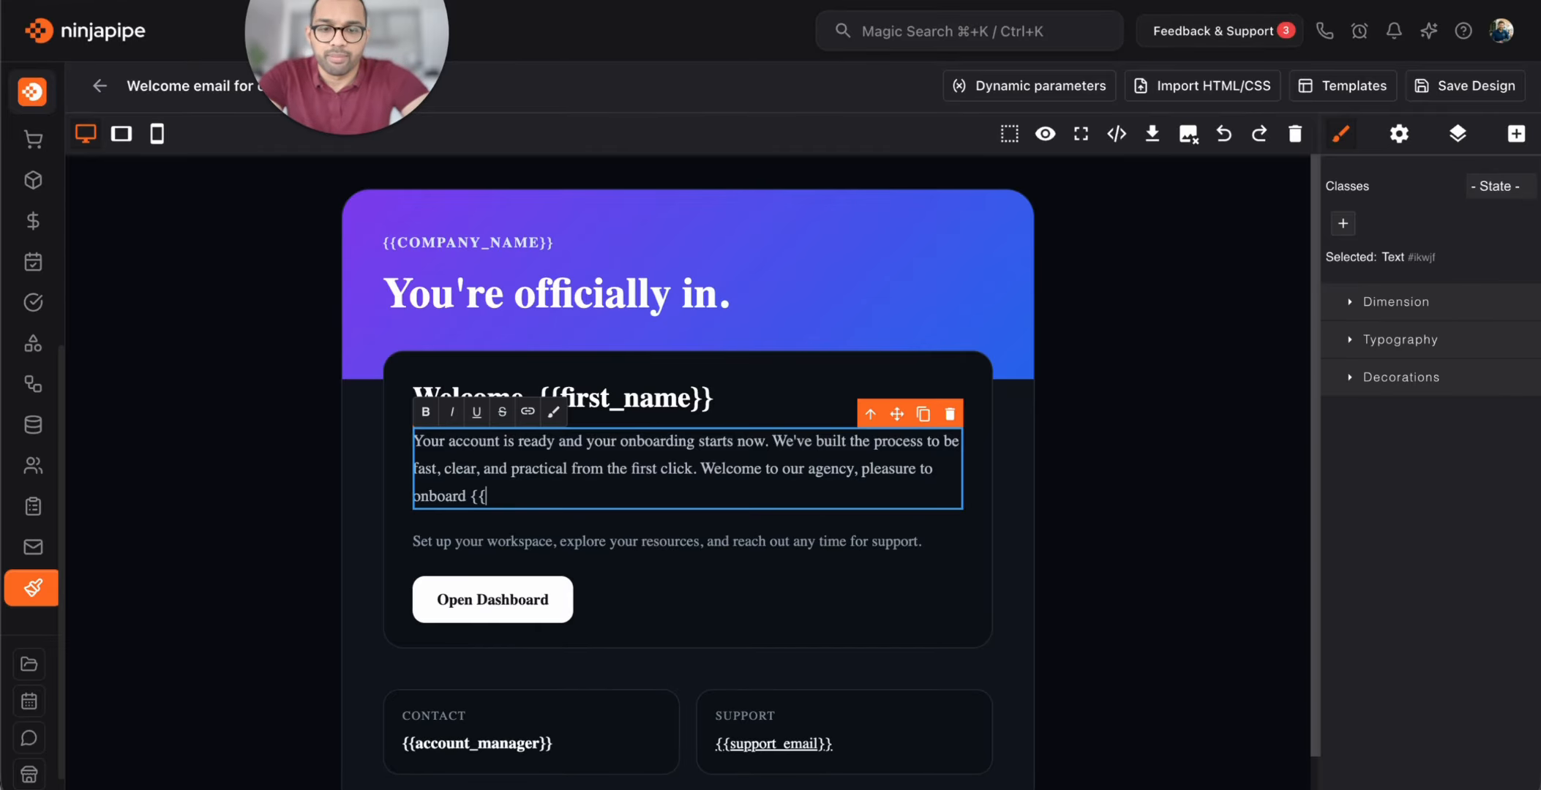
pyautogui.write('business_name')
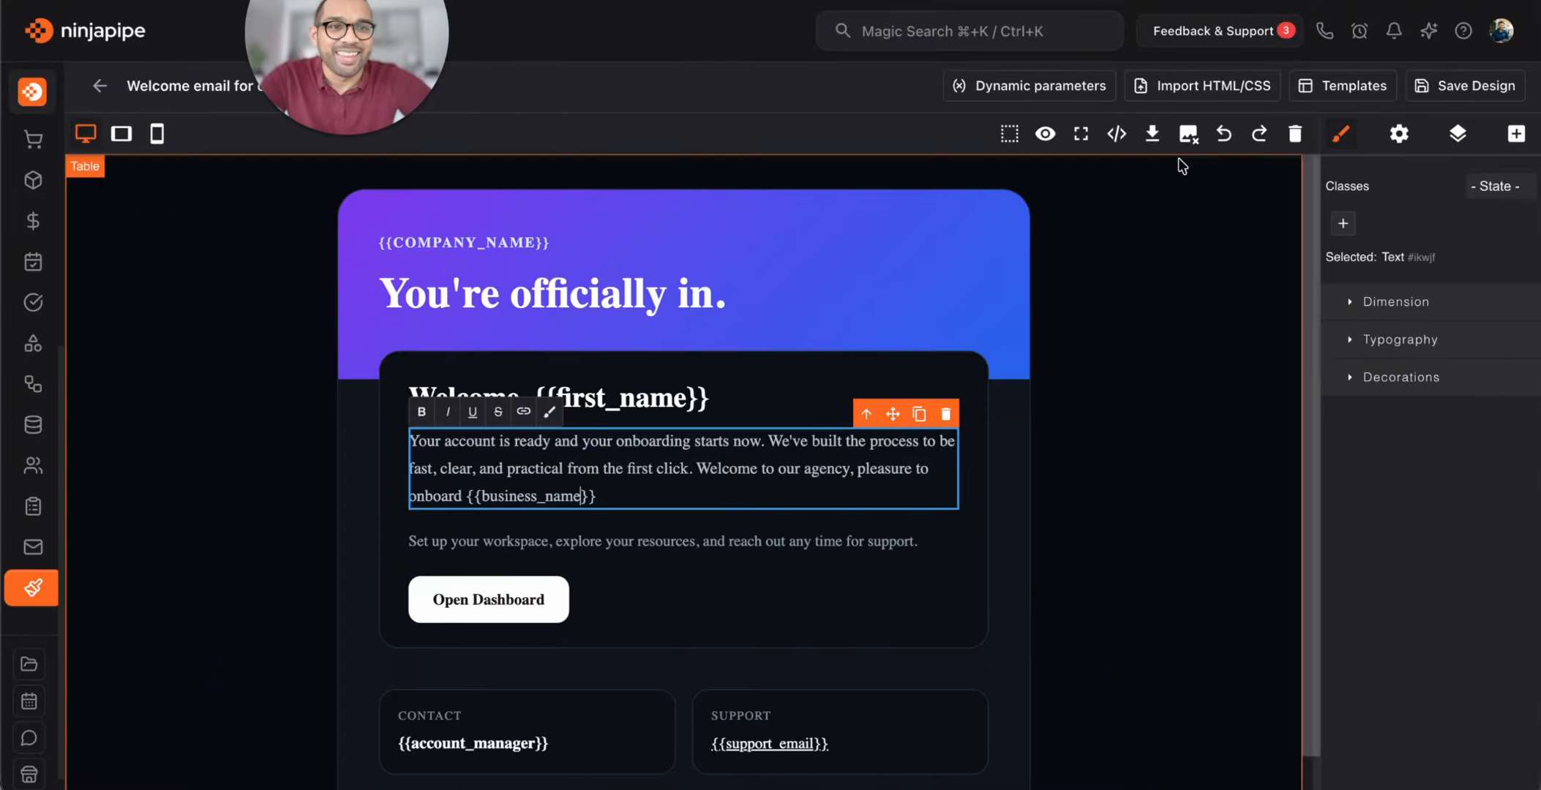
# Close Dynamic parameters unchanged and save the Welcome email for contacts design
pyautogui.click(1047, 86)
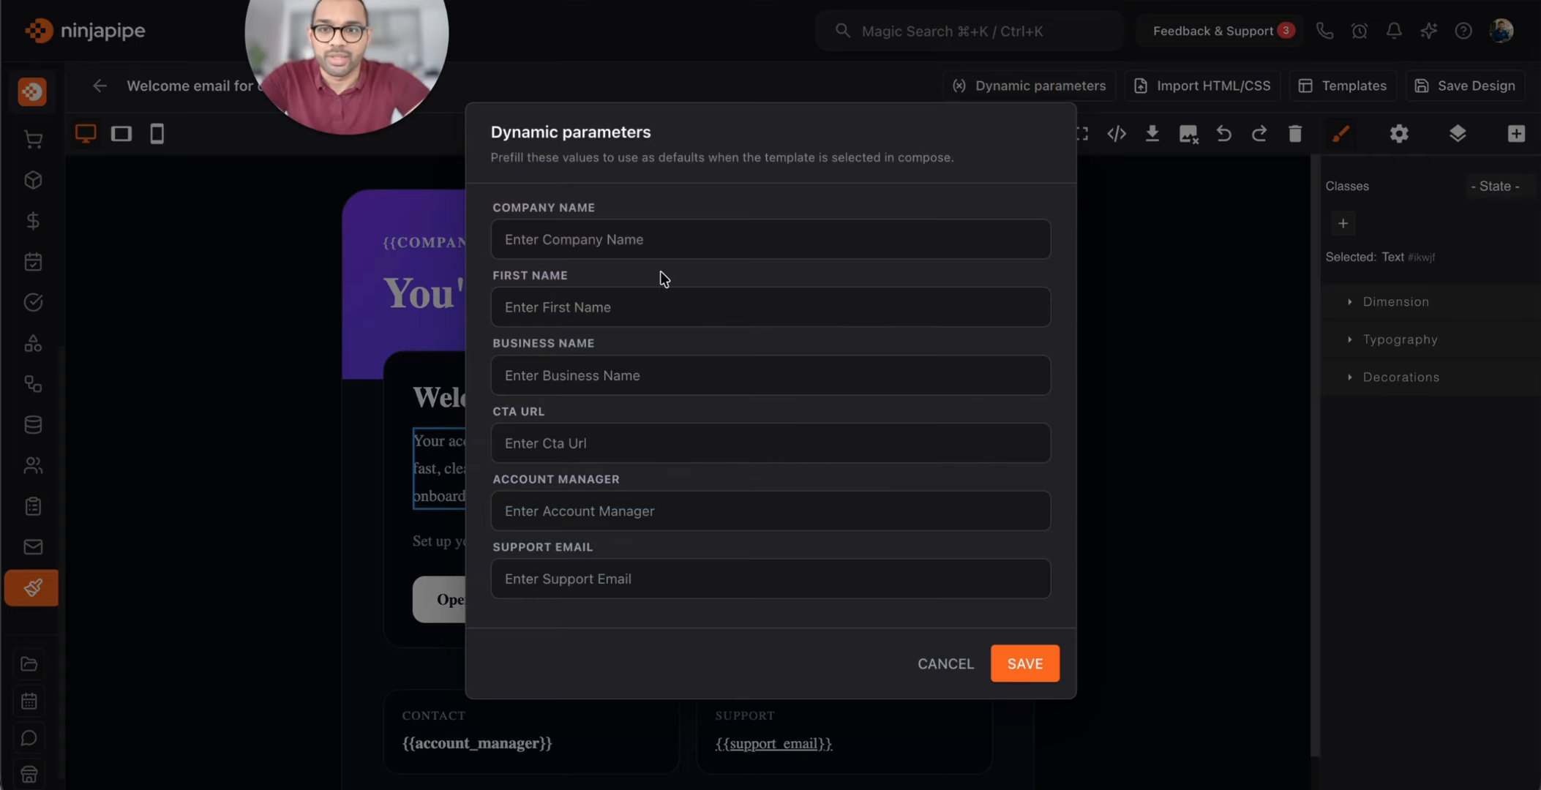
pyautogui.click(626, 455)
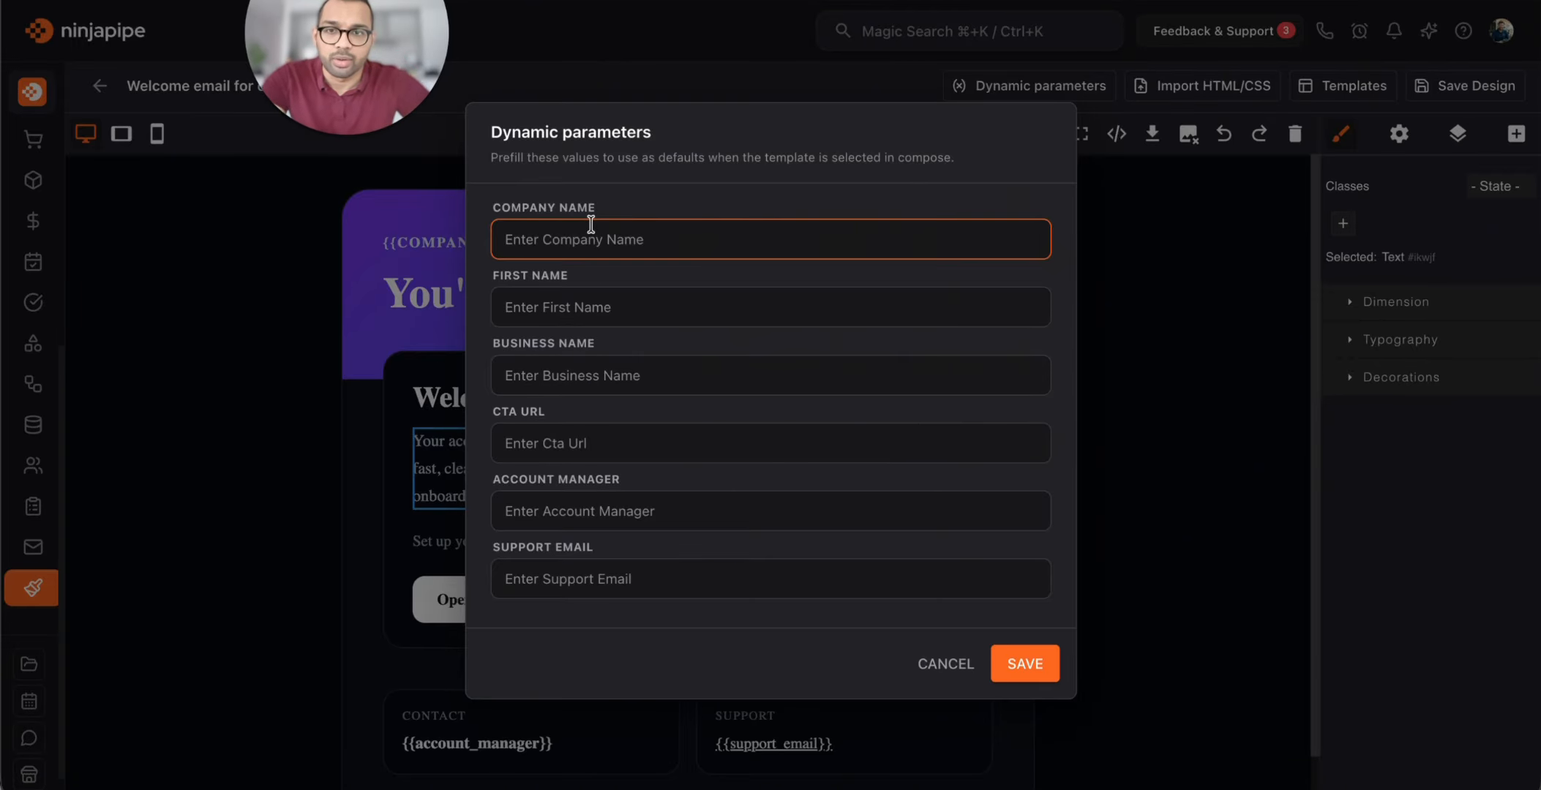
pyautogui.click(945, 664)
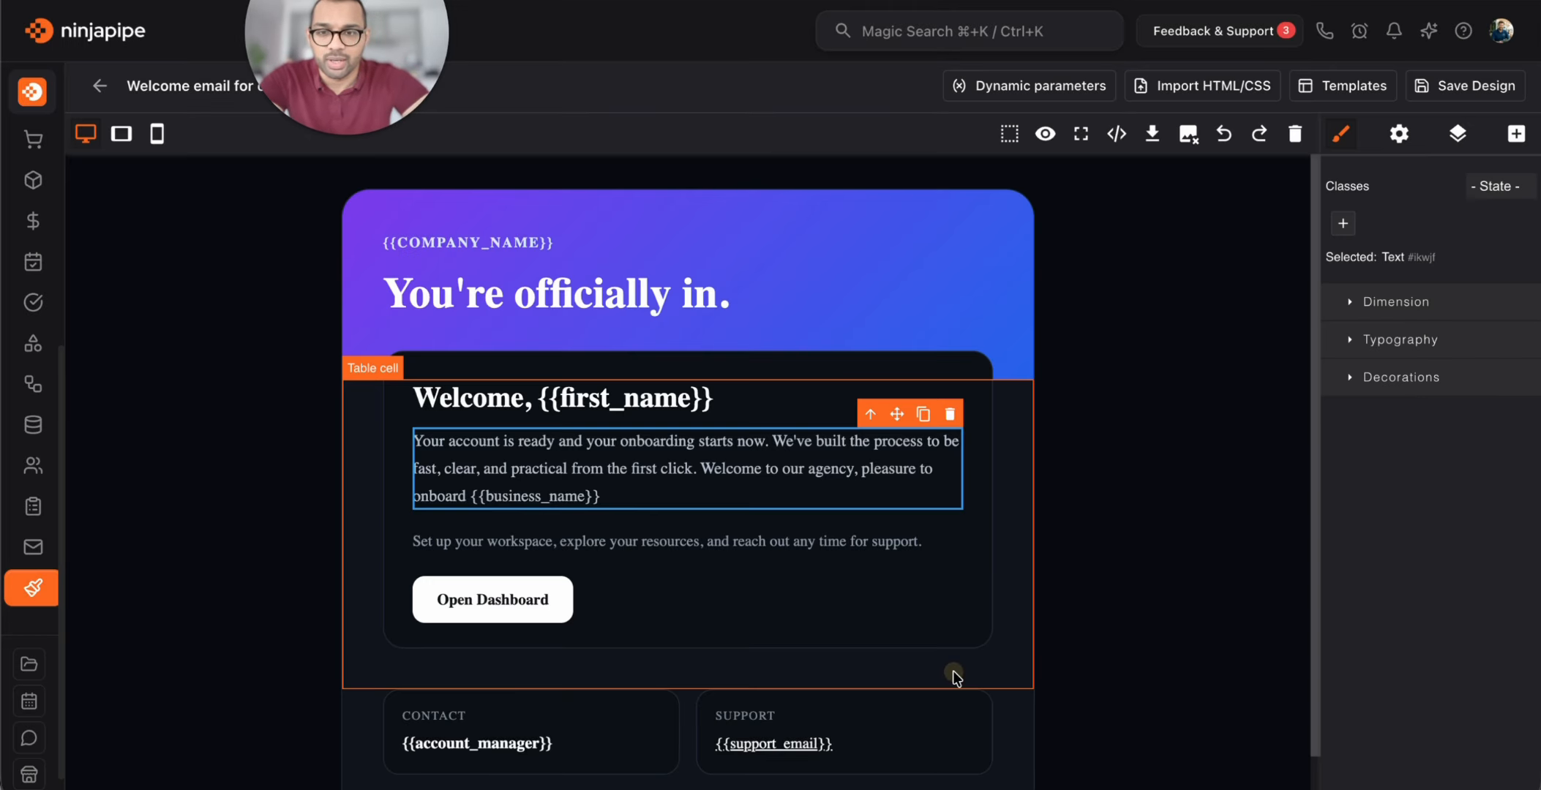
pyautogui.click(1046, 513)
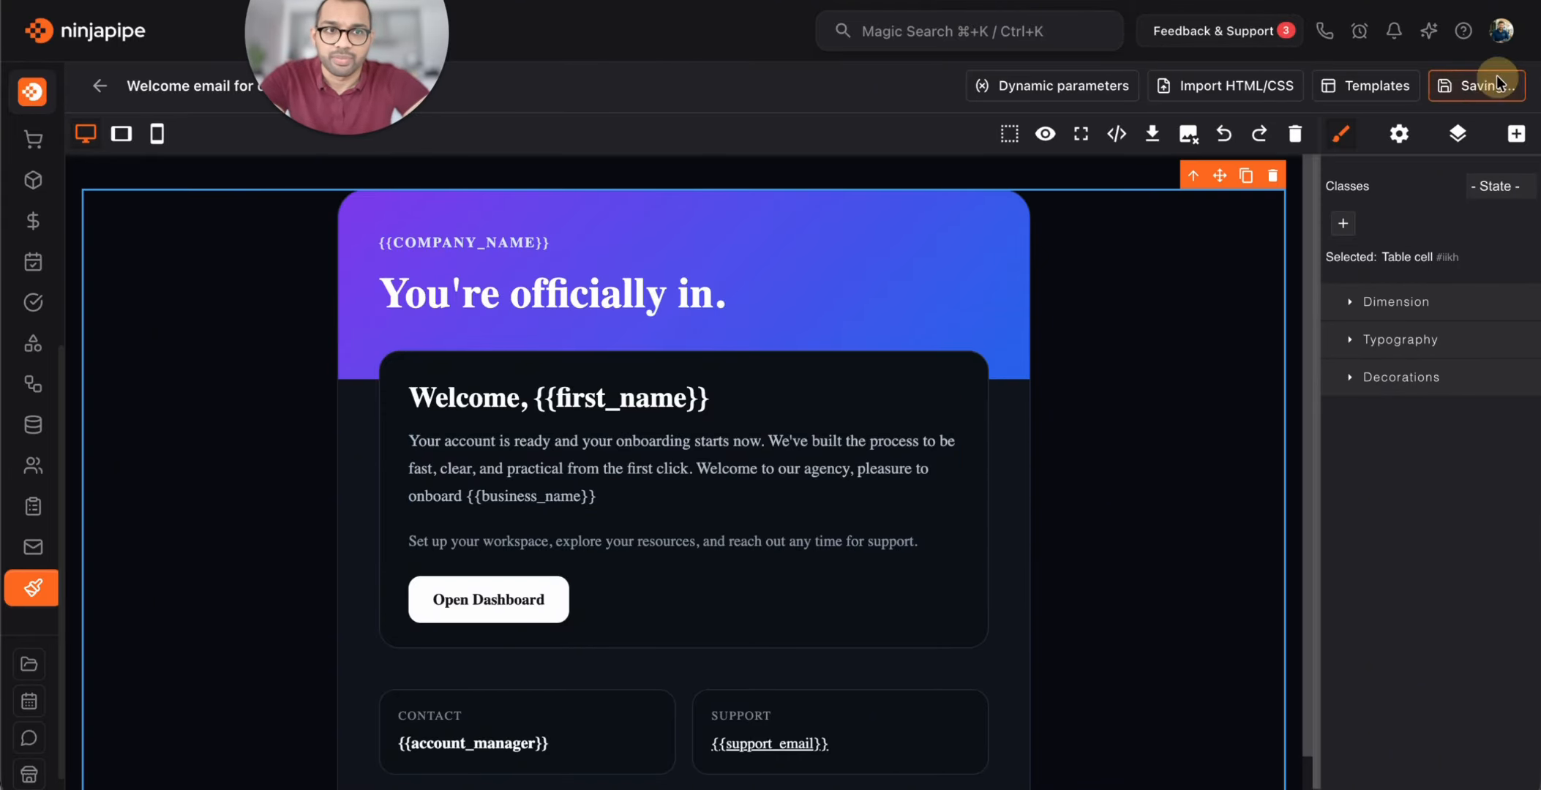
pyautogui.click(1468, 86)
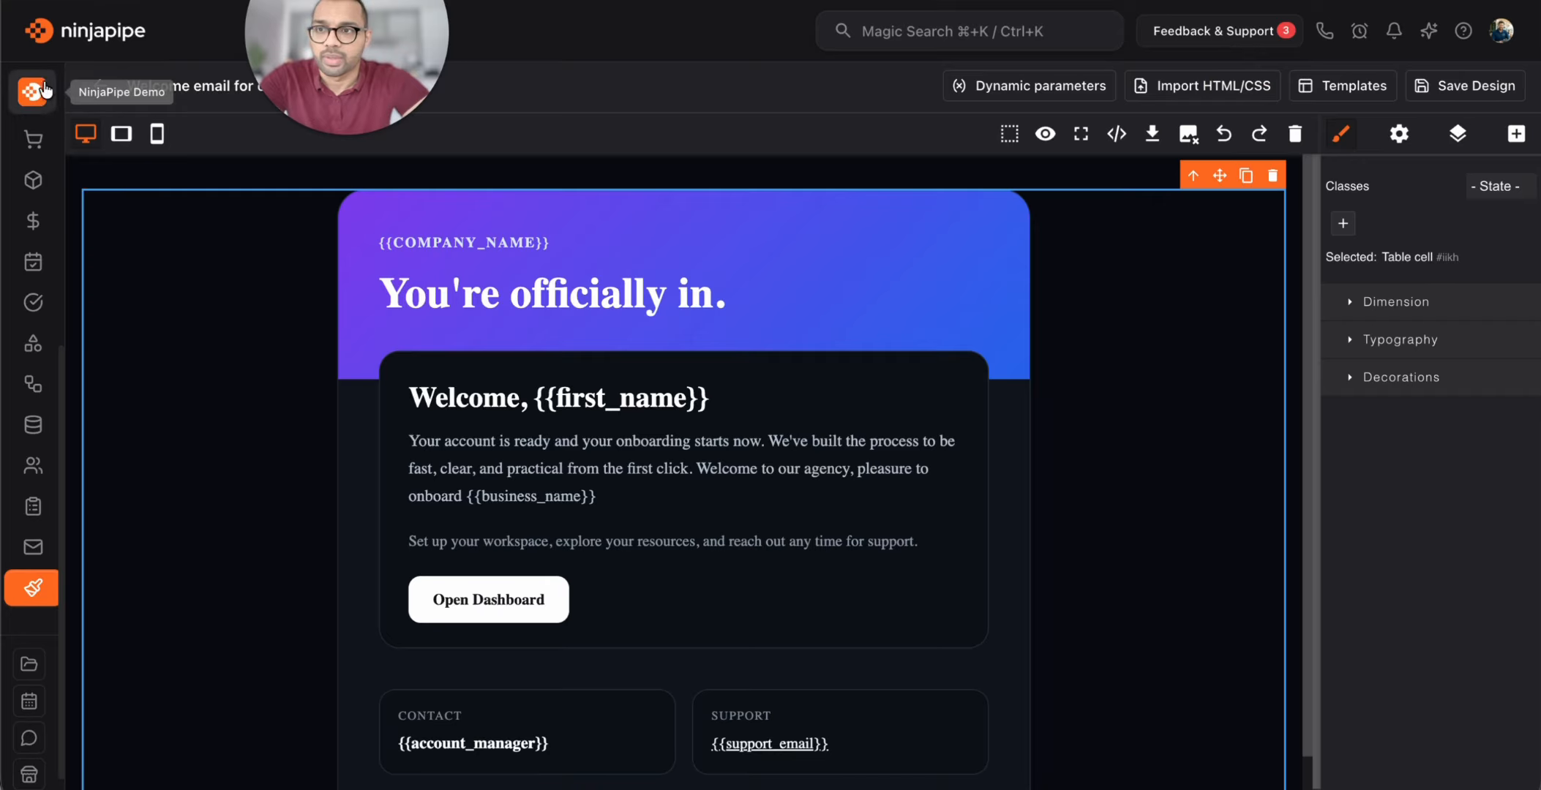
pyautogui.scroll(-1, 30, 585)
pyautogui.scroll(4, 32, 608)
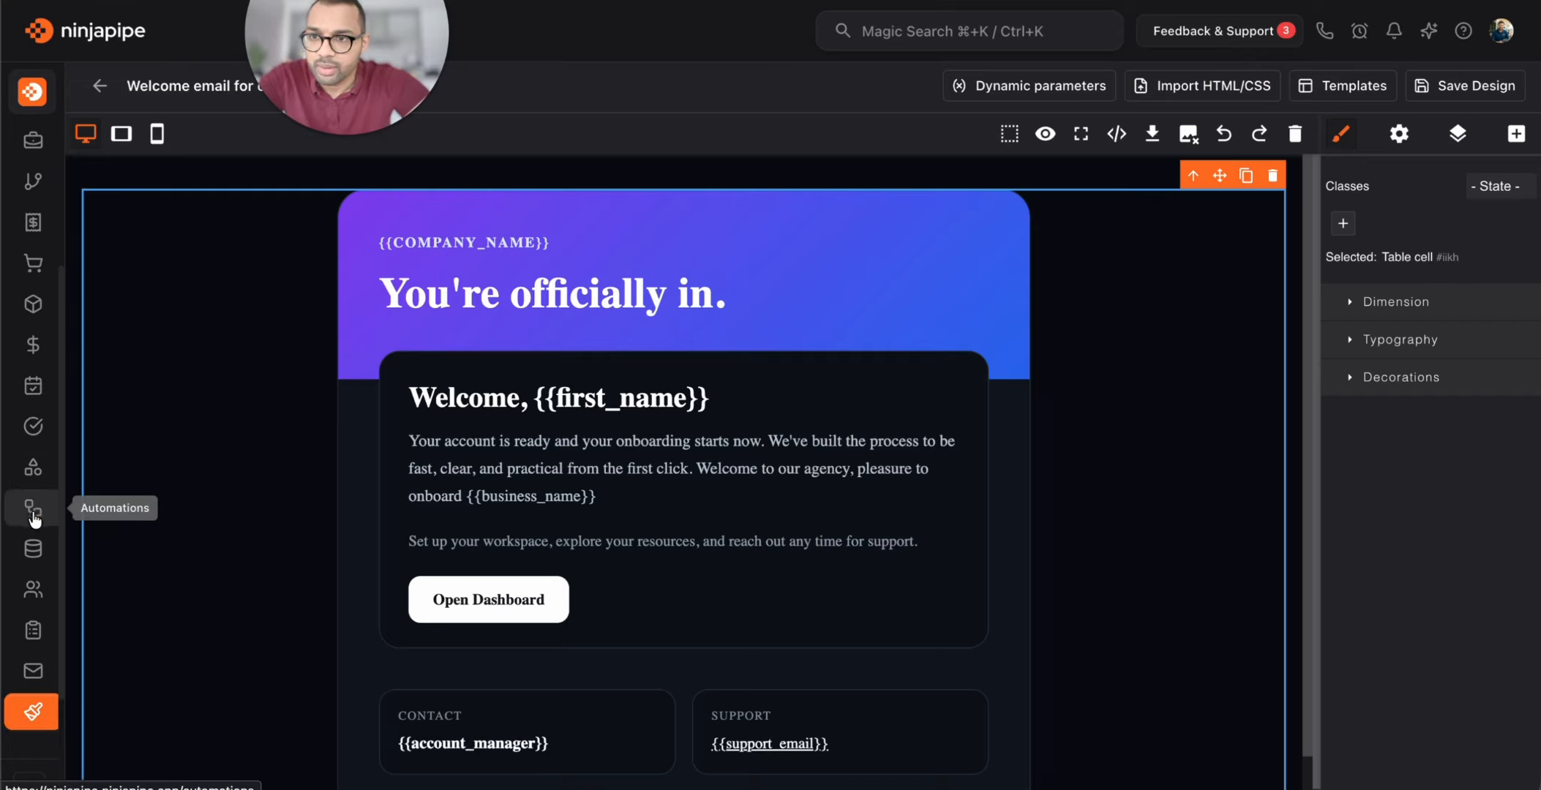
# In the New Leads -> CRM workflow, set the Send Email template to Welcome email for contacts
pyautogui.click(32, 514)
pyautogui.click(382, 327)
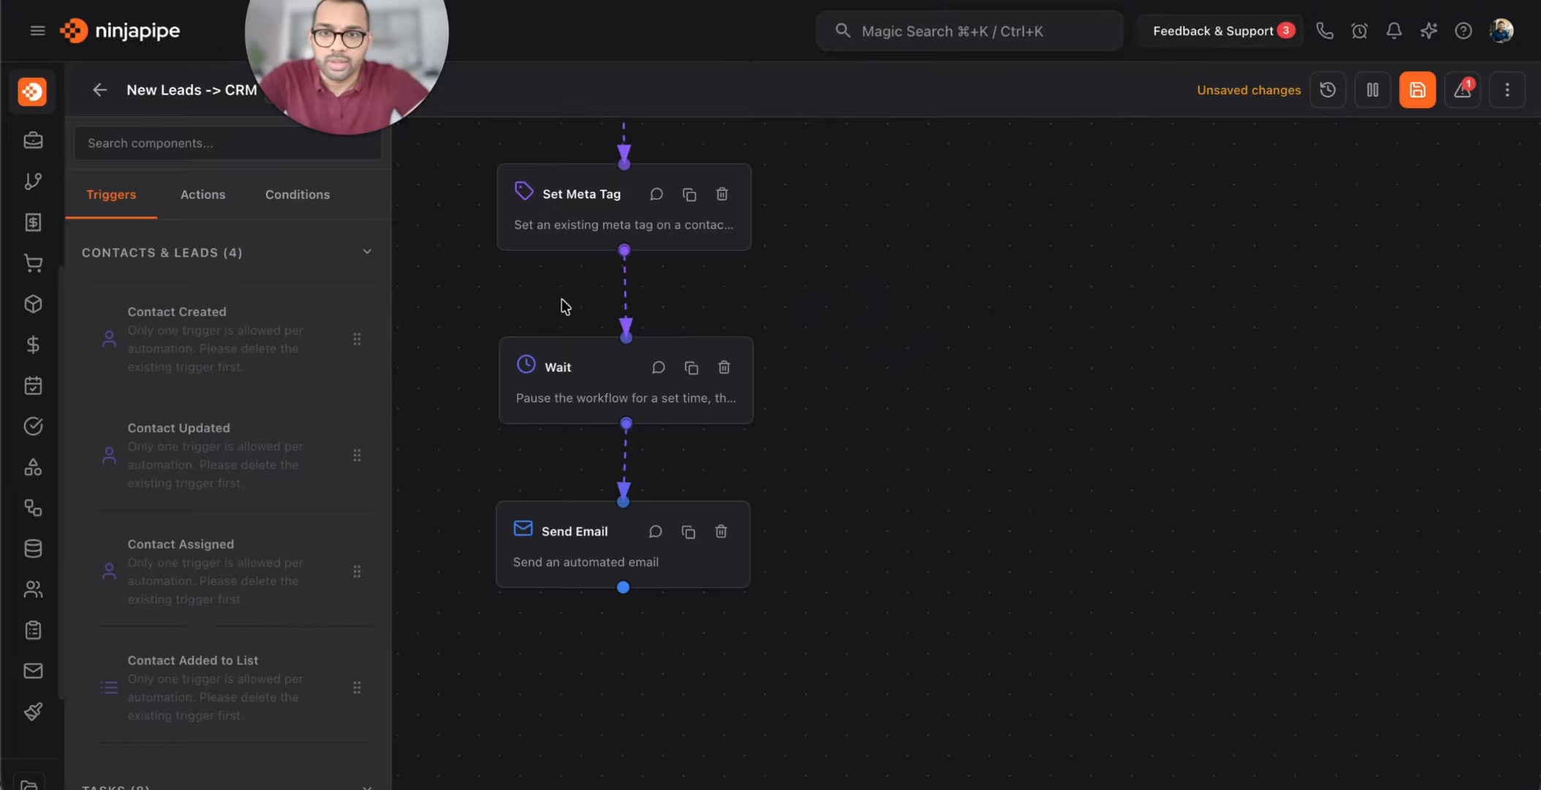
pyautogui.click(591, 552)
pyautogui.click(1423, 428)
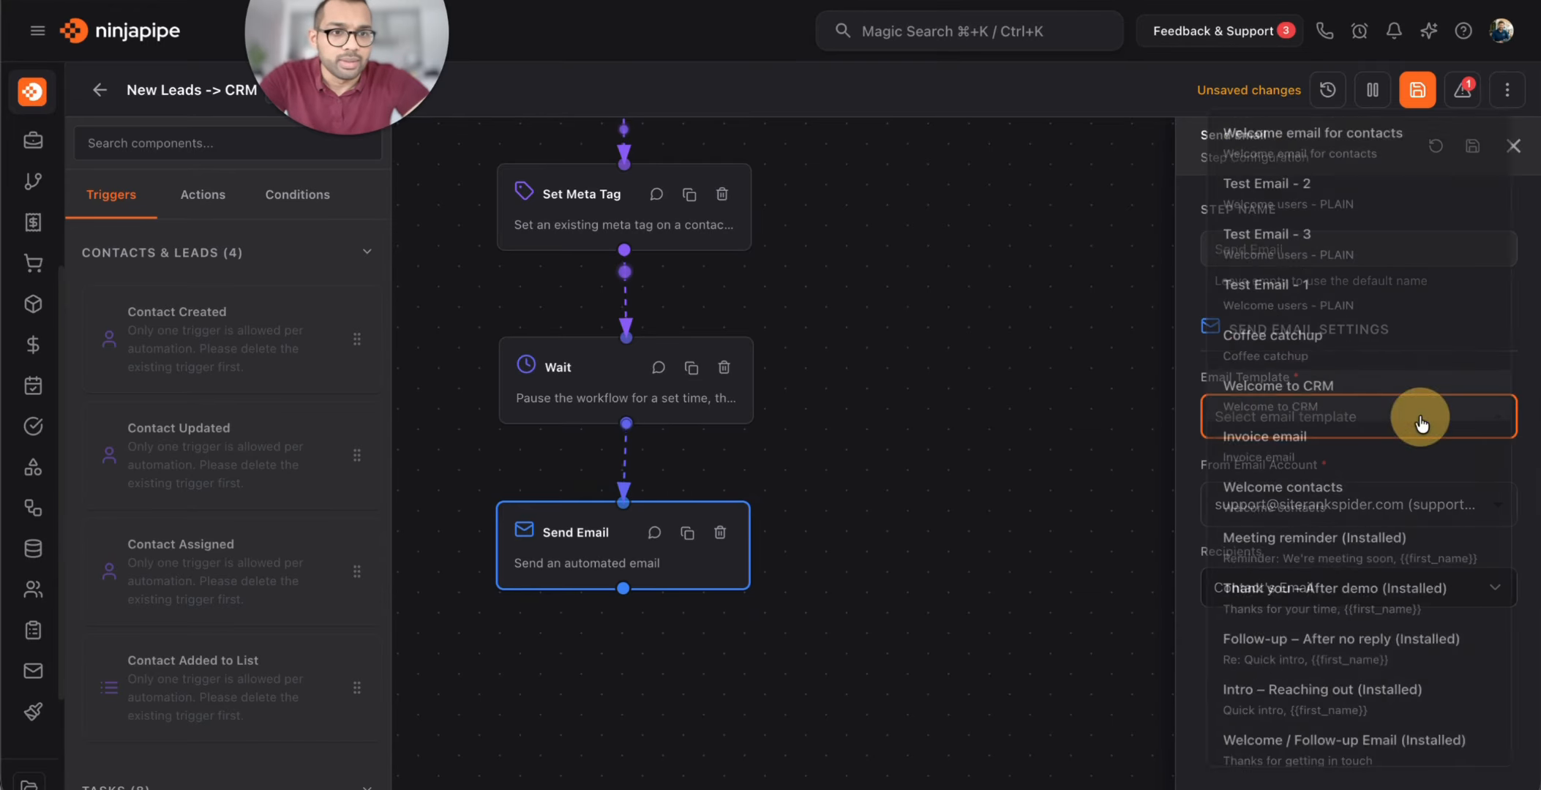
pyautogui.click(1400, 123)
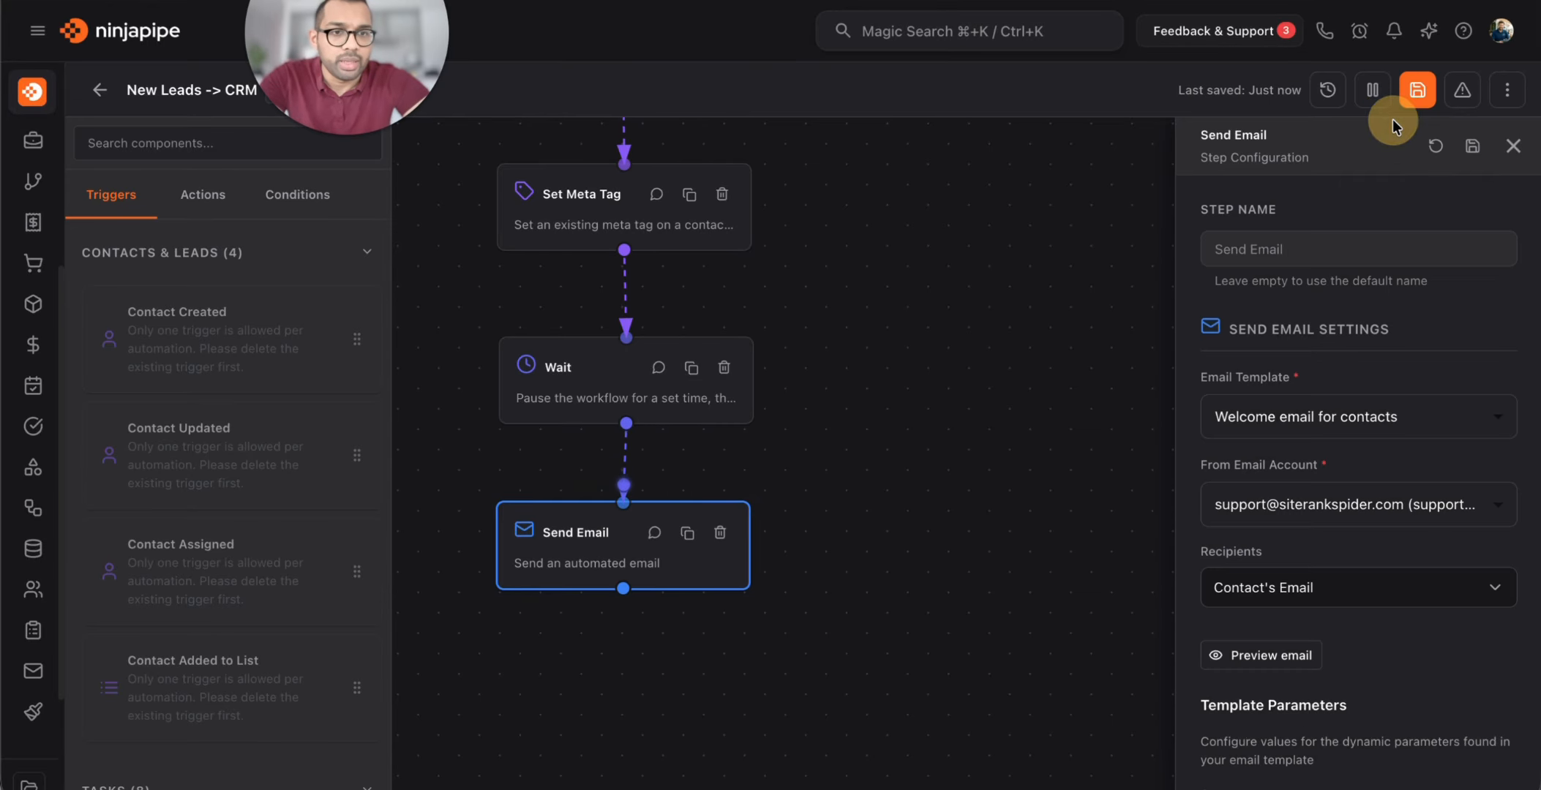
# Preview the welcome email and save the Send Email step settings
pyautogui.click(1278, 654)
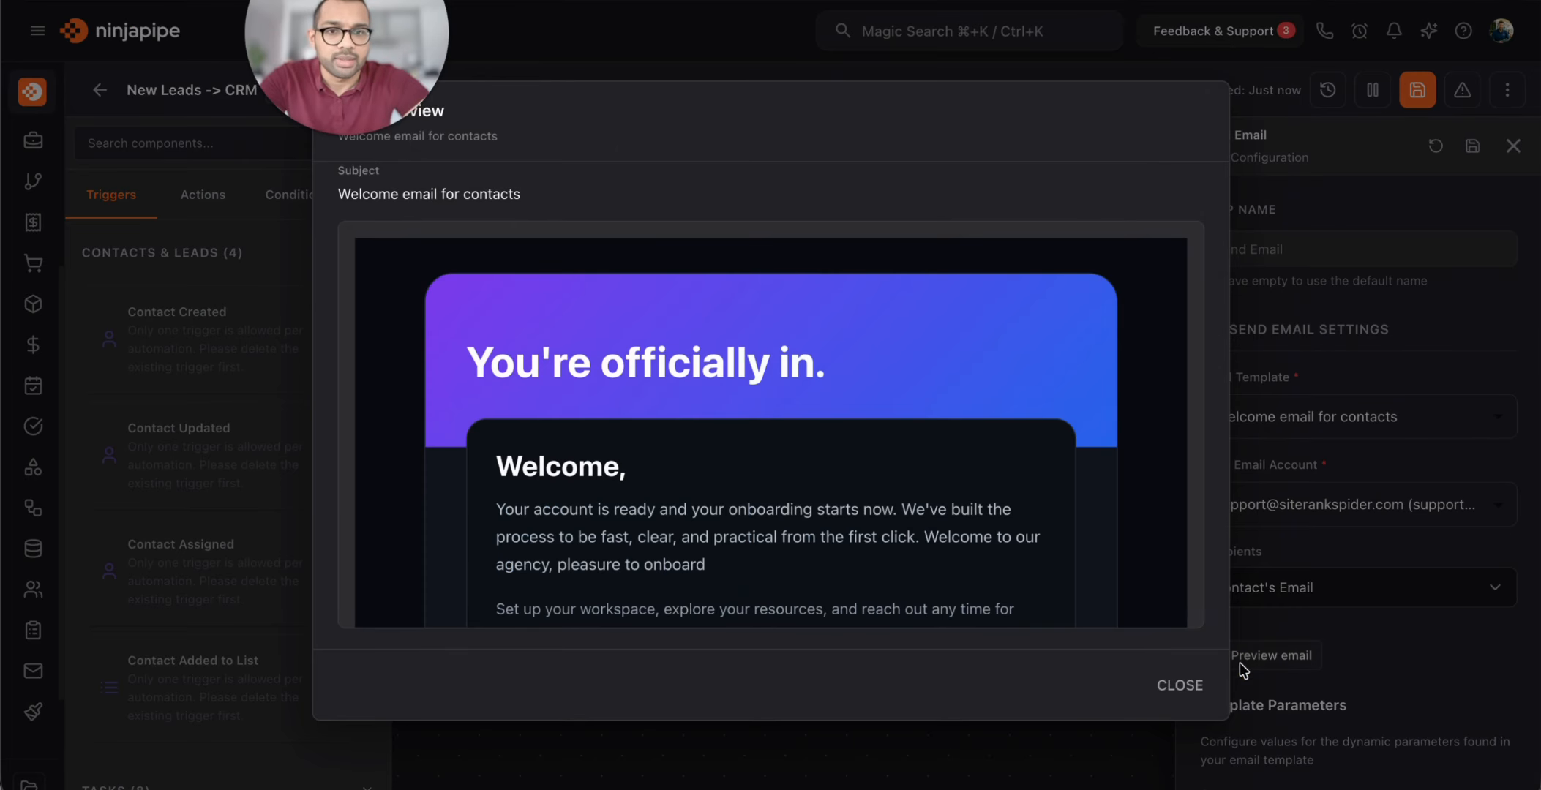
pyautogui.scroll(-5, 830, 494)
pyautogui.scroll(5, 830, 494)
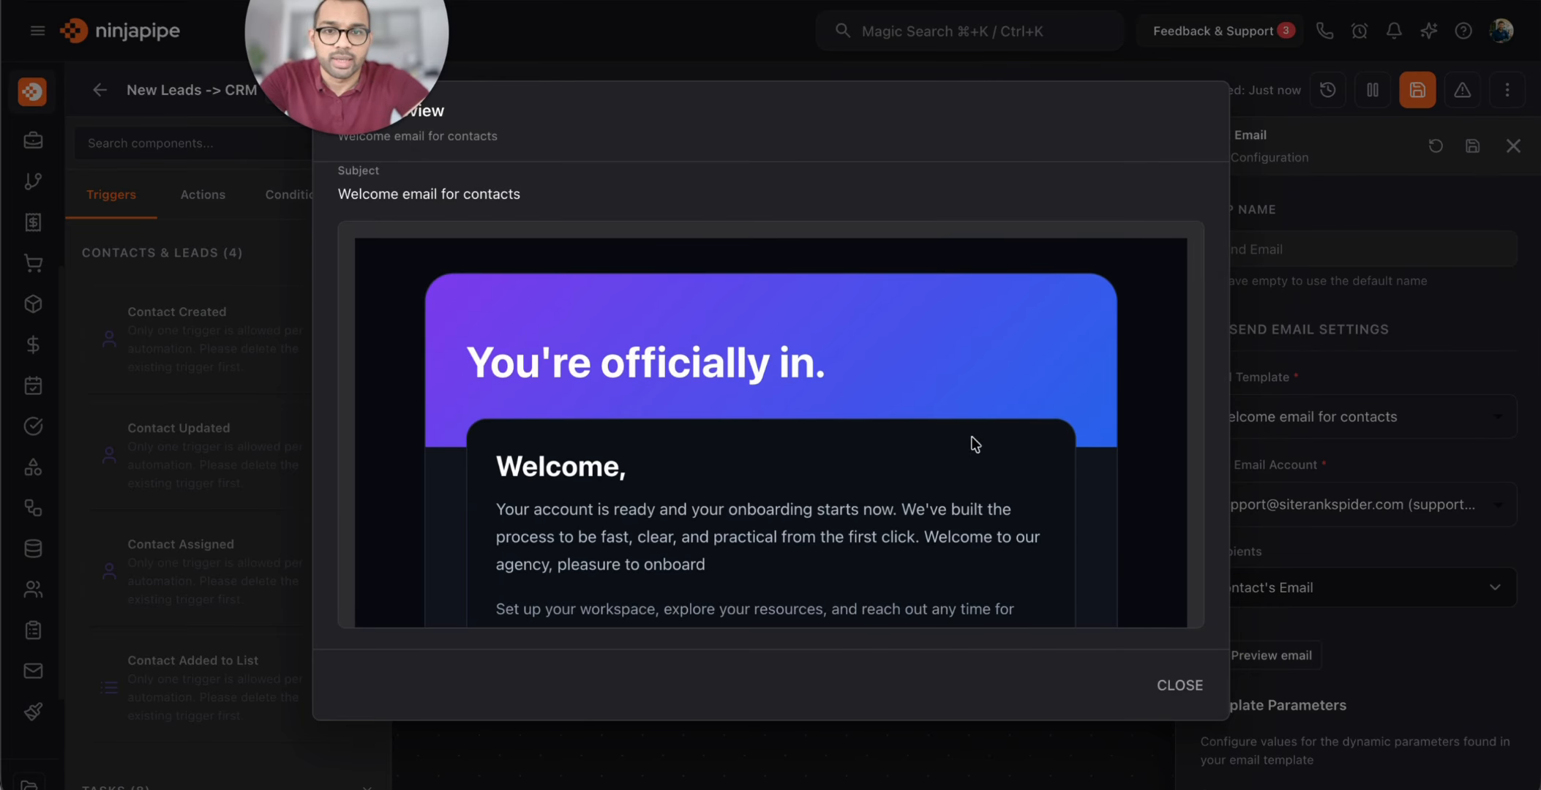
pyautogui.scroll(-5, 1028, 517)
pyautogui.scroll(4, 1028, 521)
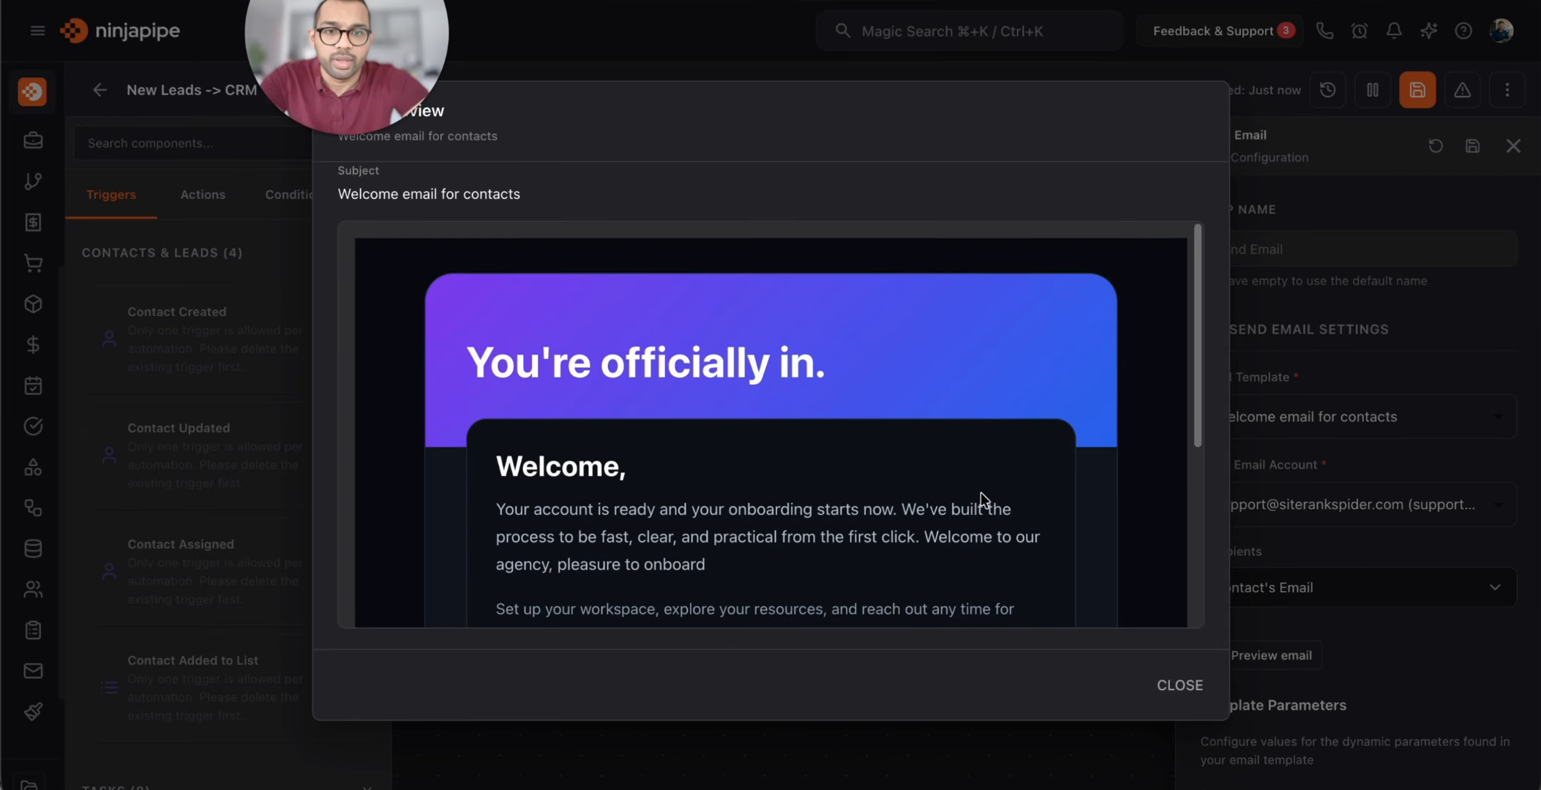
pyautogui.scroll(-2, 983, 494)
pyautogui.scroll(-2, 980, 492)
pyautogui.click(1170, 685)
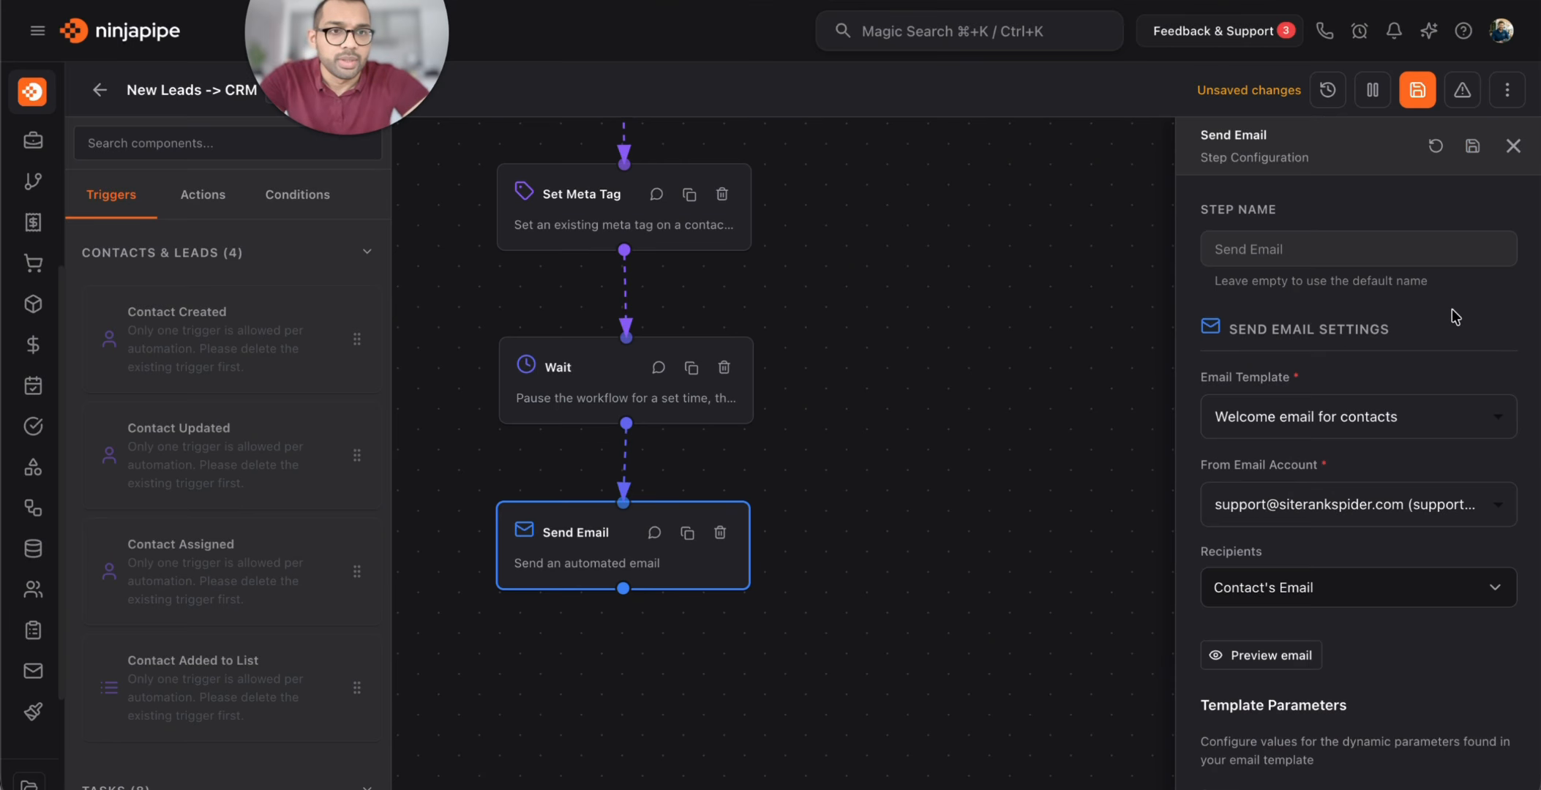
pyautogui.click(1477, 145)
# Fill First Name with Databin.first_name and Business Name with Databin.business
pyautogui.scroll(-6, 1479, 385)
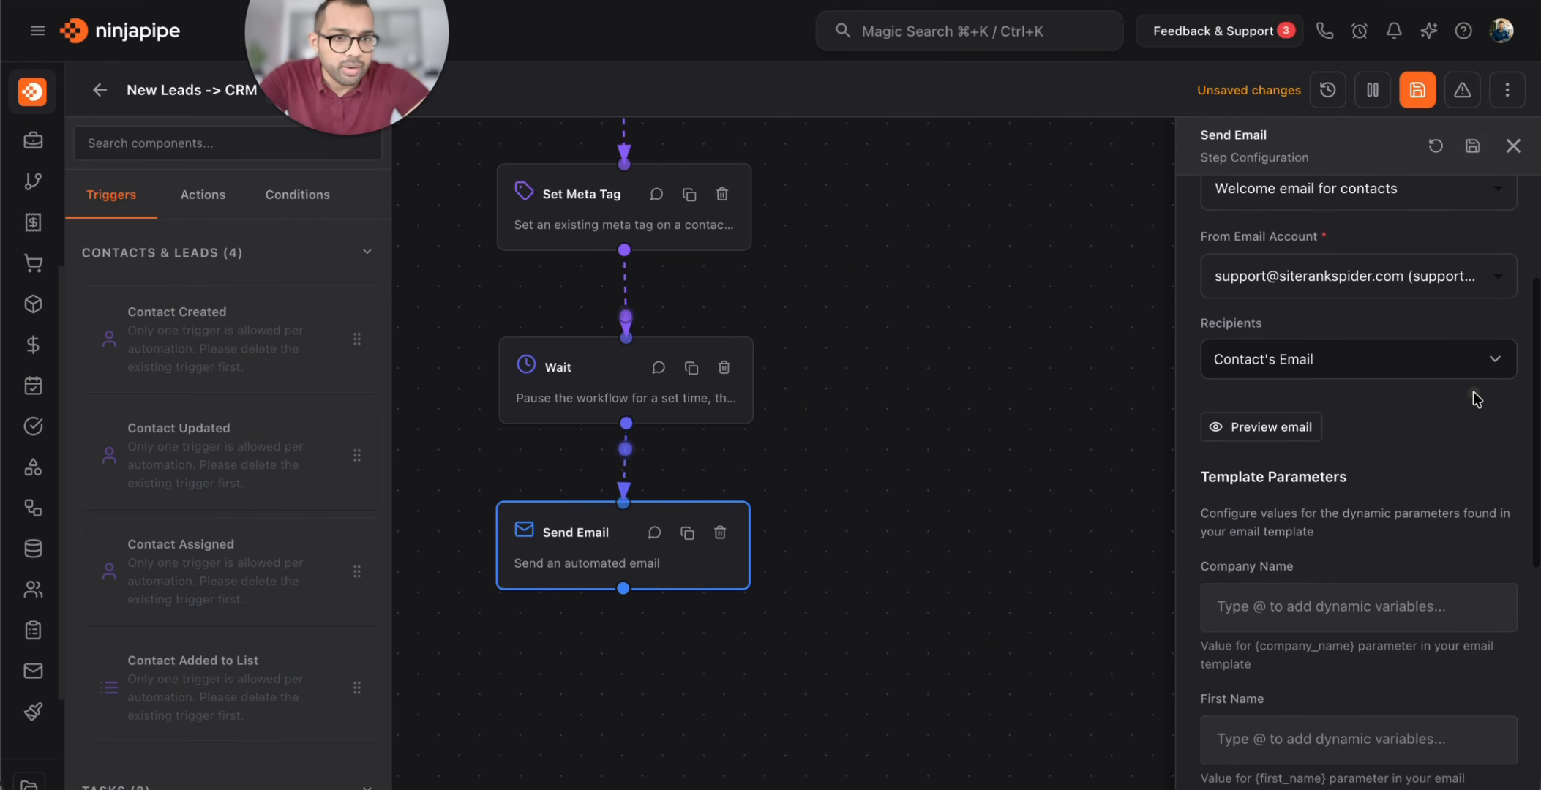
pyautogui.scroll(-4, 1473, 392)
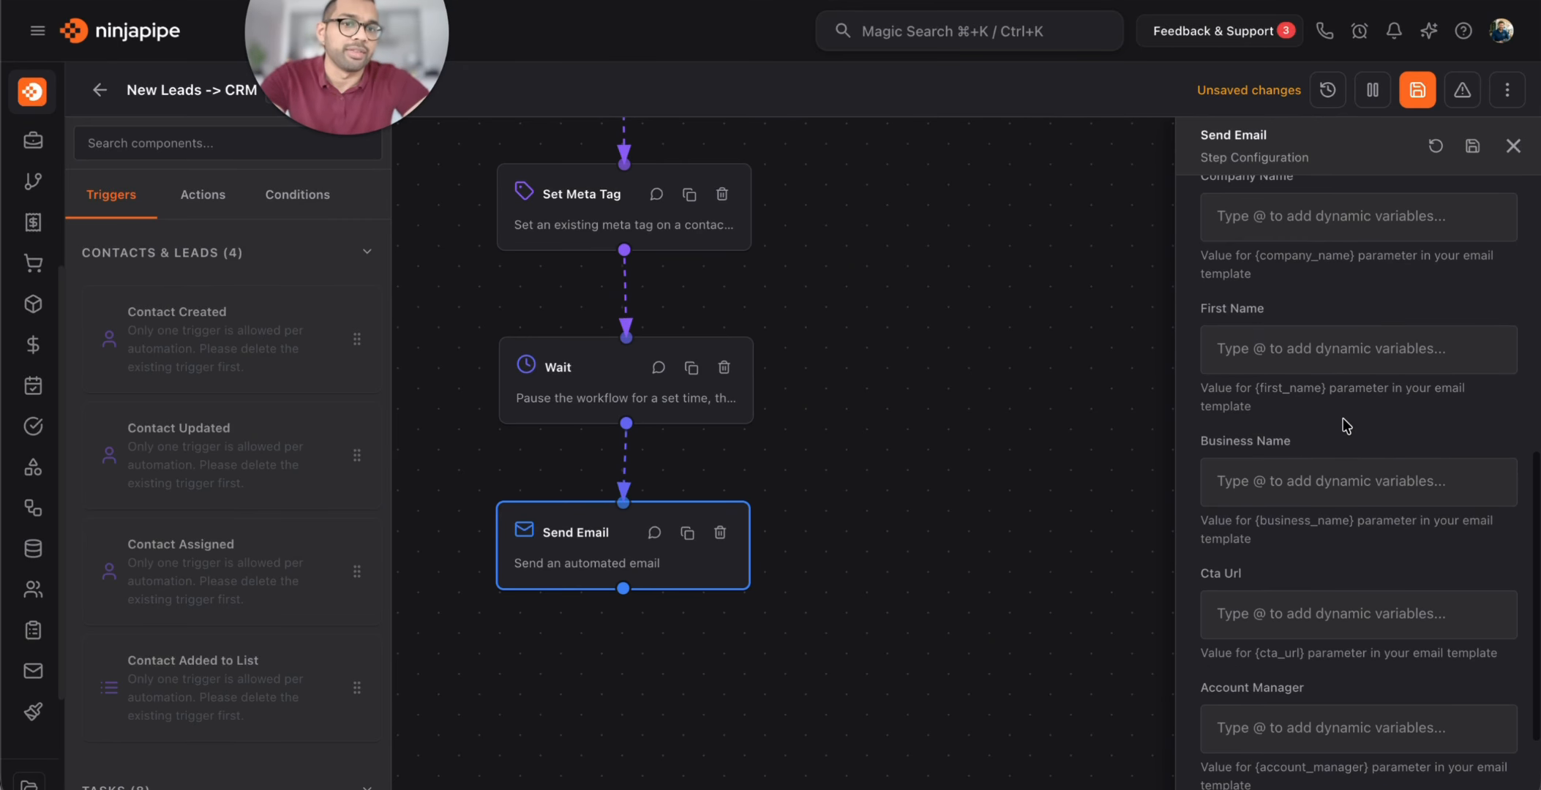
pyautogui.scroll(2, 1346, 388)
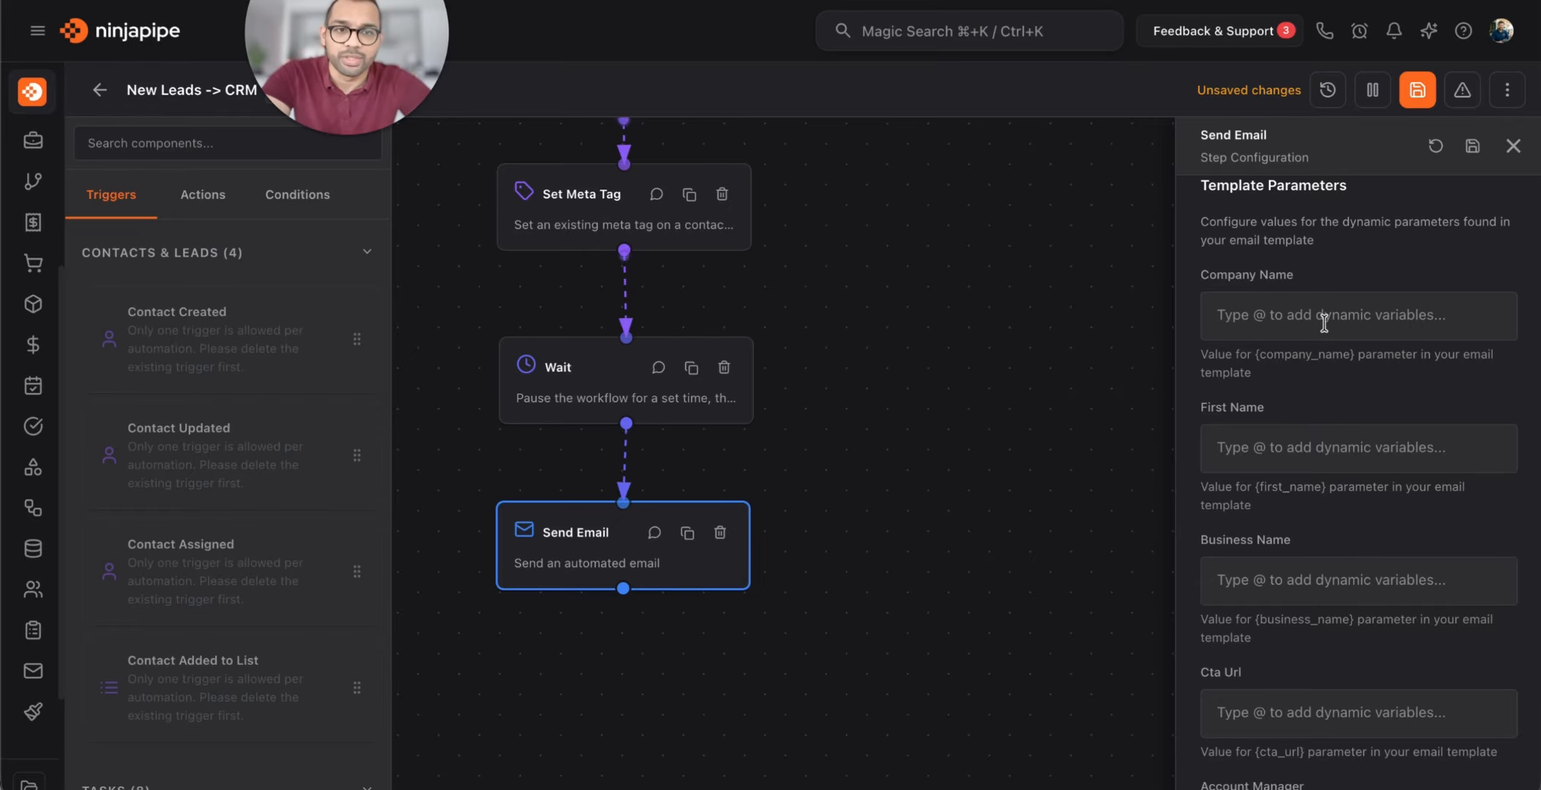
pyautogui.click(1281, 448)
pyautogui.write('@')
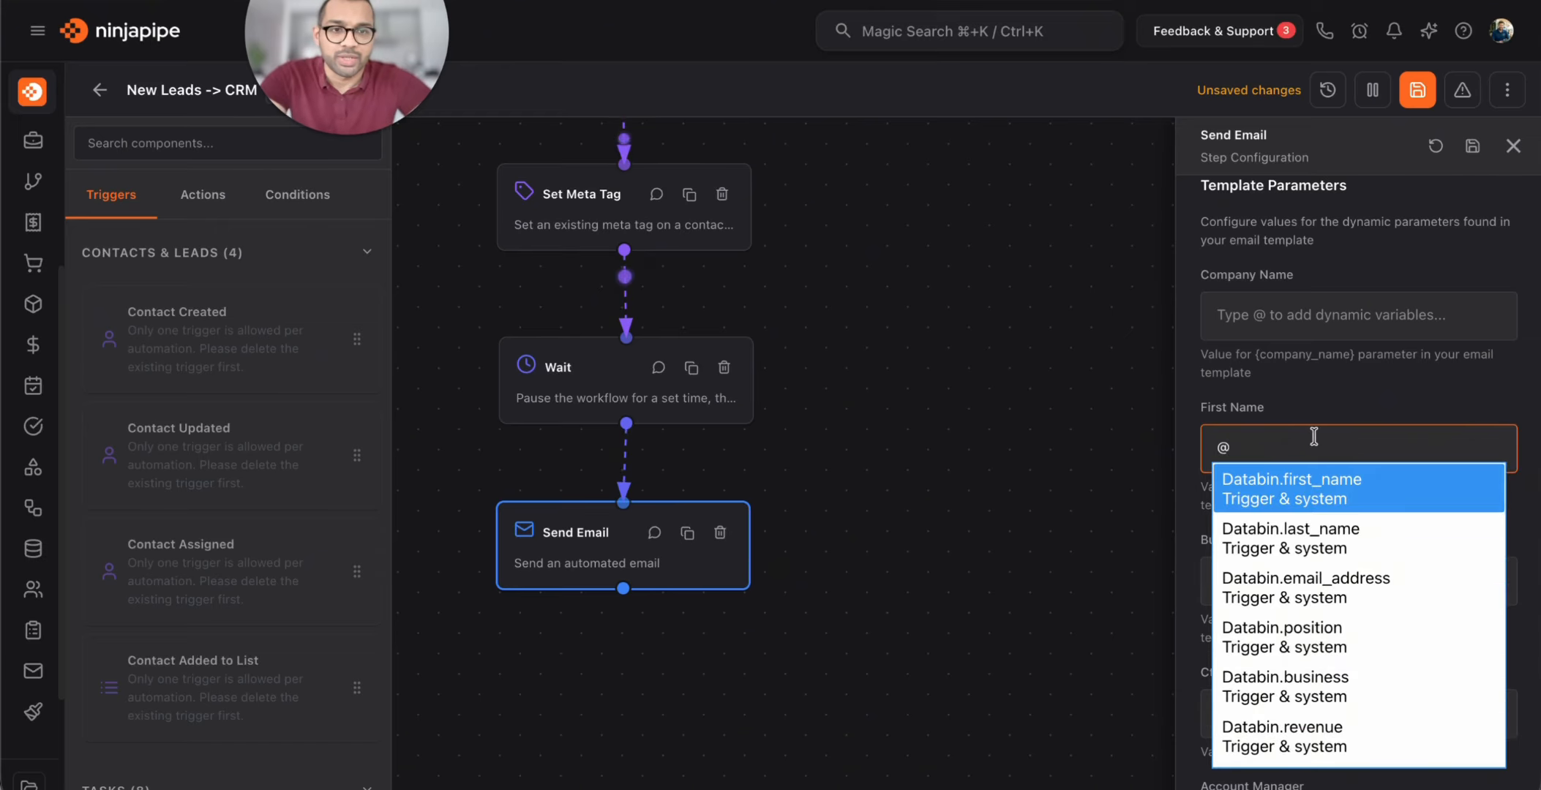
pyautogui.click(1318, 492)
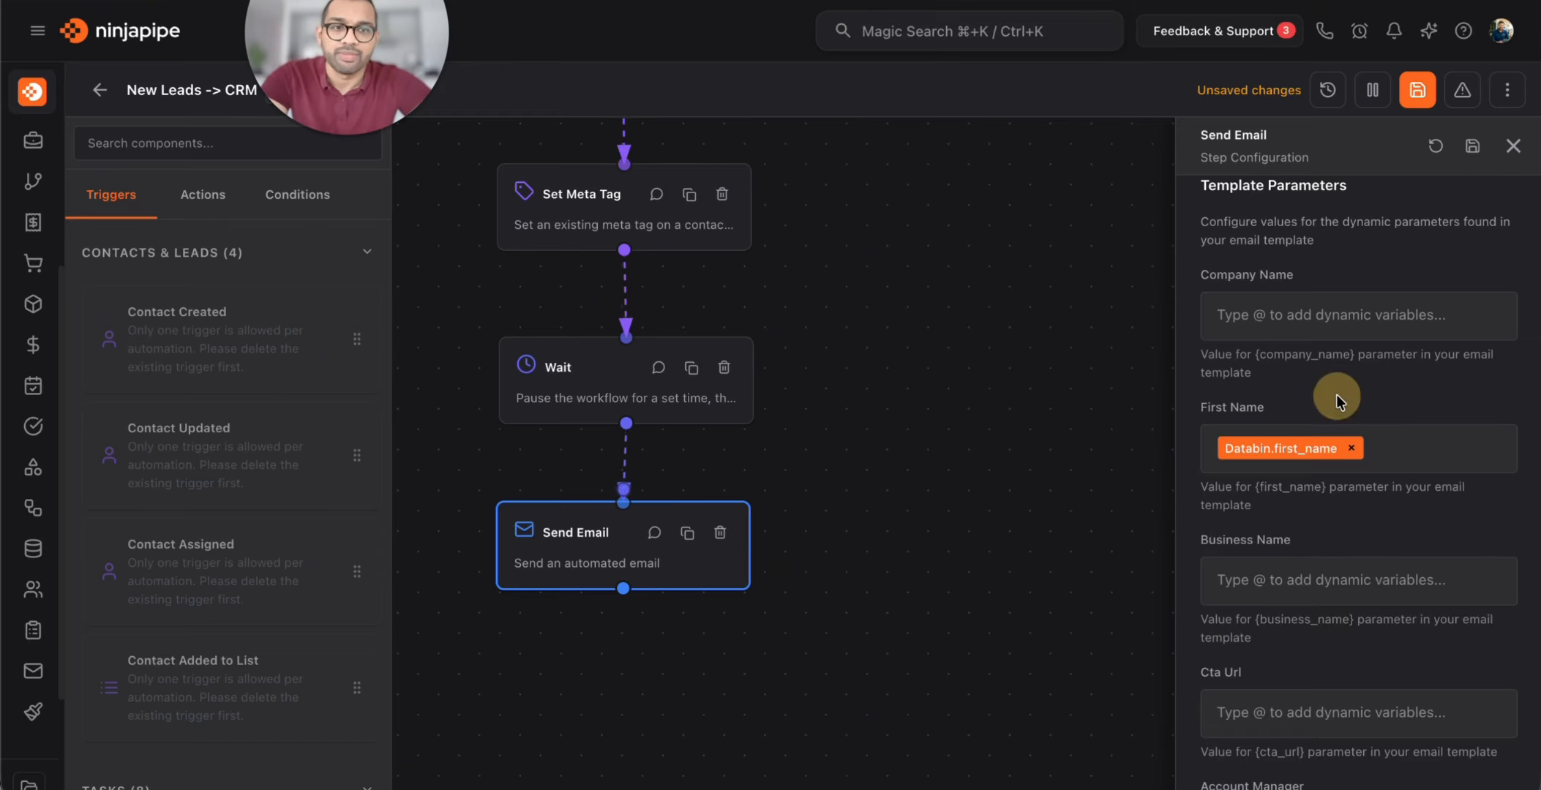
pyautogui.moveTo(874, 316); pyautogui.dragTo(985, 286)
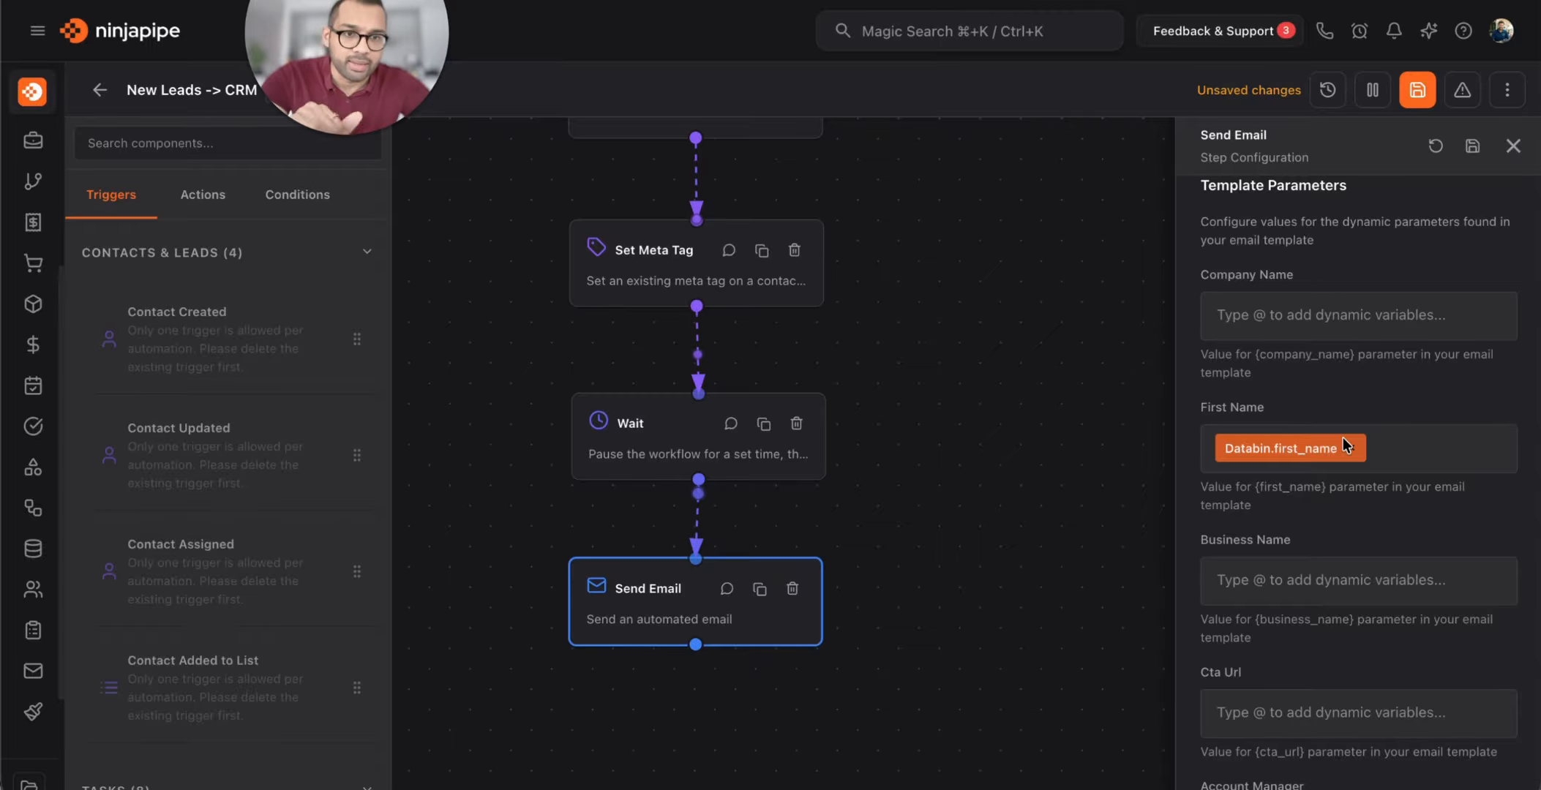
pyautogui.click(1342, 581)
pyautogui.write('@bus')
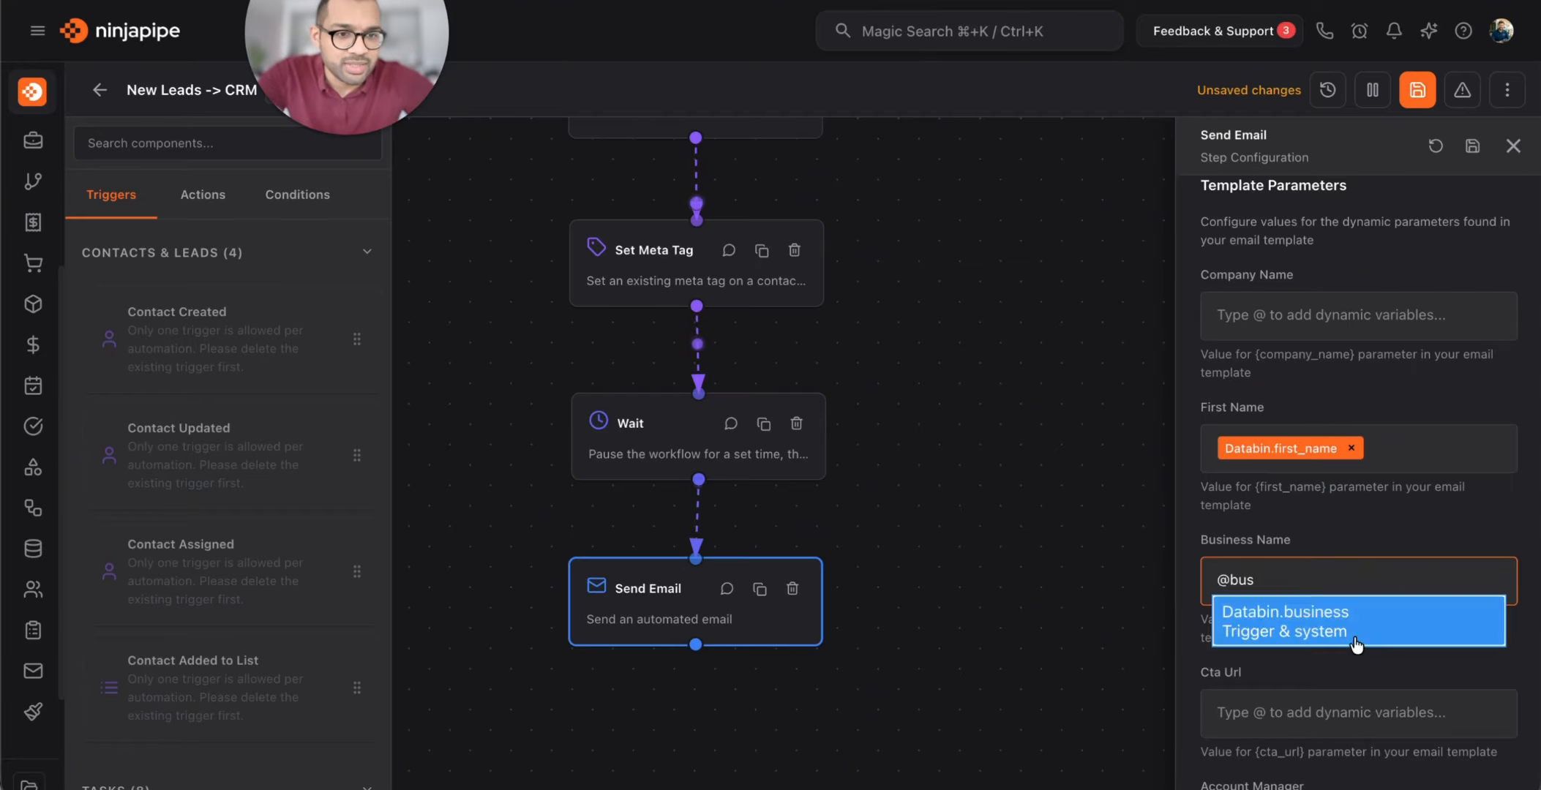
pyautogui.click(1344, 618)
pyautogui.scroll(-1, 1371, 637)
pyautogui.scroll(-3, 1371, 638)
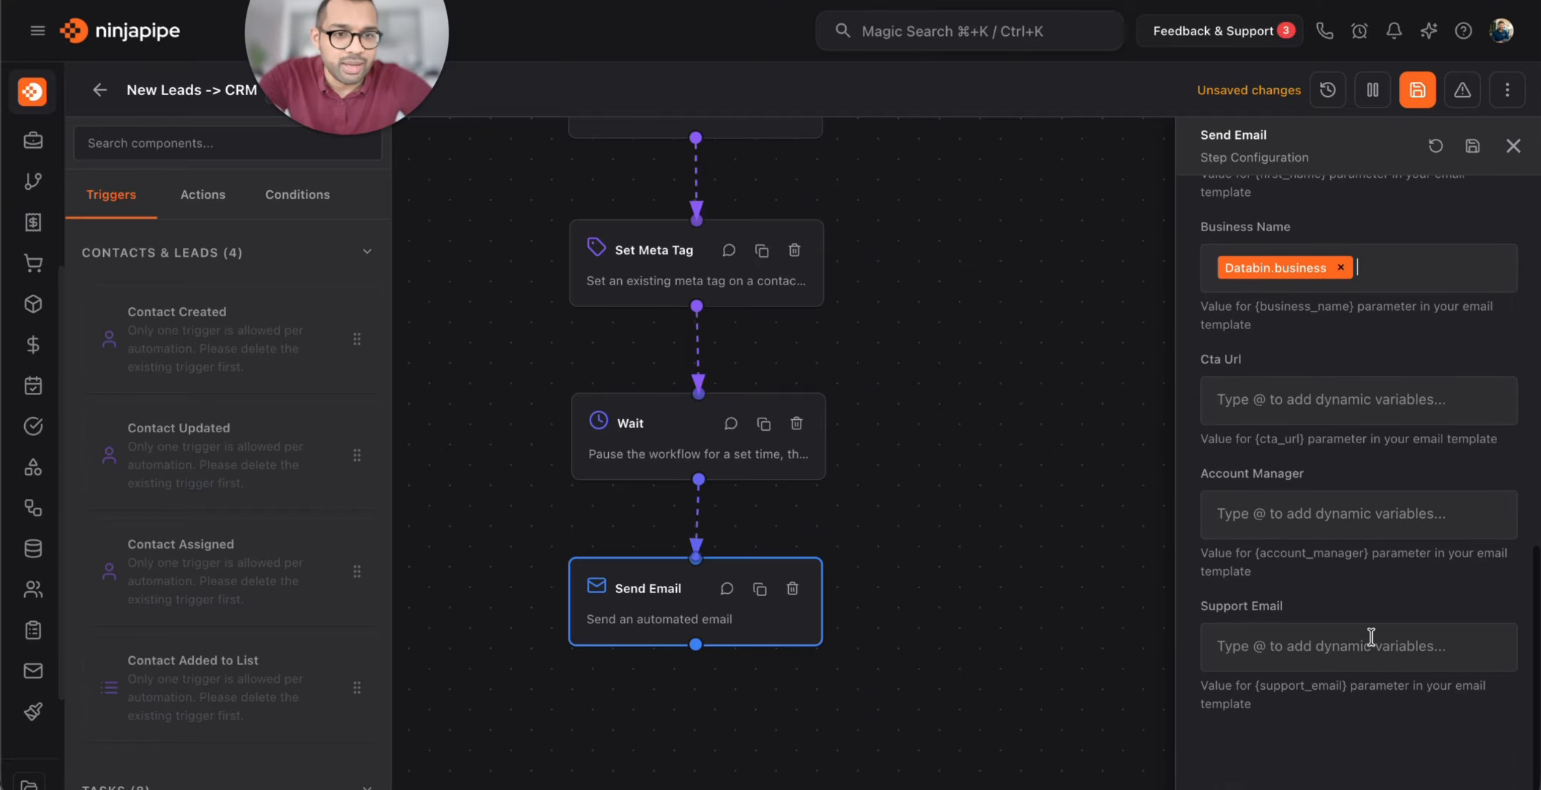
pyautogui.scroll(9, 1373, 638)
pyautogui.click(1513, 145)
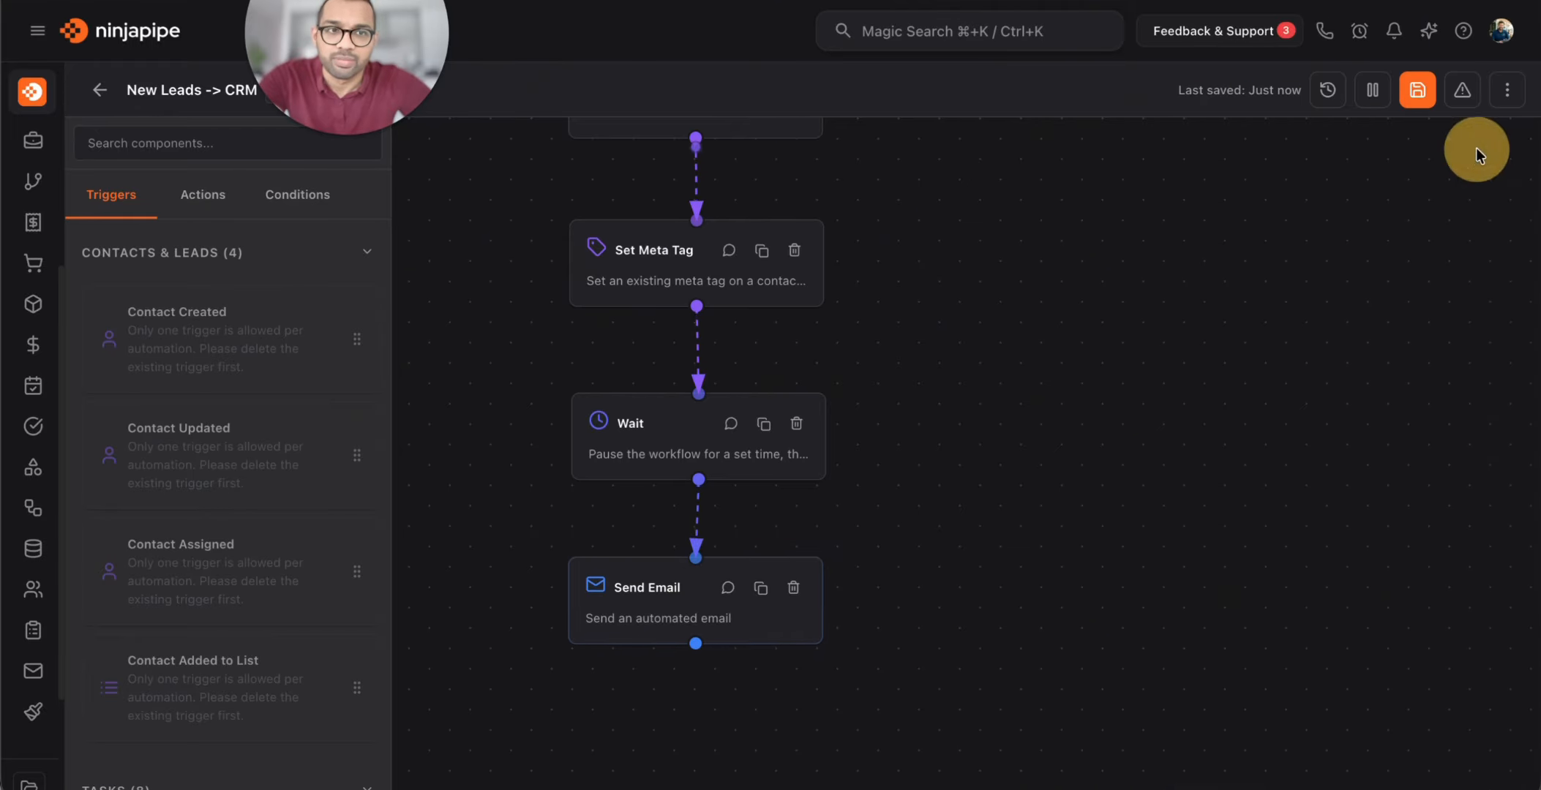
# Save the workflow, browse the Conditions components, then return to the Actions search field
pyautogui.click(1417, 89)
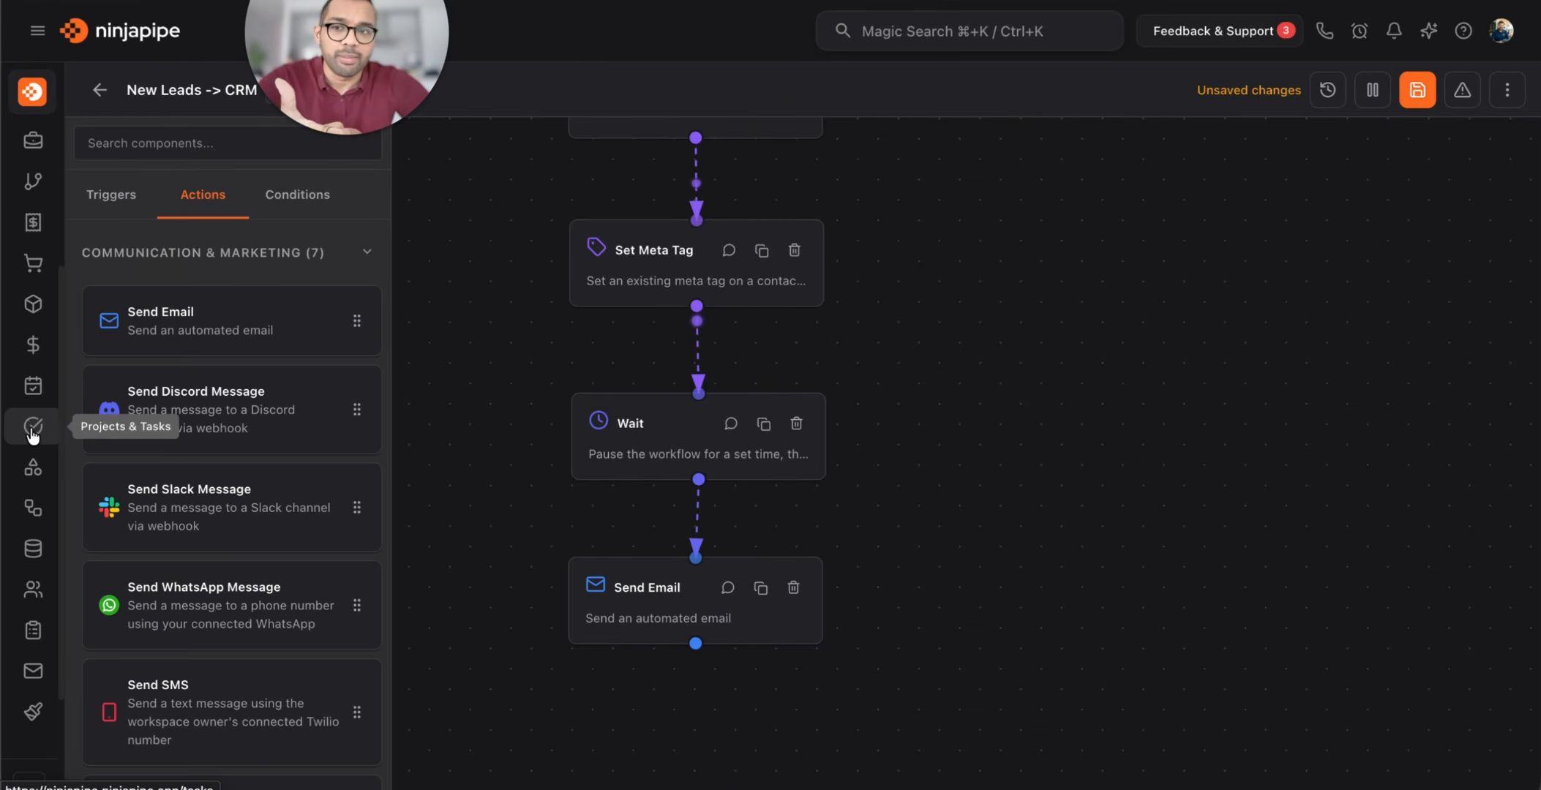
pyautogui.click(165, 145)
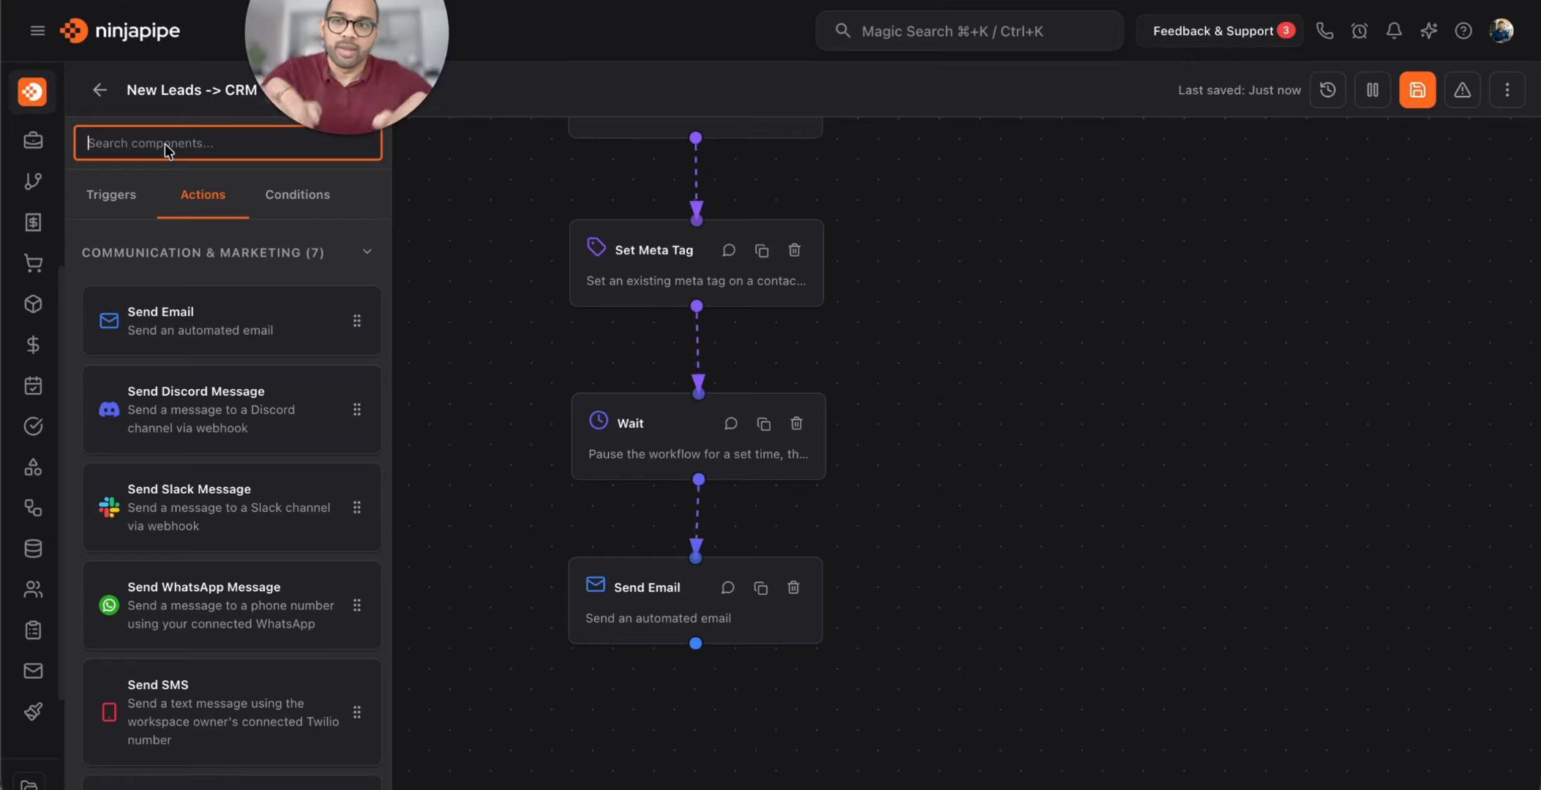
pyautogui.click(329, 197)
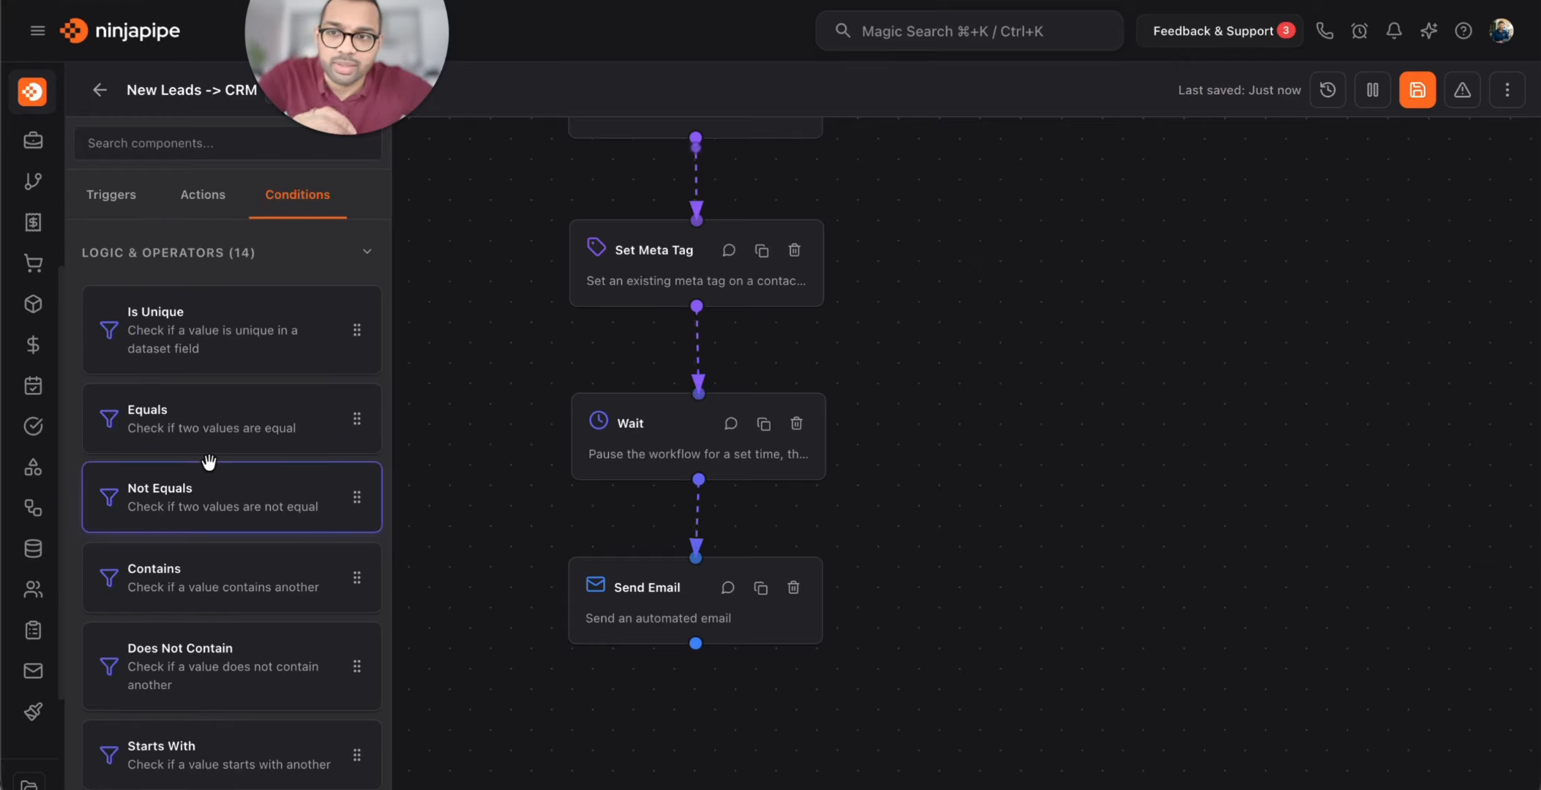
pyautogui.scroll(-8, 209, 461)
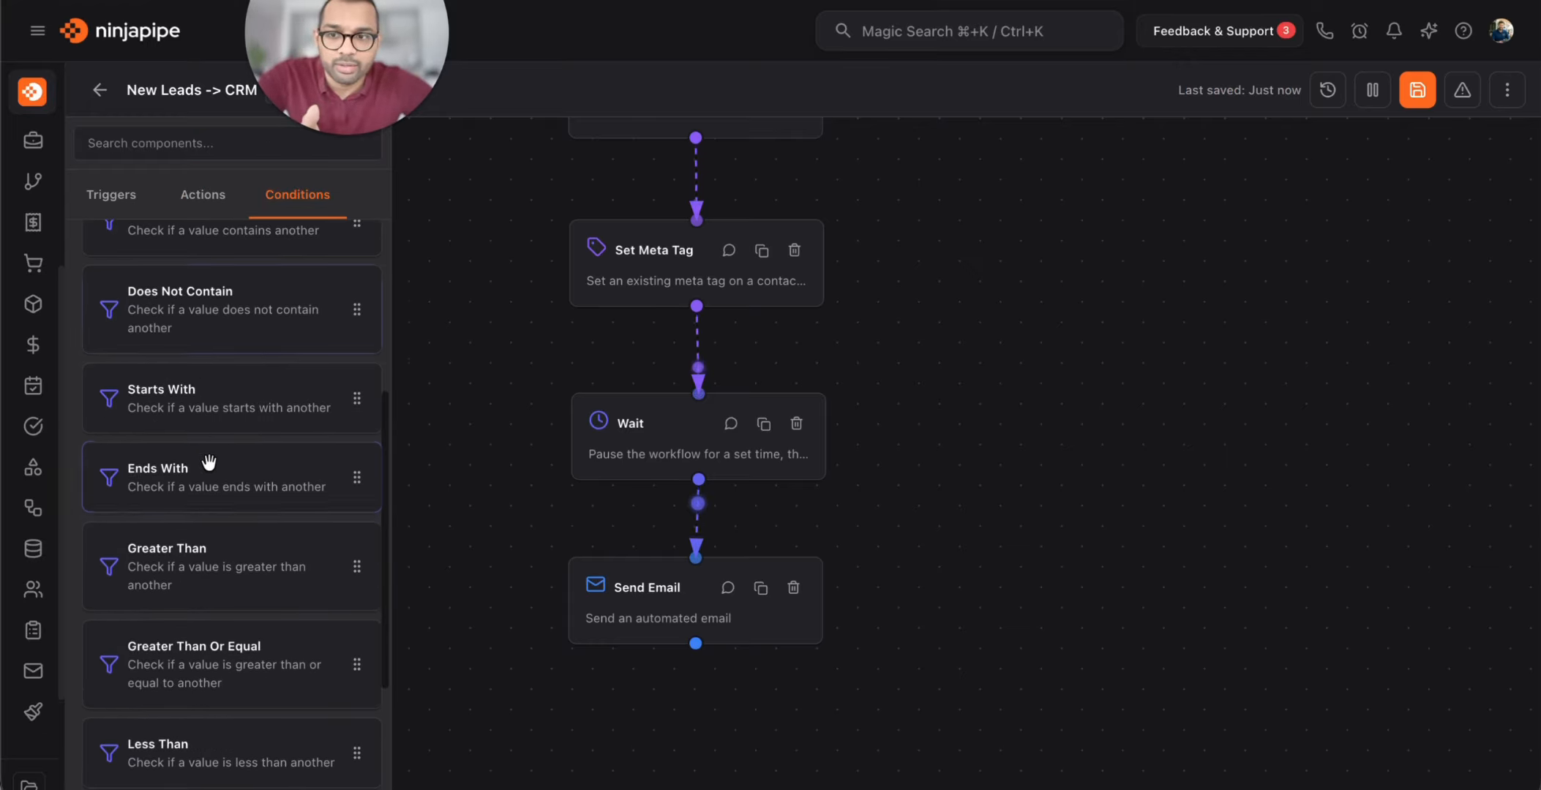
pyautogui.scroll(-2, 209, 461)
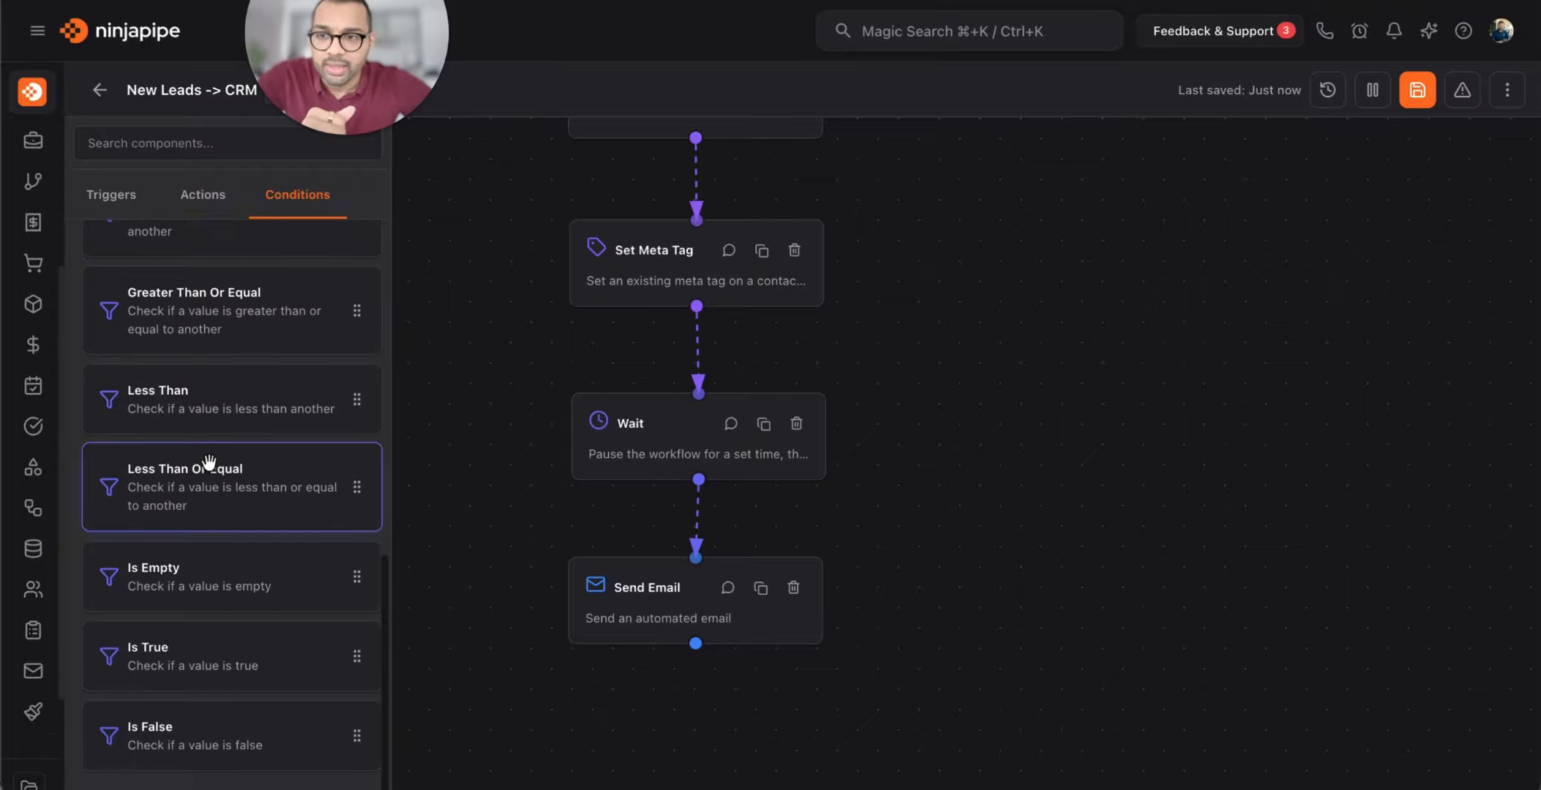
pyautogui.scroll(10, 189, 510)
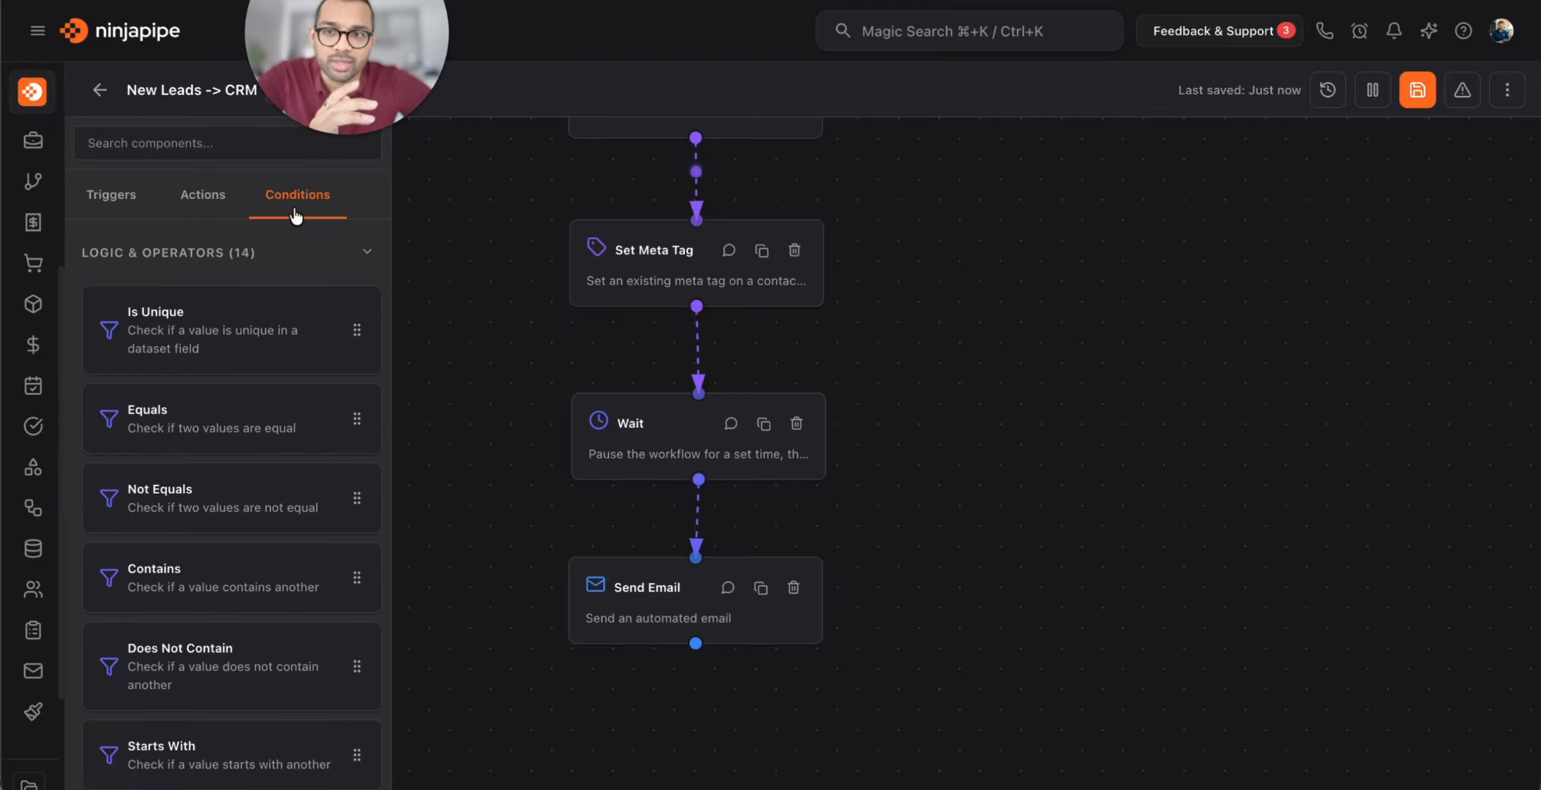
pyautogui.click(205, 196)
pyautogui.click(195, 145)
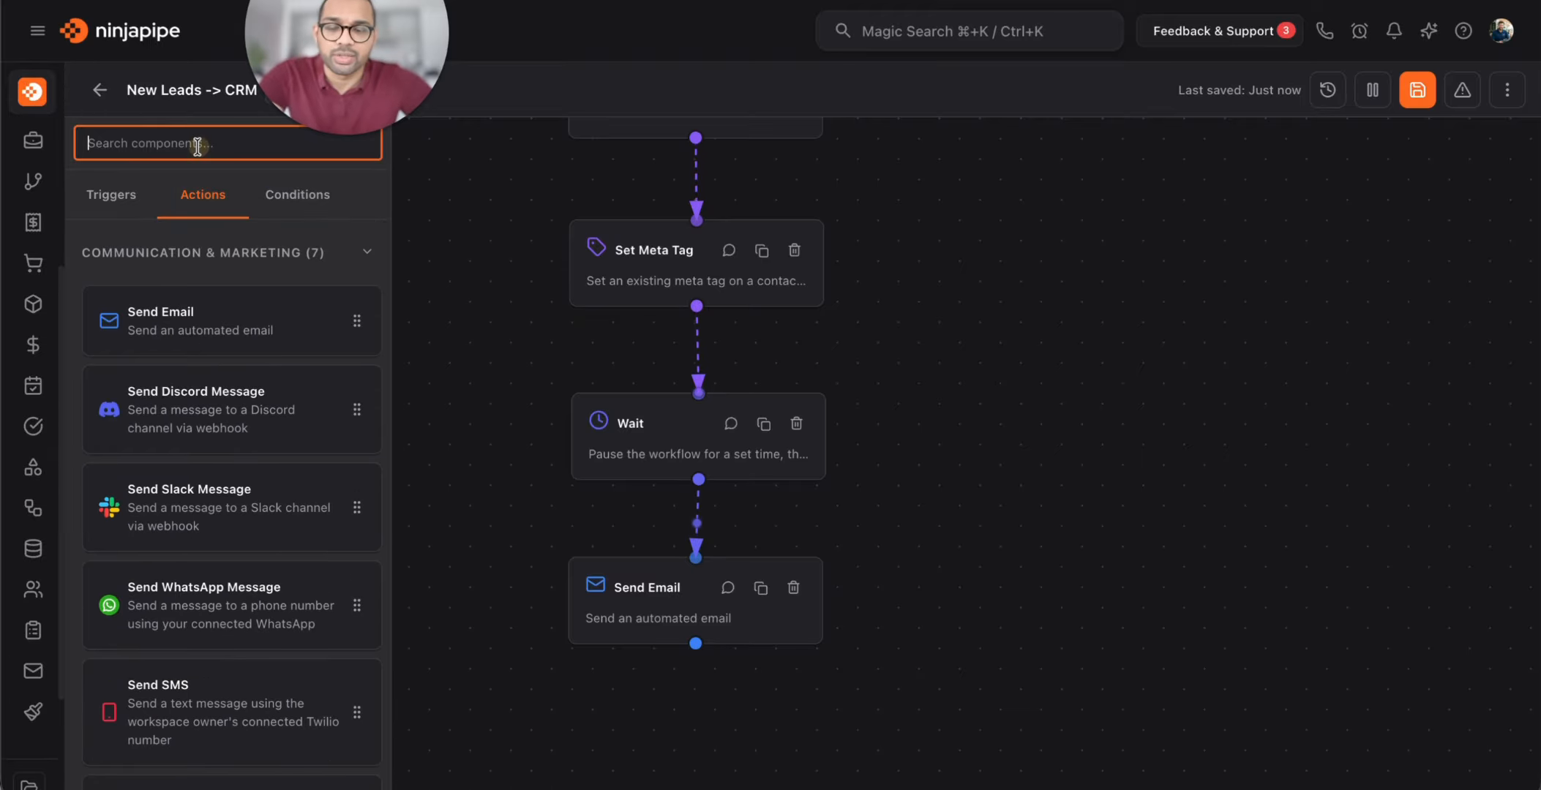
# Search 'list' and place an Add to List step below Send Email
pyautogui.write('list')
pyautogui.moveTo(322, 331); pyautogui.dragTo(834, 728)
pyautogui.moveTo(944, 474); pyautogui.dragTo(688, 559)
# Search 'assi', add an Assign Contact step, and arrange it beside Add to List
pyautogui.click(195, 139)
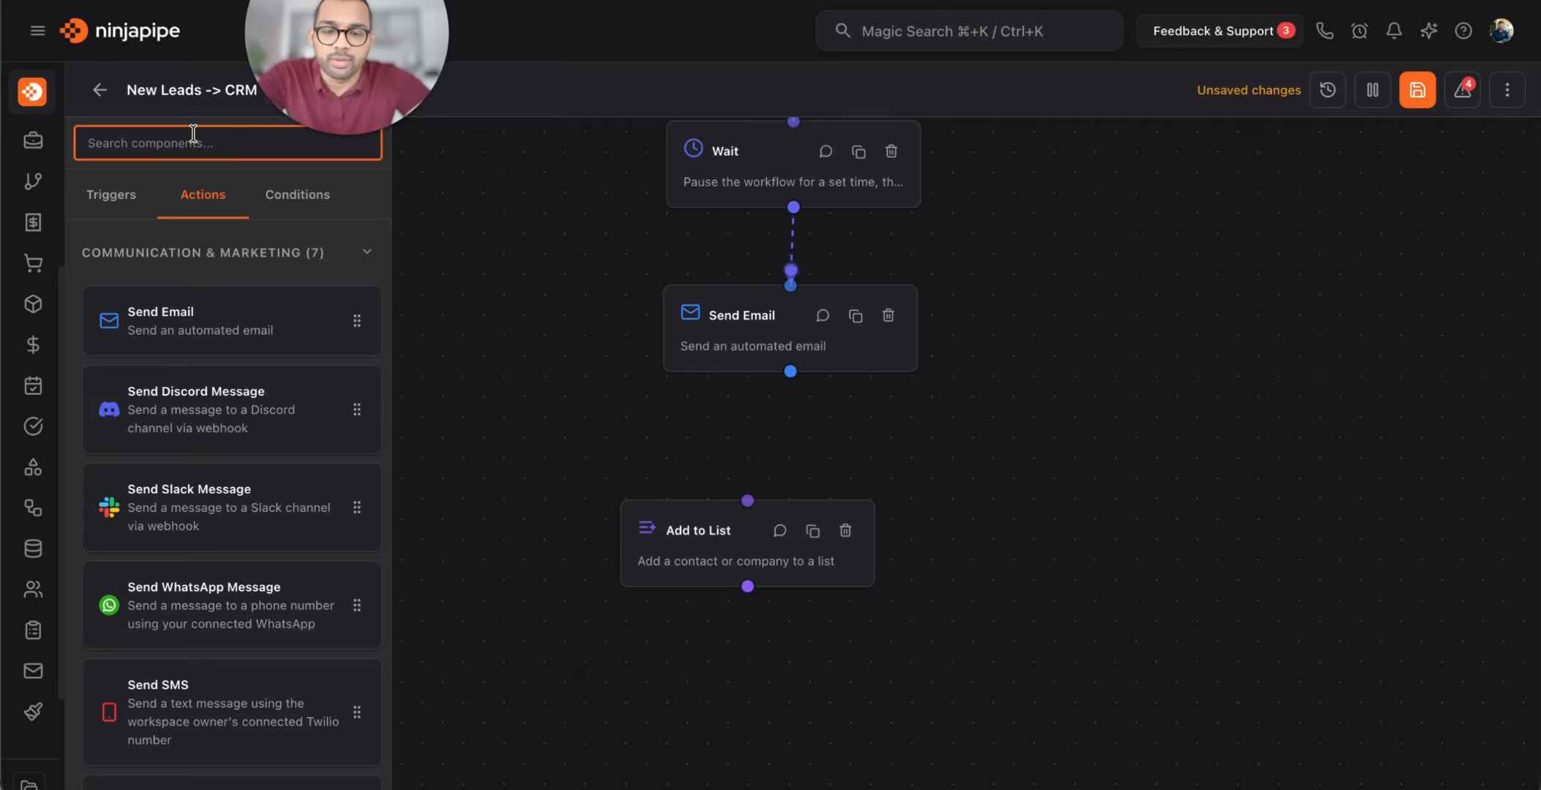
pyautogui.write('assi')
pyautogui.moveTo(225, 334); pyautogui.dragTo(1018, 502)
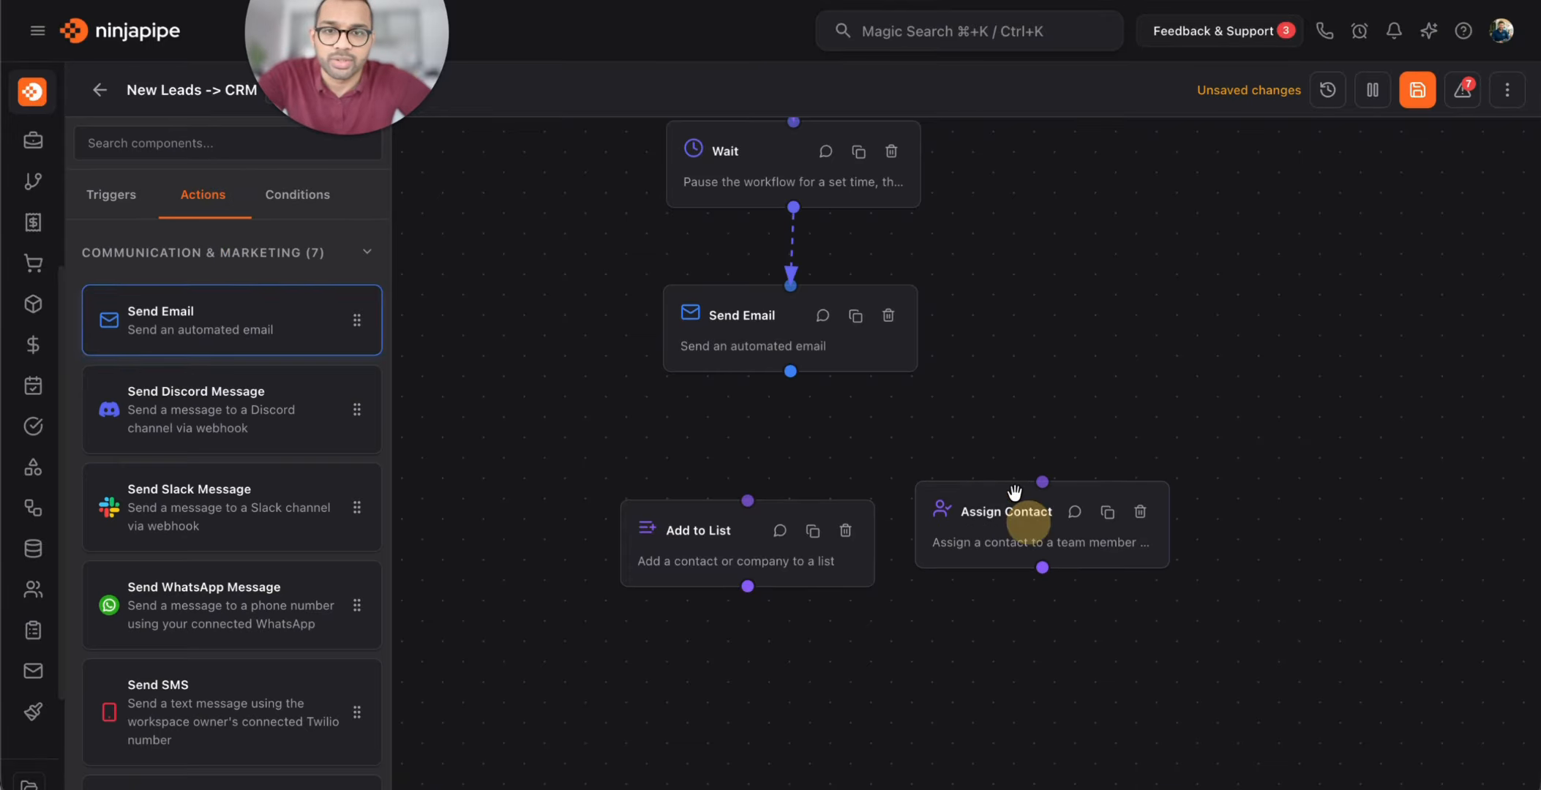
pyautogui.moveTo(1011, 344); pyautogui.dragTo(997, 607)
pyautogui.moveTo(1097, 344); pyautogui.dragTo(1094, 592)
pyautogui.moveTo(1101, 408); pyautogui.dragTo(1100, 450)
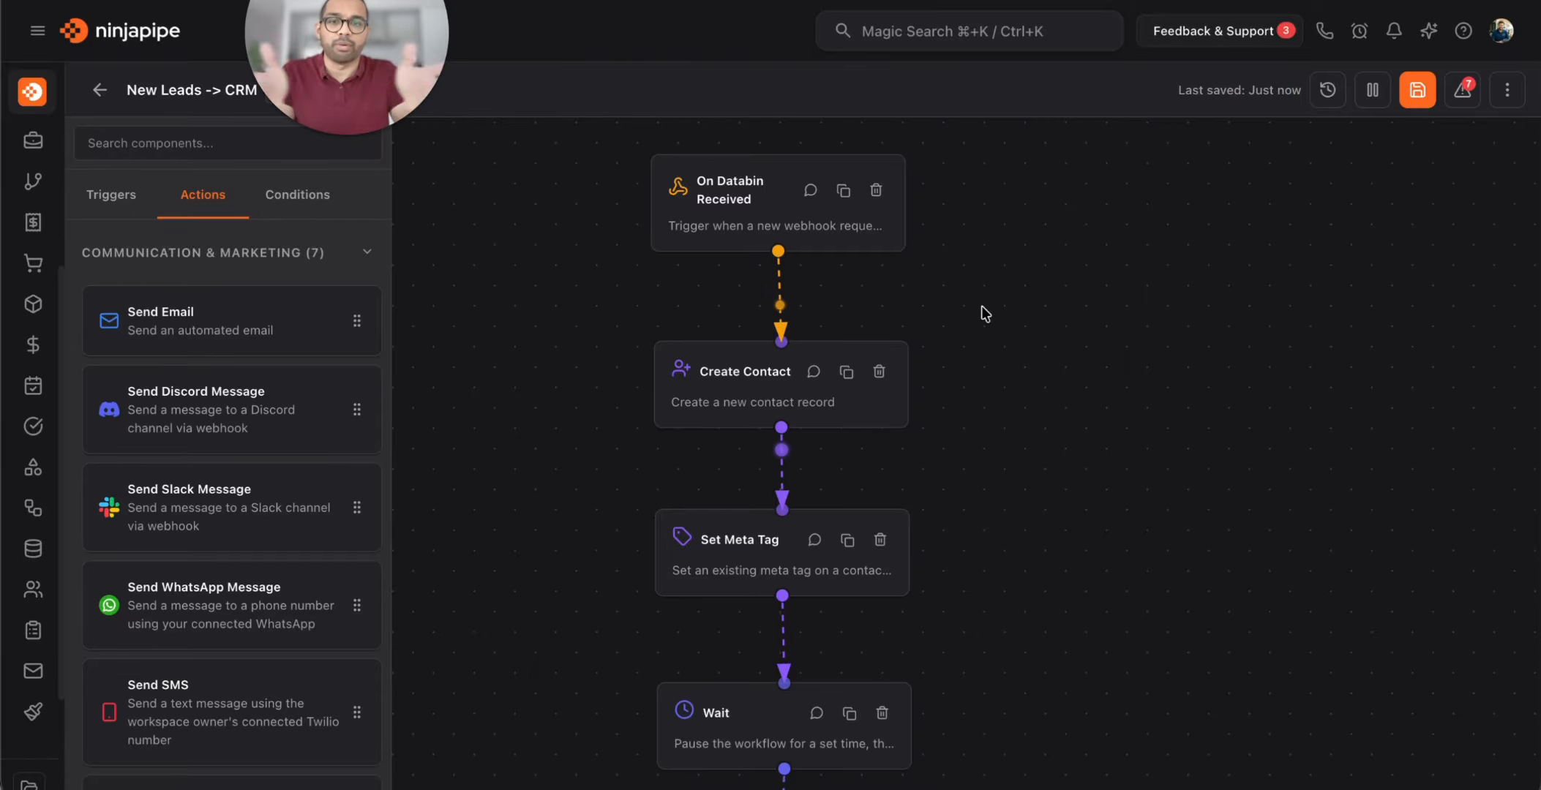
pyautogui.moveTo(1077, 475)
pyautogui.mouseDown()
pyautogui.moveTo(1117, 387)
pyautogui.moveTo(1335, 382)
pyautogui.moveTo(1324, 241)
pyautogui.mouseUp()
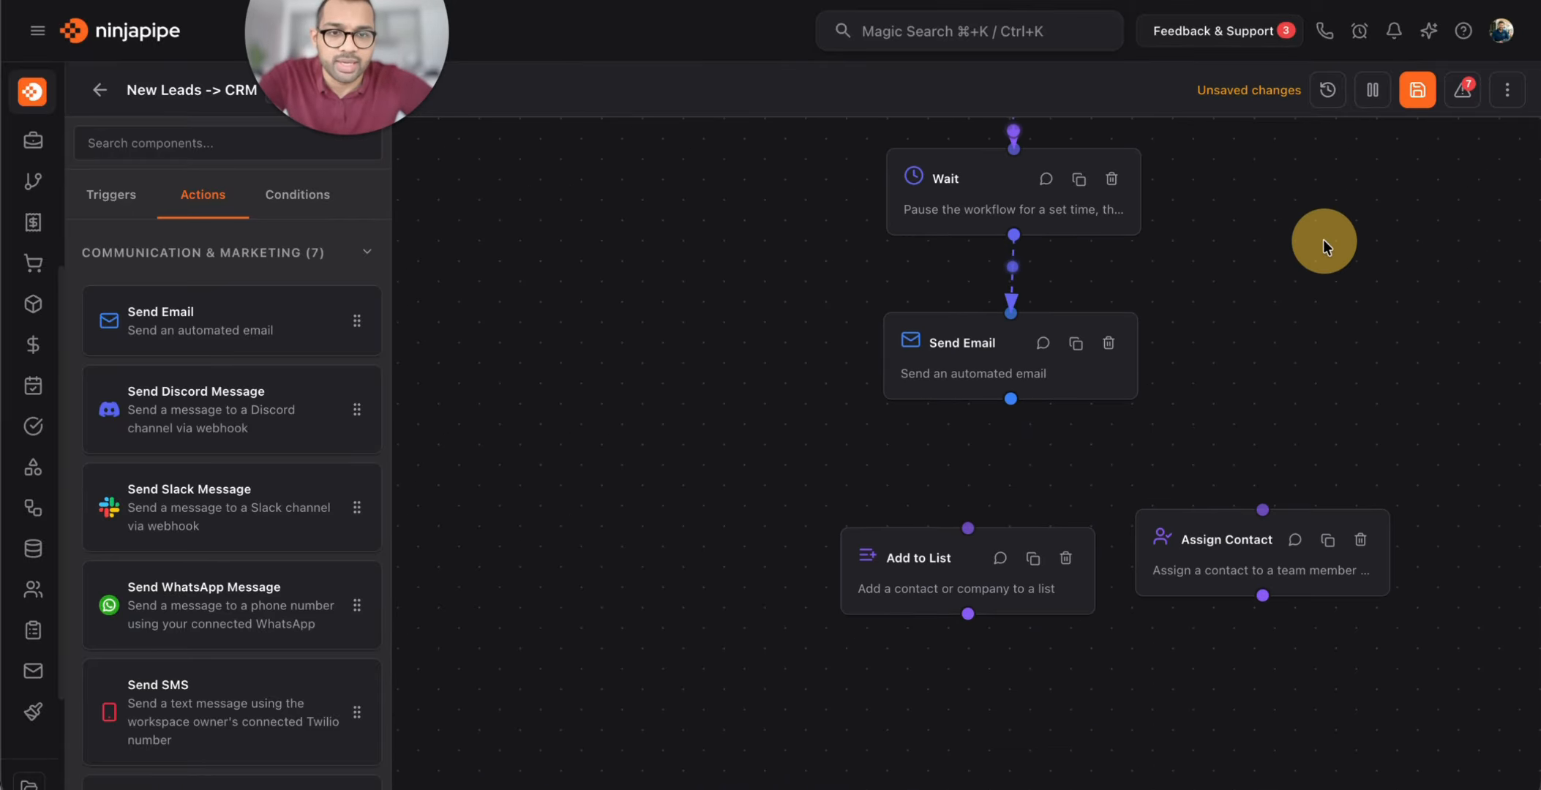
pyautogui.click(937, 551)
pyautogui.moveTo(1188, 575); pyautogui.dragTo(1135, 573)
pyautogui.moveTo(983, 568); pyautogui.dragTo(963, 568)
# Connect Send Email's output to both Add to List and Assign Contact
pyautogui.moveTo(1011, 399); pyautogui.dragTo(892, 512)
pyautogui.moveTo(1014, 396); pyautogui.dragTo(1087, 539)
pyautogui.click(1287, 413)
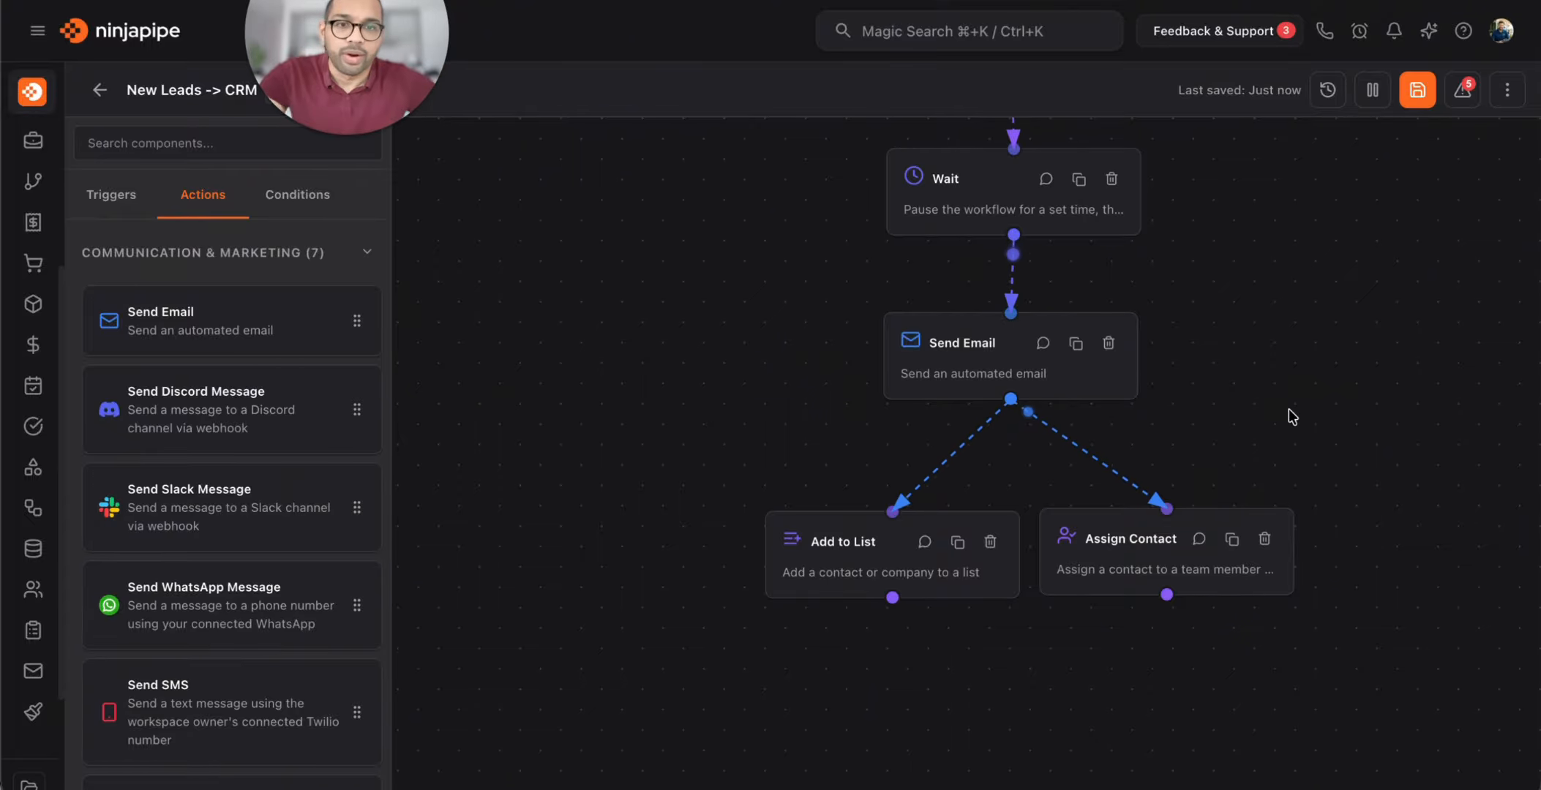
pyautogui.moveTo(1310, 373); pyautogui.dragTo(1121, 417)
pyautogui.click(798, 428)
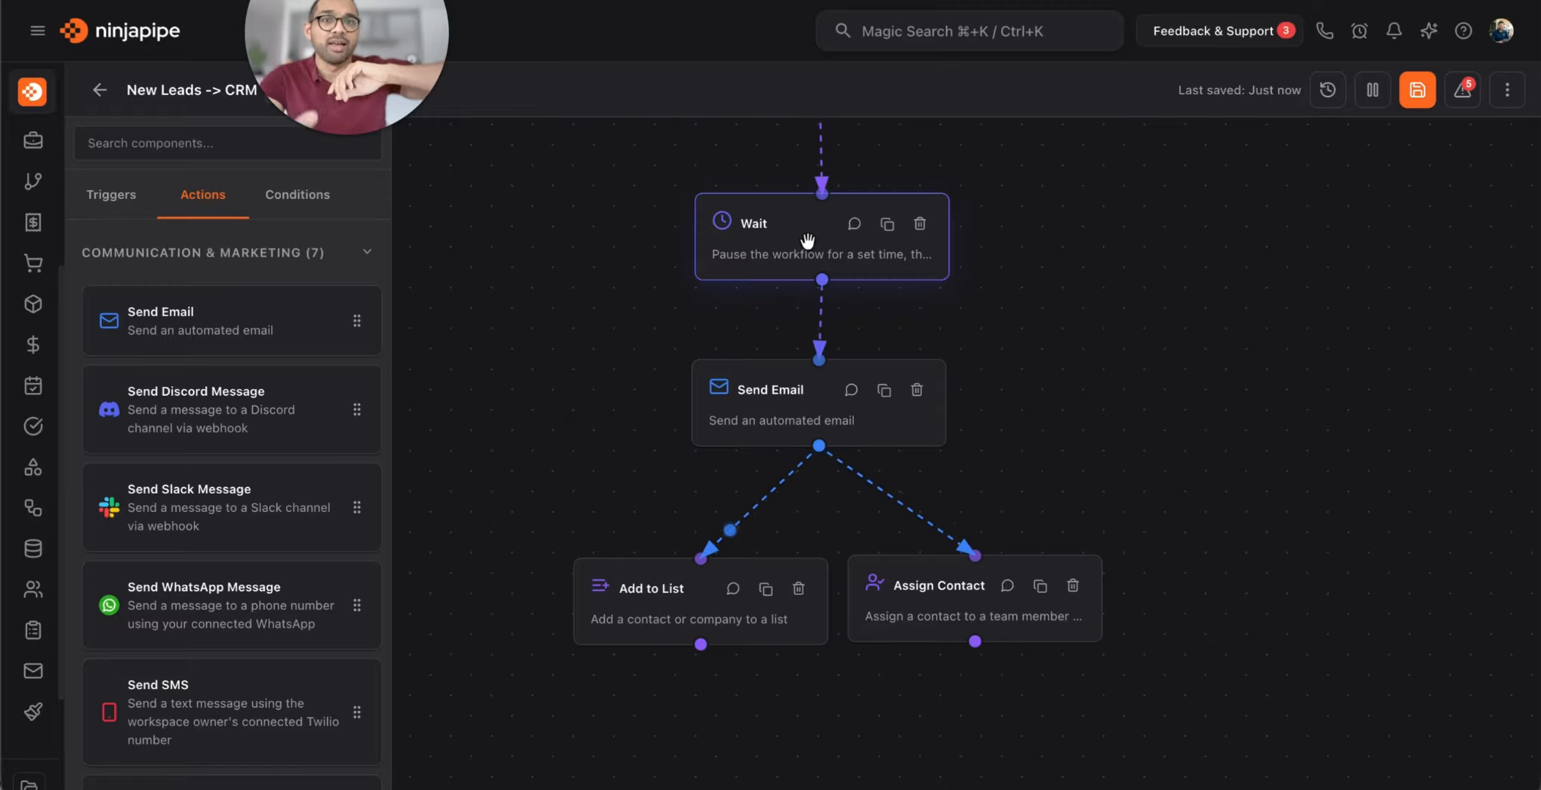
pyautogui.moveTo(1030, 327); pyautogui.dragTo(947, 389)
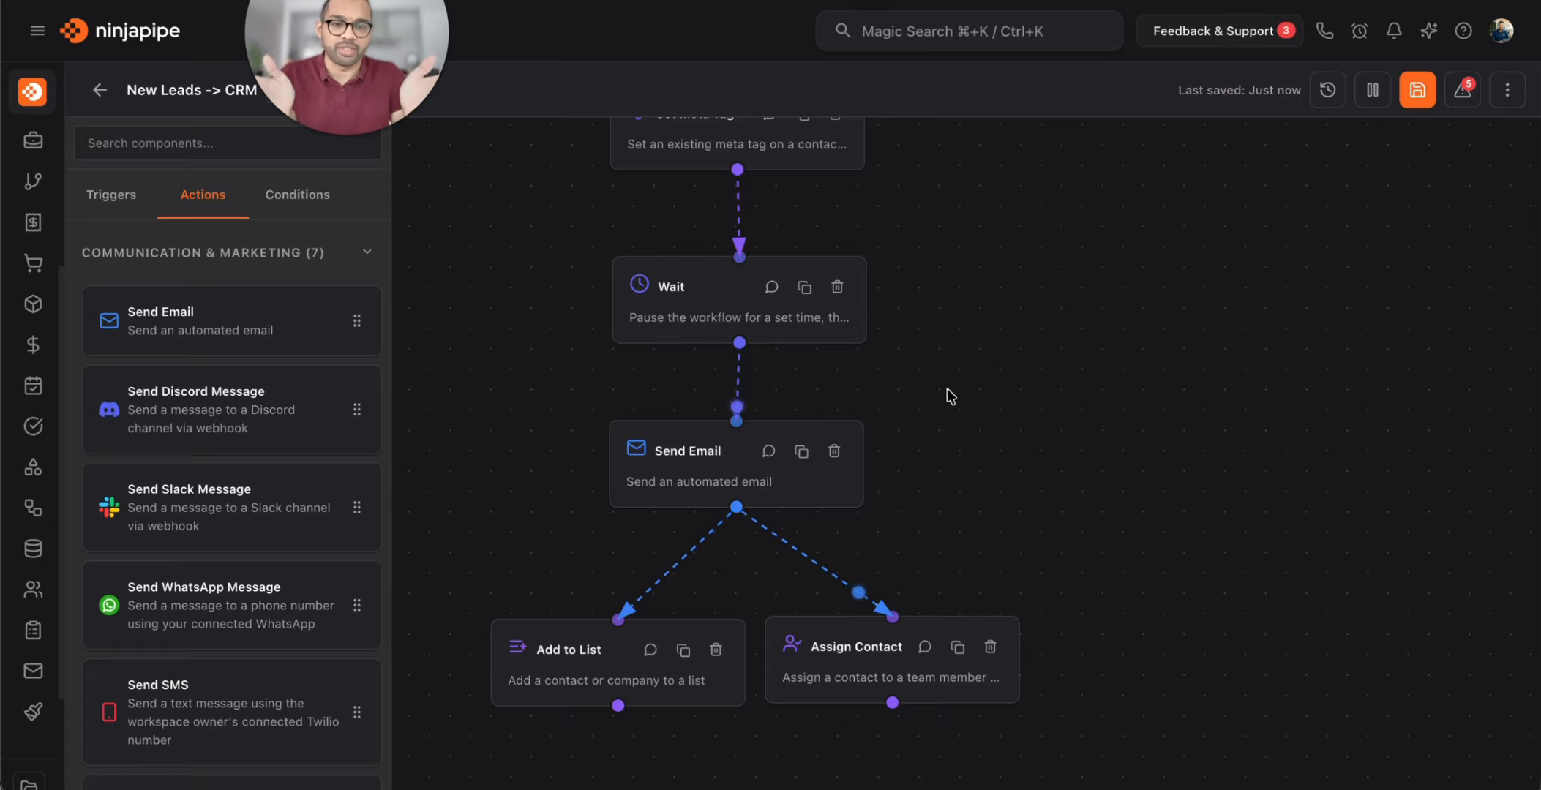
pyautogui.scroll(-3, 1022, 512)
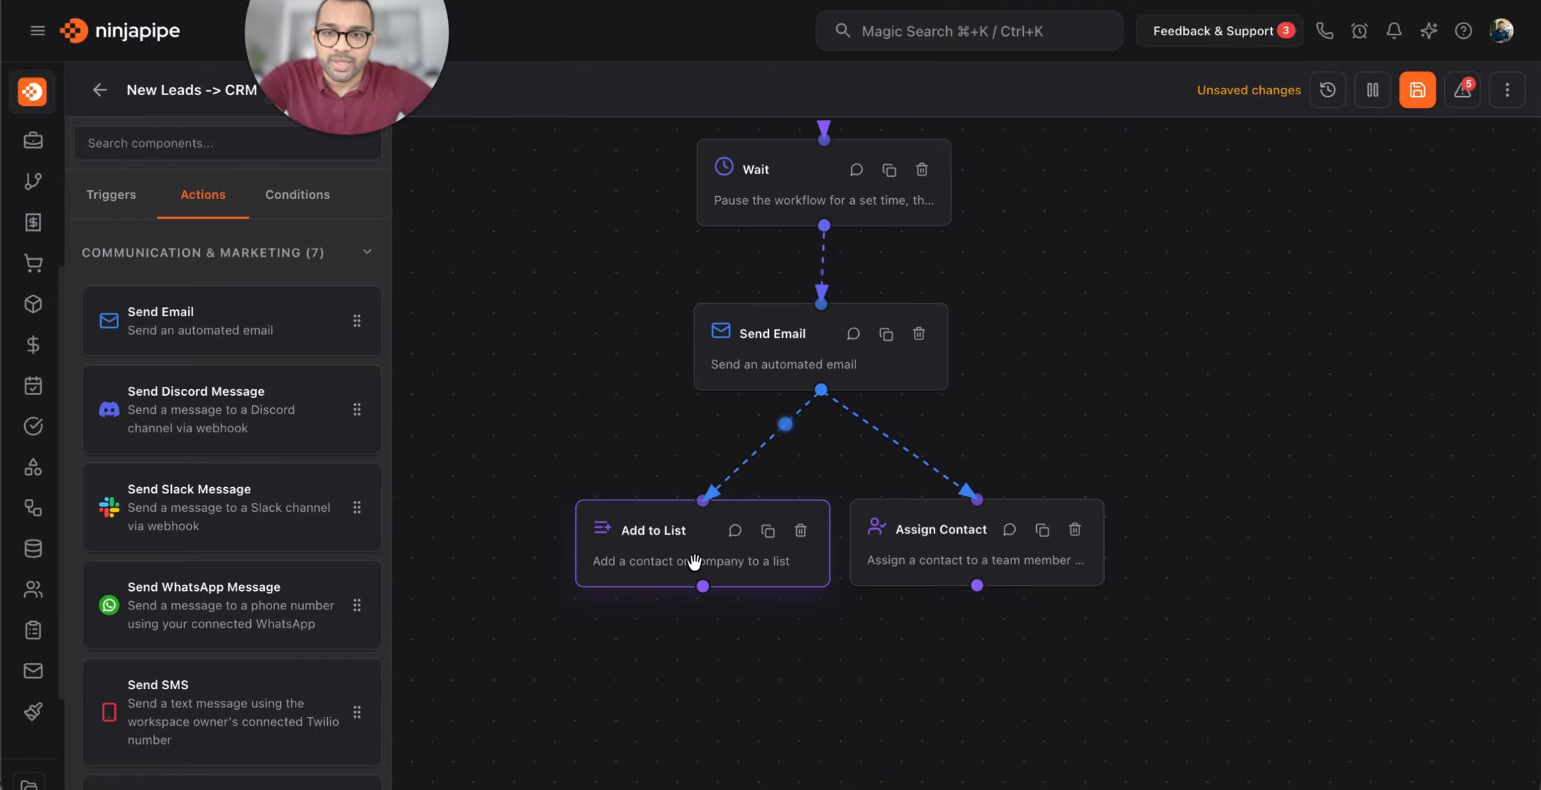
# Set Add to List to the Leads list, item type Contact, using Create Contact's Contact ID
pyautogui.click(669, 564)
pyautogui.click(1347, 416)
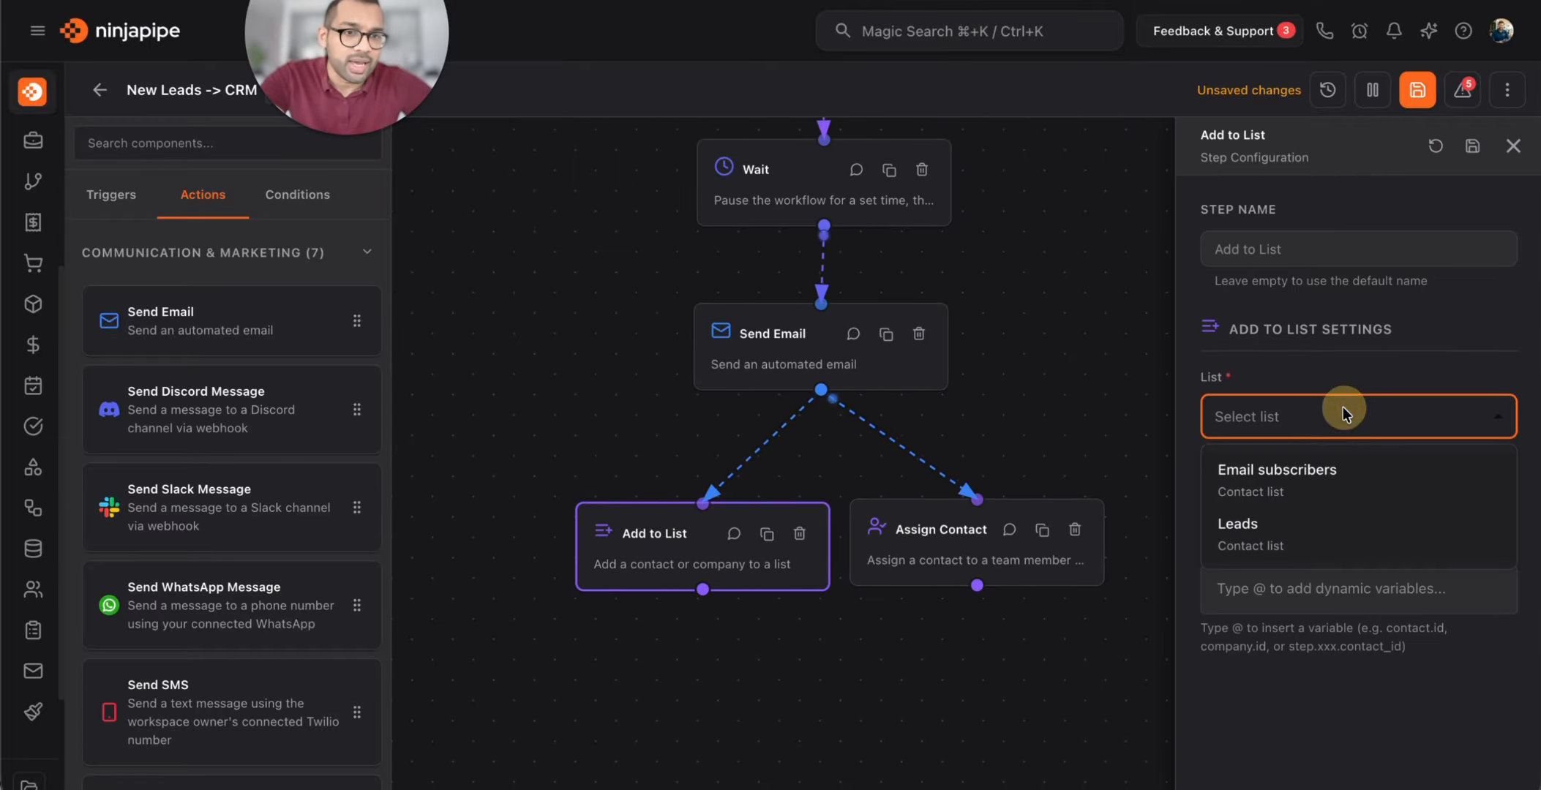
pyautogui.click(1307, 523)
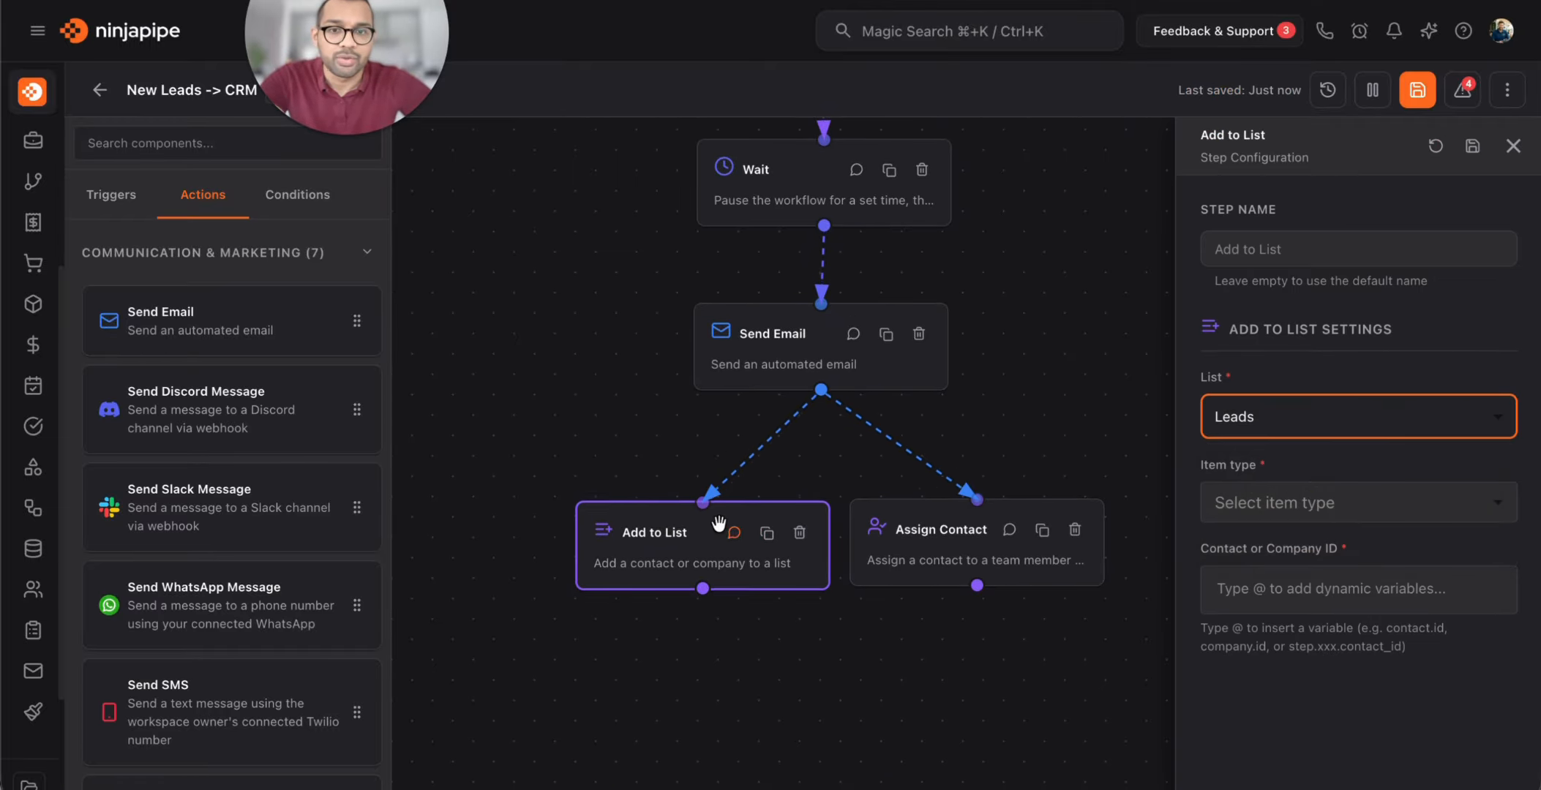
pyautogui.click(1302, 498)
pyautogui.click(1270, 542)
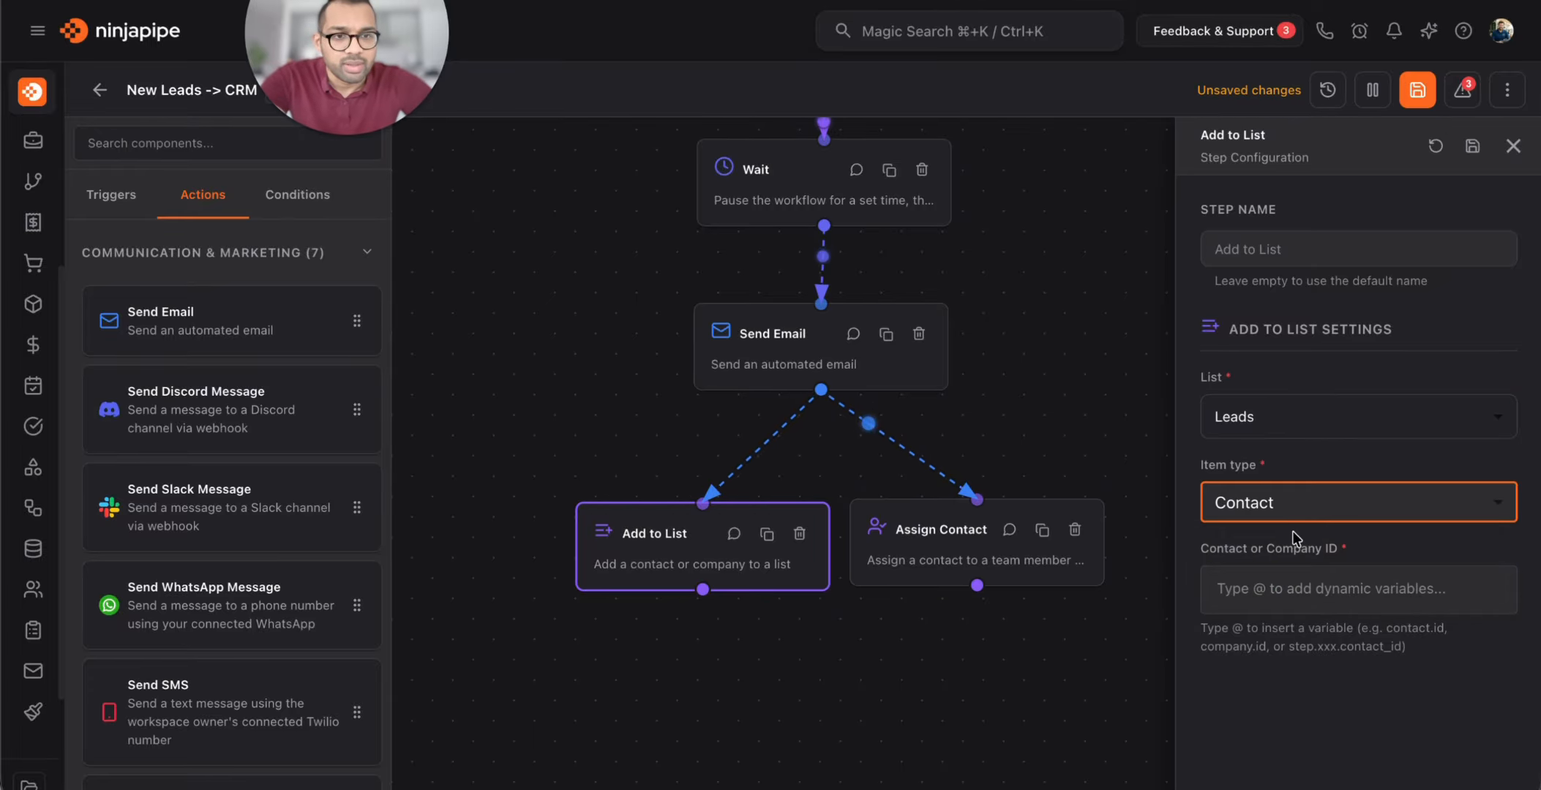
pyautogui.click(1295, 589)
pyautogui.write('@')
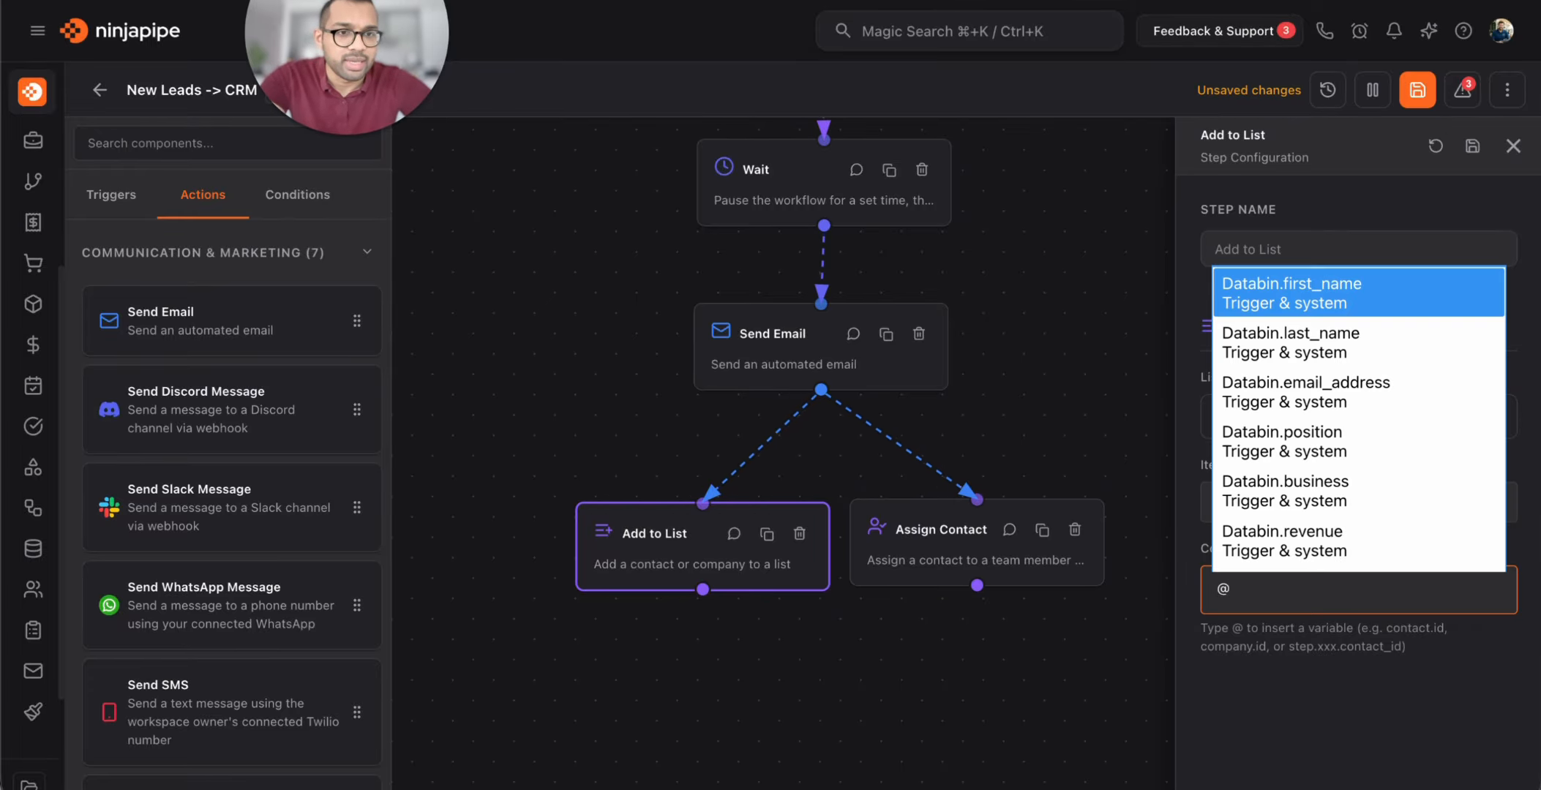
pyautogui.write('con')
pyautogui.click(1378, 306)
pyautogui.click(1332, 653)
pyautogui.click(1473, 146)
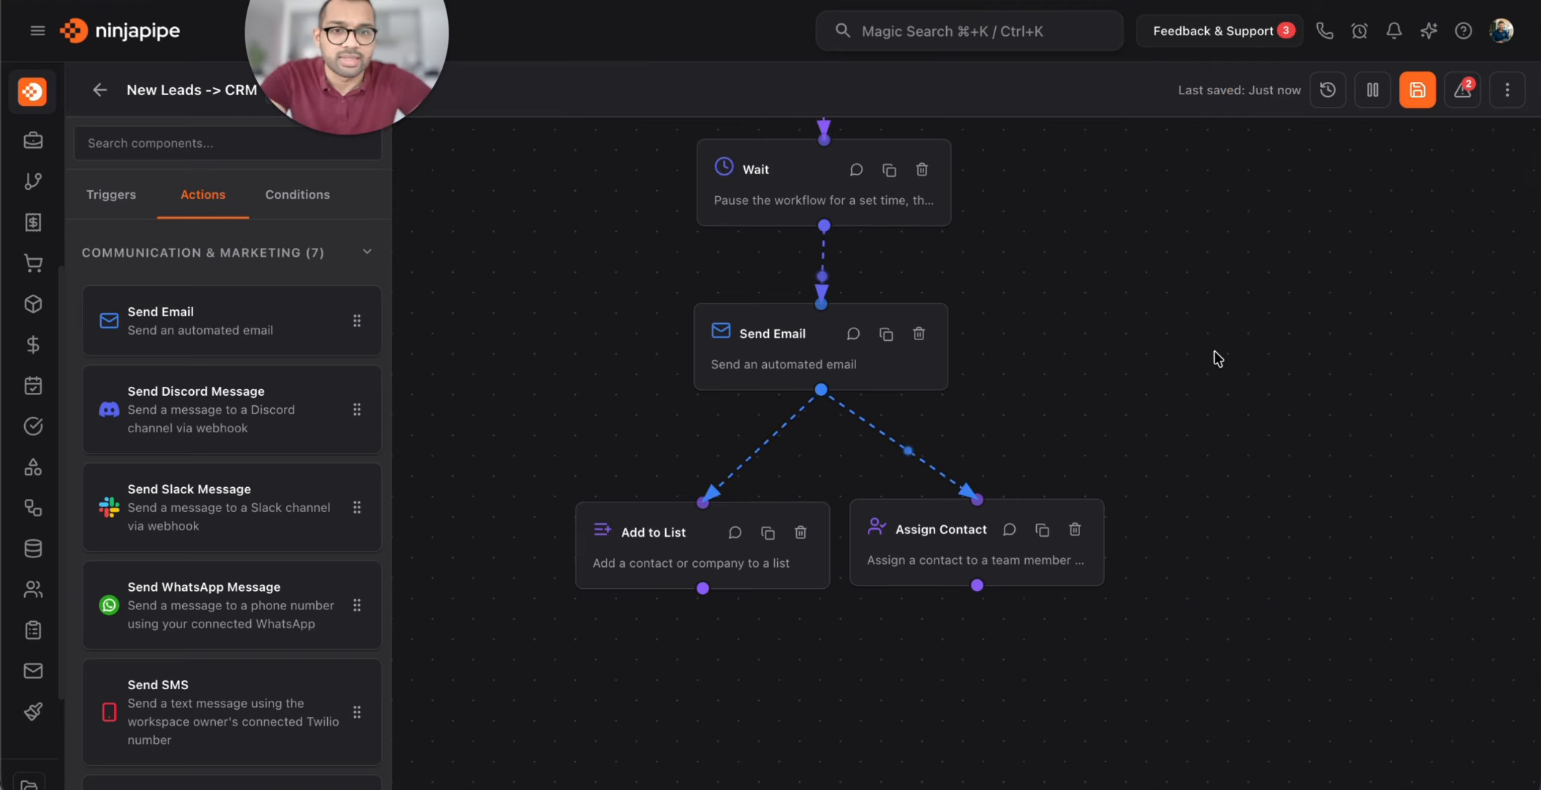
# Assign the Set Meta Tag Contact ID to a specific team member and save the workflow
pyautogui.click(801, 561)
pyautogui.click(1276, 410)
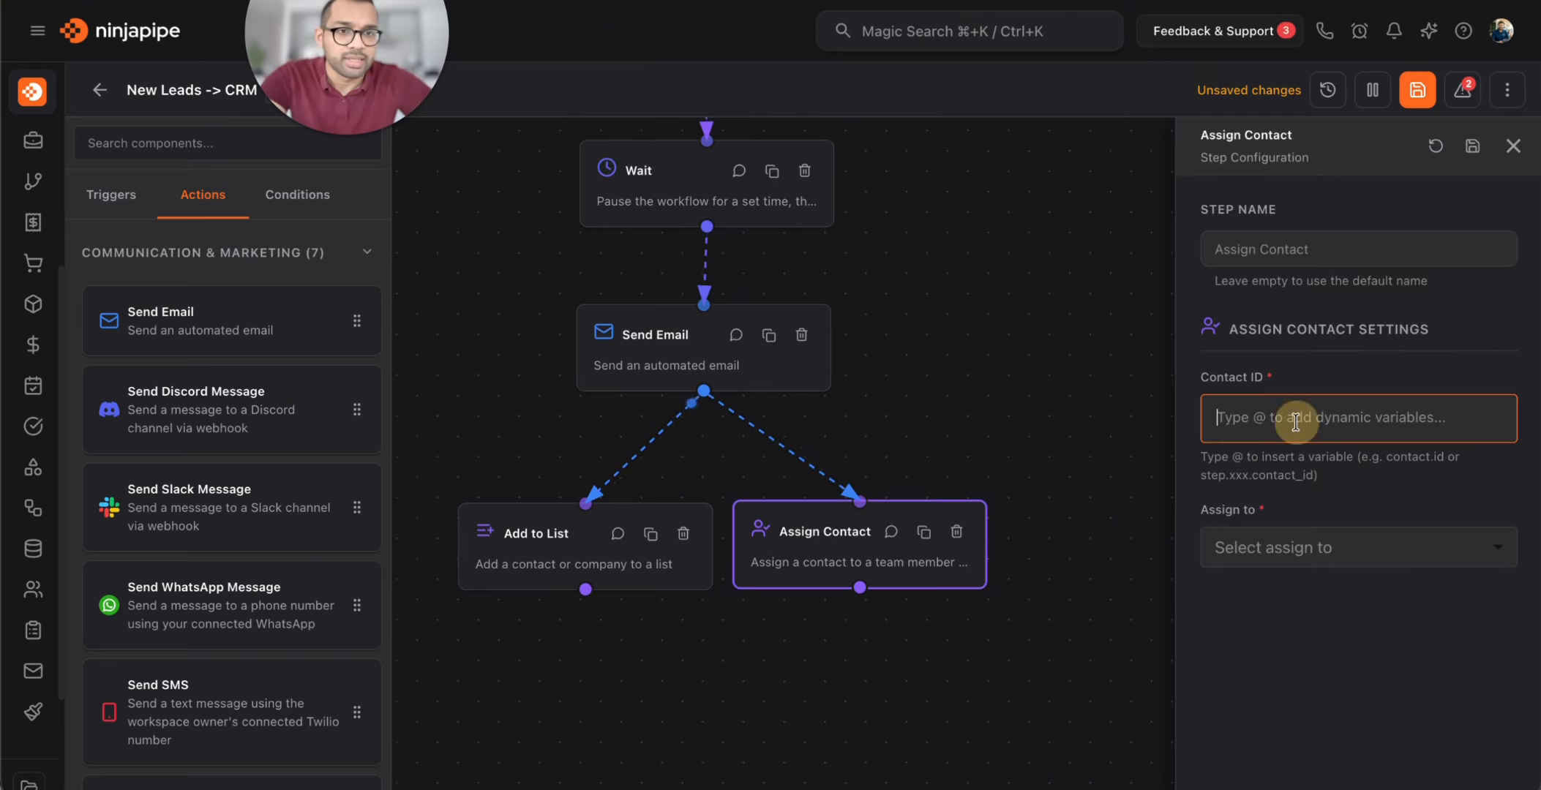
pyautogui.write('@co')
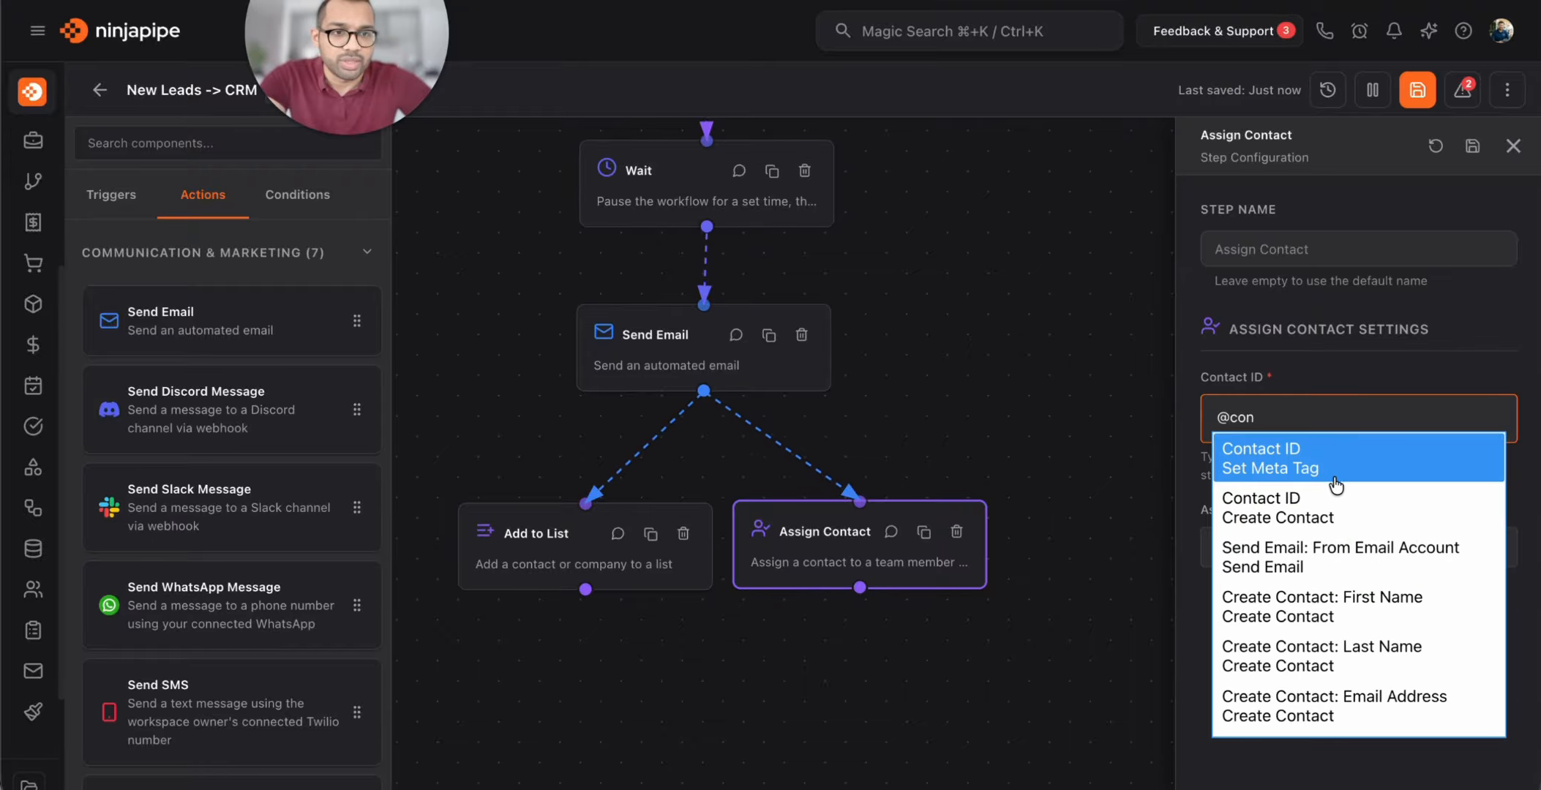
pyautogui.write('n')
pyautogui.click(1329, 477)
pyautogui.click(1324, 549)
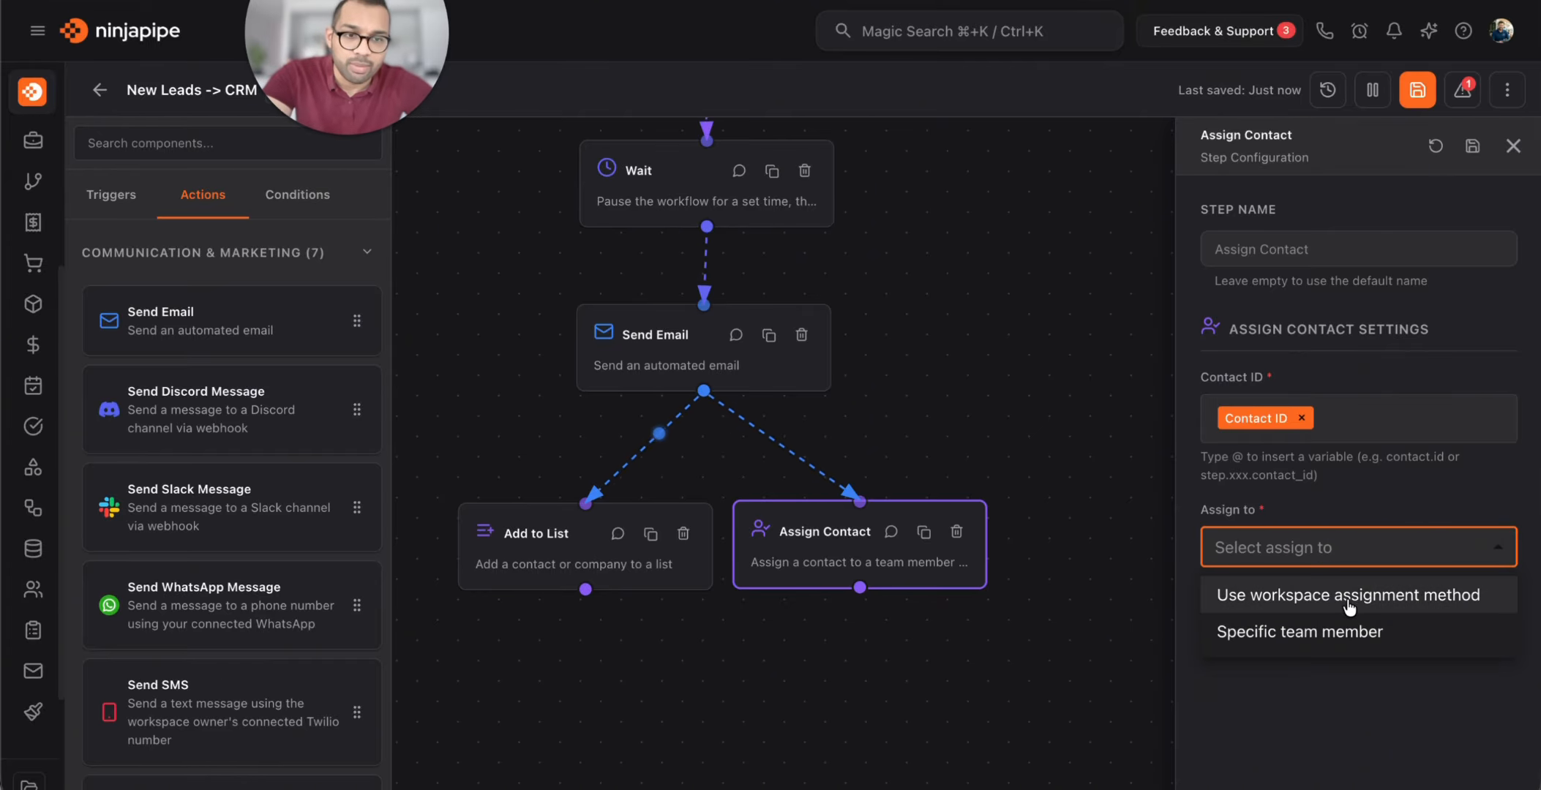
pyautogui.click(1305, 642)
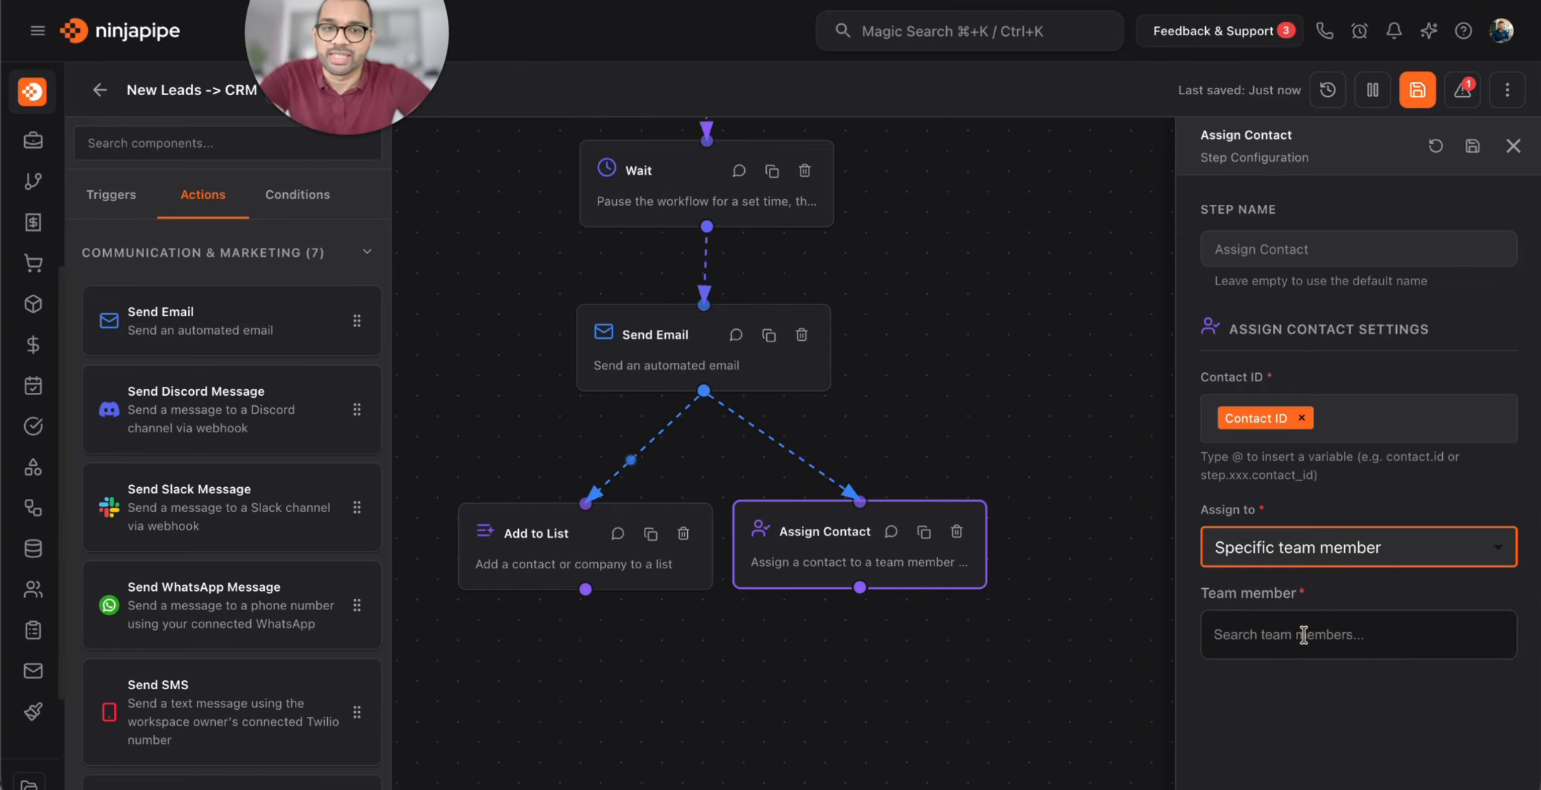
pyautogui.click(1332, 631)
pyautogui.scroll(-2, 1425, 602)
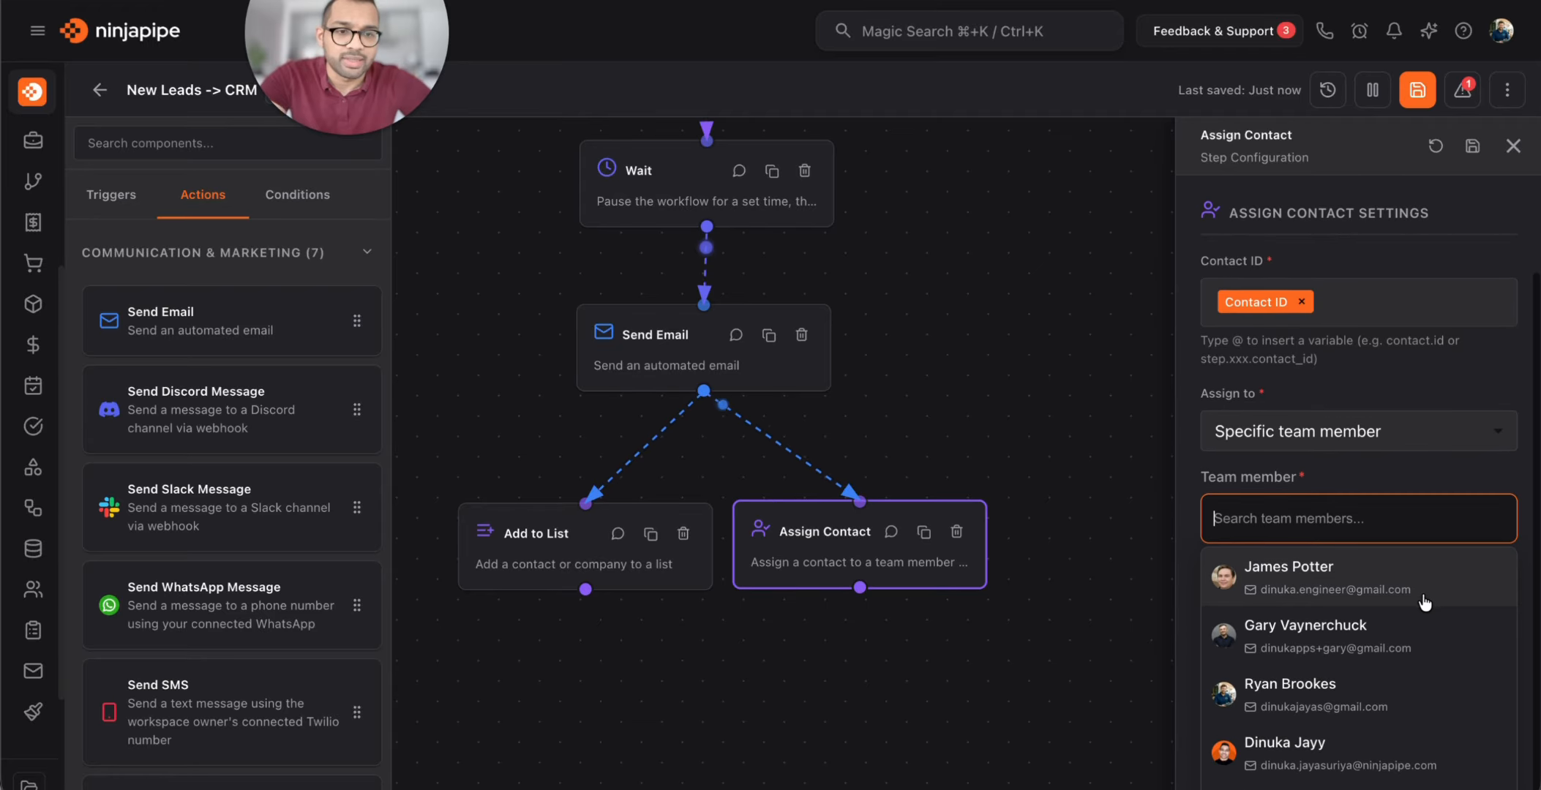
pyautogui.click(1354, 646)
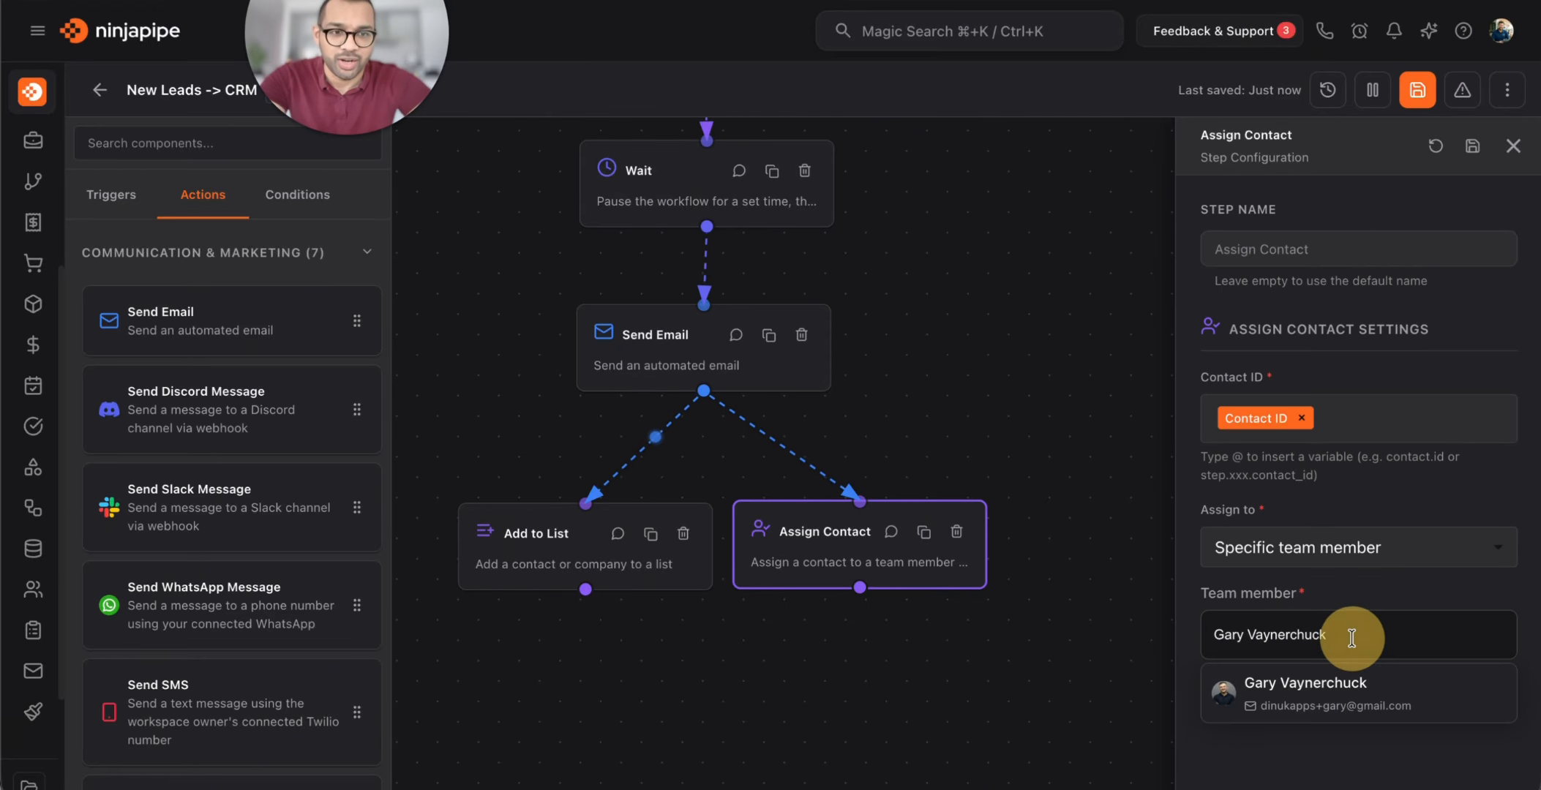
pyautogui.click(1473, 150)
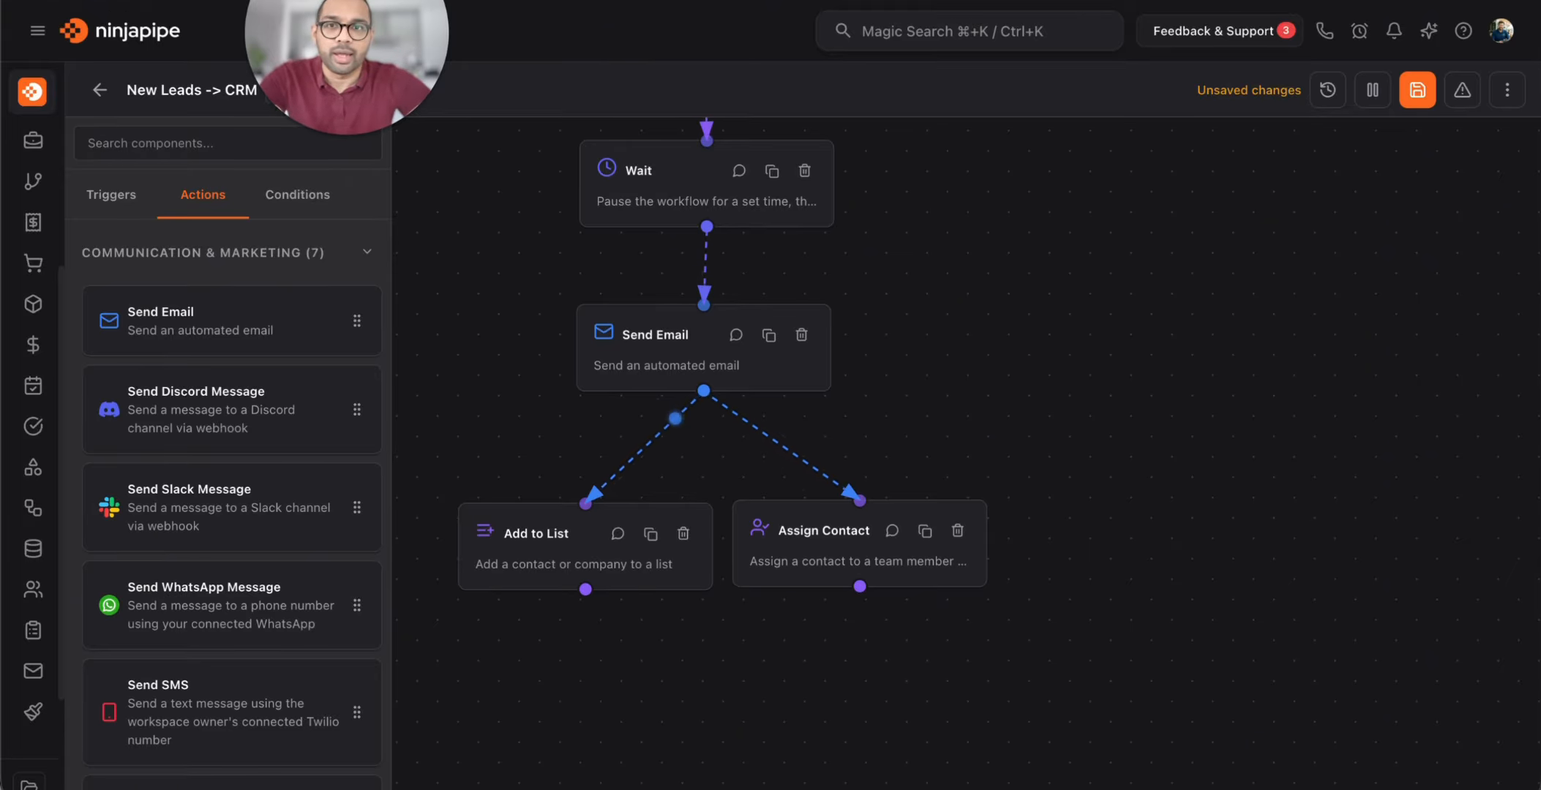
pyautogui.click(1417, 89)
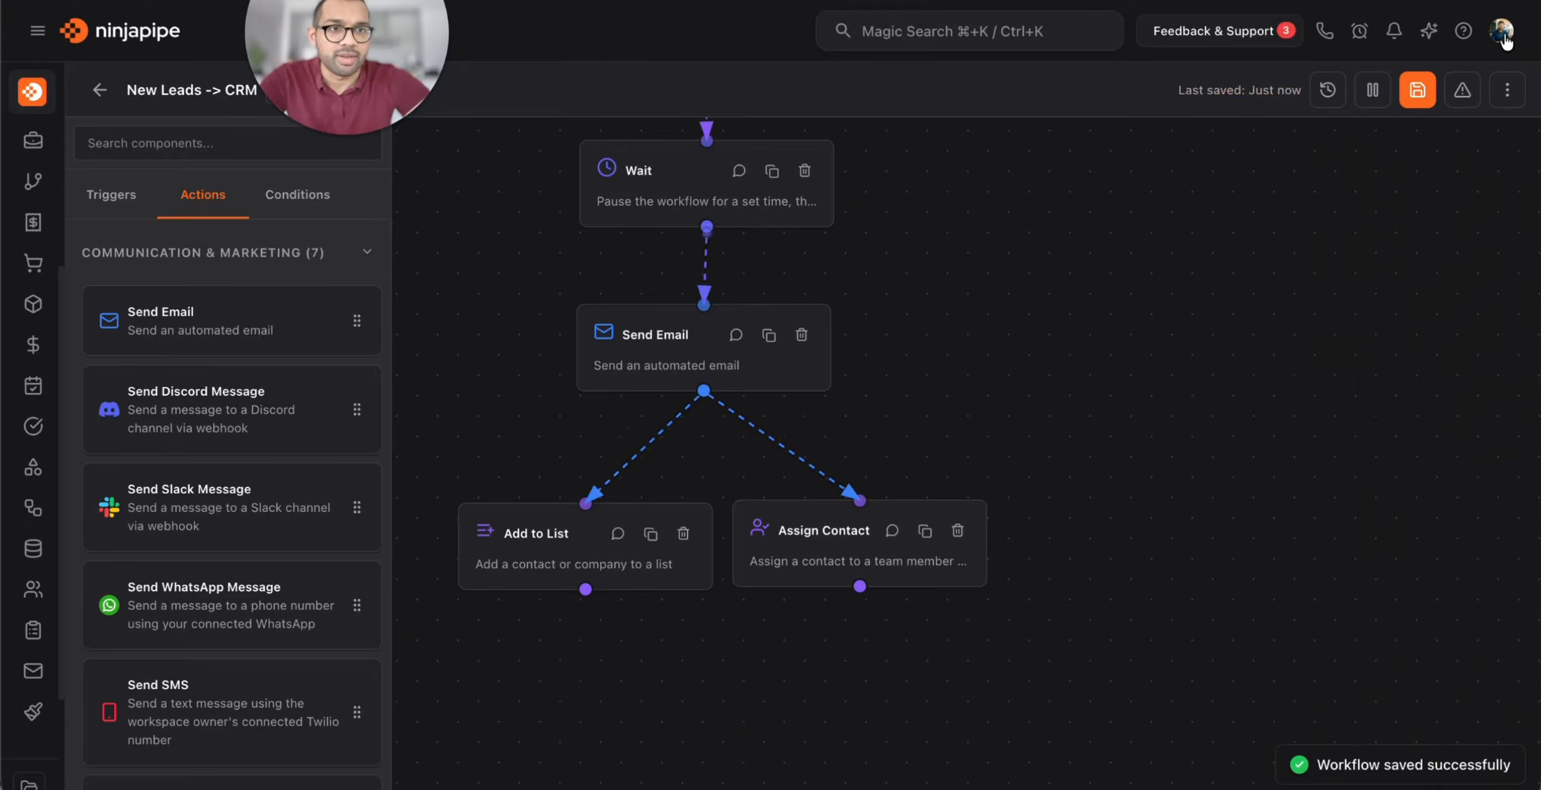
pyautogui.click(1502, 30)
pyautogui.click(1398, 342)
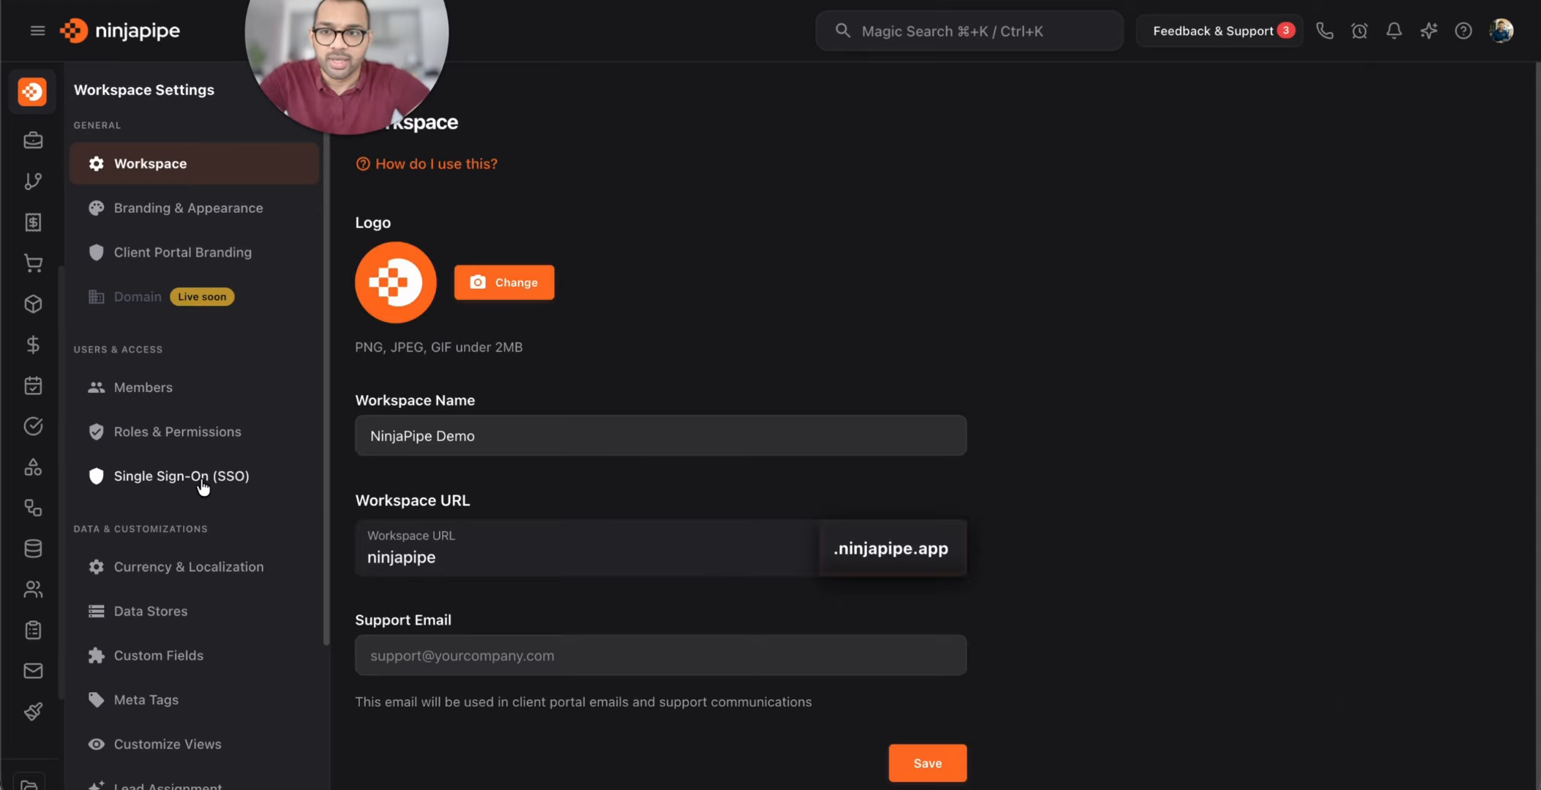
pyautogui.scroll(-3, 202, 488)
pyautogui.scroll(-1, 203, 488)
pyautogui.click(187, 514)
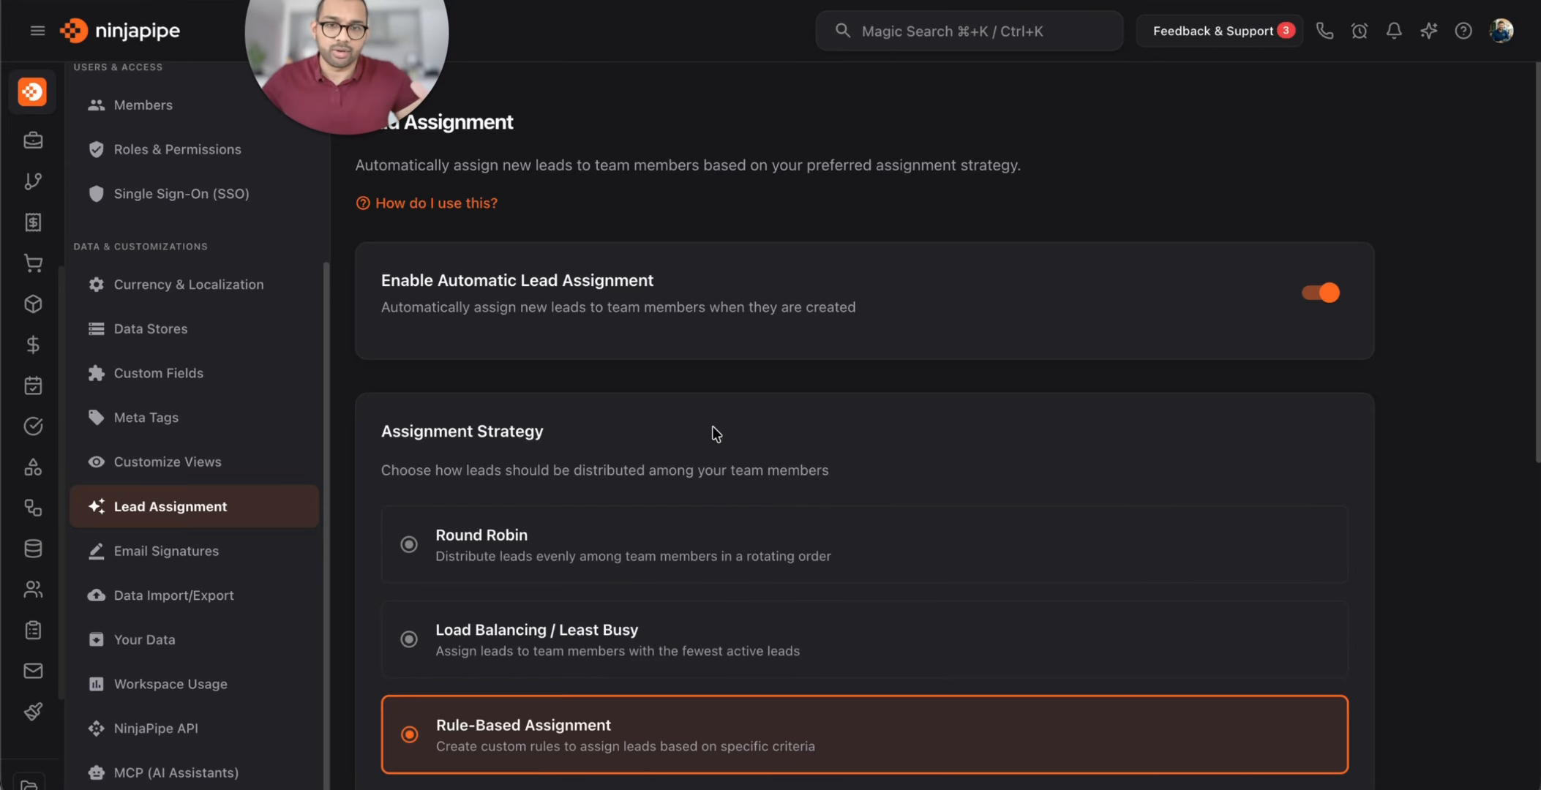
pyautogui.scroll(-3, 701, 441)
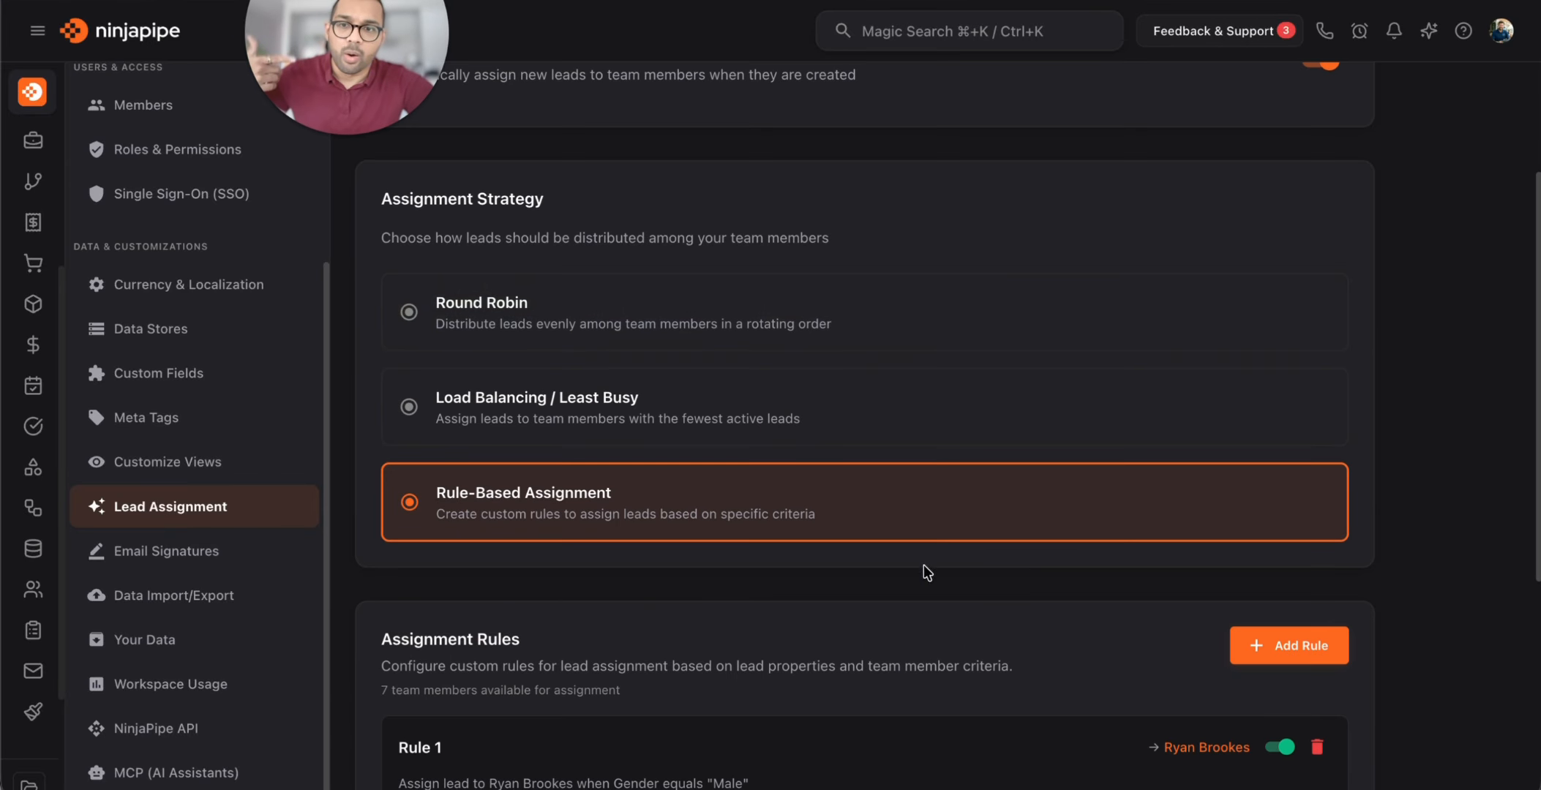
pyautogui.click(807, 432)
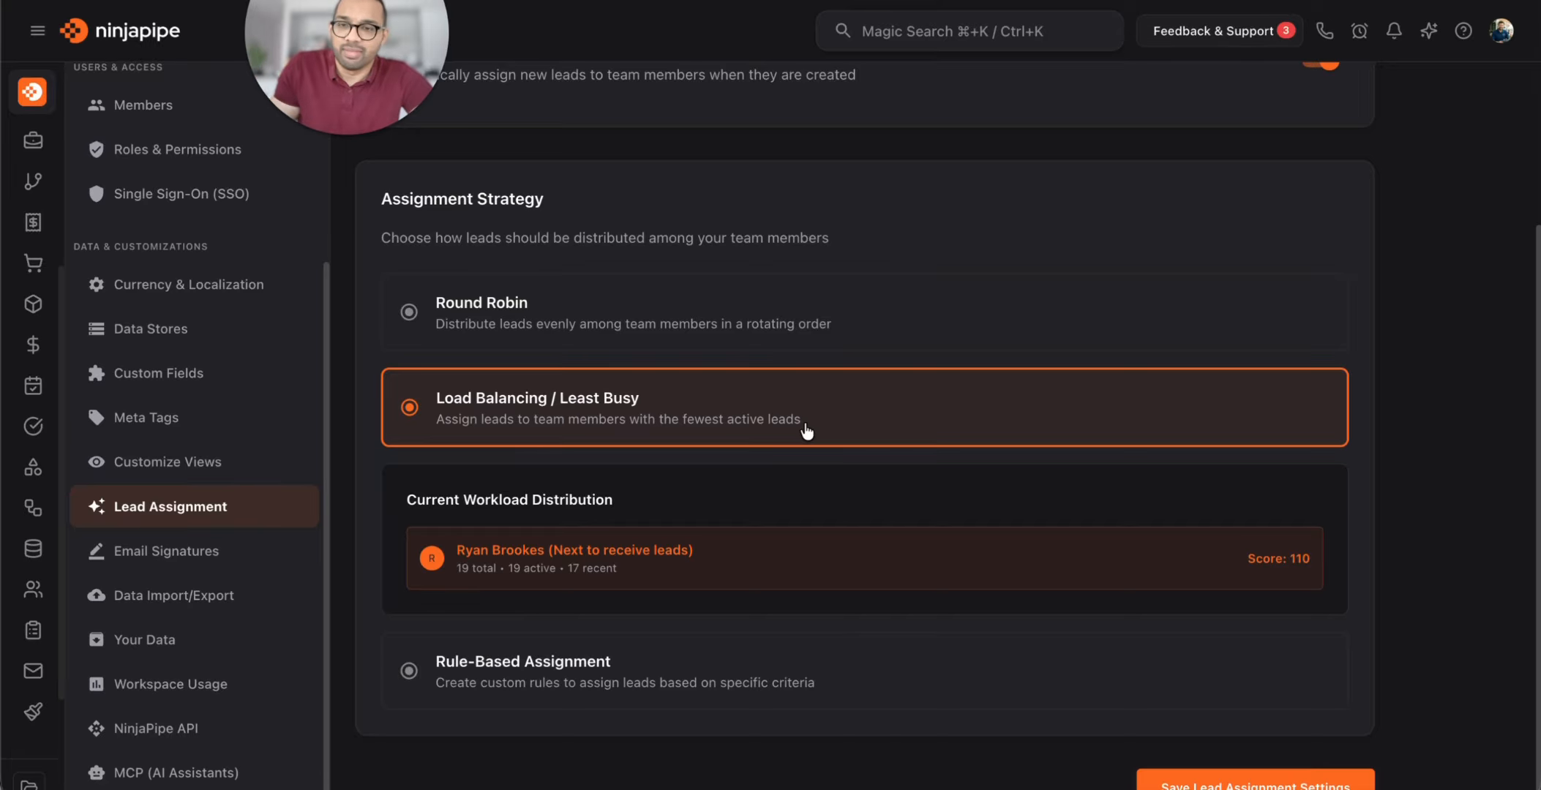
pyautogui.scroll(-1, 783, 469)
pyautogui.click(688, 619)
pyautogui.scroll(-5, 687, 620)
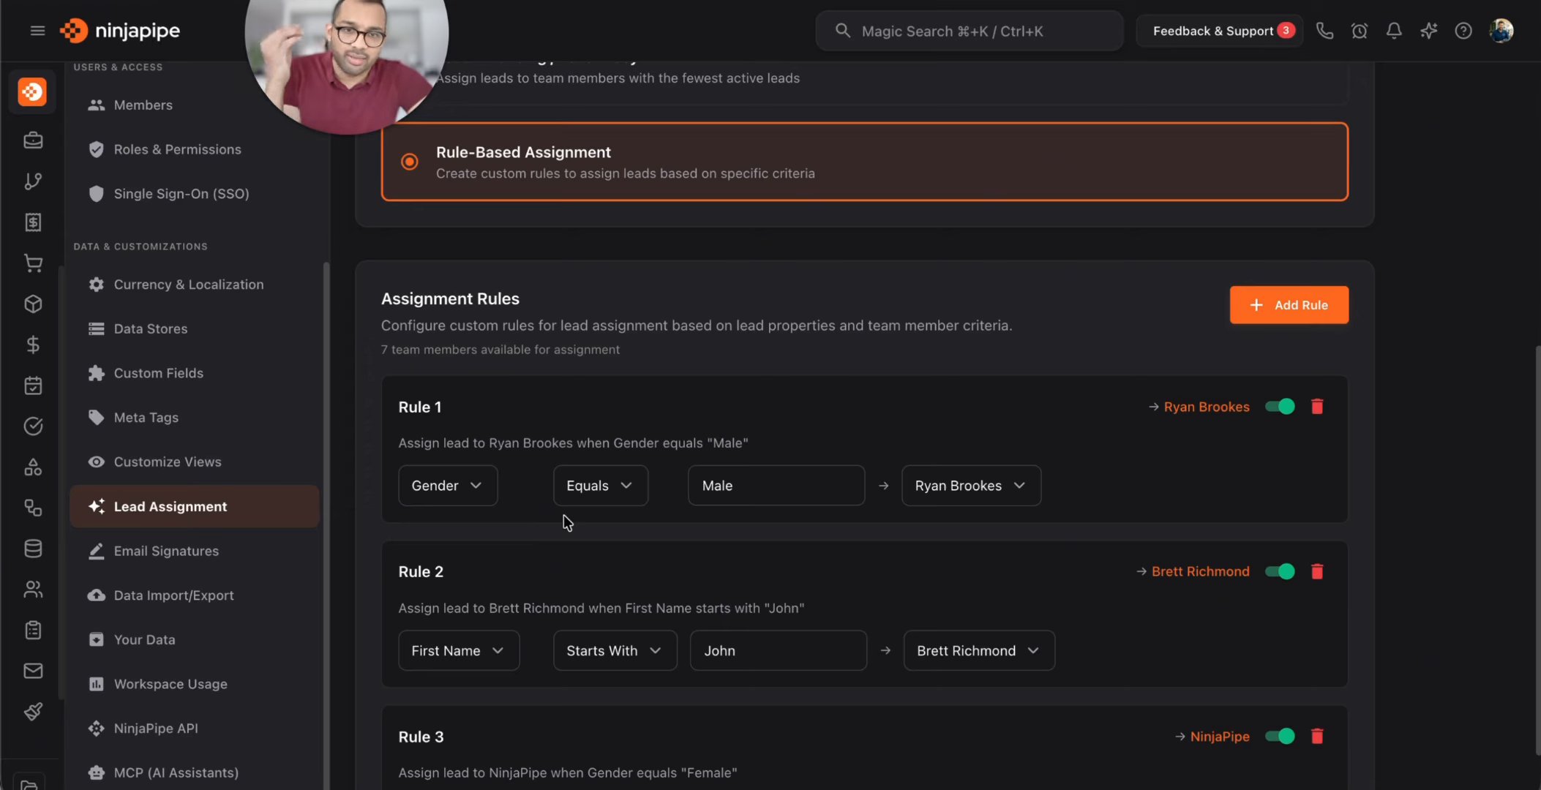
pyautogui.scroll(-3, 564, 514)
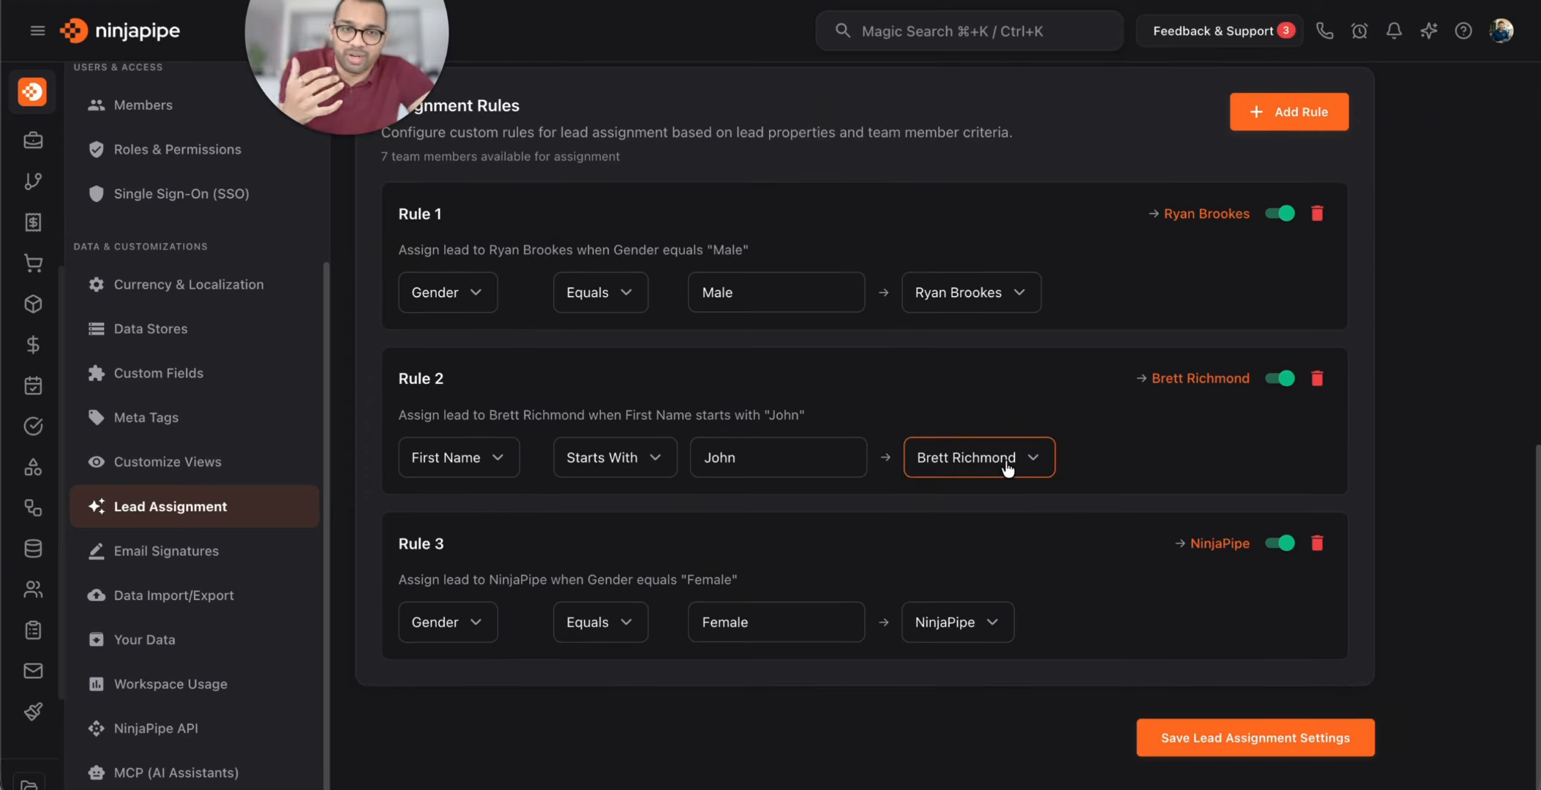
pyautogui.scroll(9, 1008, 466)
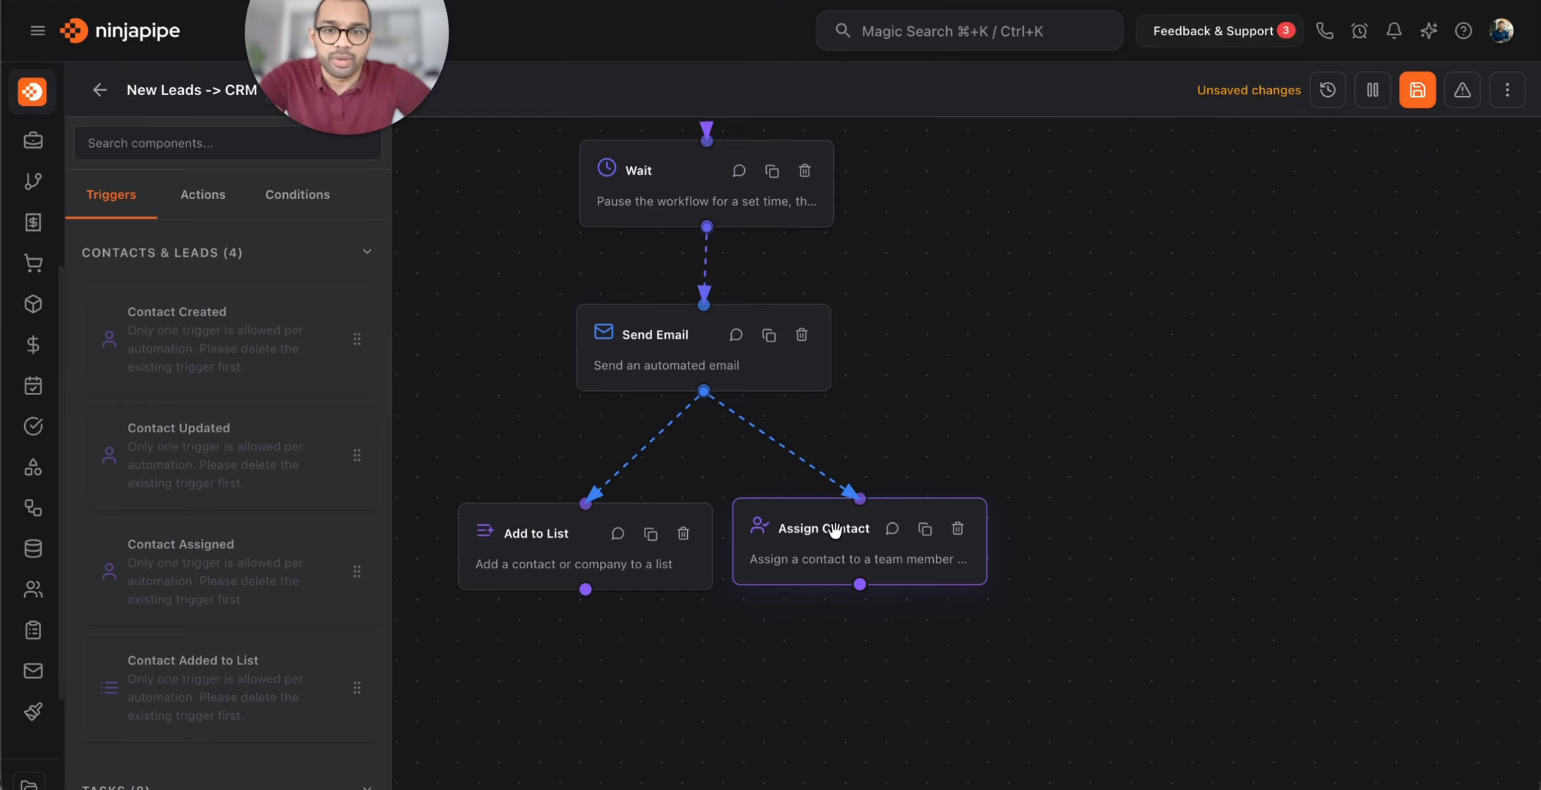
# Confirm Assign Contact's Assign to remains Specific team member, then save the workflow
pyautogui.click(864, 530)
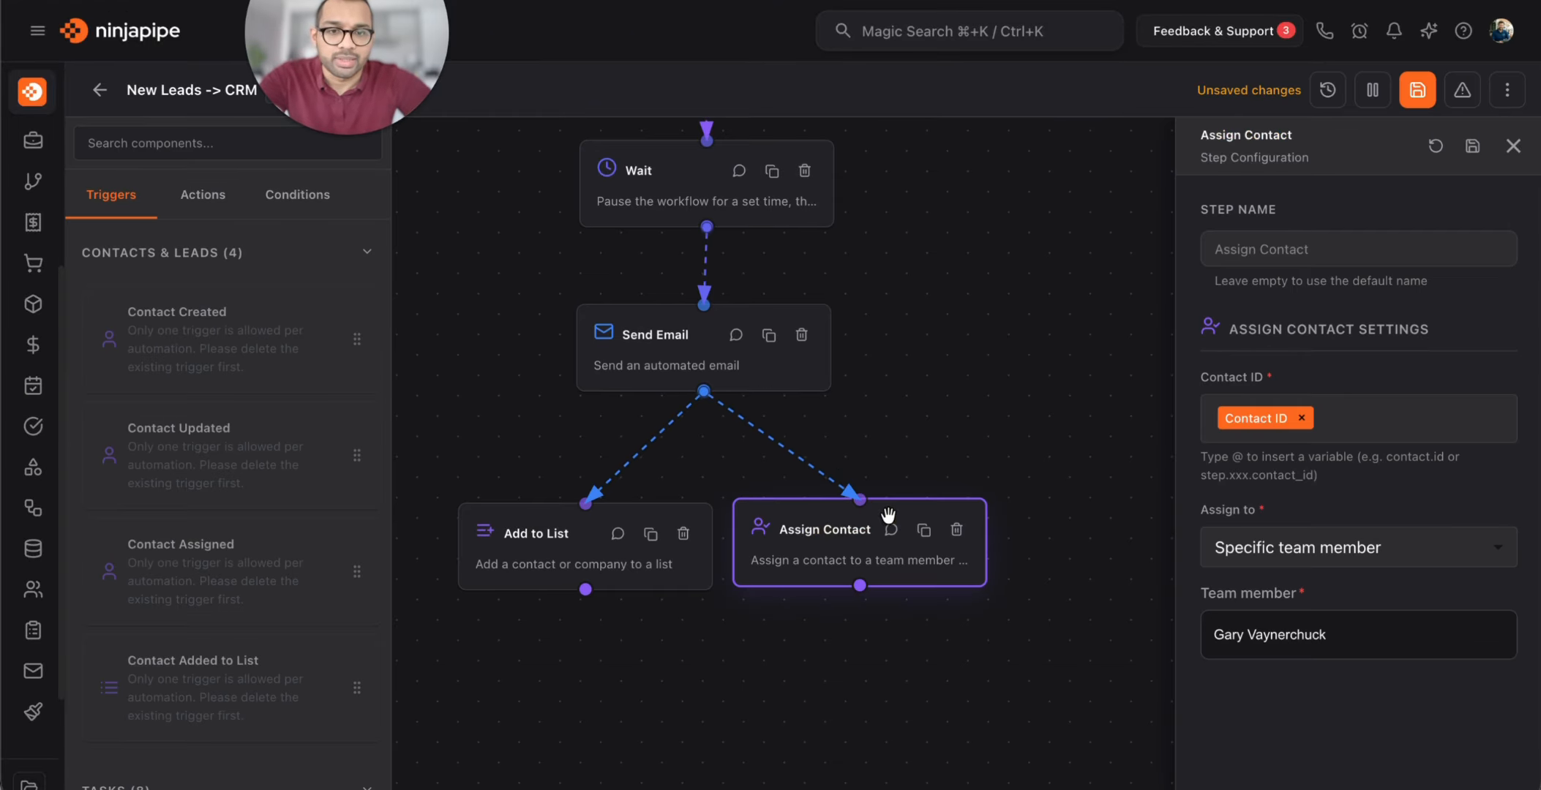
pyautogui.click(1332, 555)
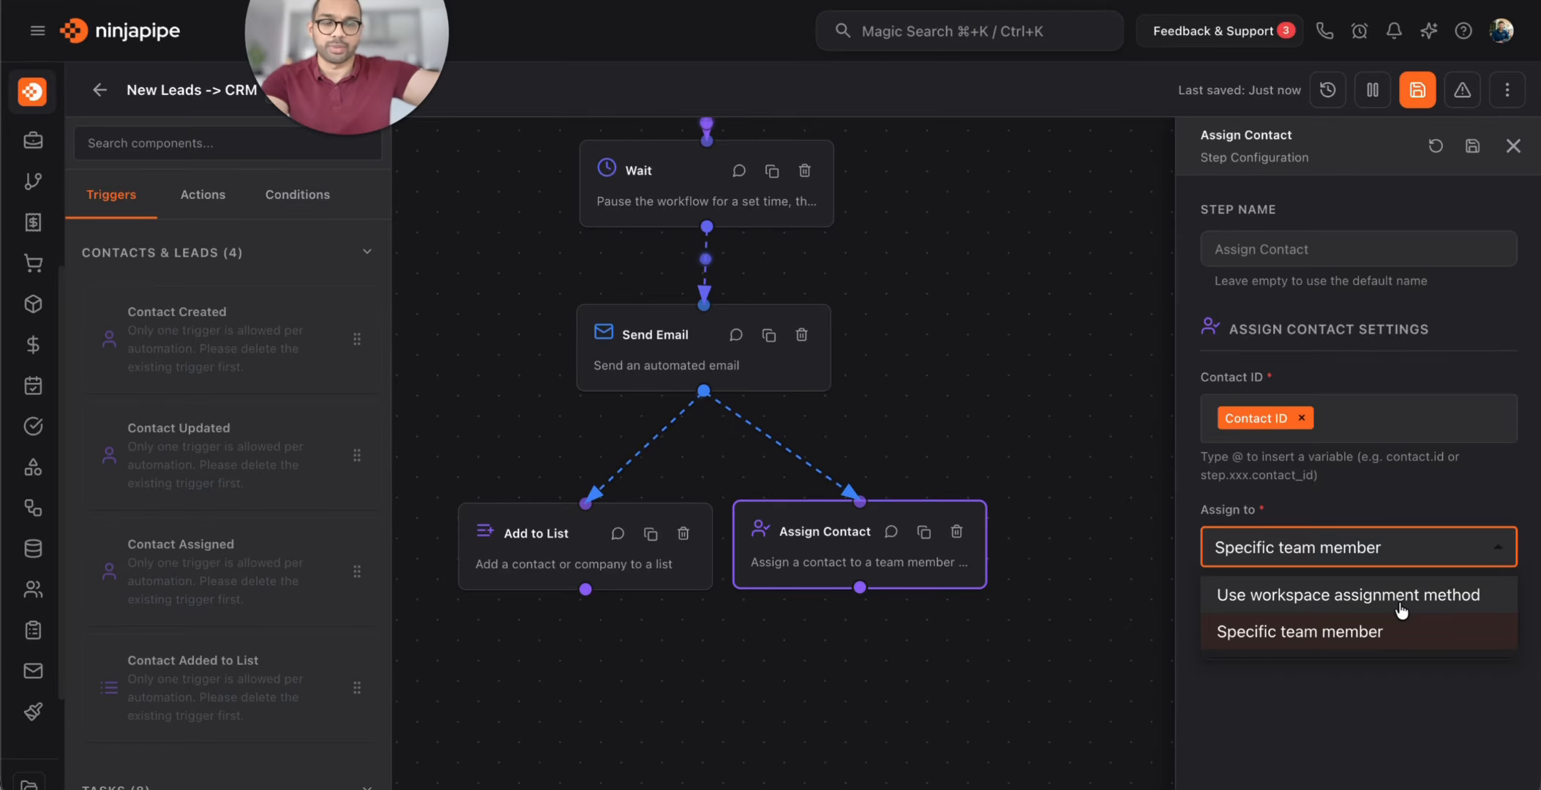
pyautogui.click(1377, 695)
pyautogui.click(1514, 146)
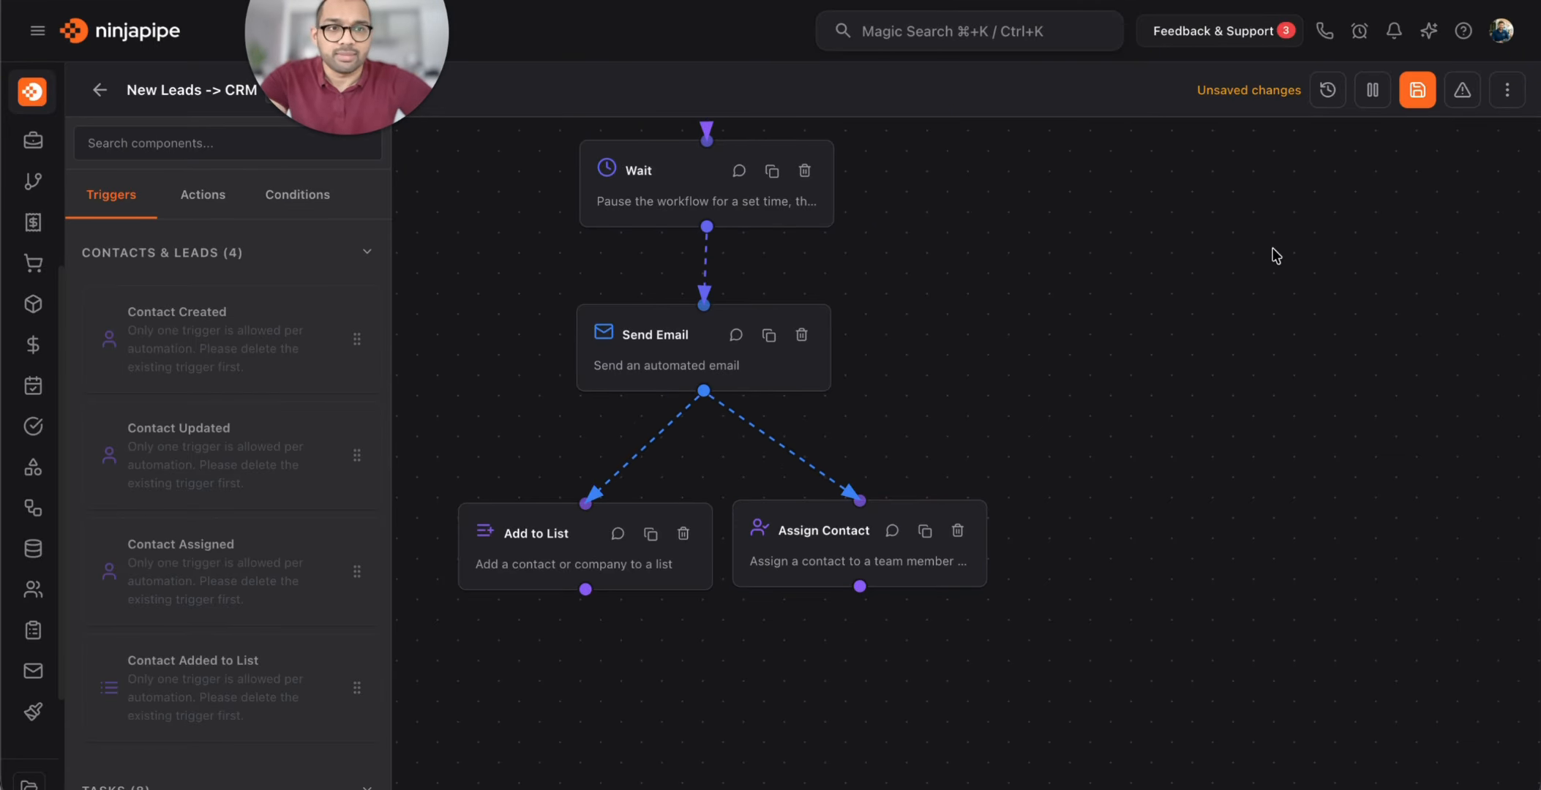
pyautogui.click(1417, 89)
pyautogui.moveTo(1151, 196); pyautogui.dragTo(1186, 291)
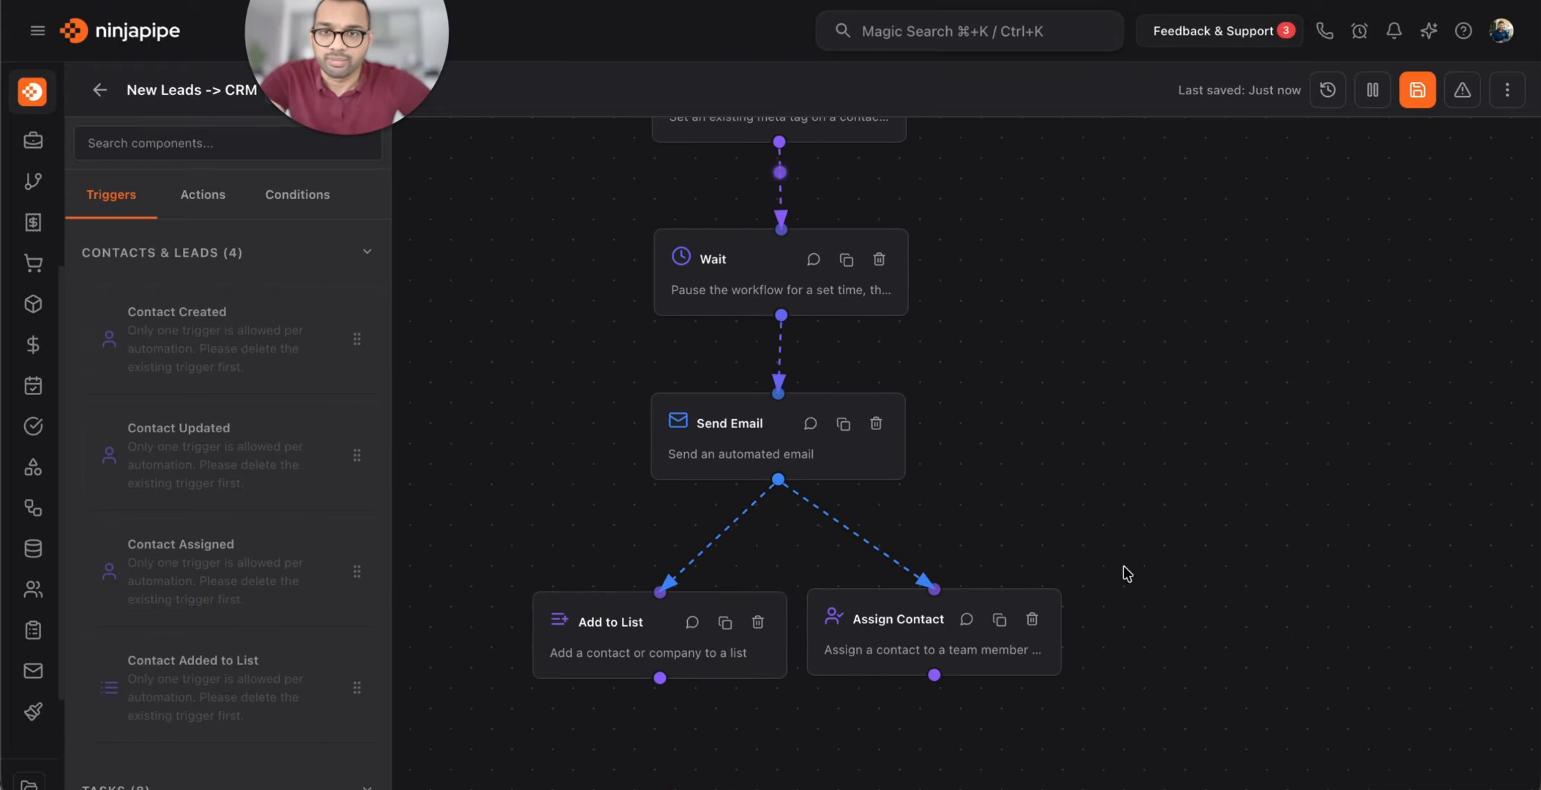
# In Postman's JSON body, enter a new test lead's first name, last name and email name, then resend the webhook
pyautogui.click(1181, 788)
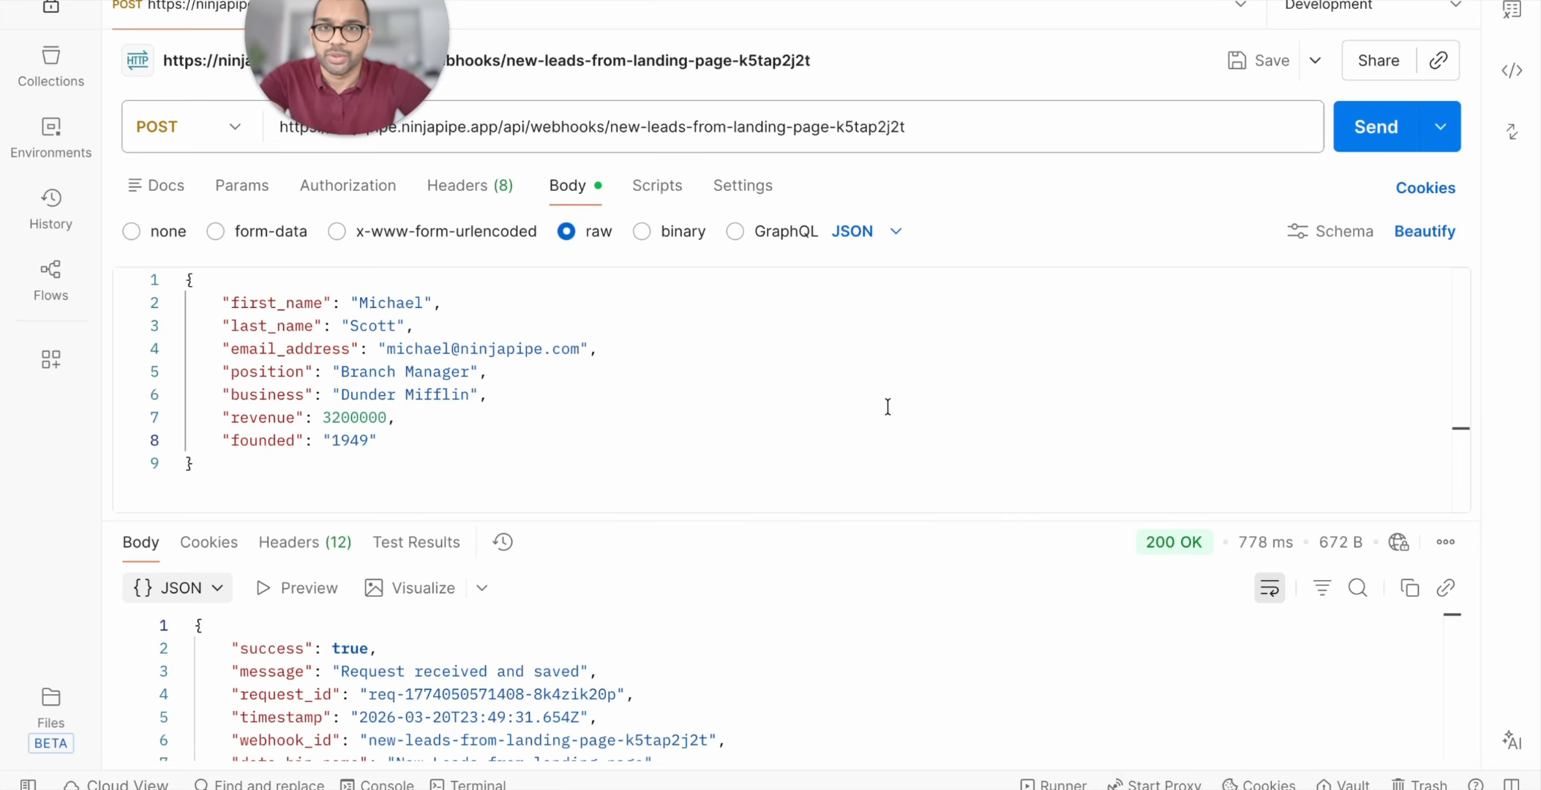
pyautogui.doubleClick(392, 303)
pyautogui.doubleClick(364, 326)
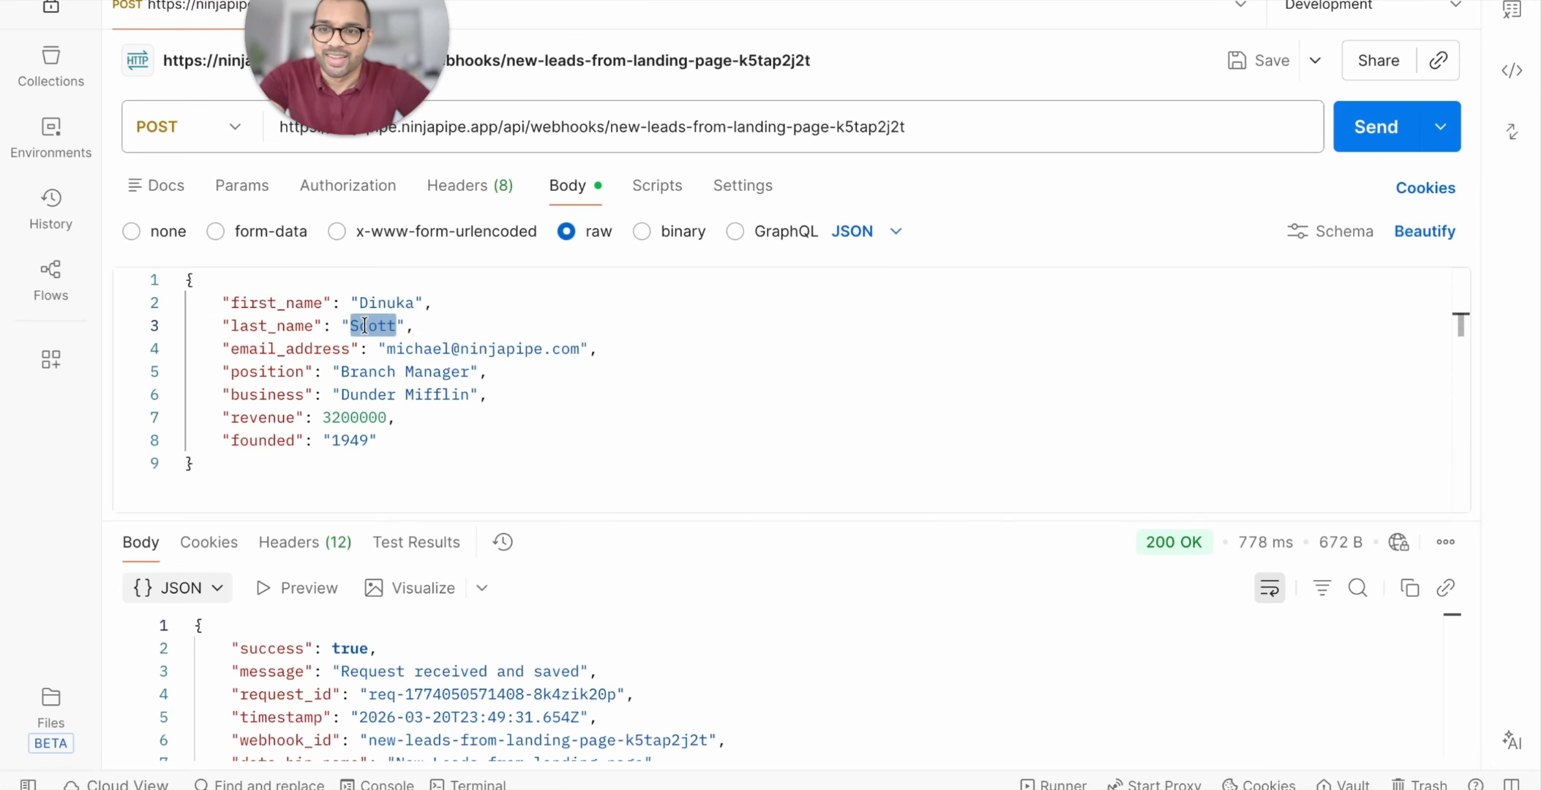
pyautogui.doubleClick(431, 348)
pyautogui.write('dinuka')
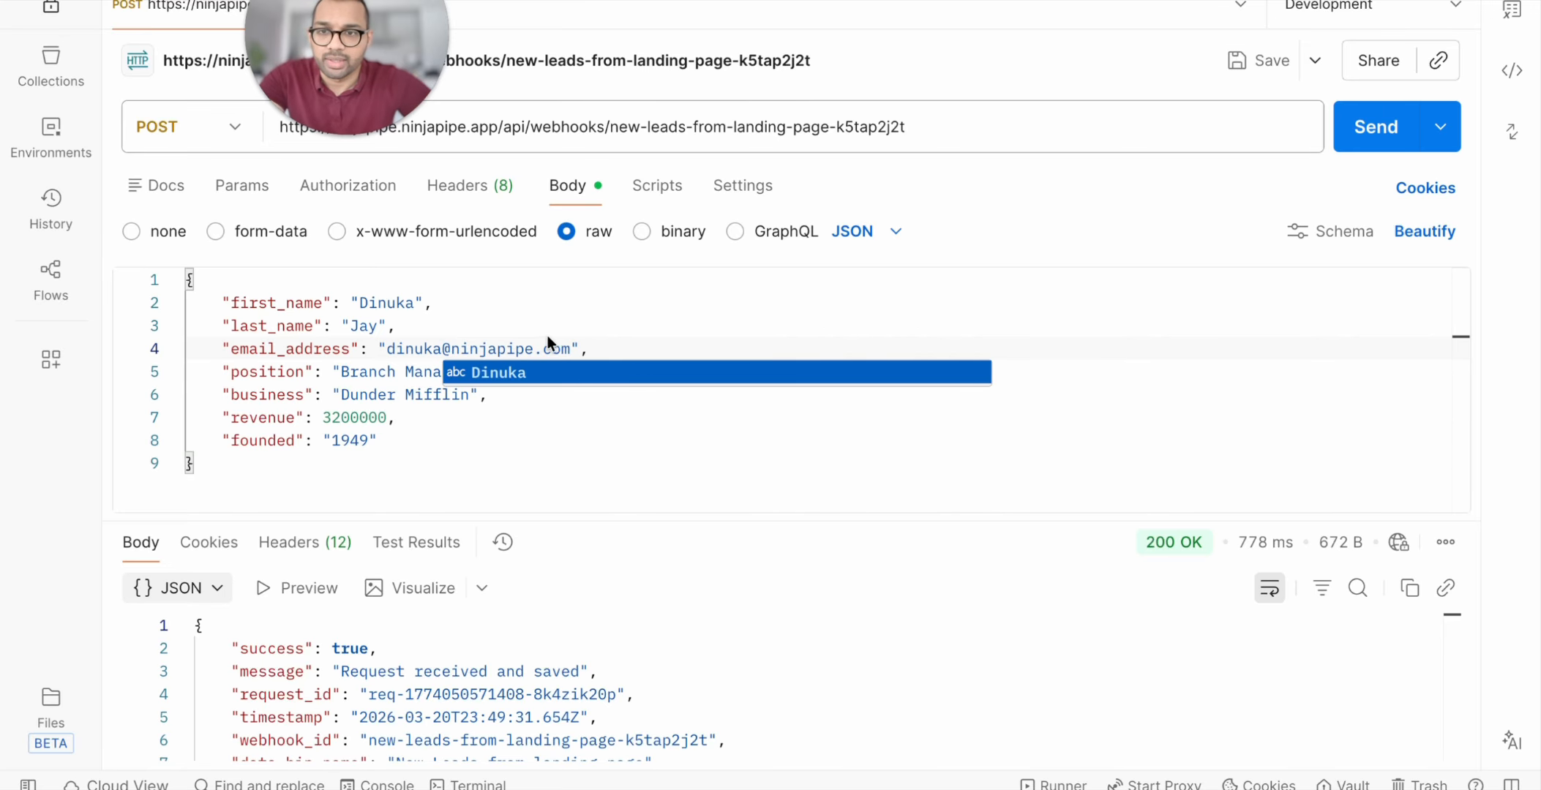
pyautogui.click(548, 334)
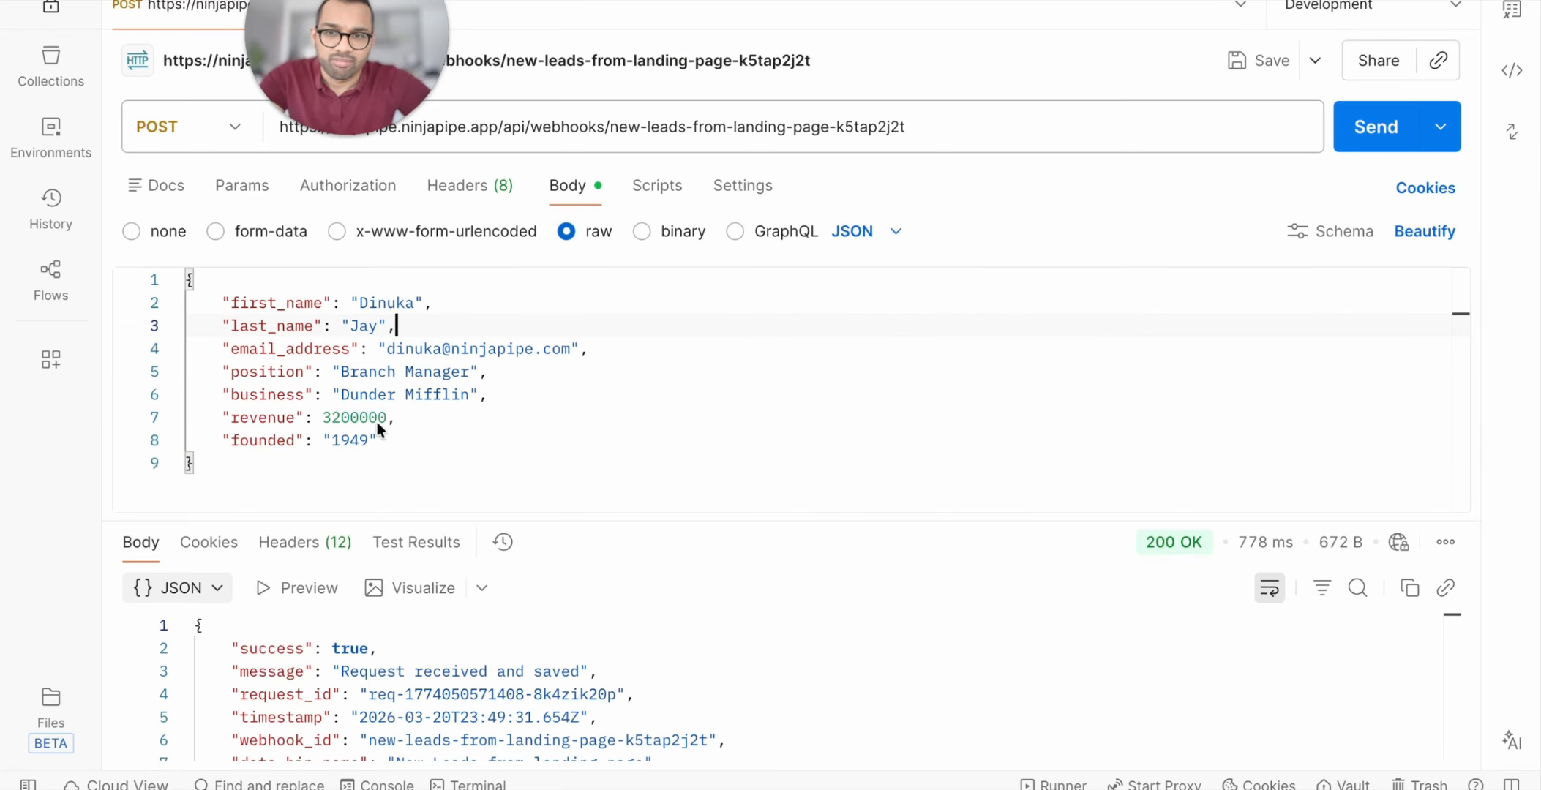
pyautogui.click(1368, 129)
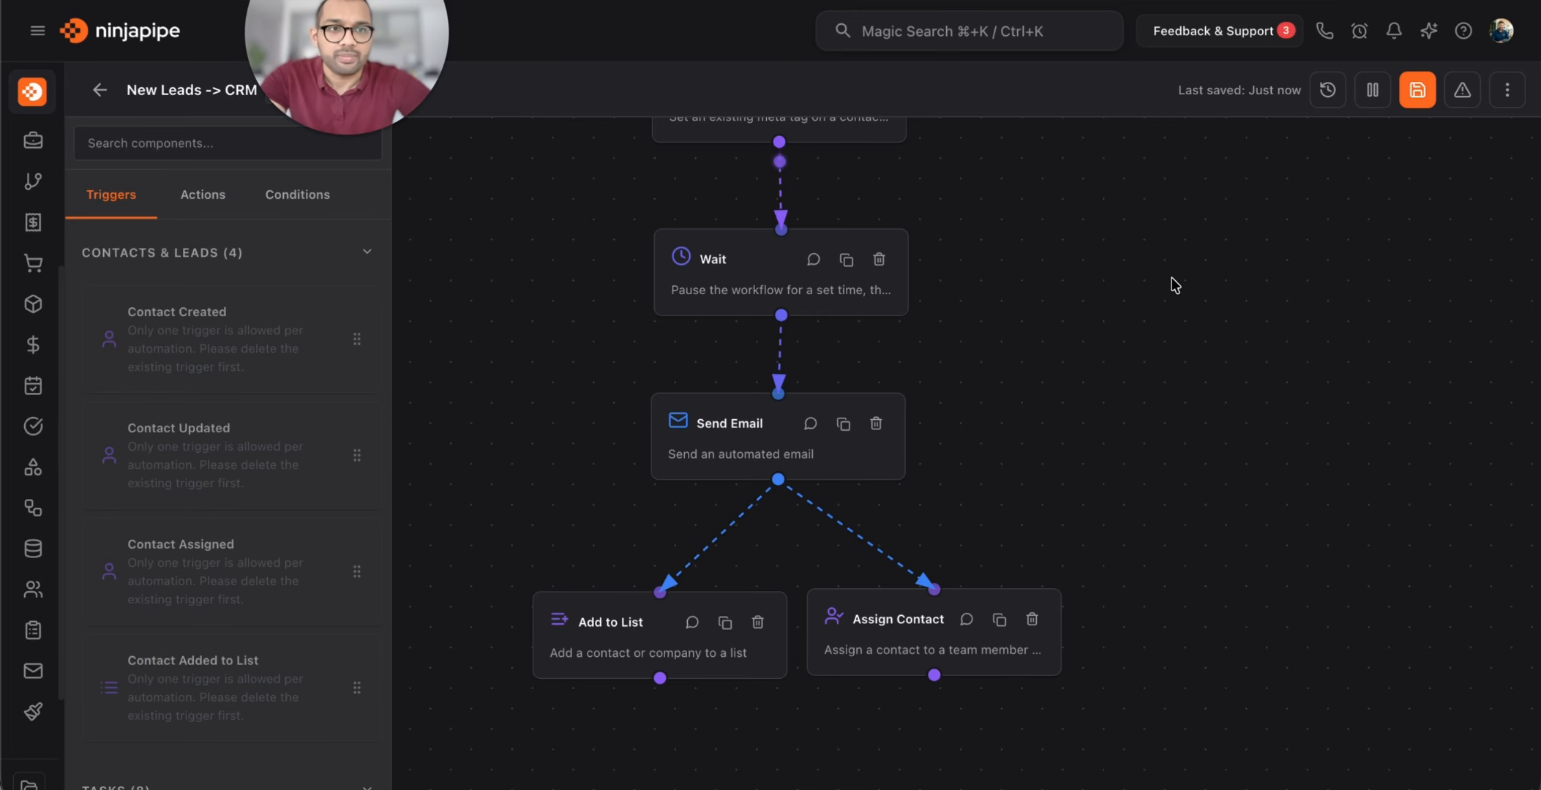
# Refresh the workflow's Execution History until the new Databin Received run shows WAITING at 3/7 steps
pyautogui.click(1328, 89)
pyautogui.click(1454, 163)
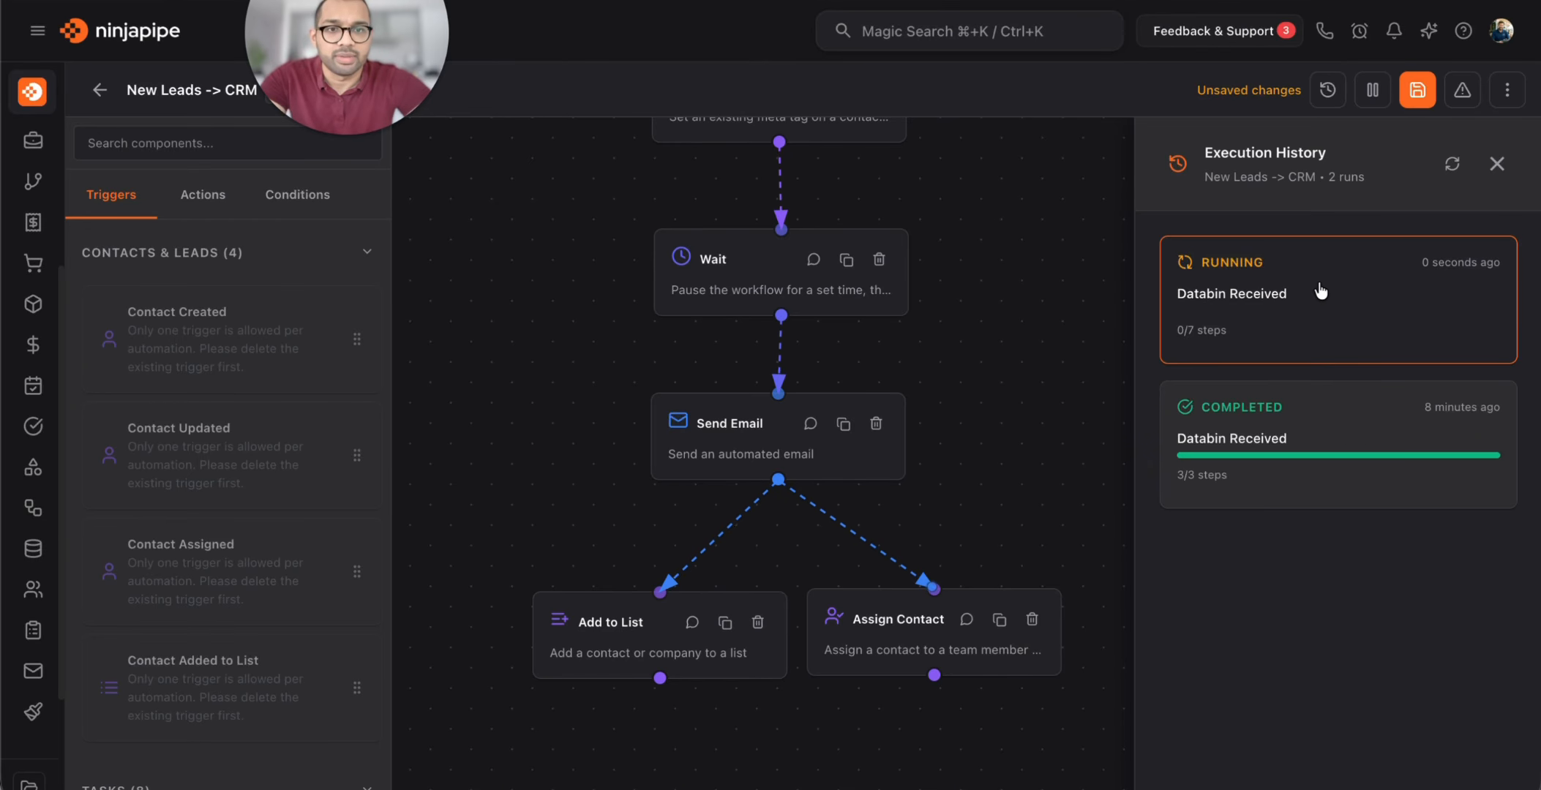
pyautogui.moveTo(949, 296); pyautogui.dragTo(936, 357)
pyautogui.click(1452, 163)
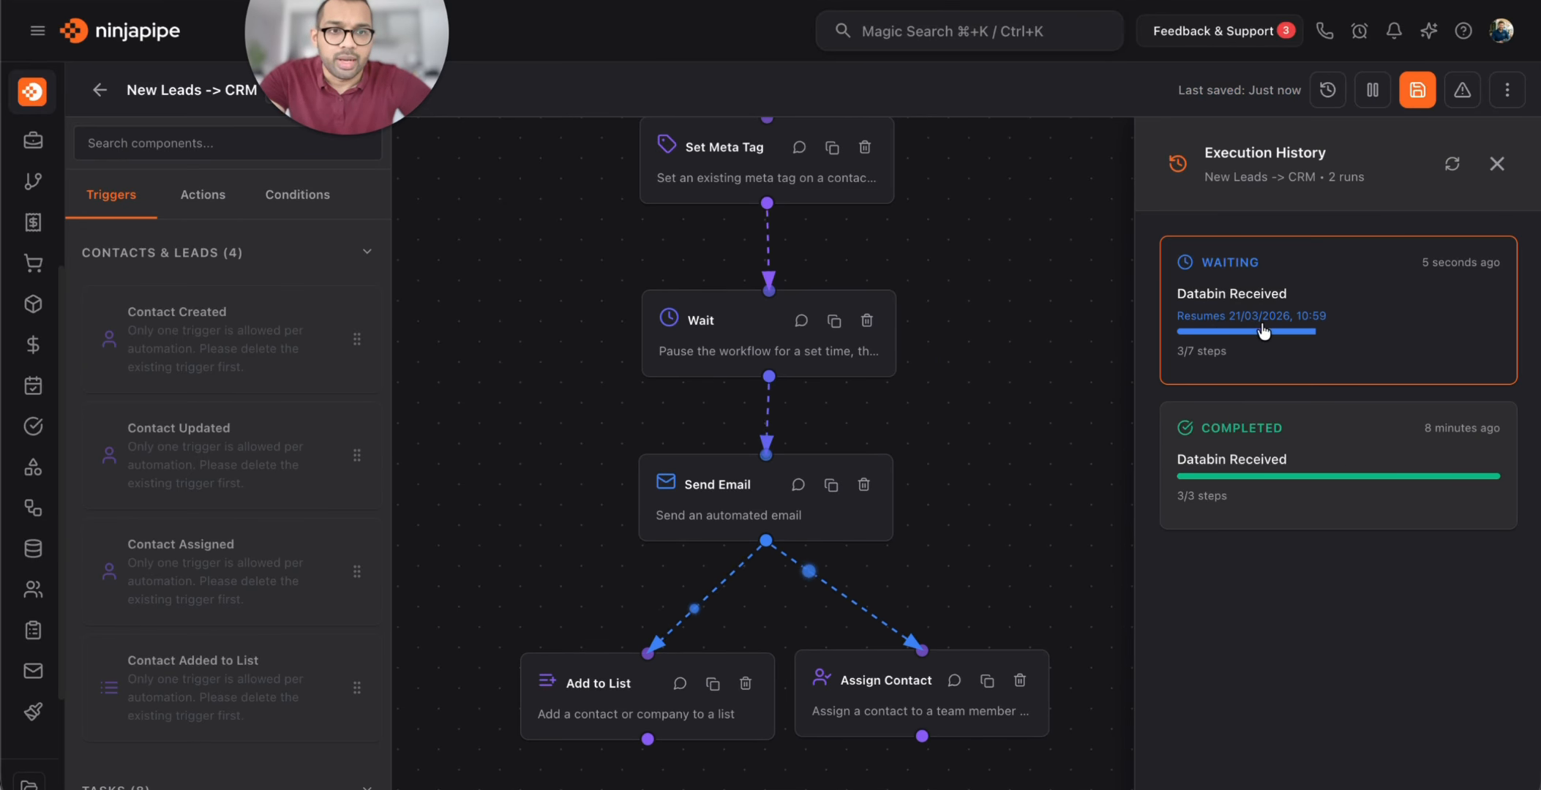
pyautogui.click(739, 347)
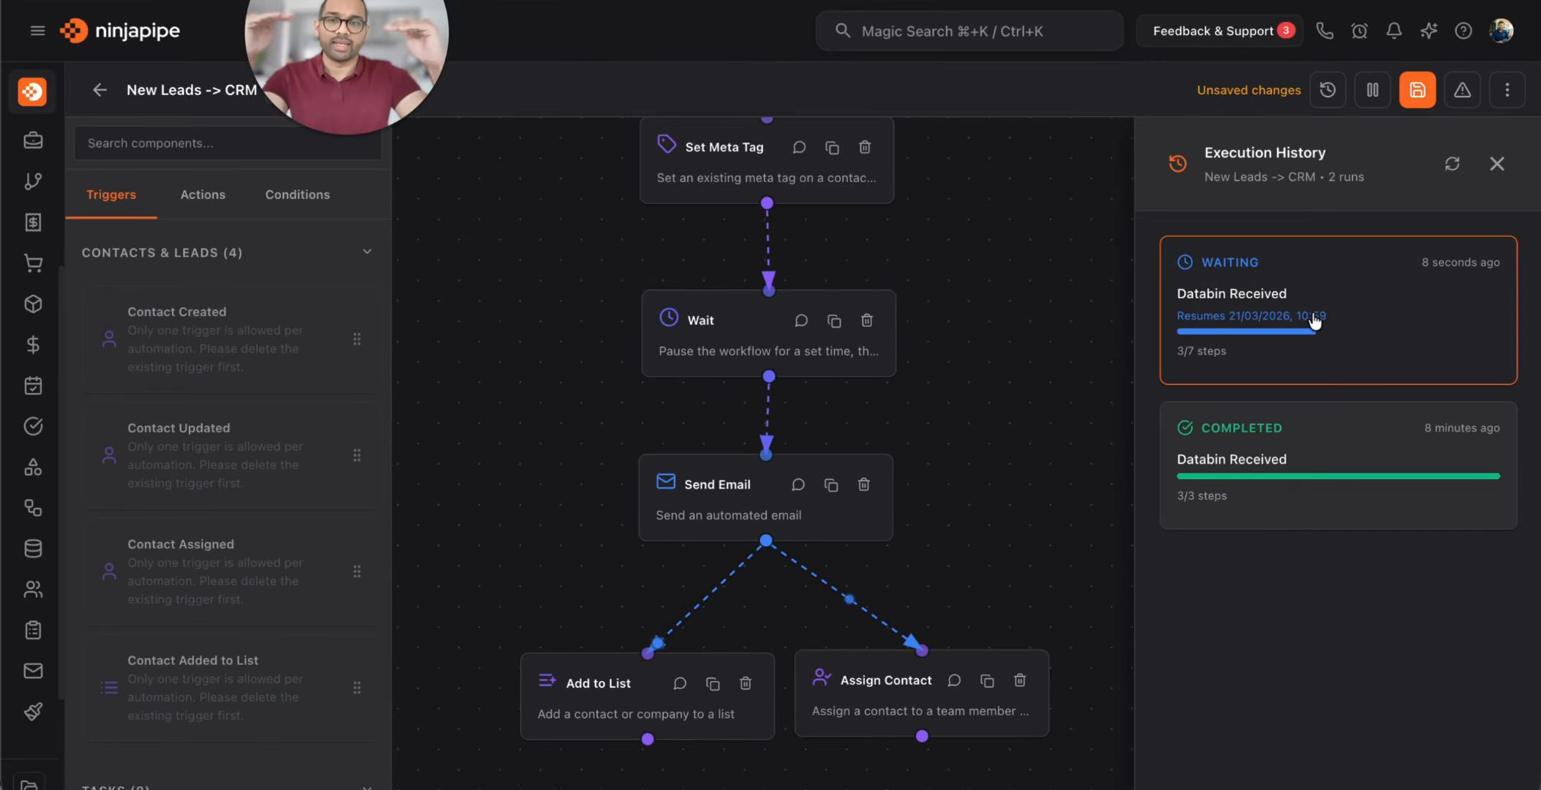
pyautogui.moveTo(922, 213); pyautogui.dragTo(891, 275)
pyautogui.click(1452, 167)
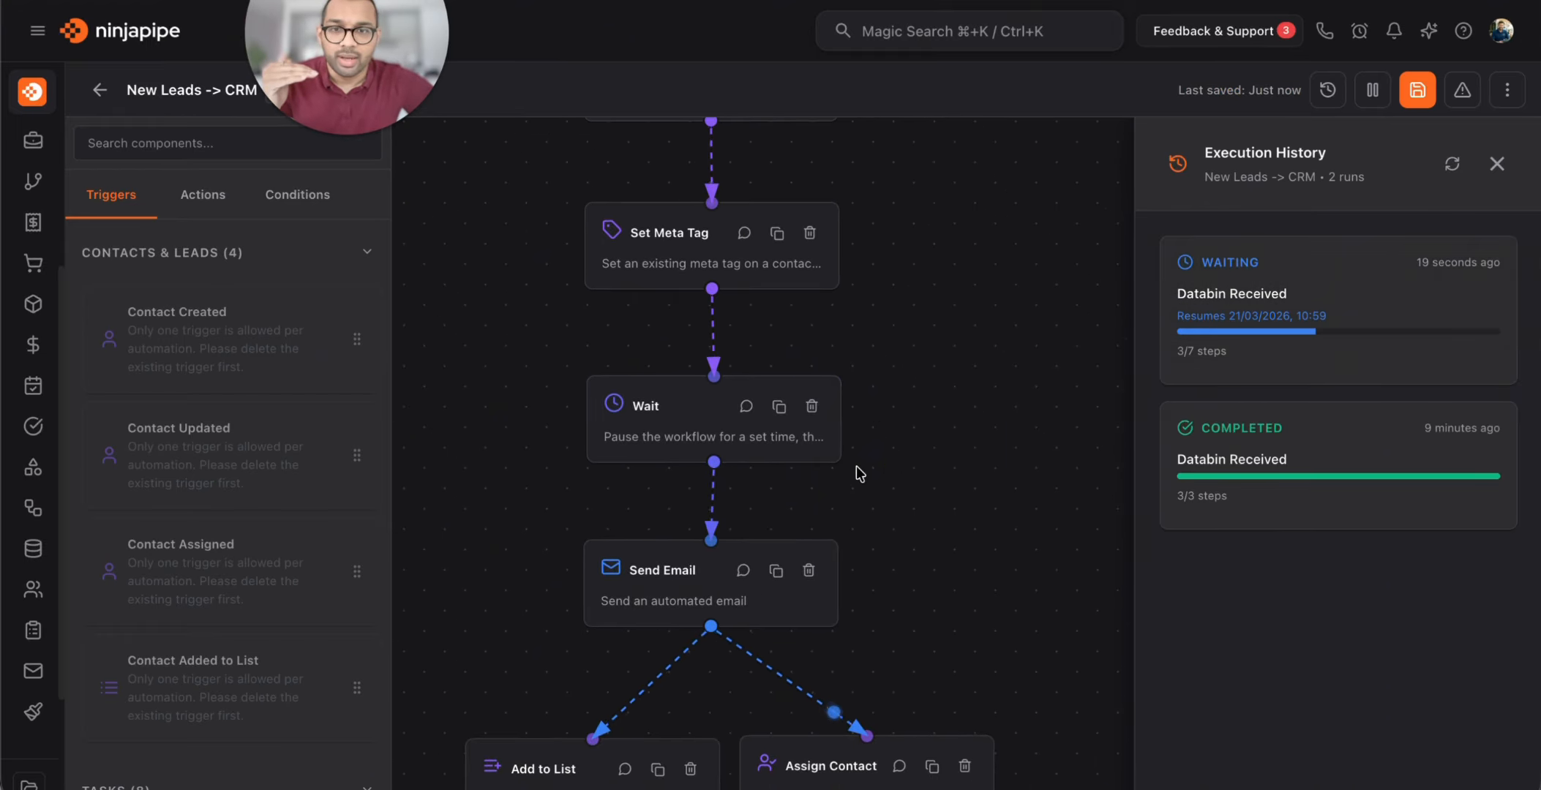
pyautogui.moveTo(944, 498); pyautogui.dragTo(826, 358)
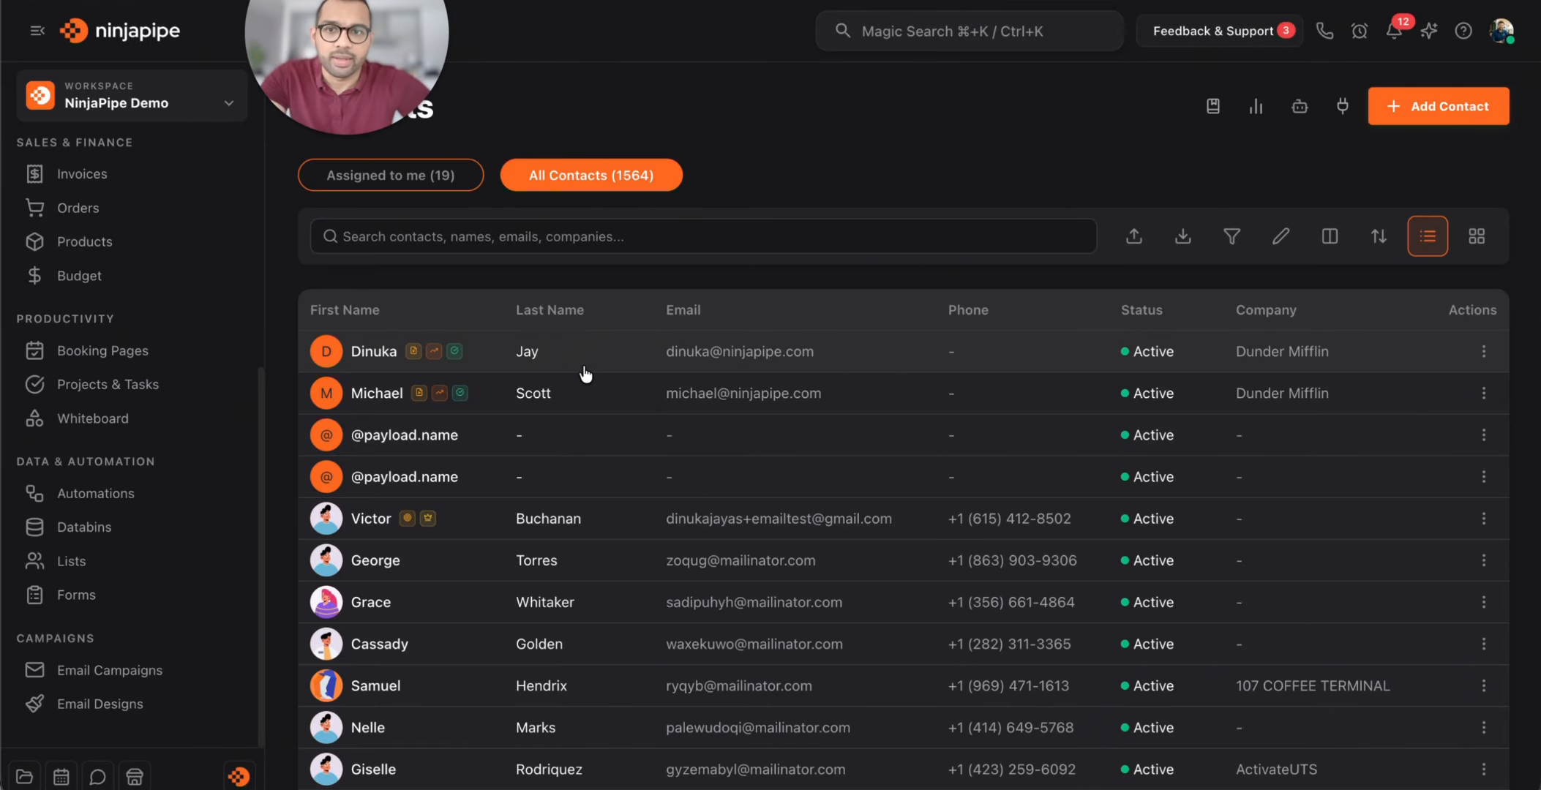
# Check the new contact's Assigned to field, then open the Leads list showing 12 contacts
pyautogui.click(543, 364)
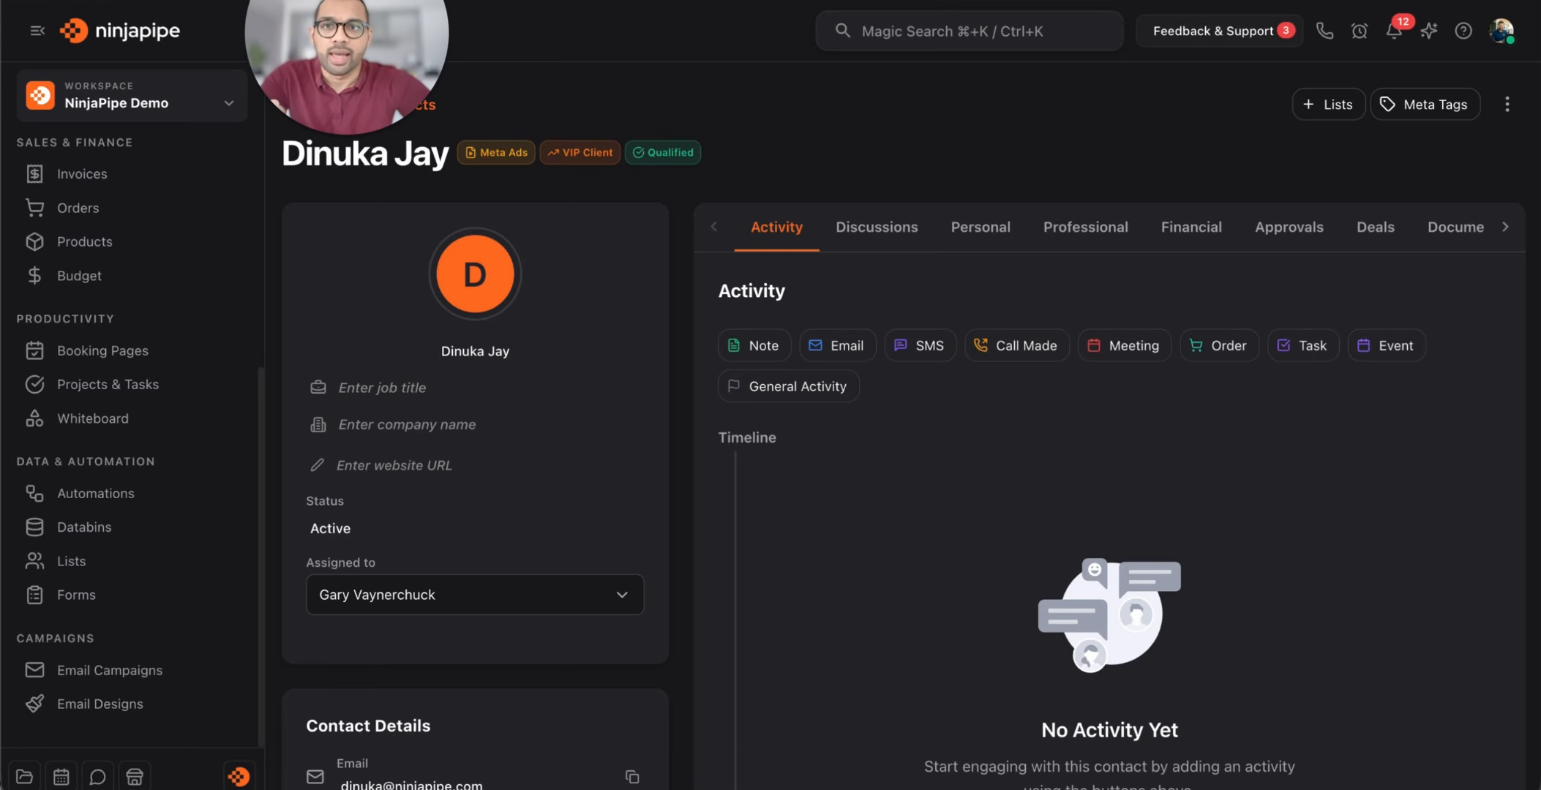
pyautogui.click(110, 556)
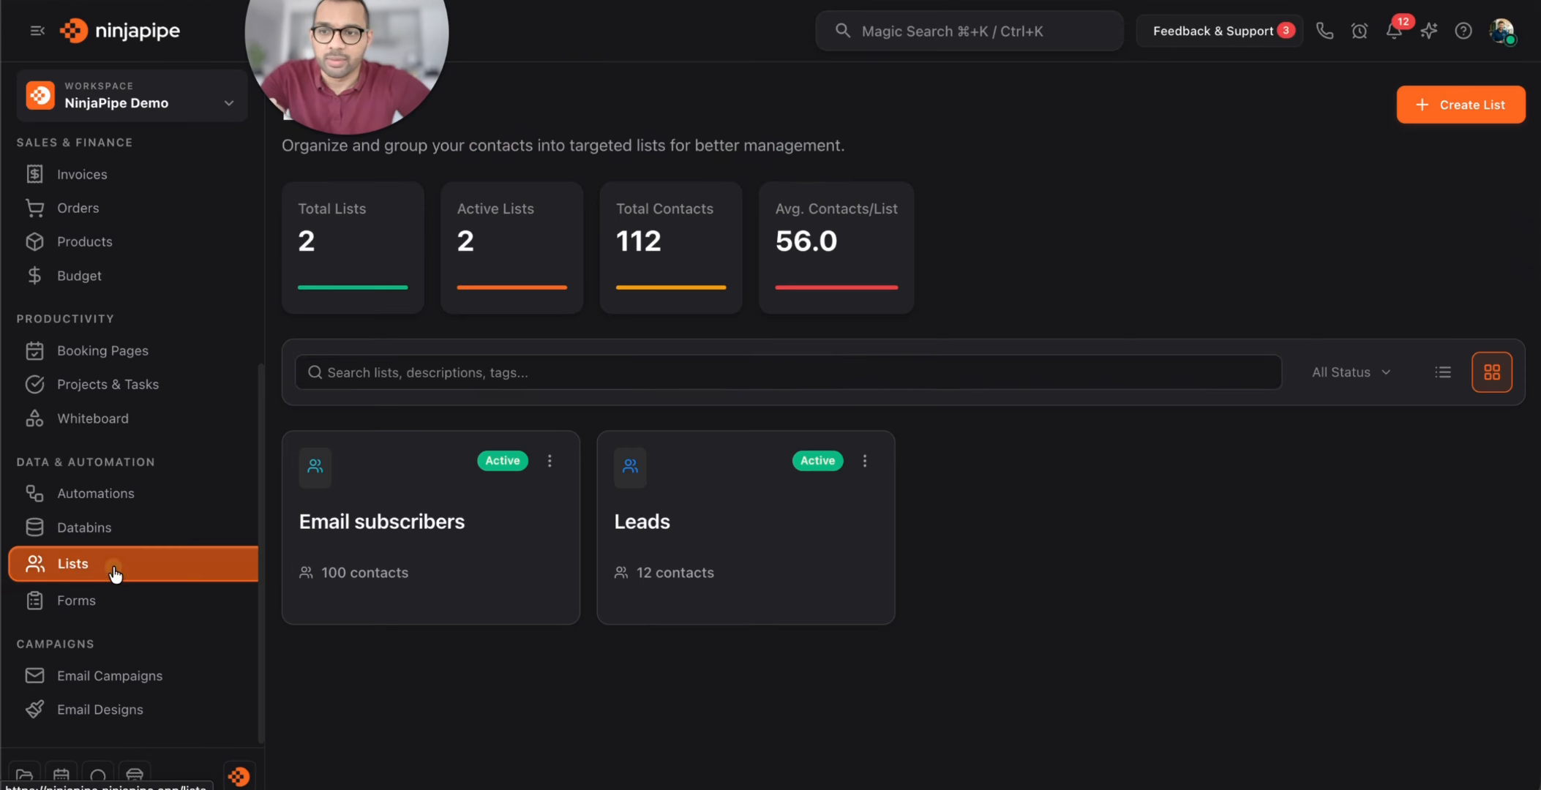
pyautogui.click(684, 510)
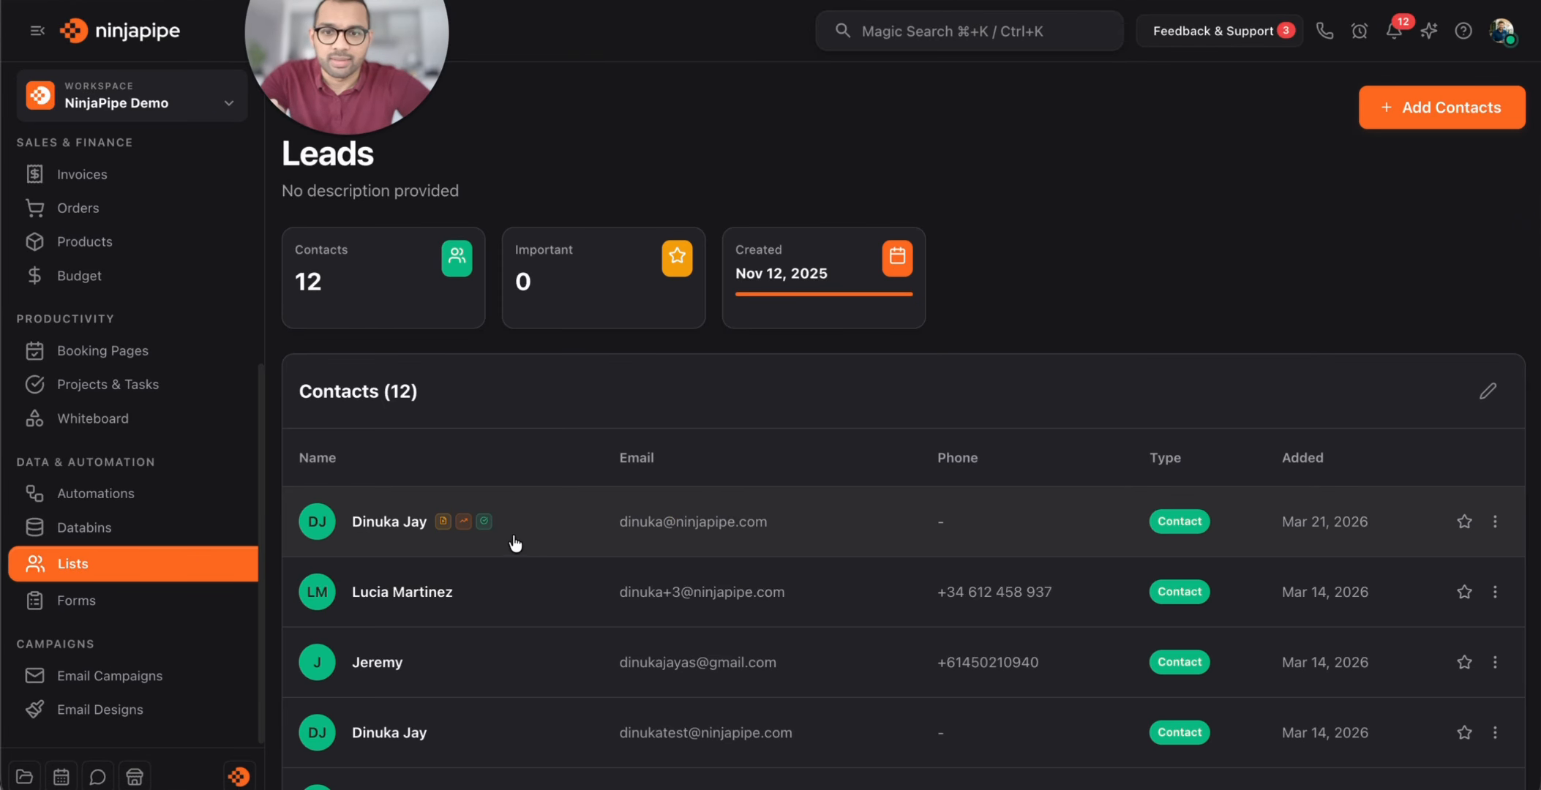